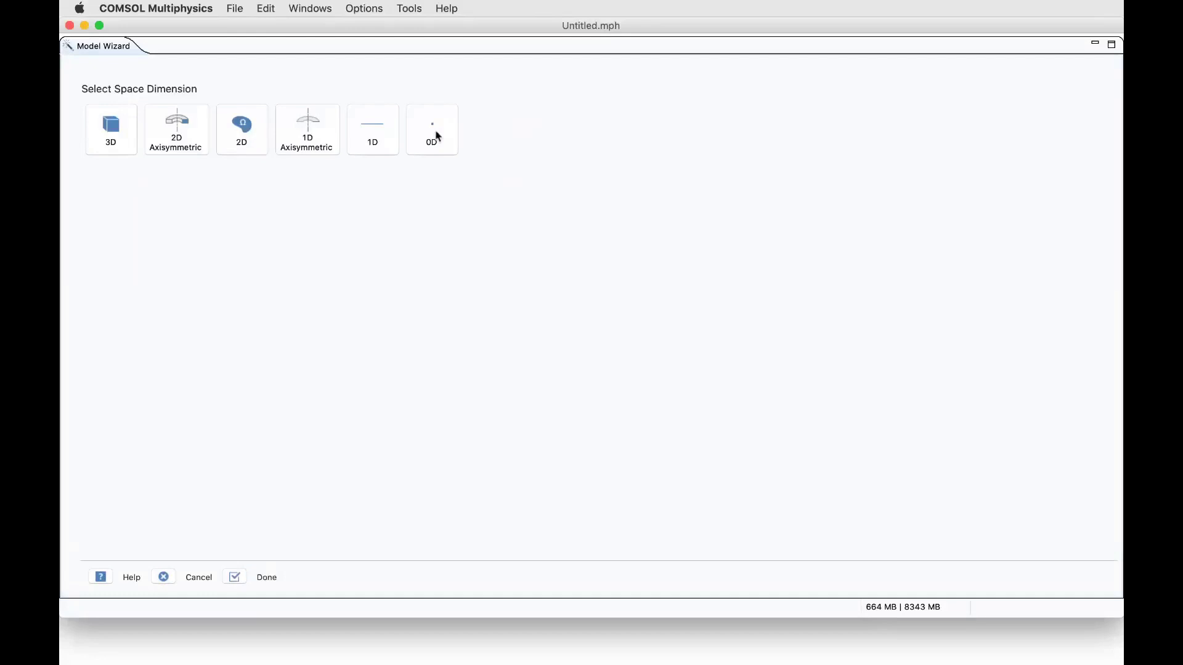
- Set the model's space dimension to 0D and add the Reaction Engineering (re) physics interface from Chemical Species Transport
left_click(431, 134)
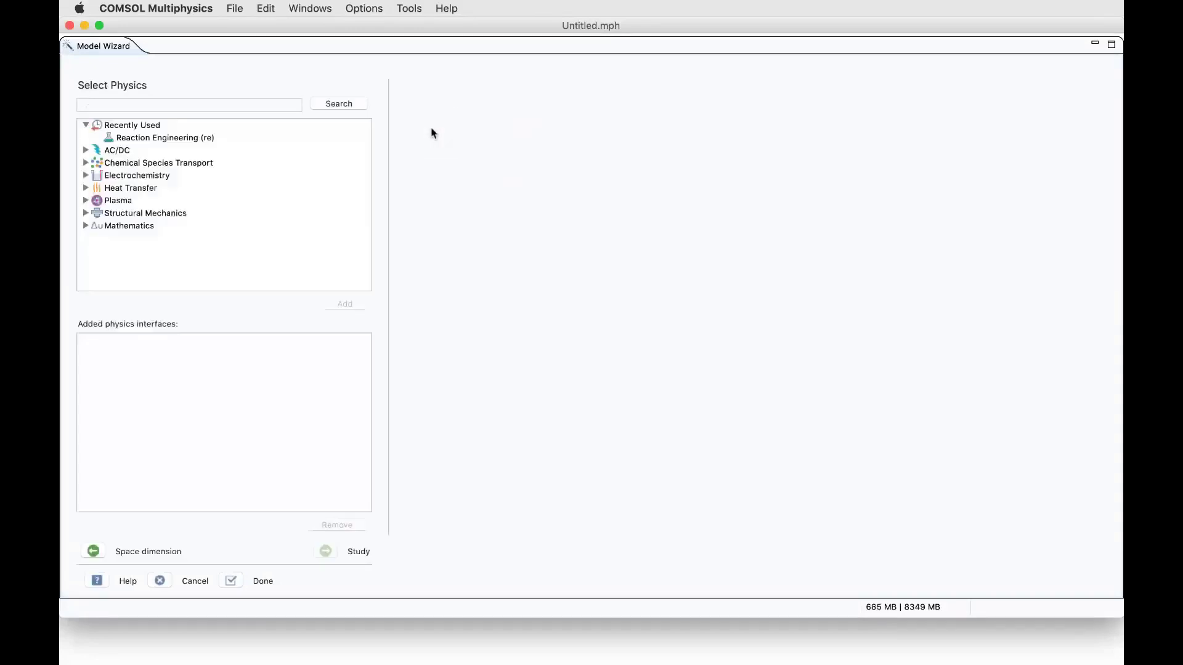
left_click(85, 125)
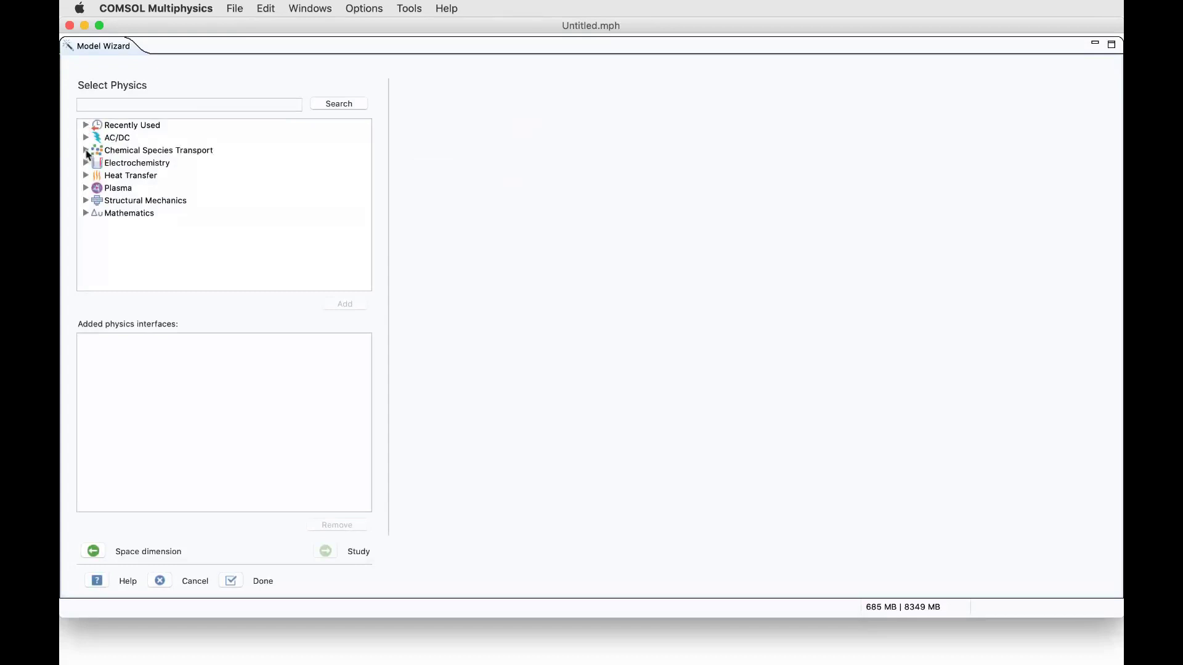
left_click(86, 151)
left_click(87, 189)
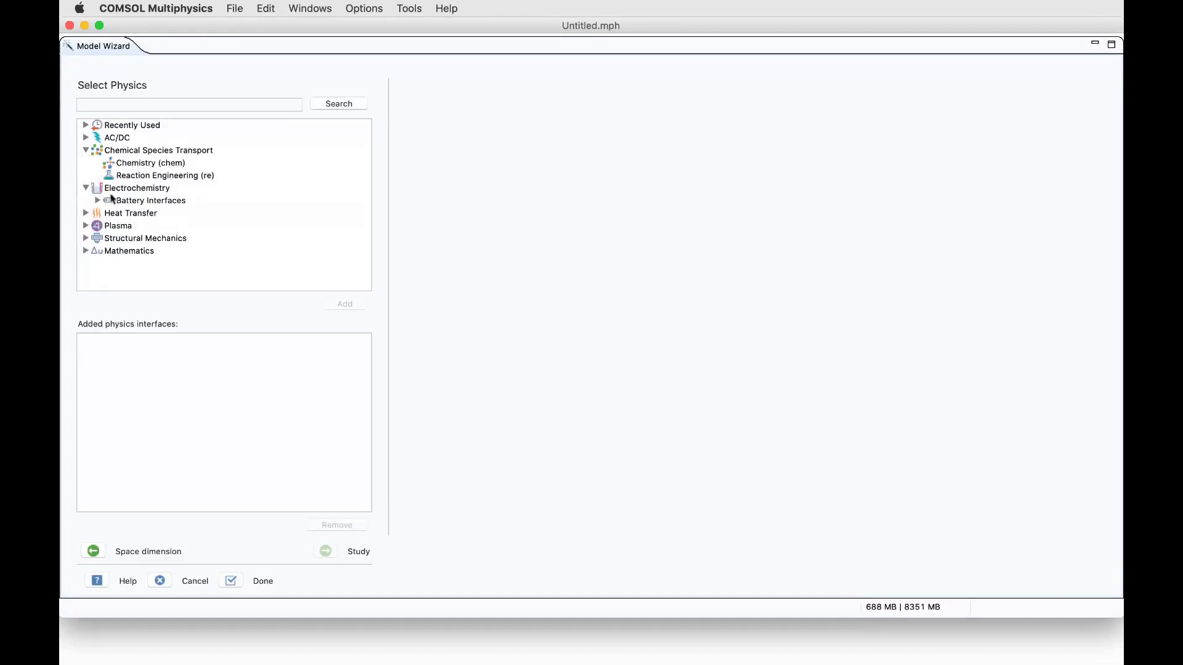
left_click(86, 189)
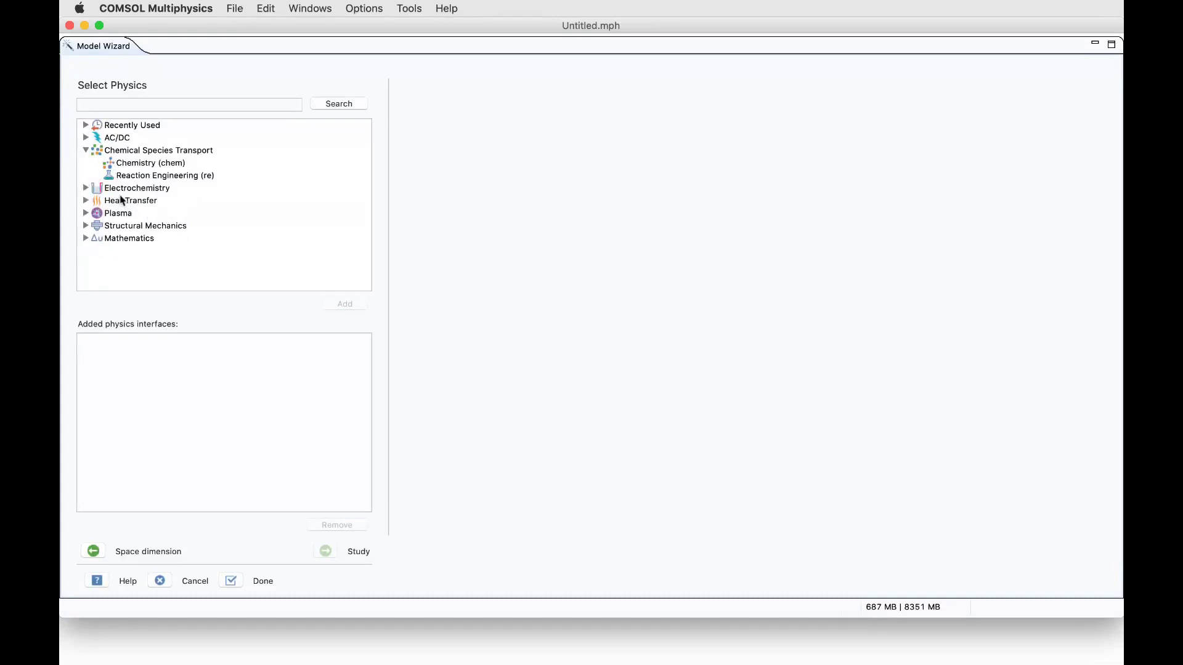
left_click(158, 177)
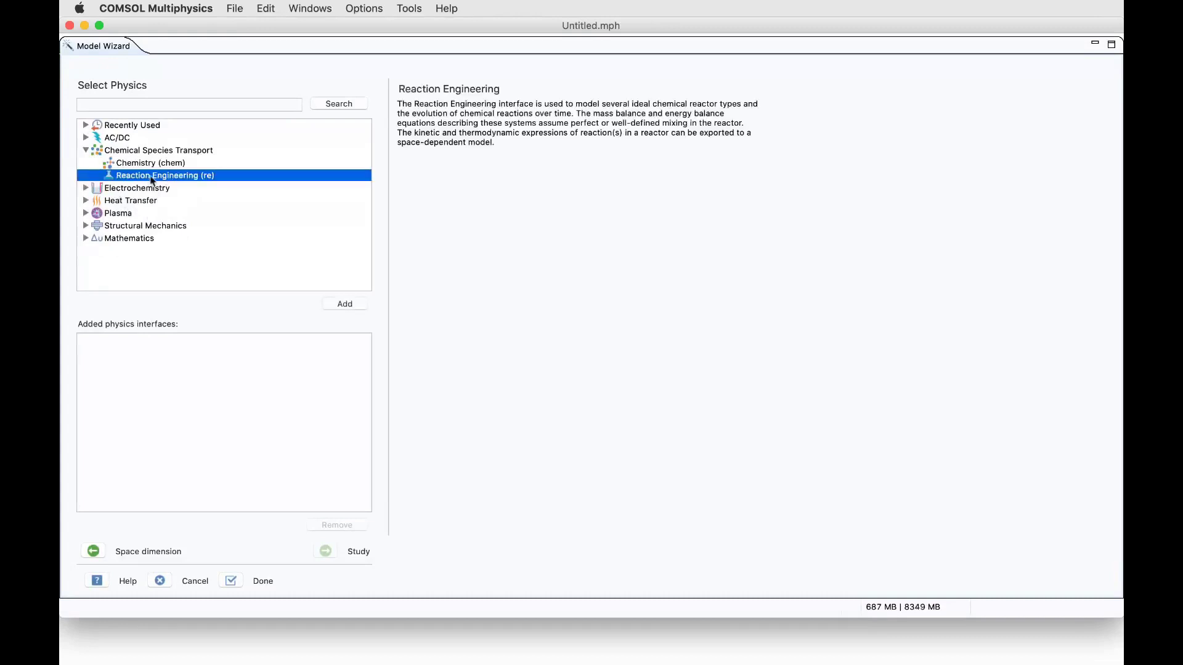
left_click(345, 305)
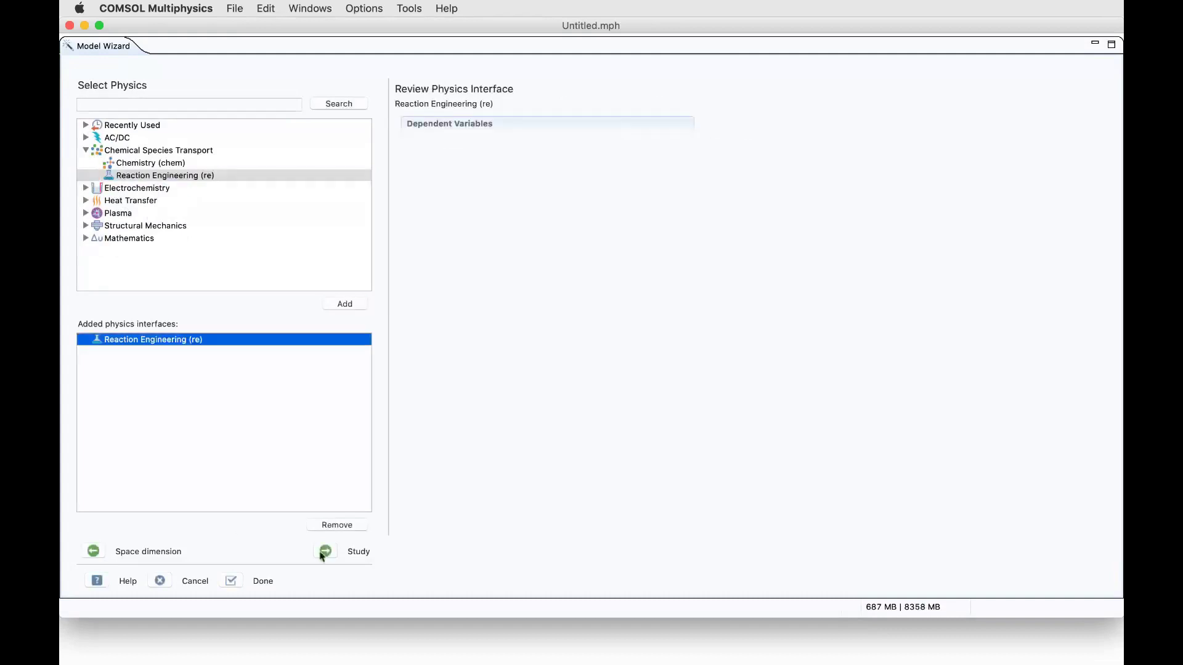
- Choose a Time Dependent study, finish the model wizard, and show the Reaction Engineering settings
left_click(325, 551)
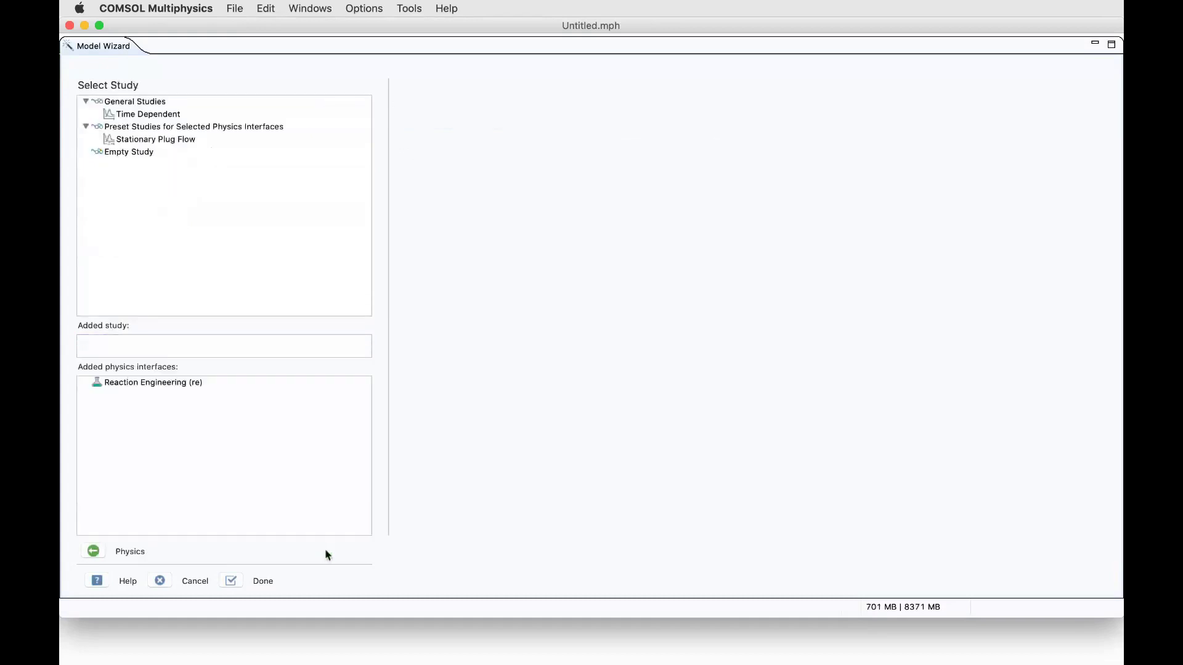
left_click(154, 116)
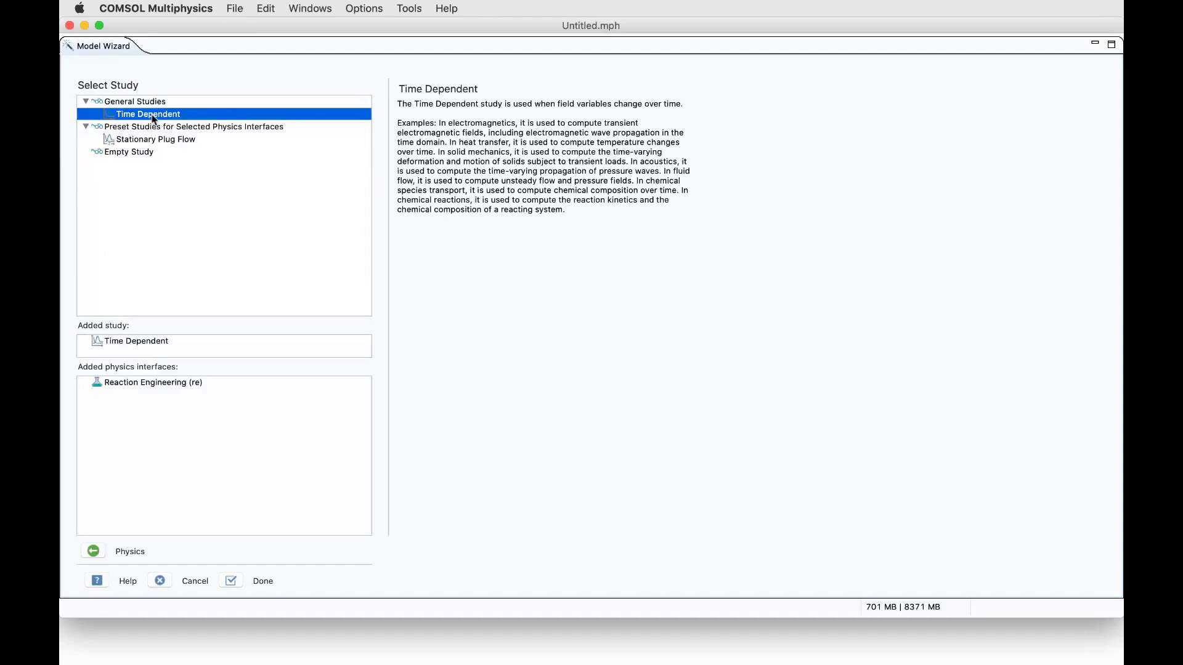
left_click(232, 581)
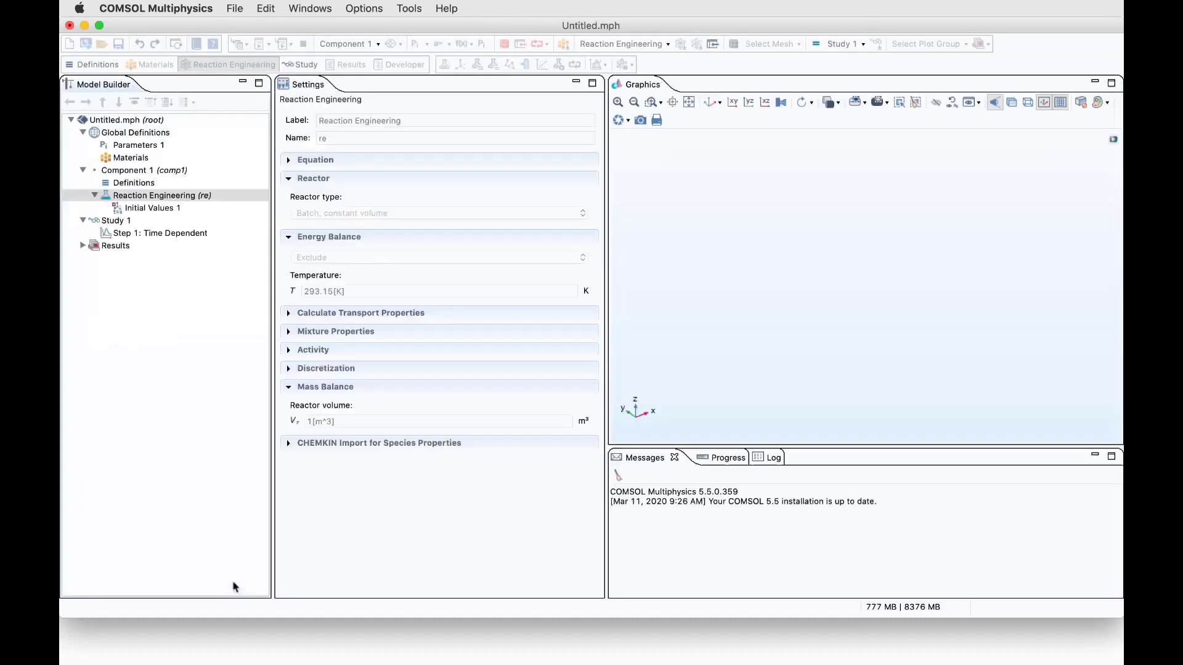
left_click(175, 370)
left_click(139, 195)
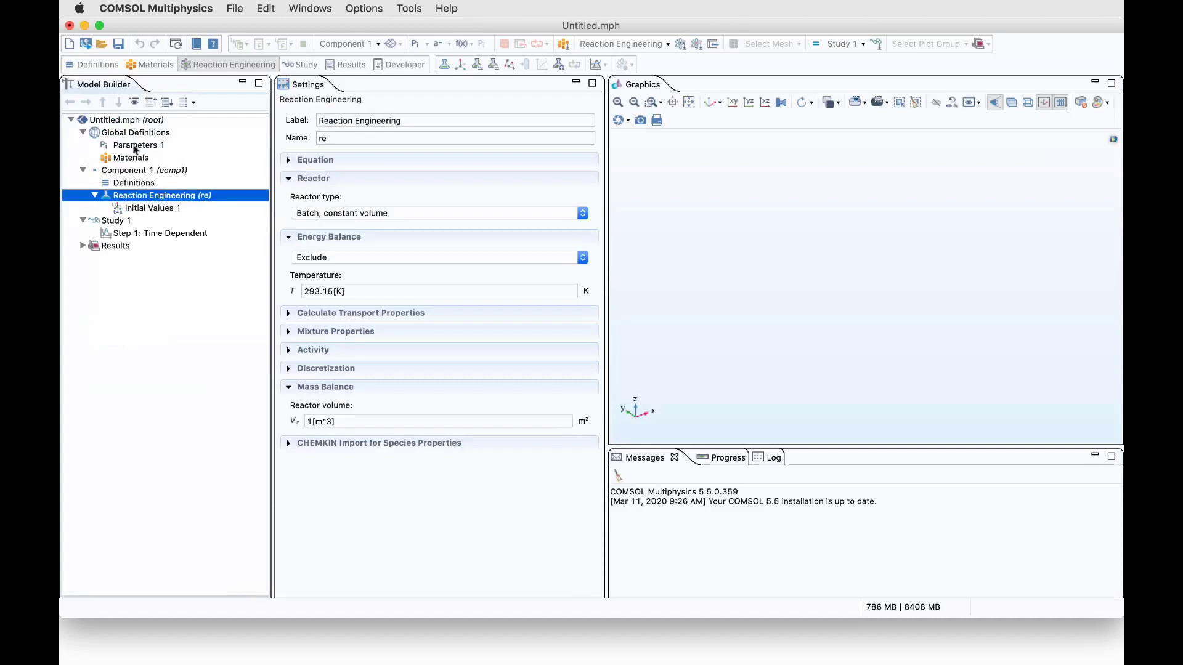
- Load the global parameters from the file gaas_cvd_param.txt into Parameters 1
left_click(133, 148)
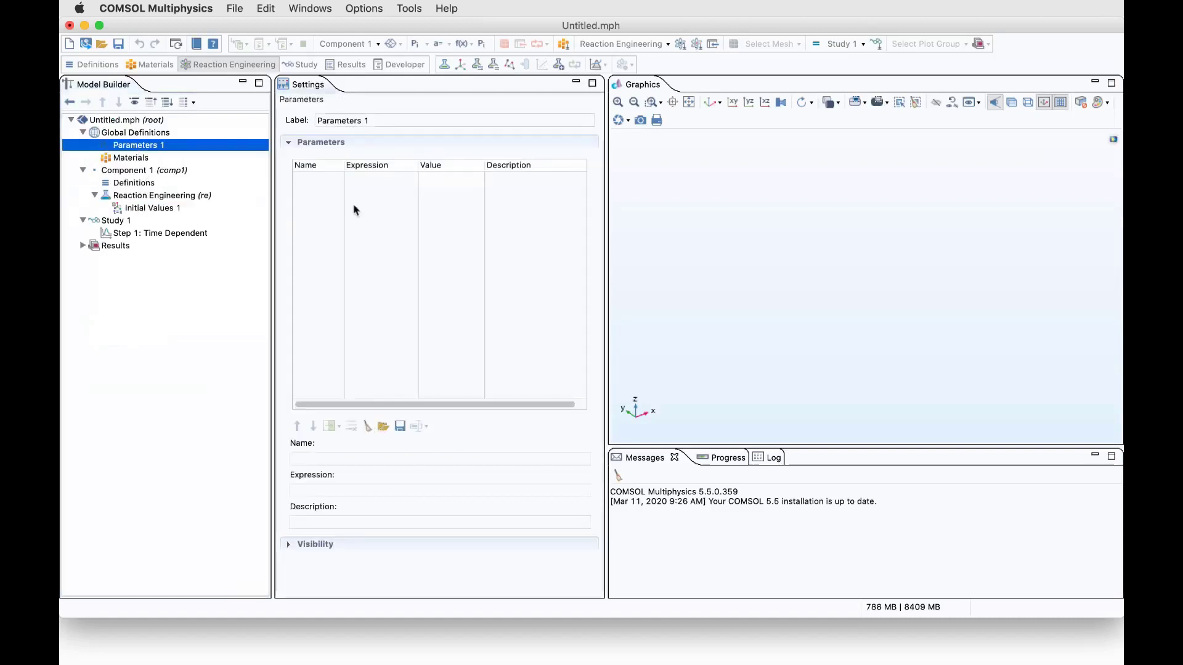
left_click(384, 426)
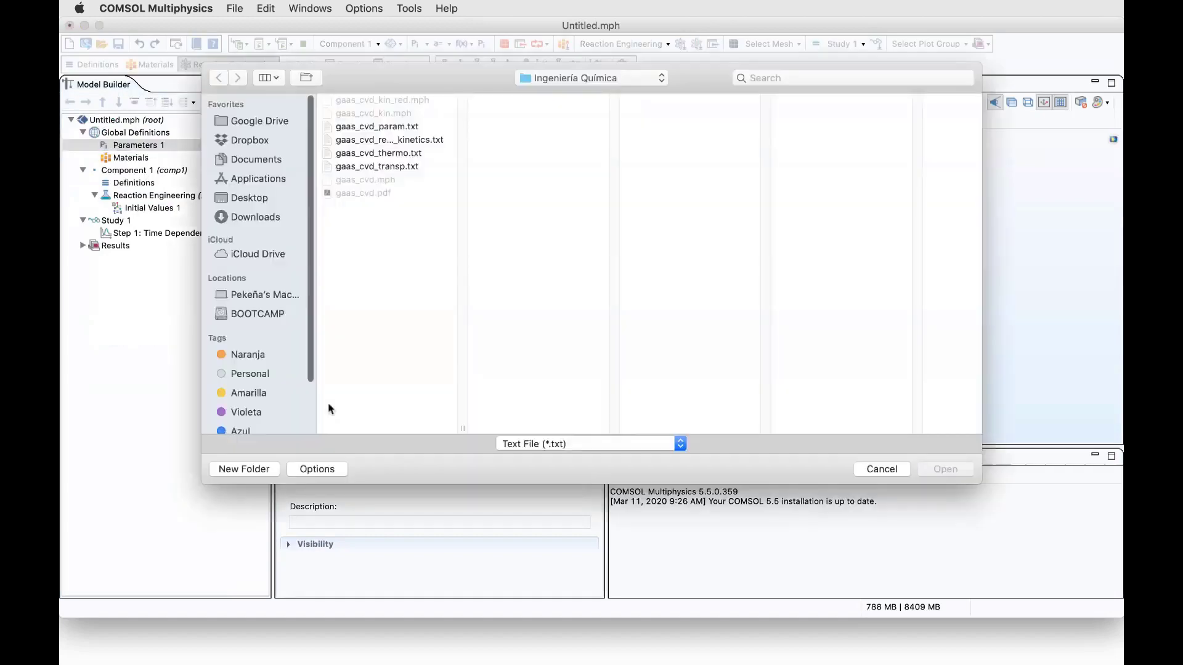
left_click(389, 128)
left_click(951, 471)
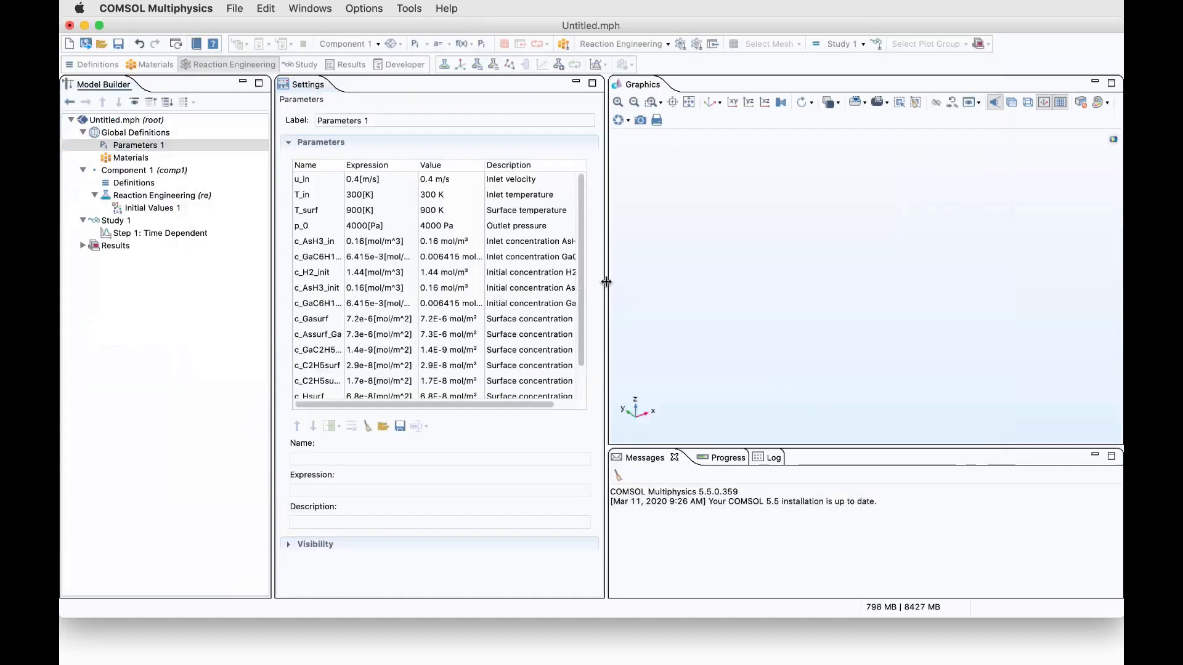
- Widen the parameters table and its Name column until the full names are readable, and look through the loaded parameters
left_click_drag(606, 370, 706, 369)
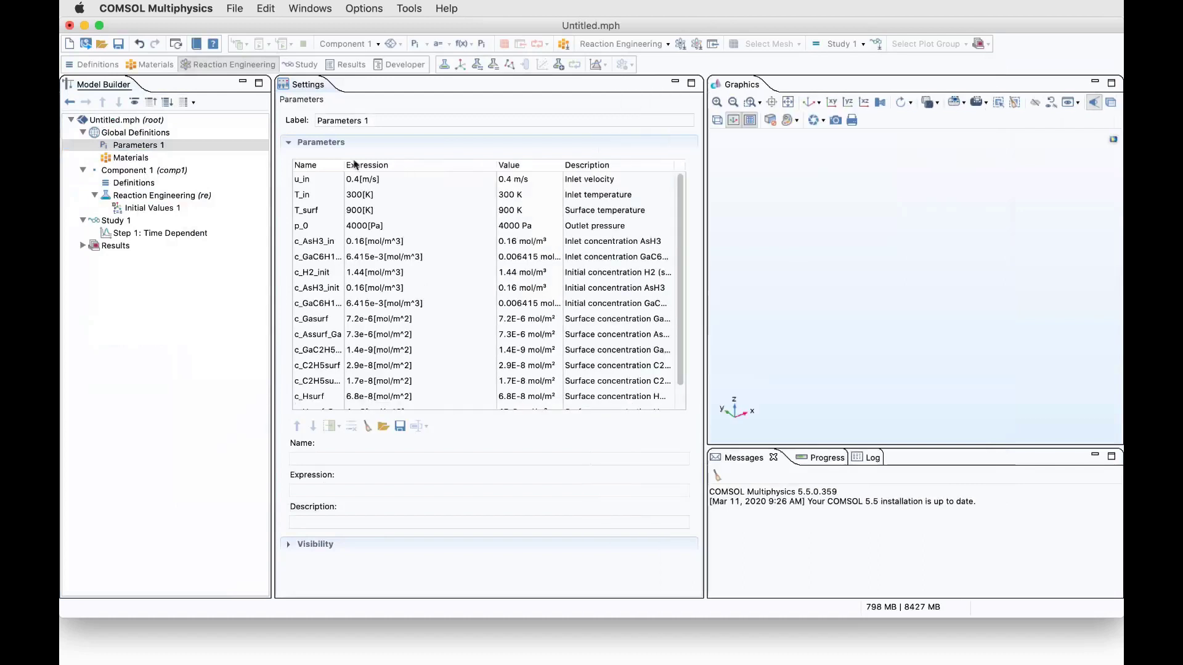
mouse_move(344, 165)
left_mouse_down()
mouse_move(375, 164)
mouse_move(336, 164)
left_mouse_up()
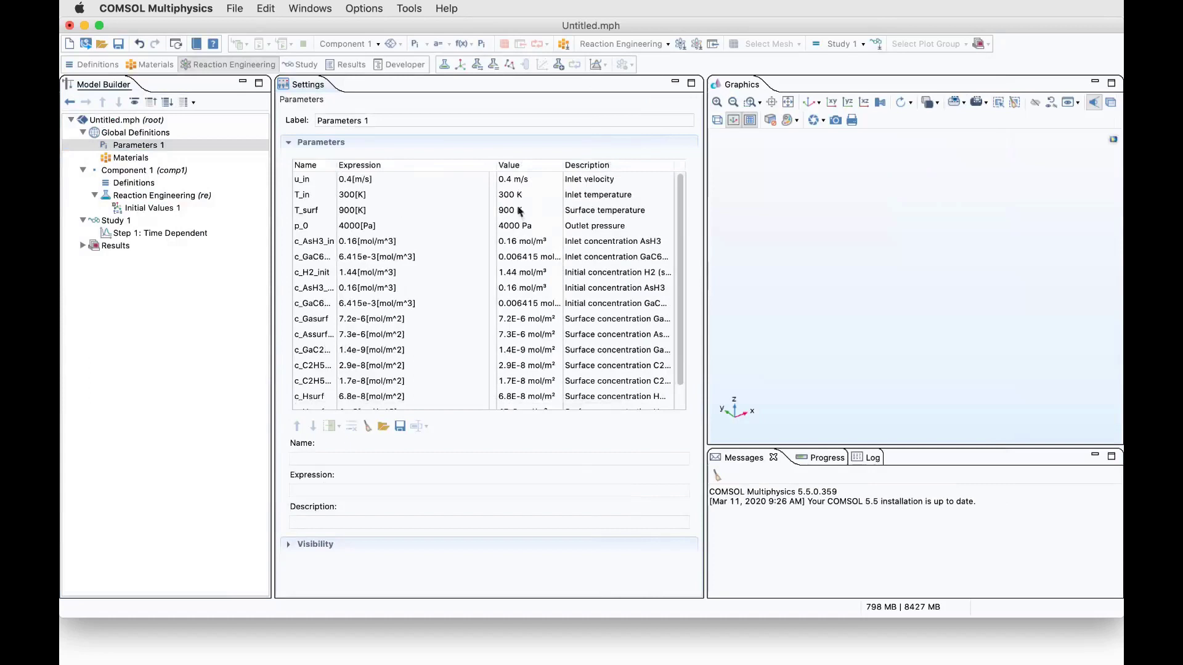
mouse_move(497, 164)
left_mouse_down()
mouse_move(511, 167)
mouse_move(493, 165)
left_mouse_up()
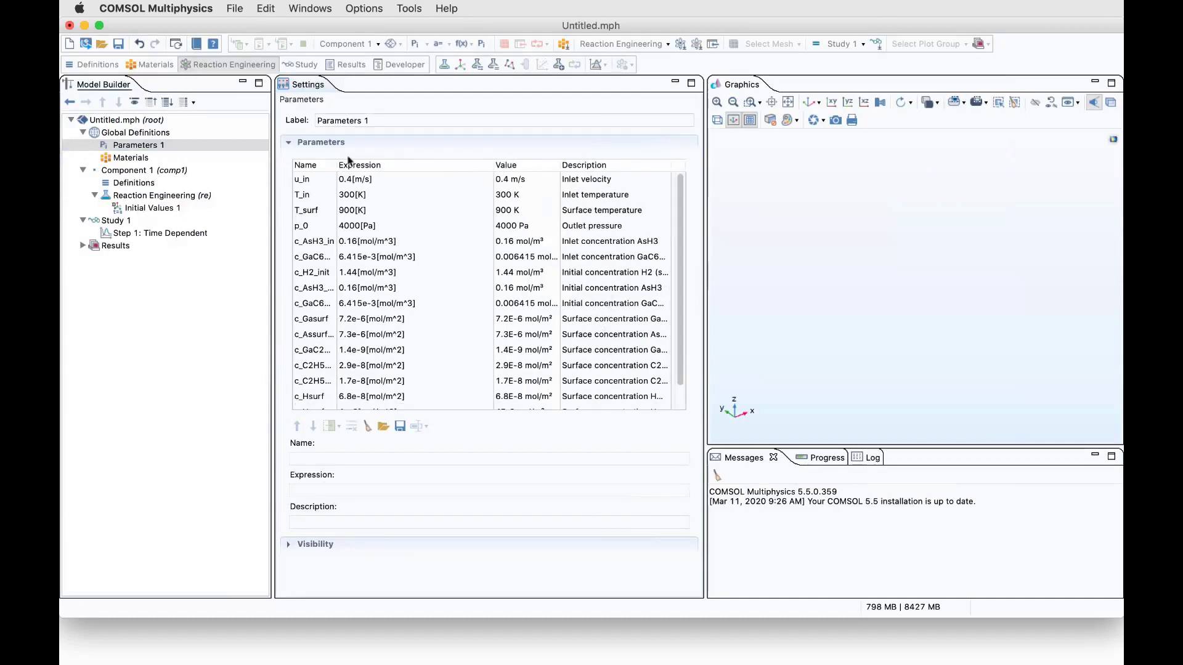
left_click_drag(373, 164, 403, 164)
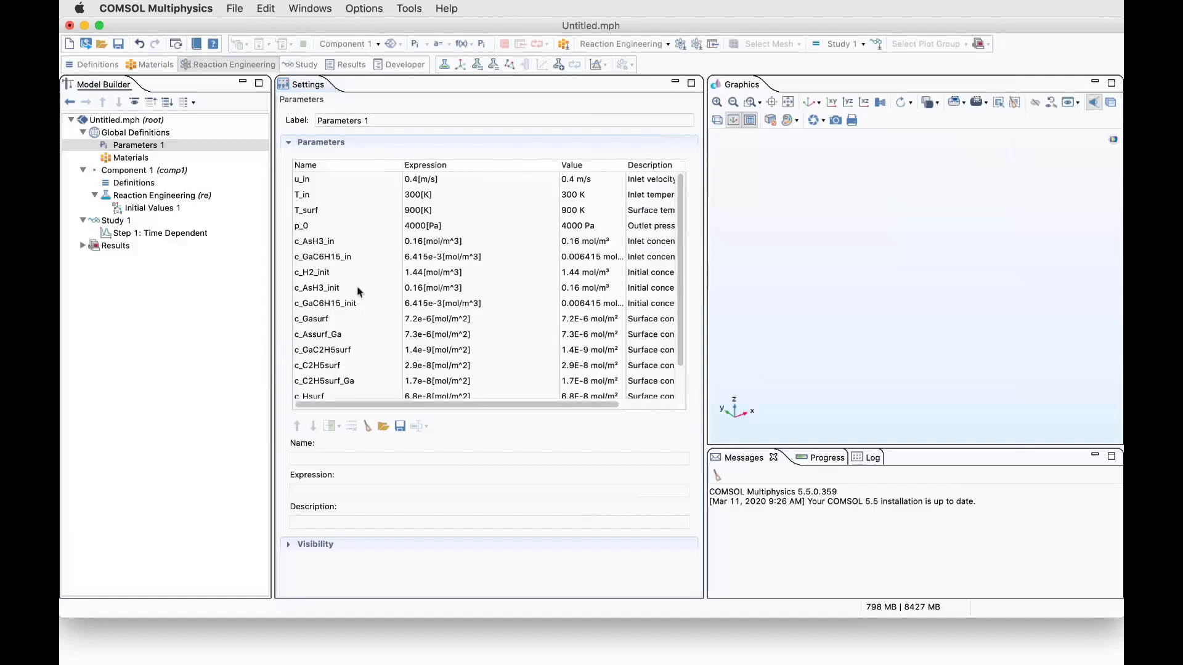
scroll(362, 290, "down", 3)
scroll(359, 293, "up", 3)
- Add a Reversible Reaction Group to the Reaction Engineering interface
left_click(132, 197)
right_click(128, 196)
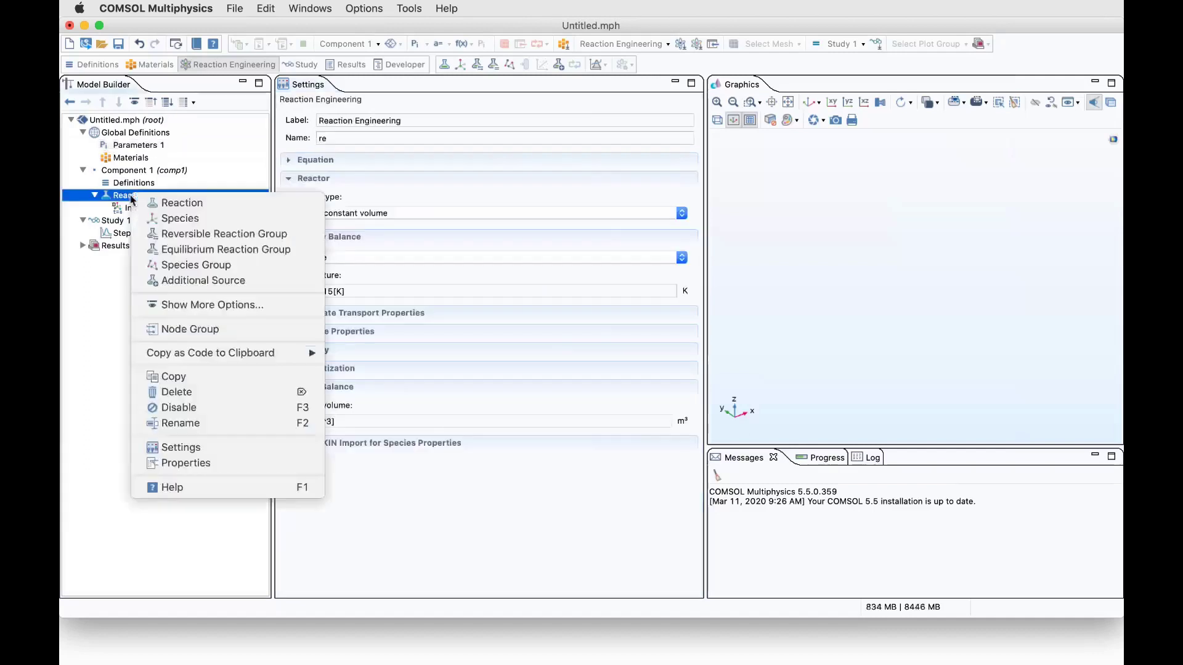
key("Escape")
right_click(115, 198)
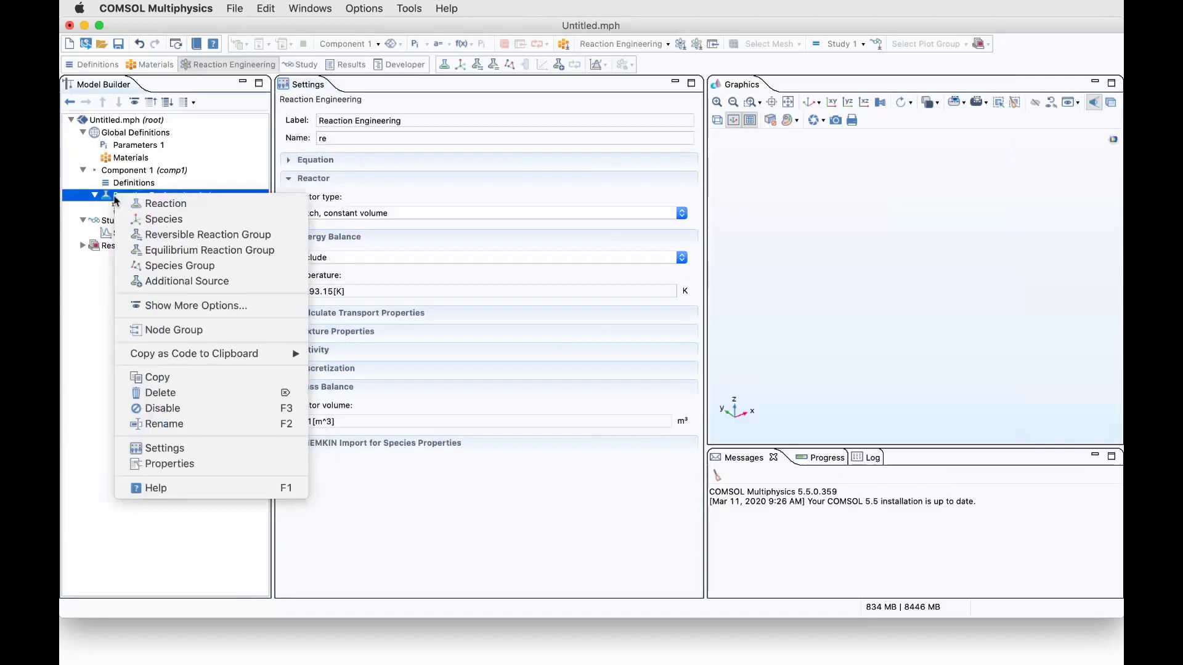
left_click(192, 234)
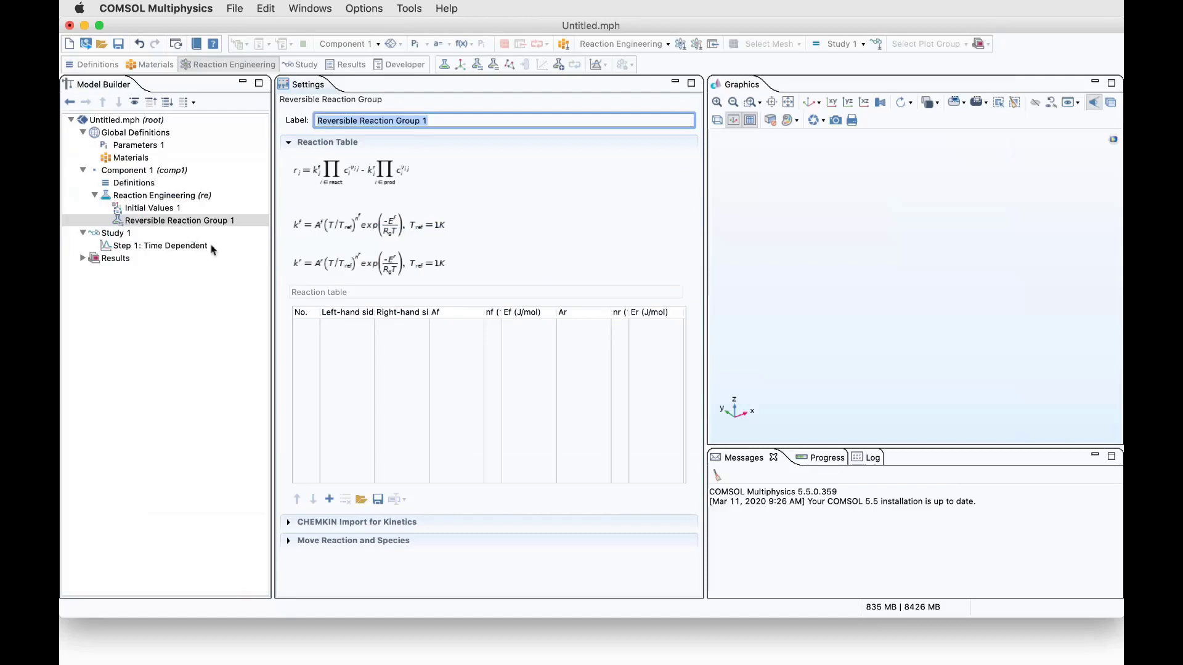
- Add a single Reaction to Reaction Engineering, try the start of a formula, GaC3H15=>, and clear the formula
left_click(175, 196)
right_click(176, 201)
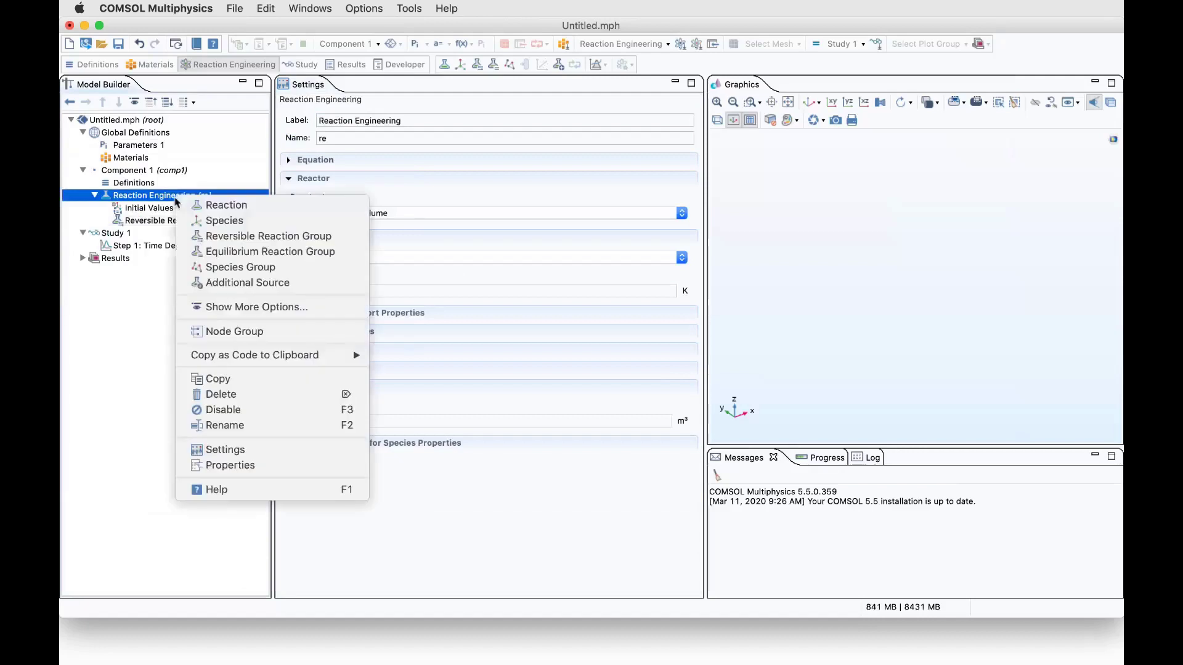
left_click(157, 240)
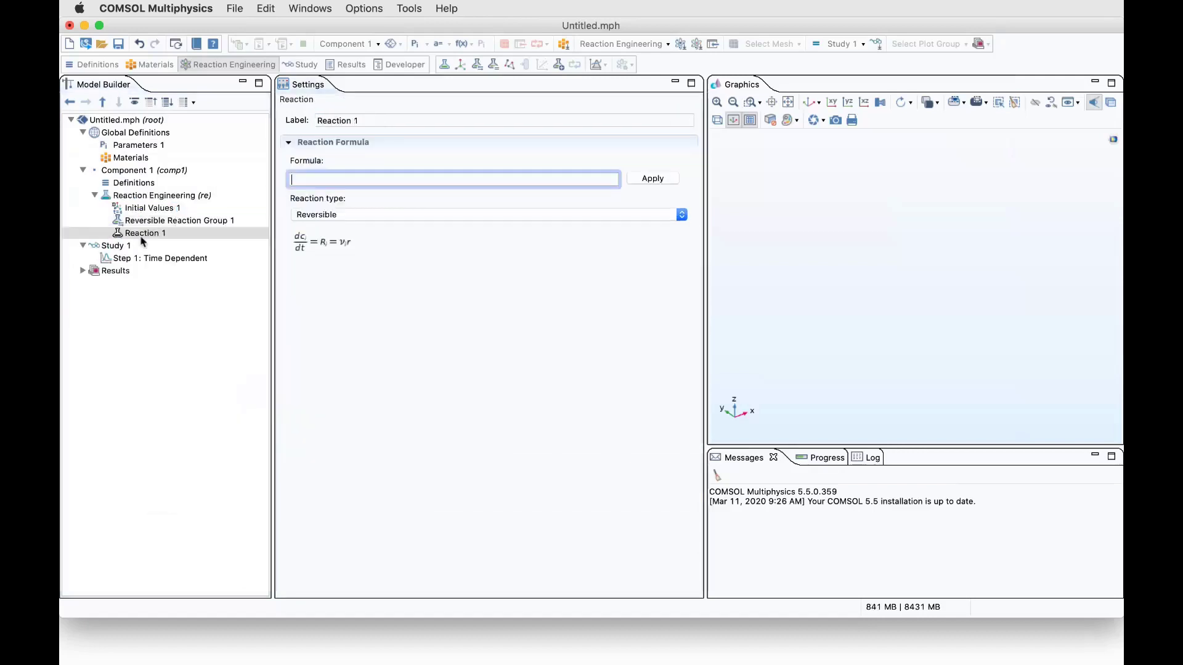
left_click(378, 179)
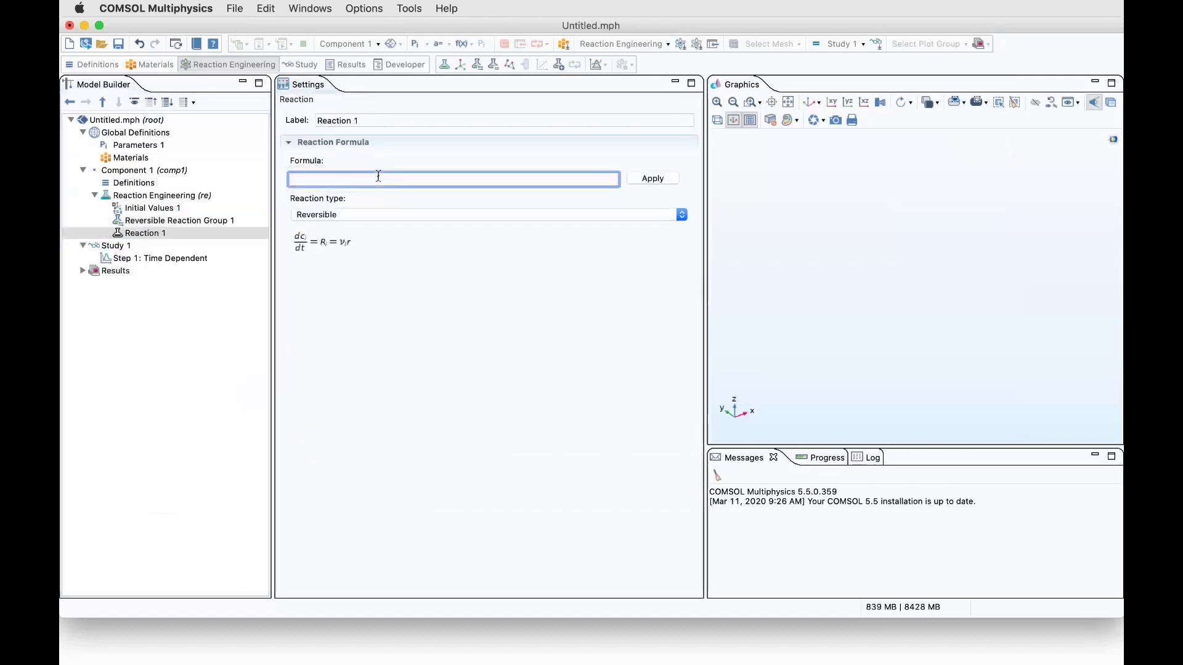
type("GaC3H15")
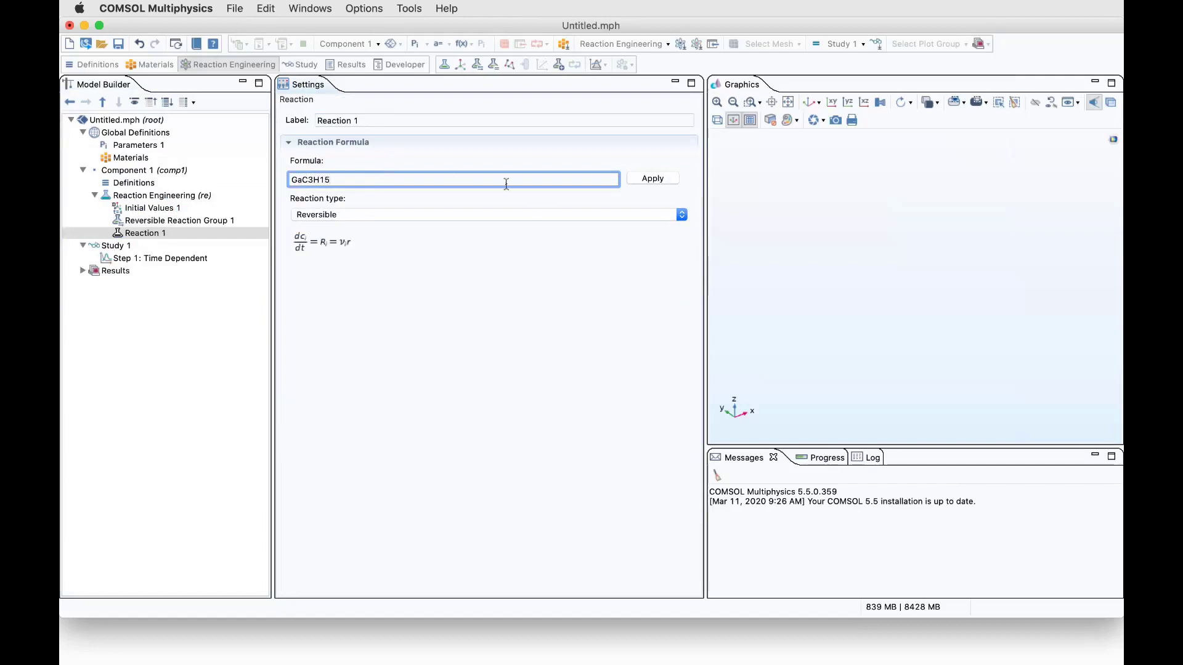
type("=>")
key("super+a")
key("BackSpace")
- Delete the Reaction 1 node from the Reaction Engineering interface and confirm the deletion
right_click(149, 234)
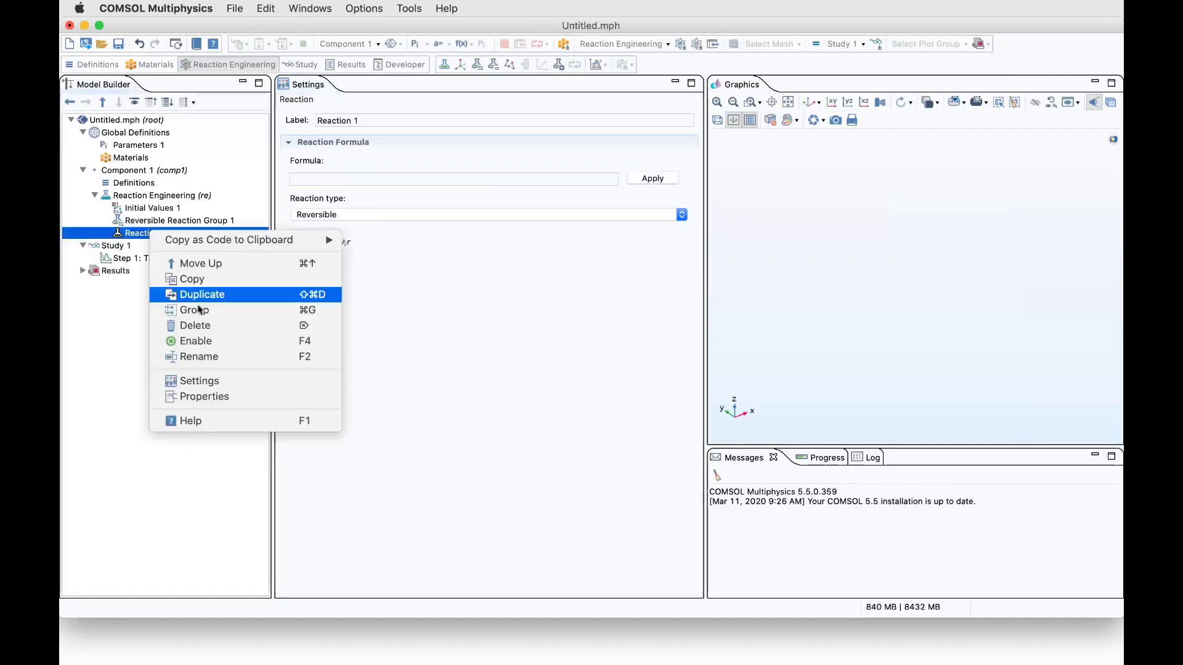
left_click(195, 325)
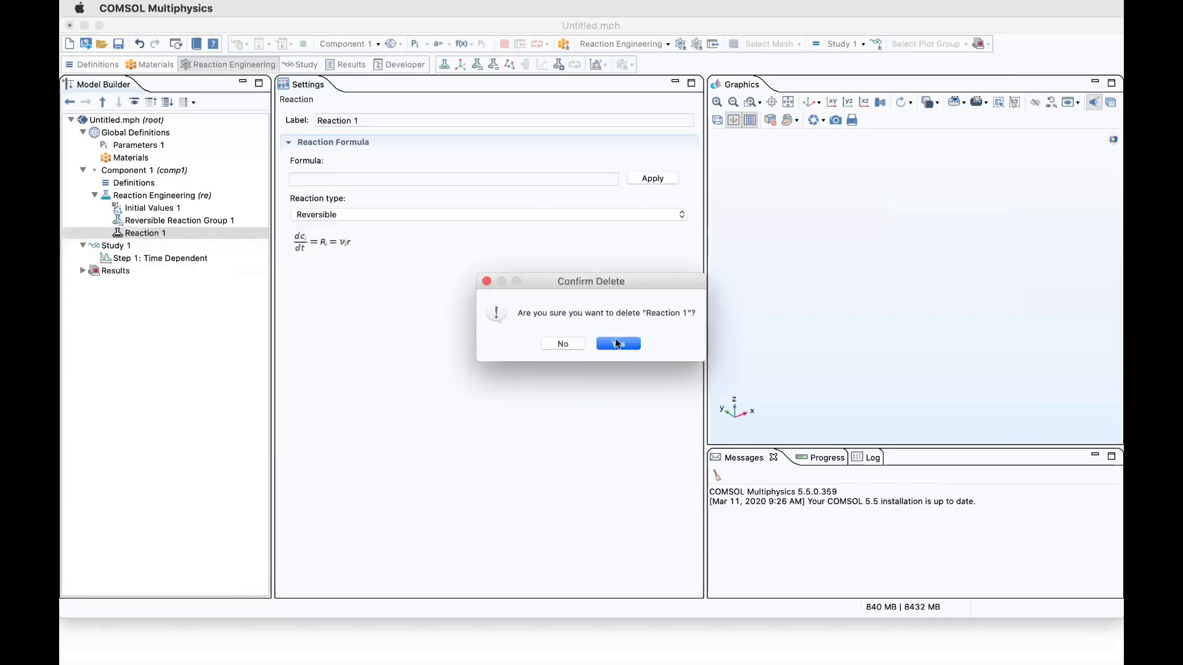
left_click(617, 344)
- Import the CHEMKIN kinetics file gaas_cvd_reaction_kinetics.txt into Reversible Reaction Group 1, and widen the reaction table and its product column
left_click(198, 223)
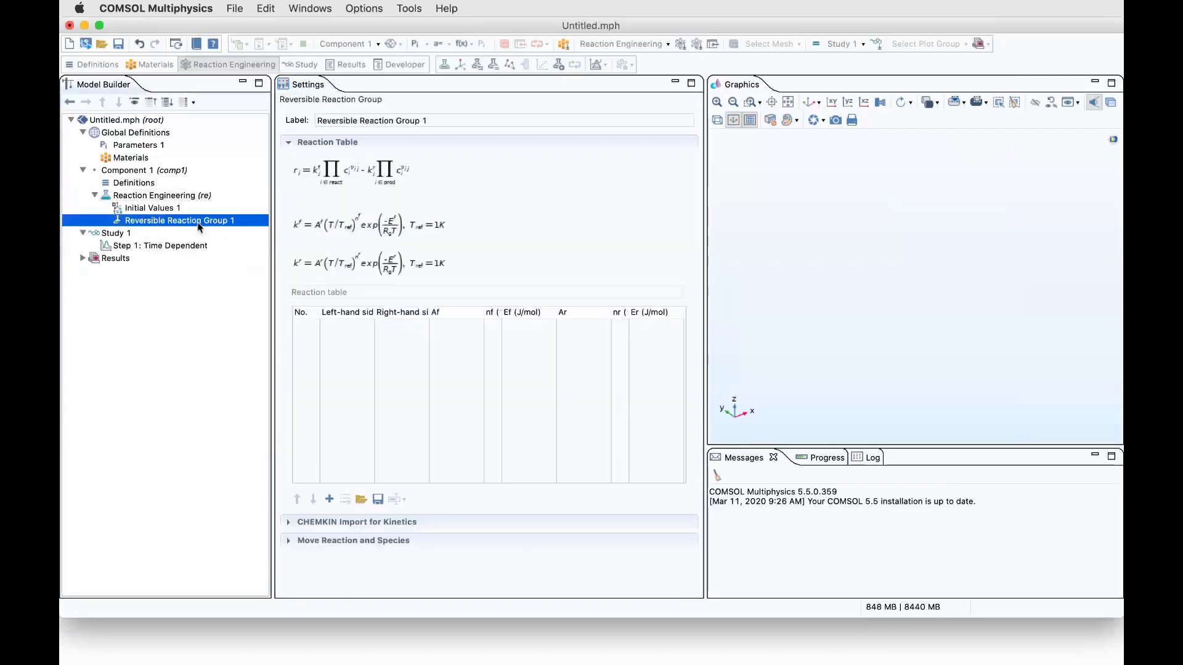
left_click(288, 521)
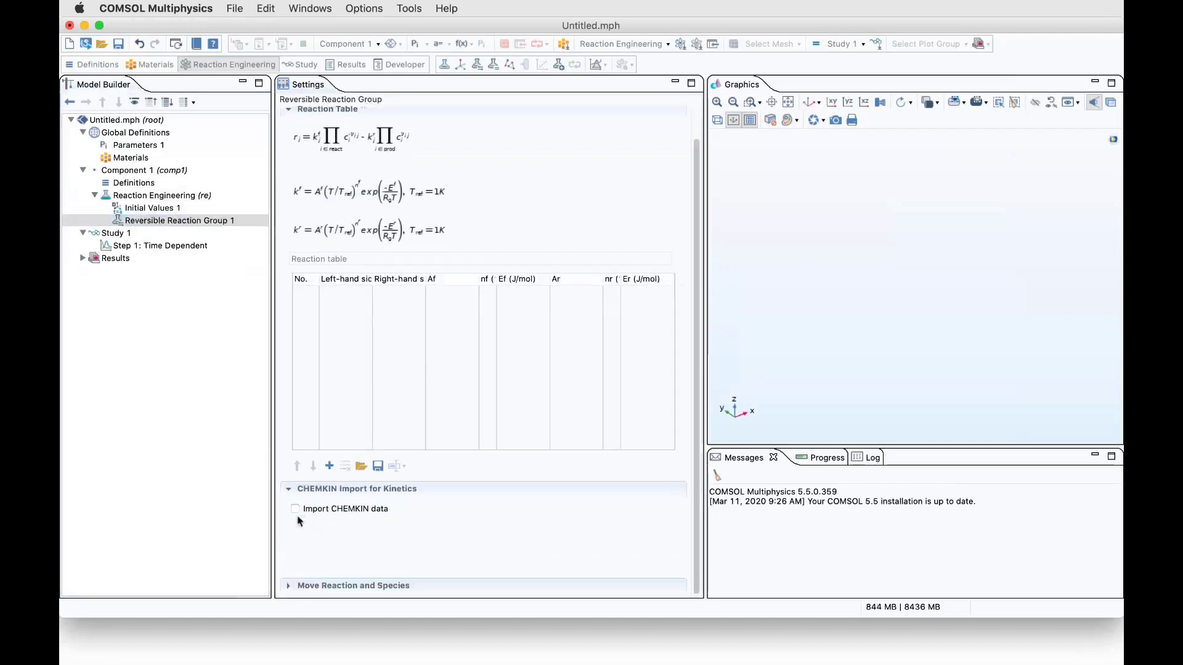
left_click(295, 516)
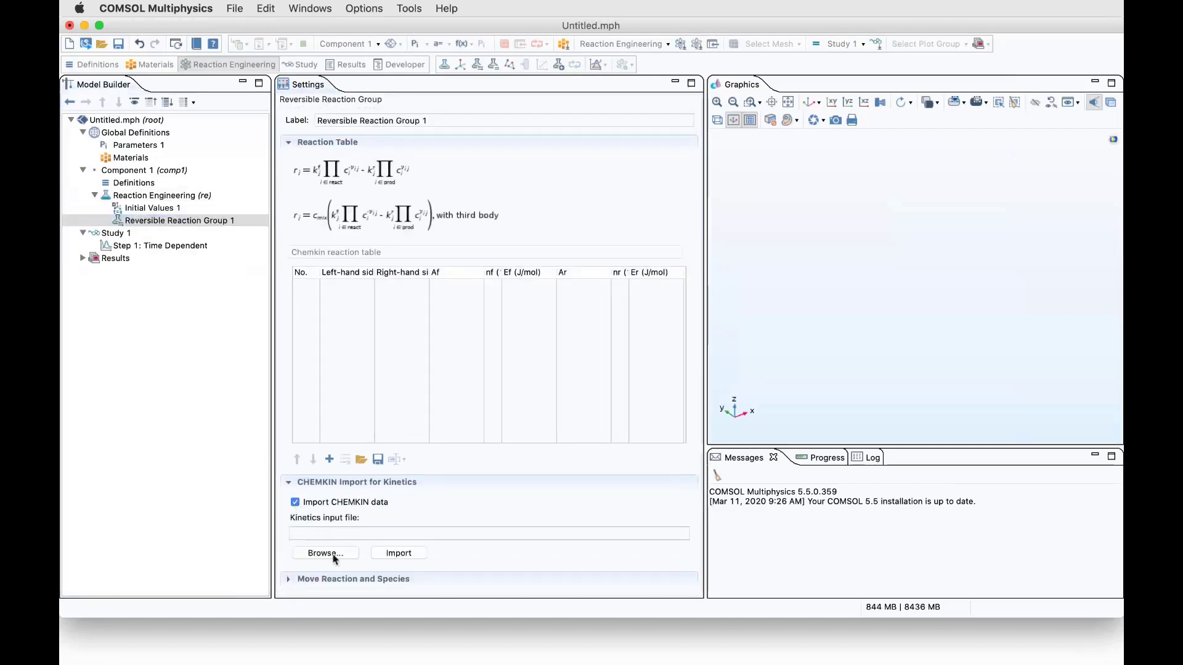
left_click(326, 553)
left_click(407, 139)
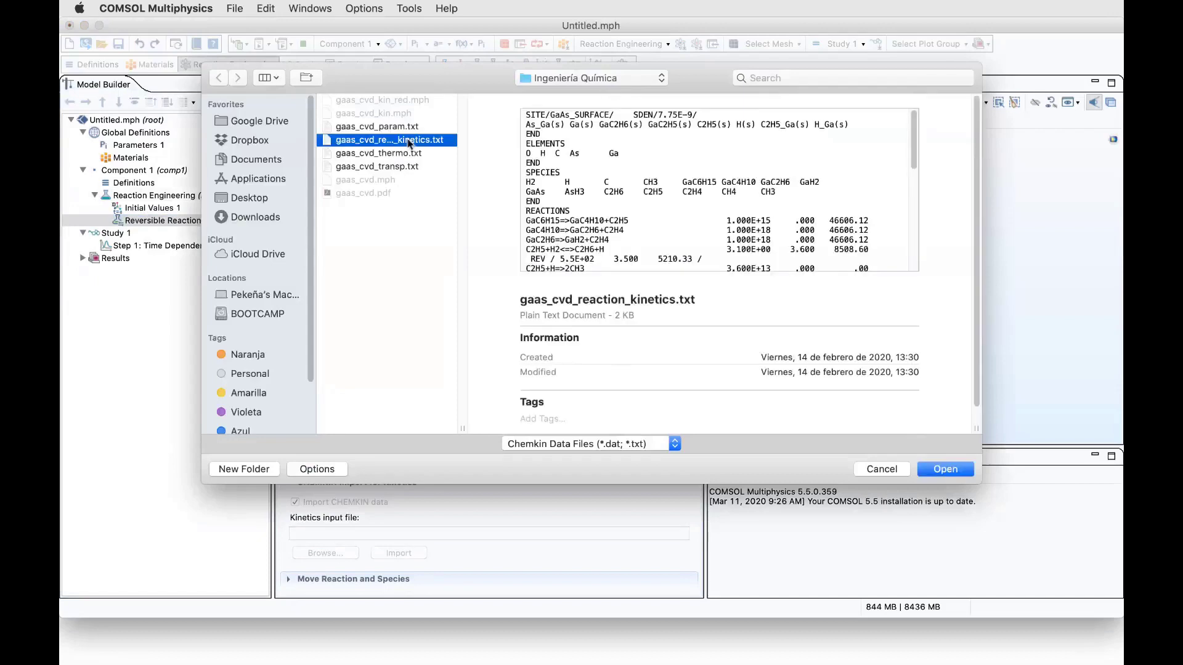
left_click_drag(461, 427, 489, 430)
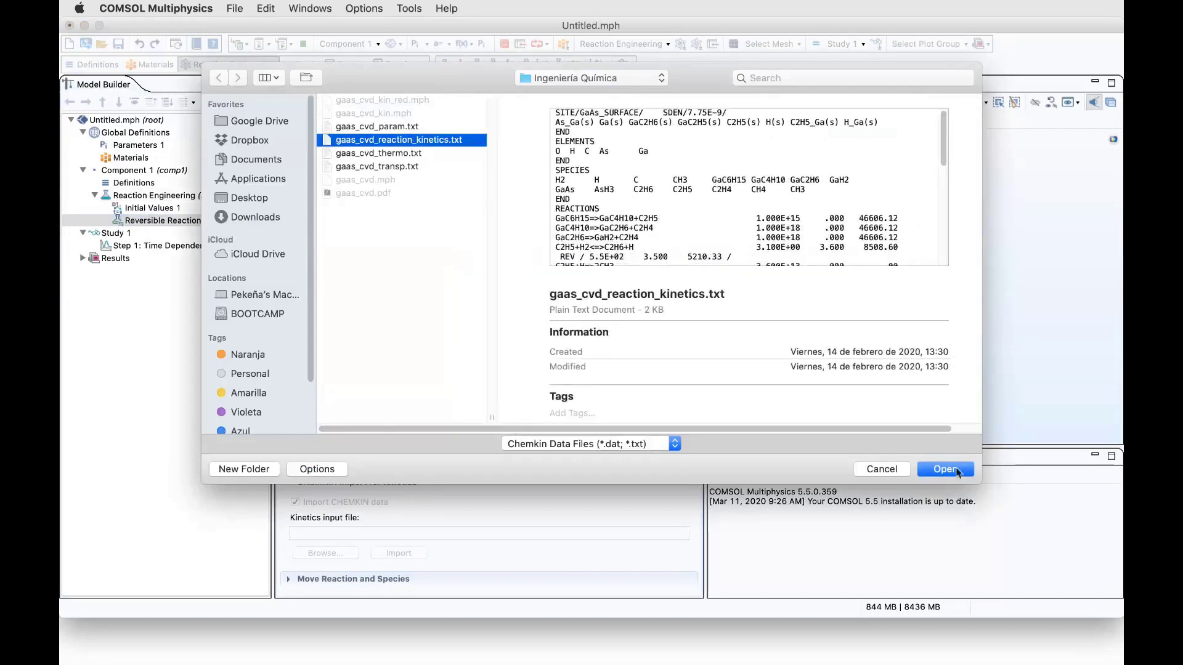
left_click(956, 471)
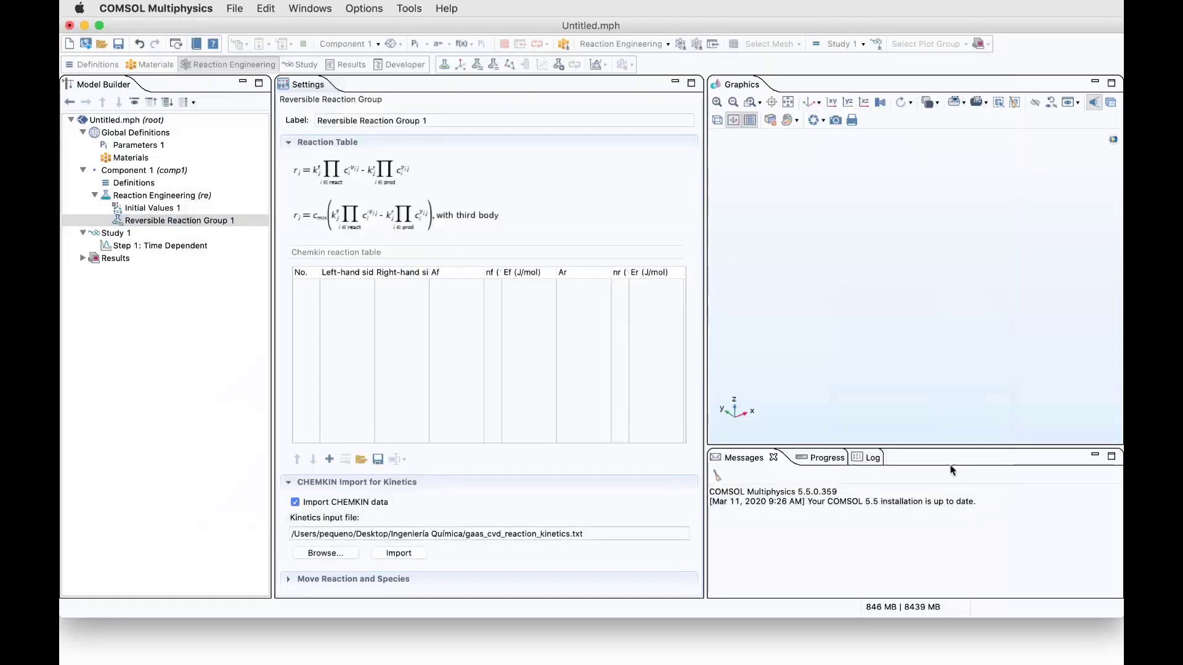
left_click(394, 553)
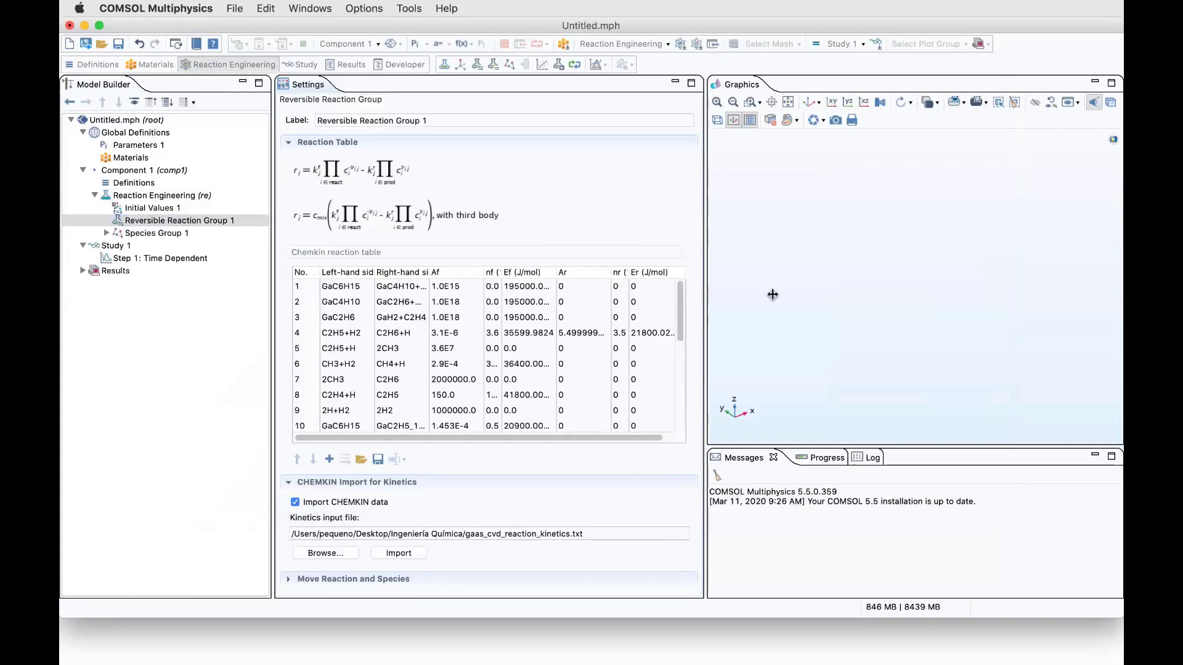
left_click_drag(773, 294, 866, 295)
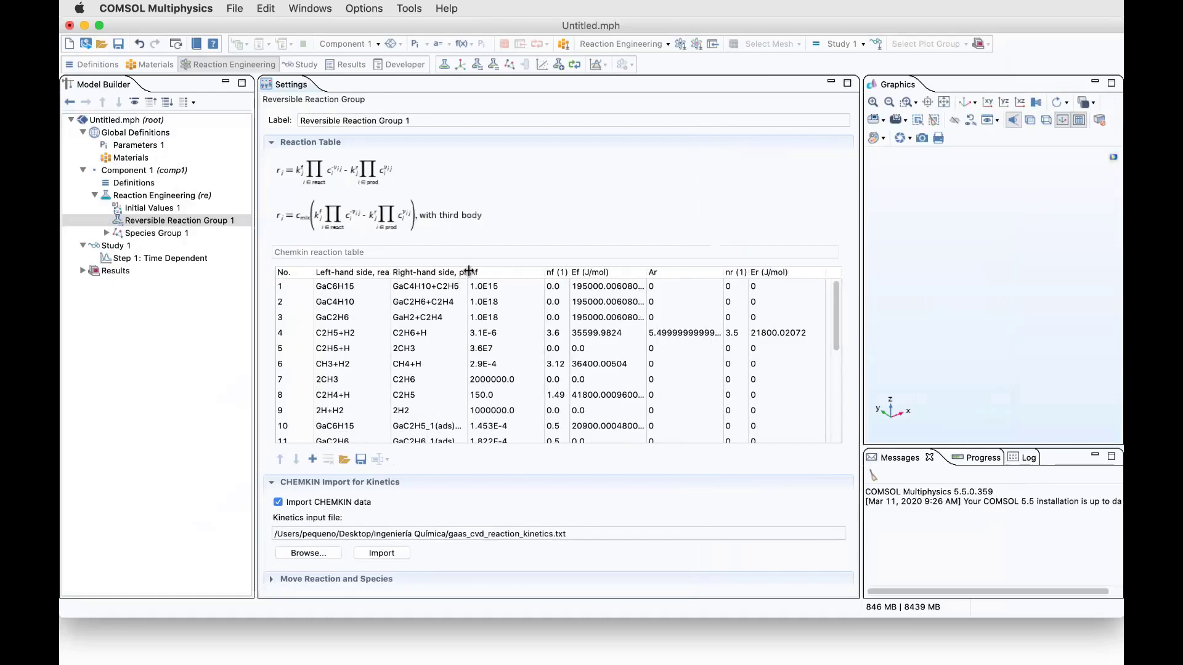
left_click_drag(468, 272, 486, 275)
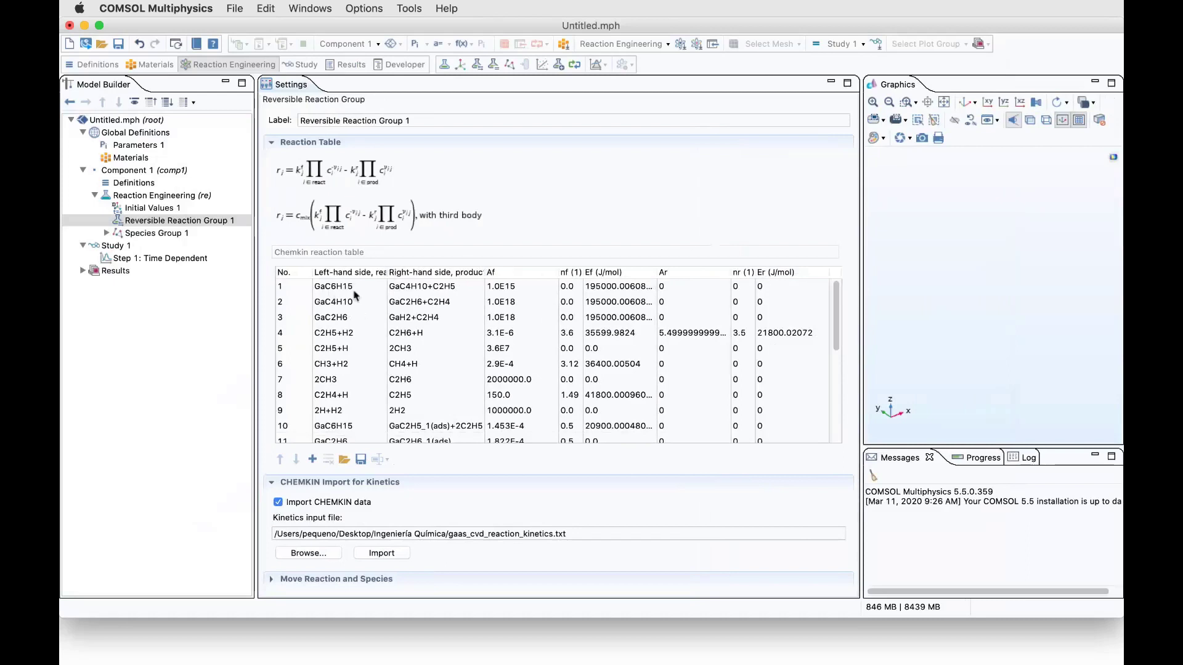
- Narrow the number column of the reaction table and widen the left-hand side, nf and Ef columns
left_click_drag(388, 269, 422, 268)
left_click_drag(312, 271, 286, 271)
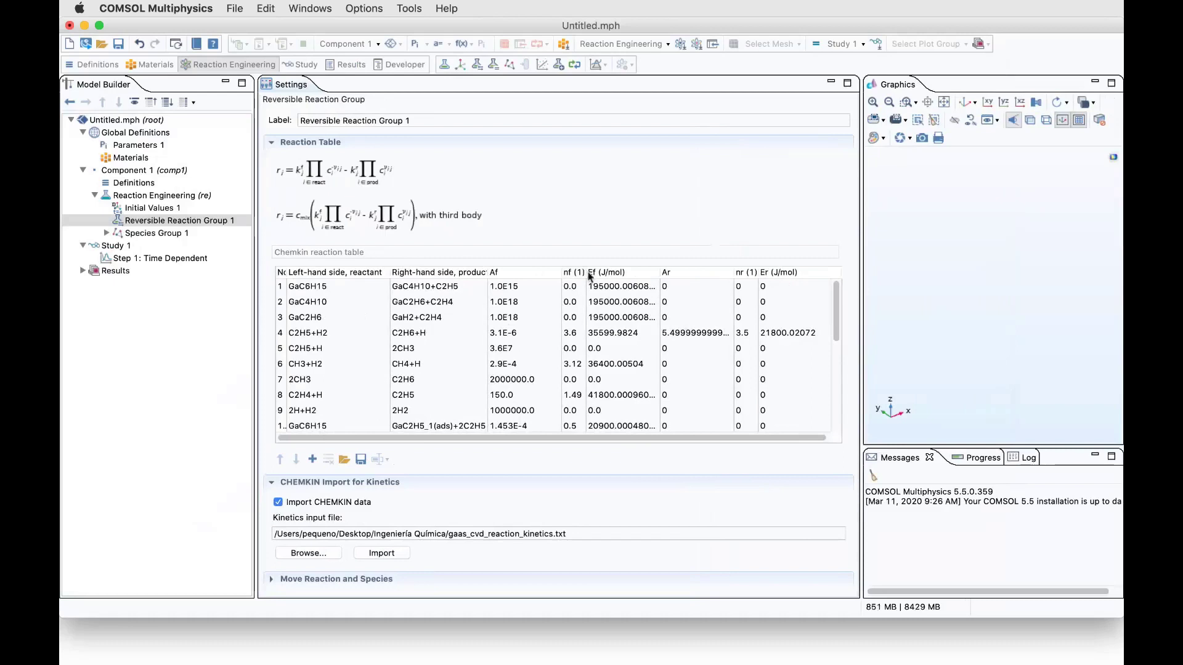
left_click_drag(587, 273, 597, 273)
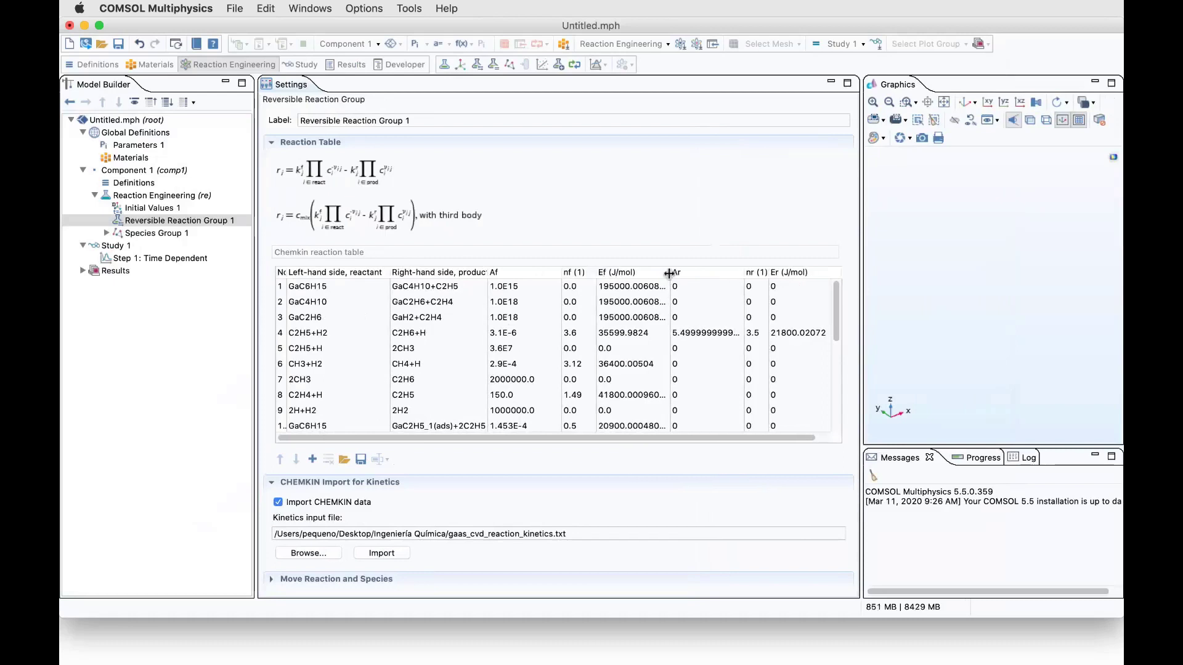
left_click_drag(669, 273, 695, 275)
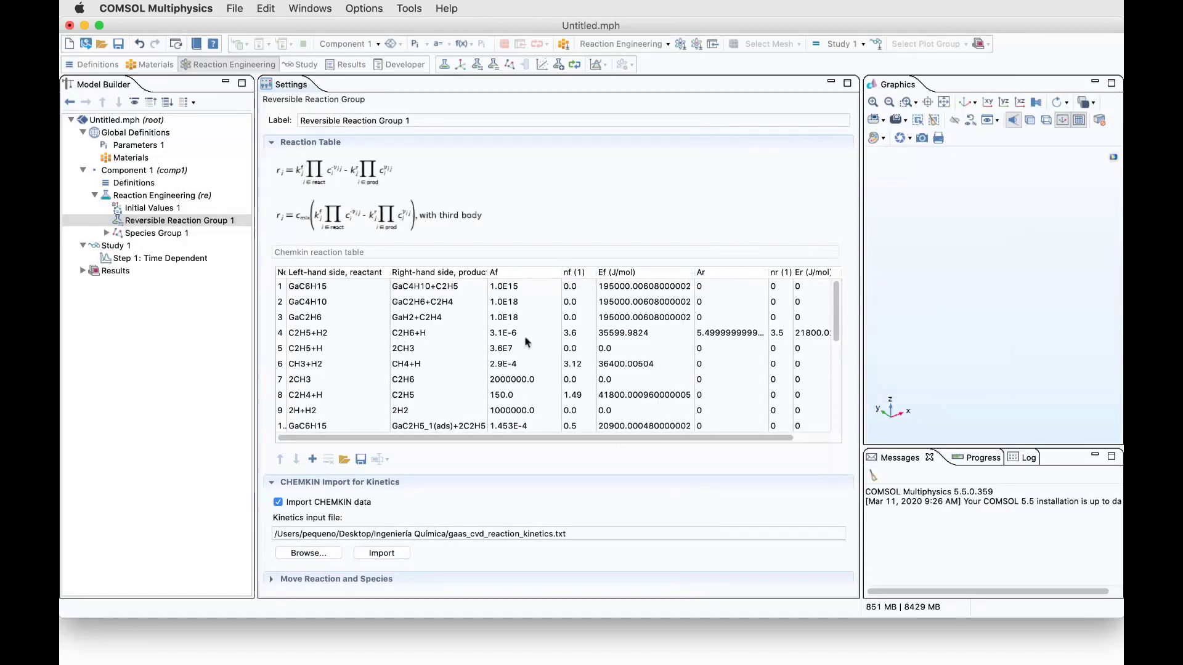
- Examine the imported reactions and their forward and reverse Arrhenius constants throughout the table, restoring the number column's width and widening the nr column
scroll(516, 346, "down", 5)
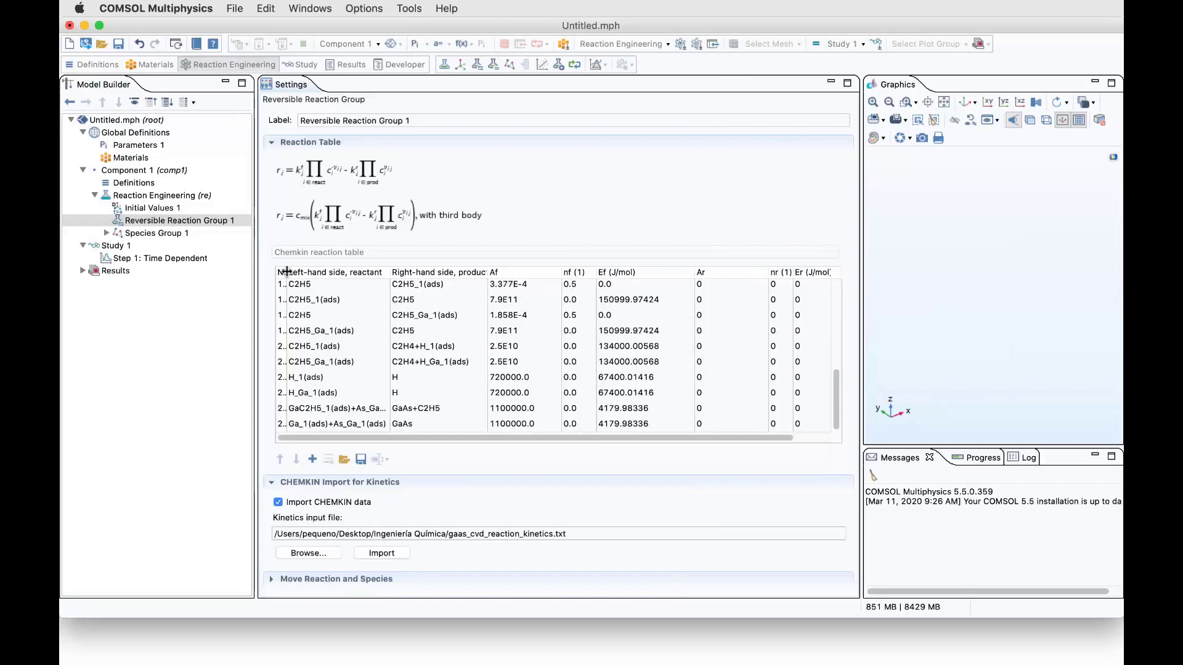
left_click_drag(286, 273, 313, 275)
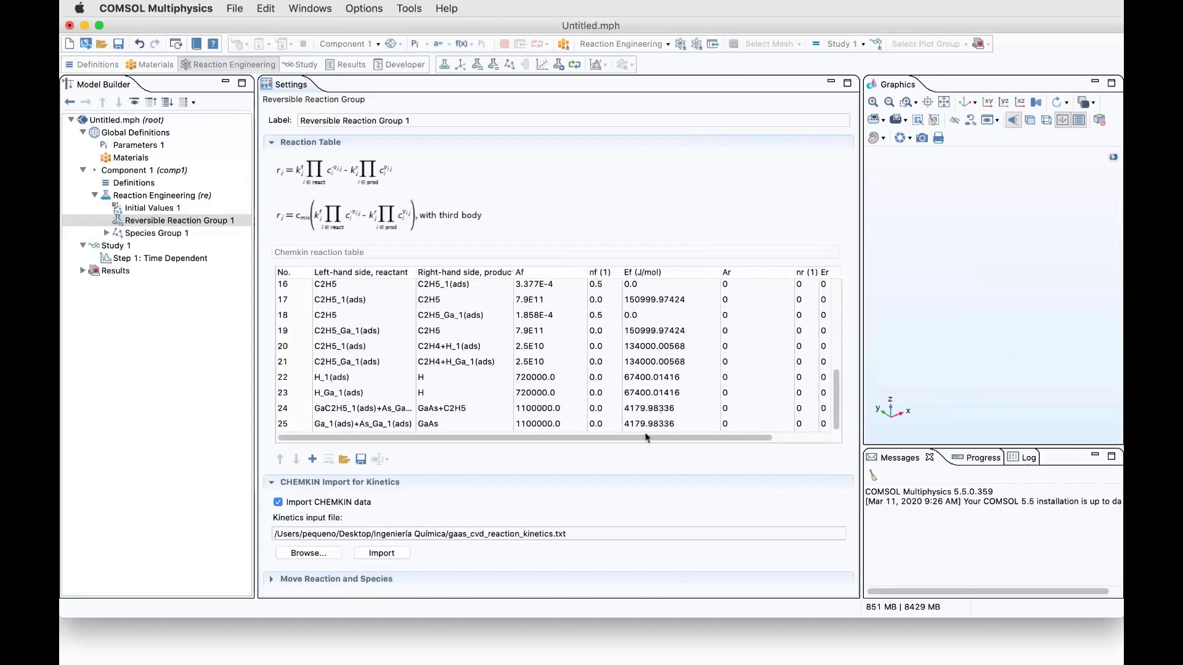
left_click_drag(681, 433, 737, 434)
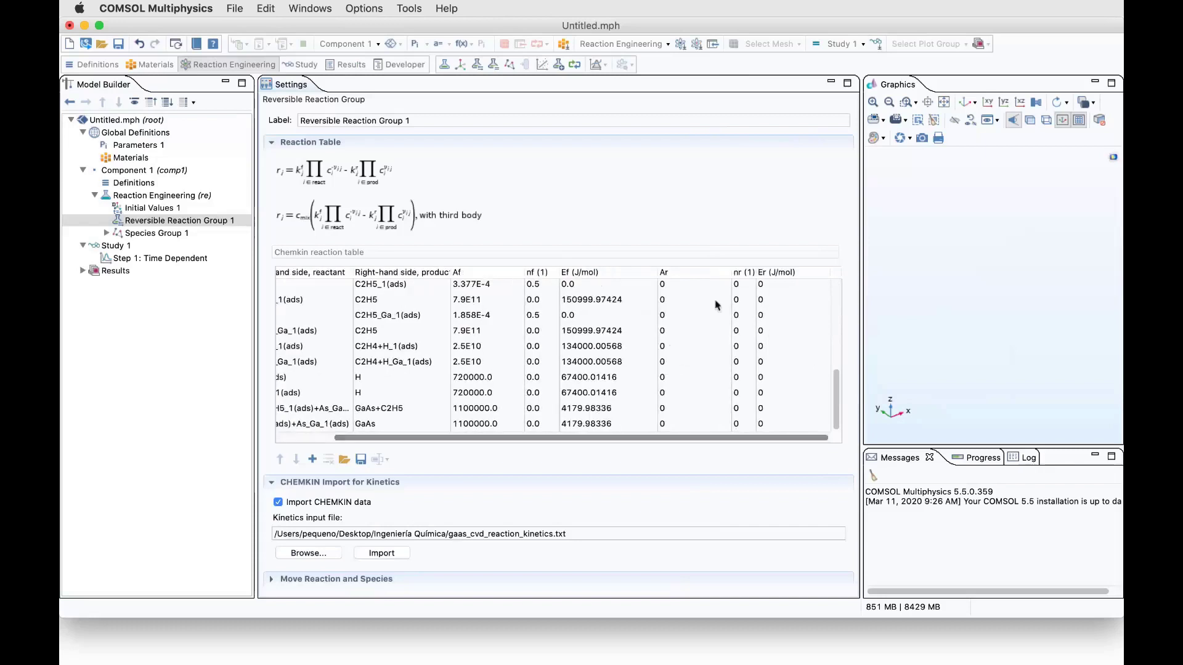
left_click_drag(836, 387, 827, 279)
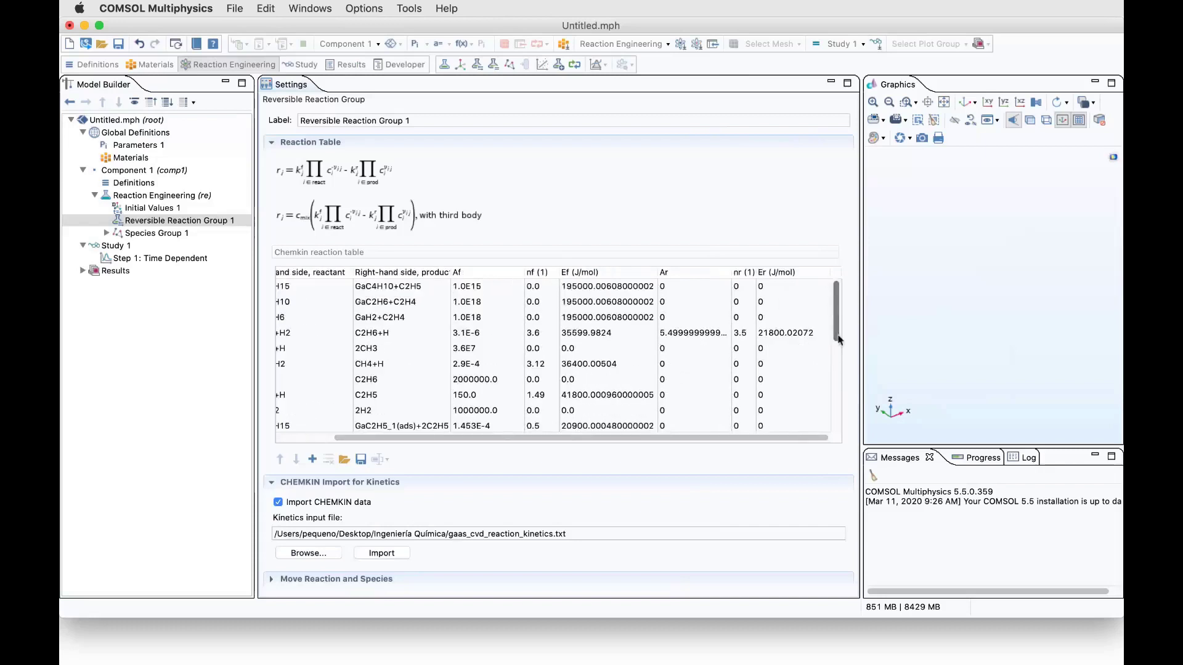
scroll(816, 296, "down", 5)
scroll(812, 301, "up", 5)
left_click_drag(757, 273, 758, 274)
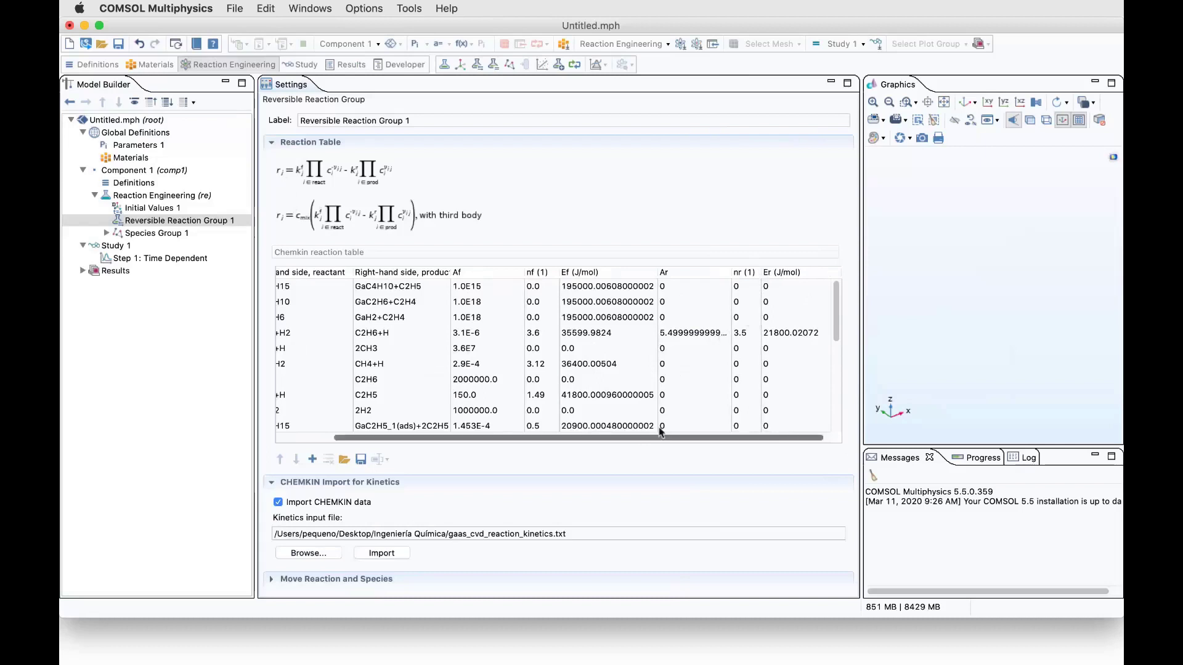
left_click_drag(836, 311, 836, 374)
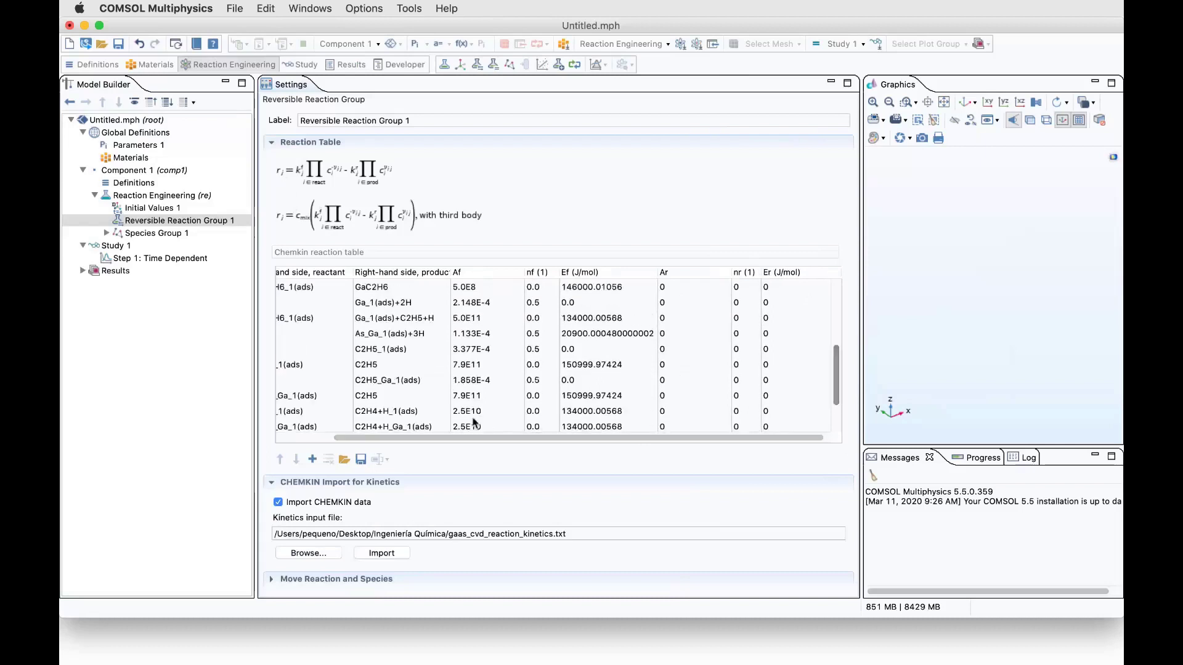
left_click(284, 438)
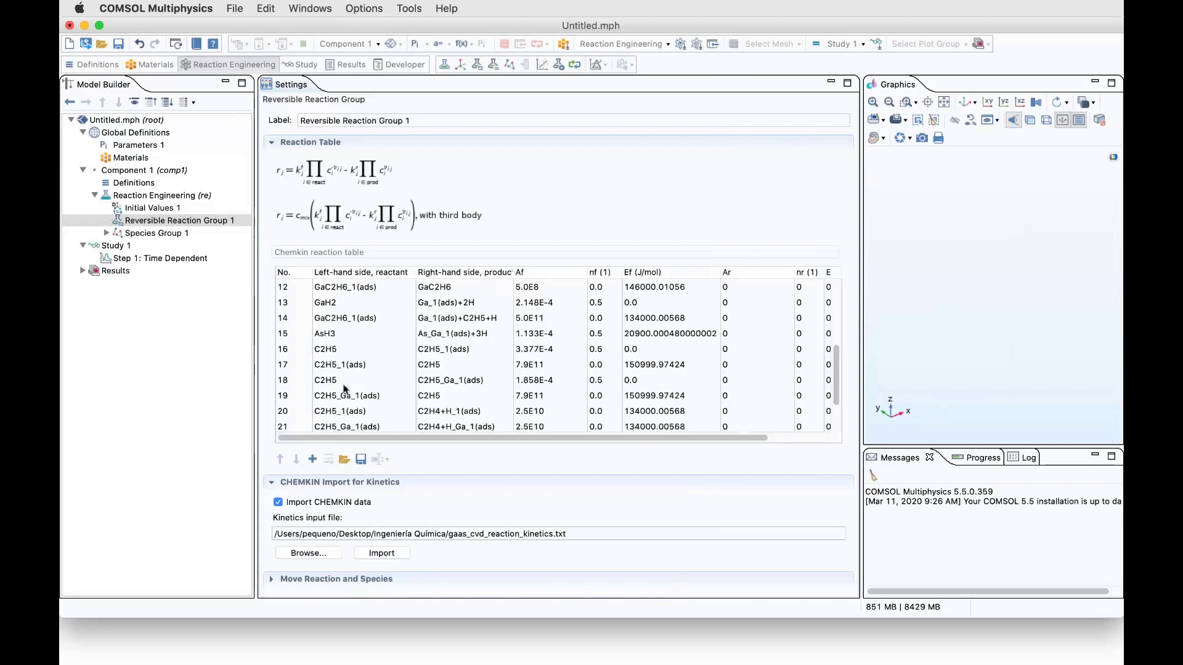
left_click_drag(838, 364, 836, 316)
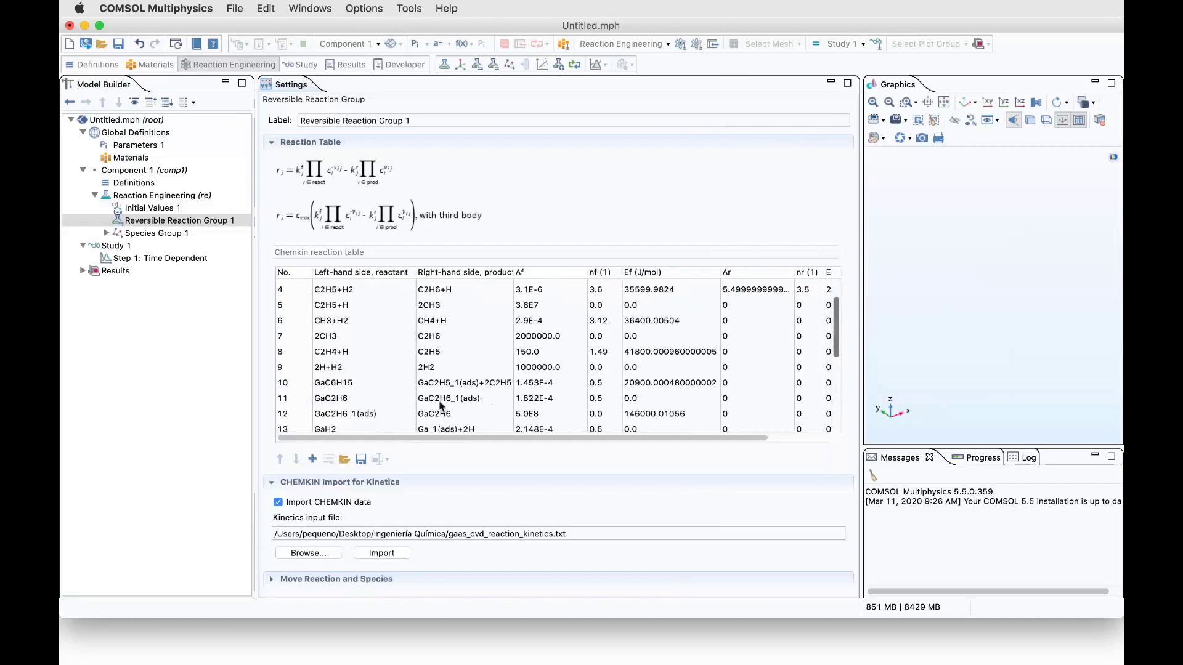
- Move reaction number 9, 2H+H2=>2H2, out of the reaction table by creating a separate reaction from it
left_click(281, 367)
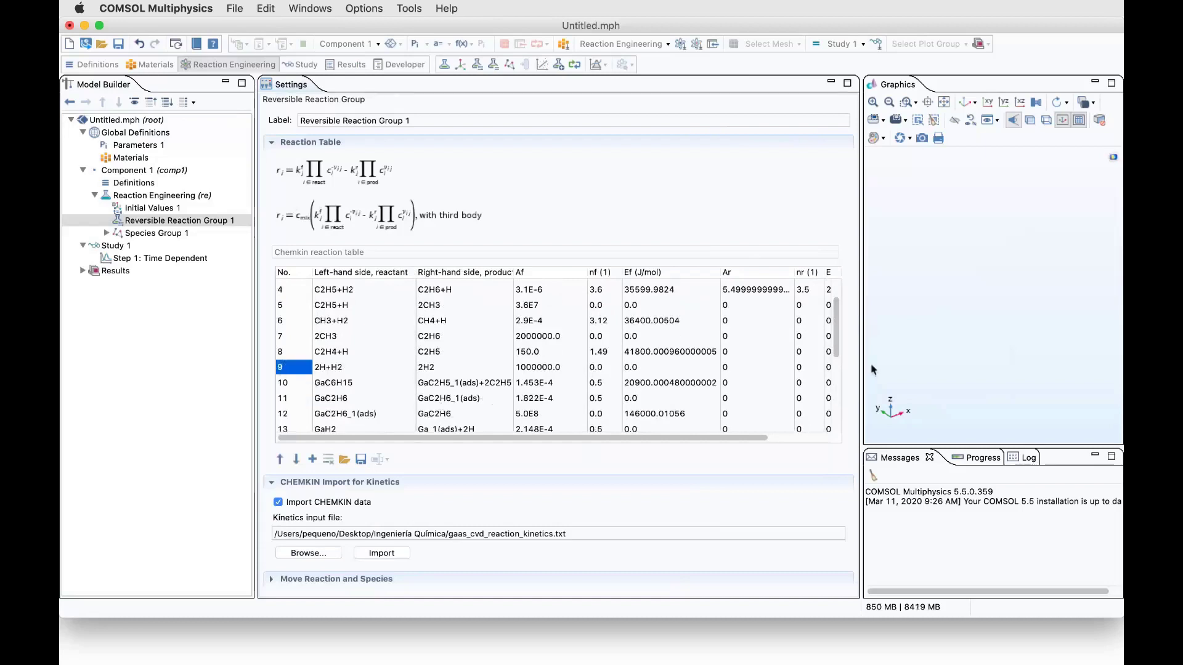
left_click(365, 578)
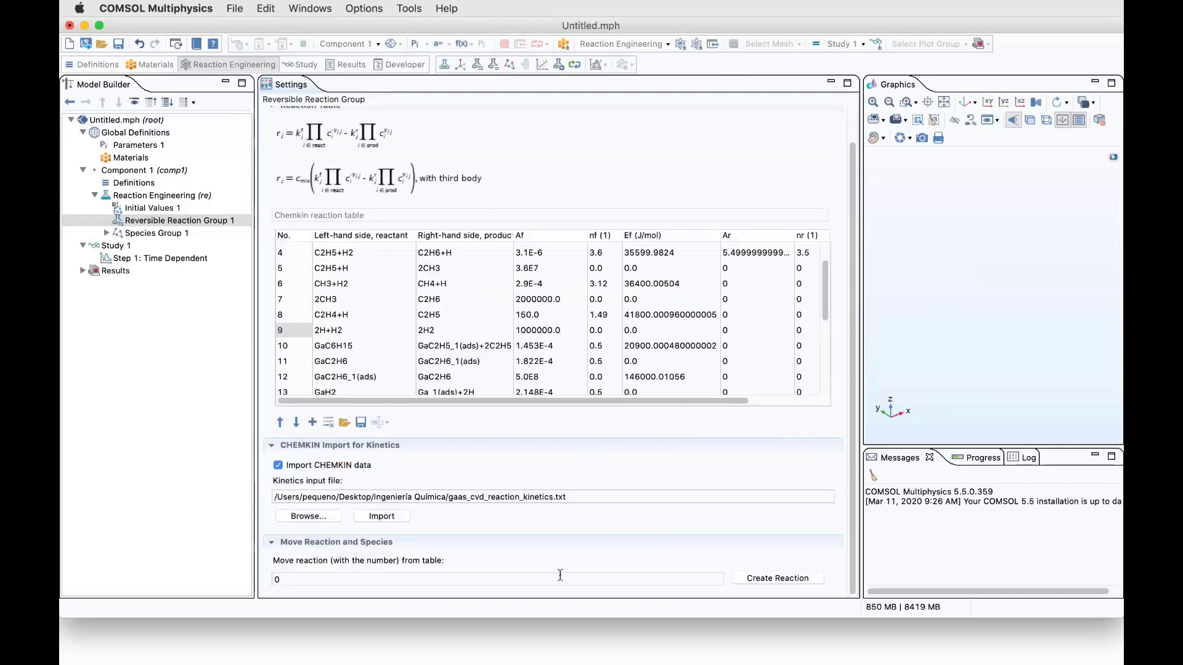
left_click(509, 580)
type("9")
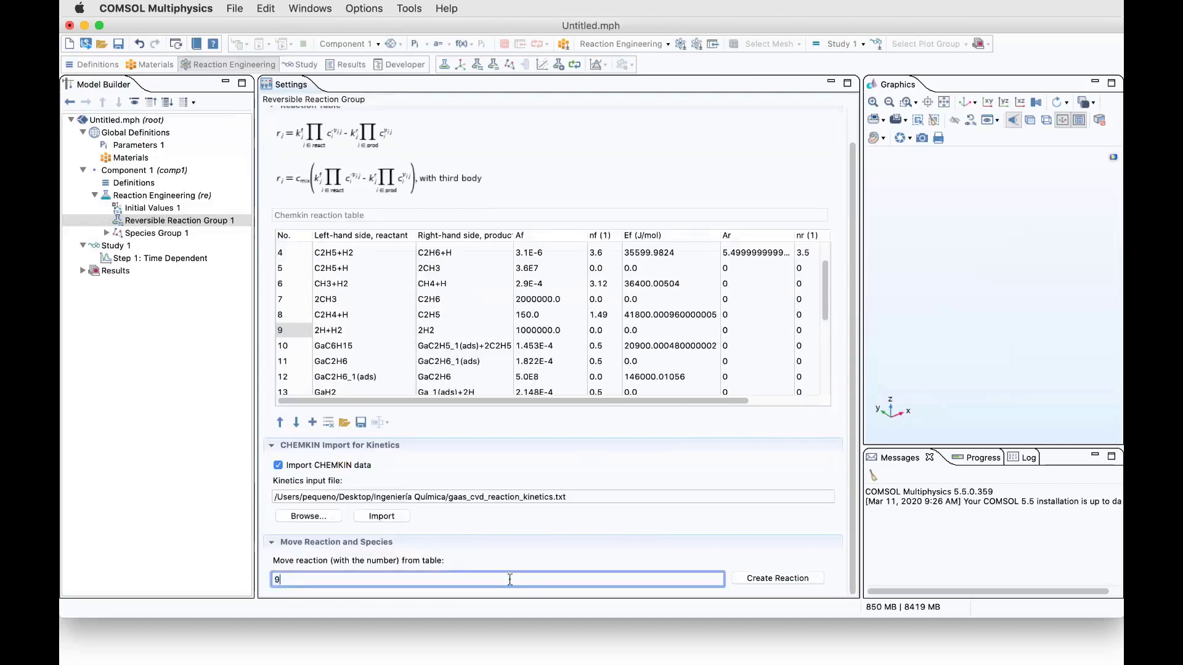
left_click(786, 580)
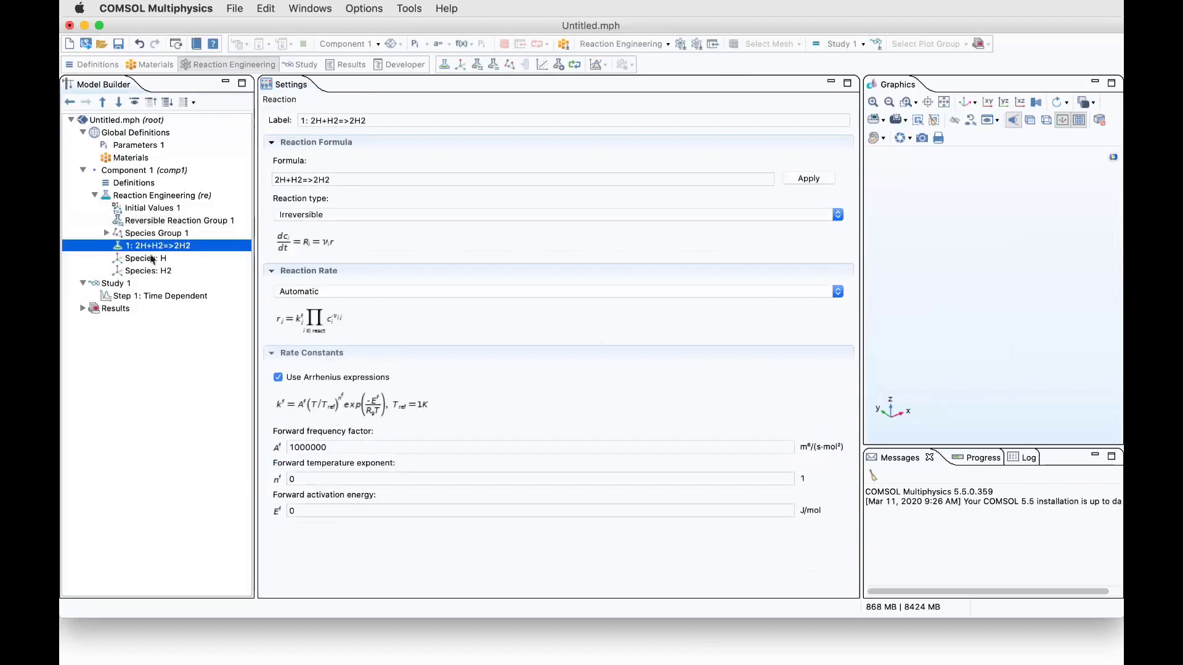
- Set the species type of Species: H2 to Solvent
left_click(151, 259)
left_click(150, 272)
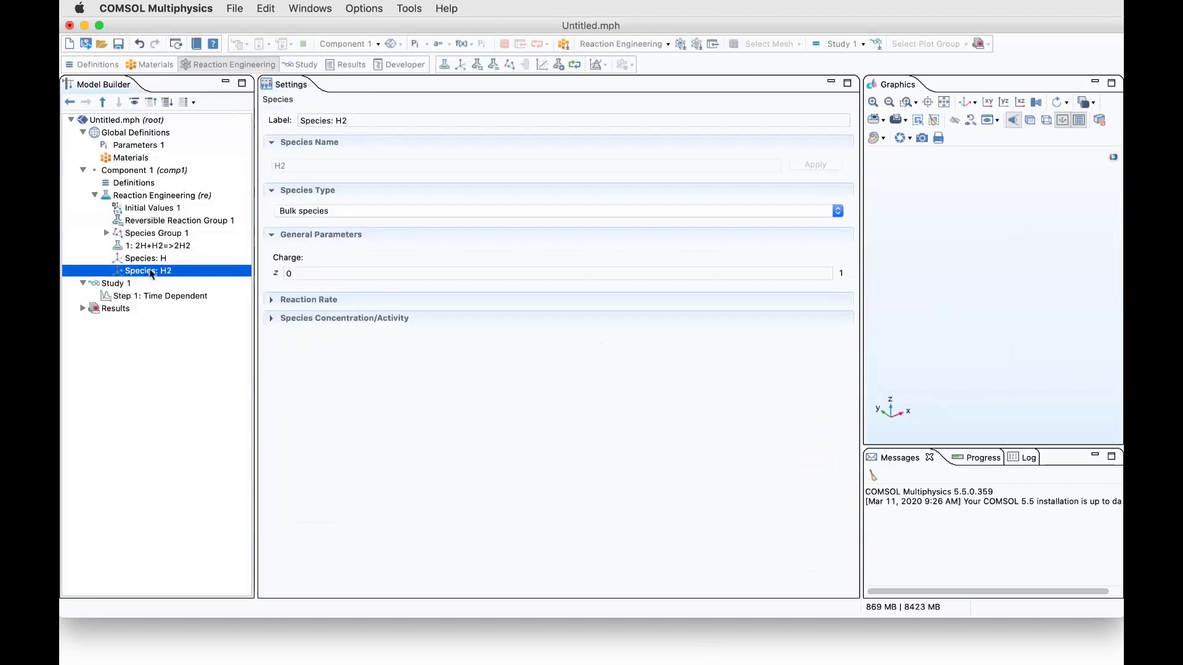
left_click(303, 213)
left_click(296, 234)
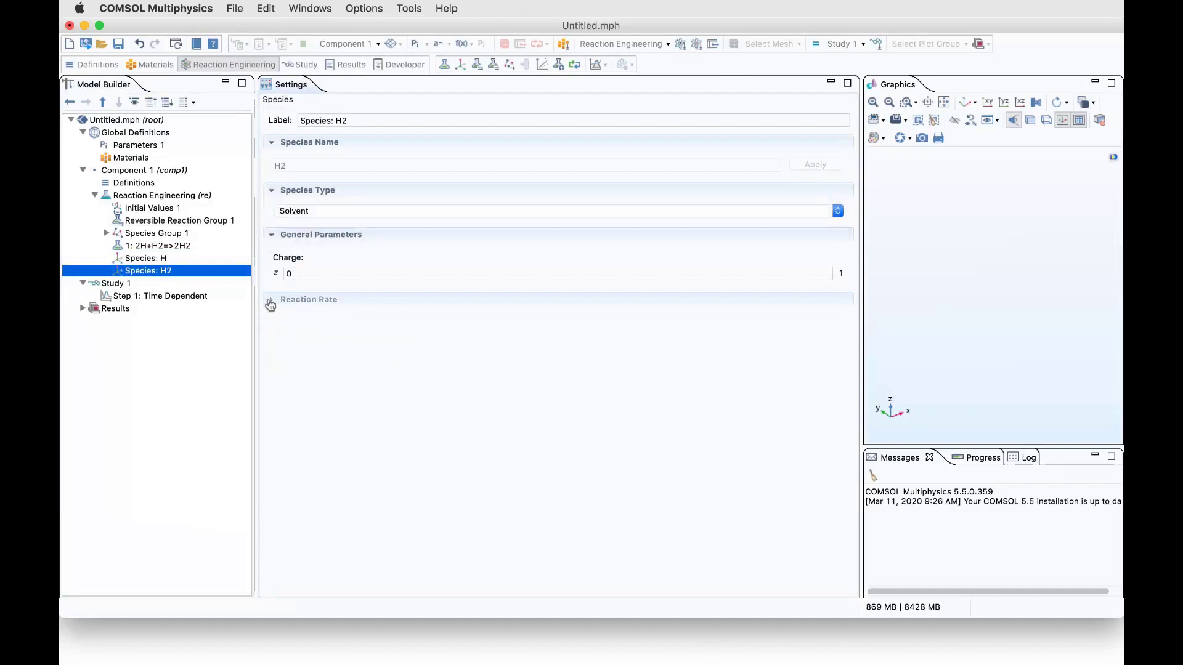
left_click(270, 301)
left_click(271, 302)
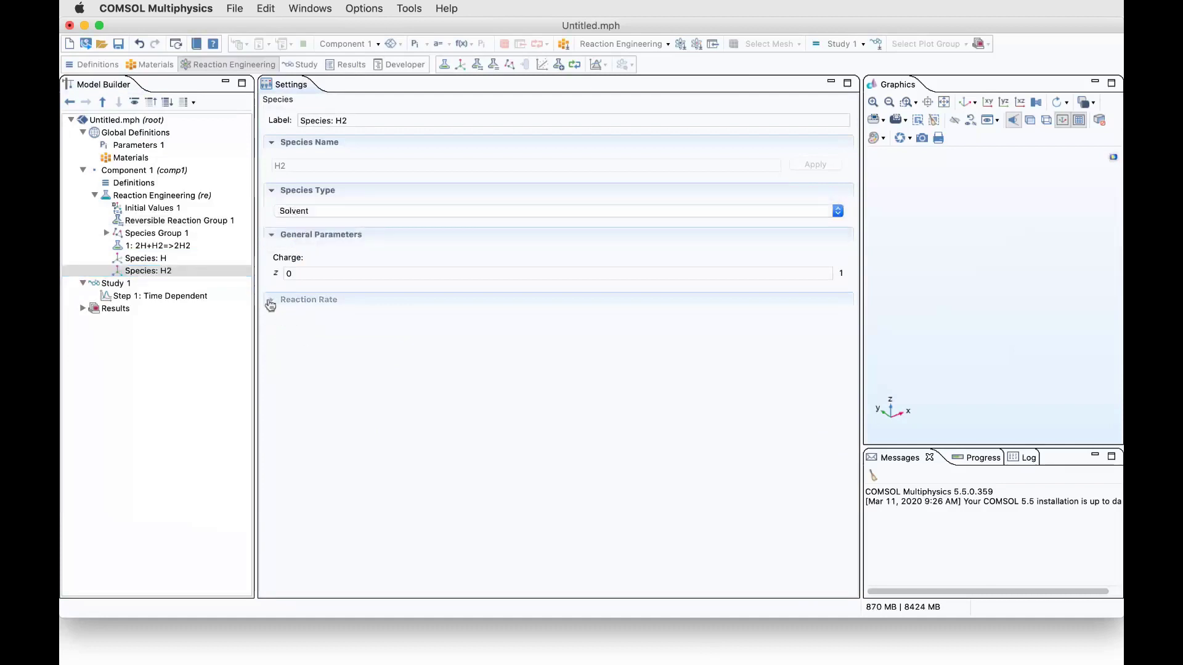
- Delete reactions 10 through 16 from the table of Reversible Reaction Group 1
left_click(137, 226)
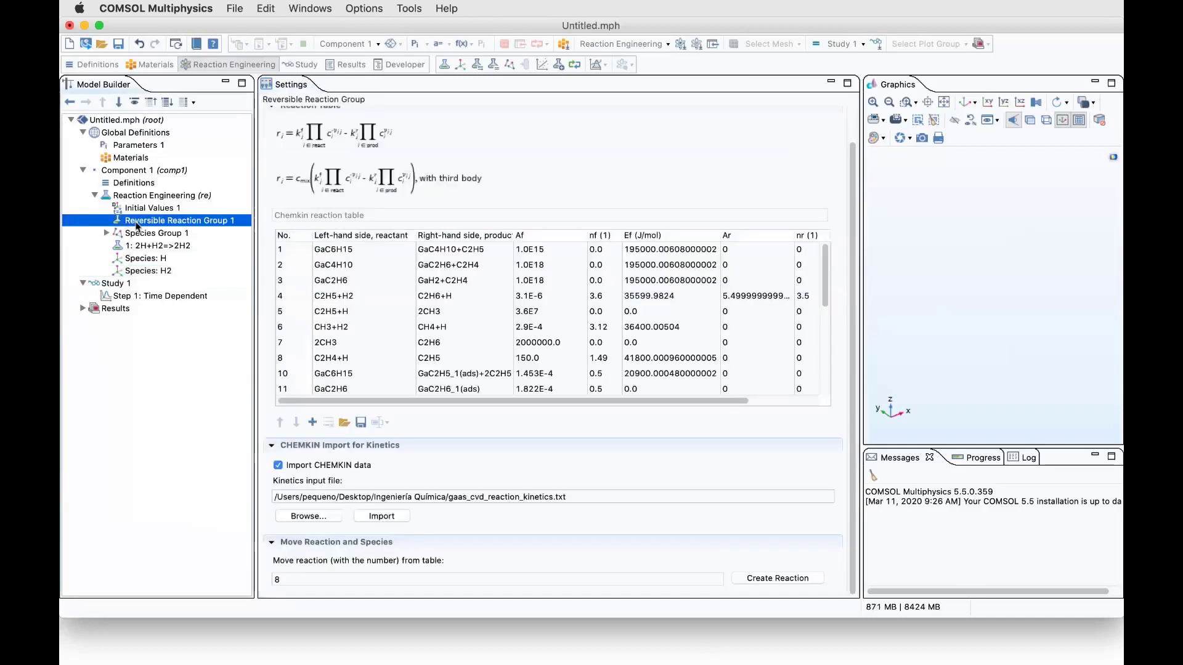
scroll(828, 283, "down", 1)
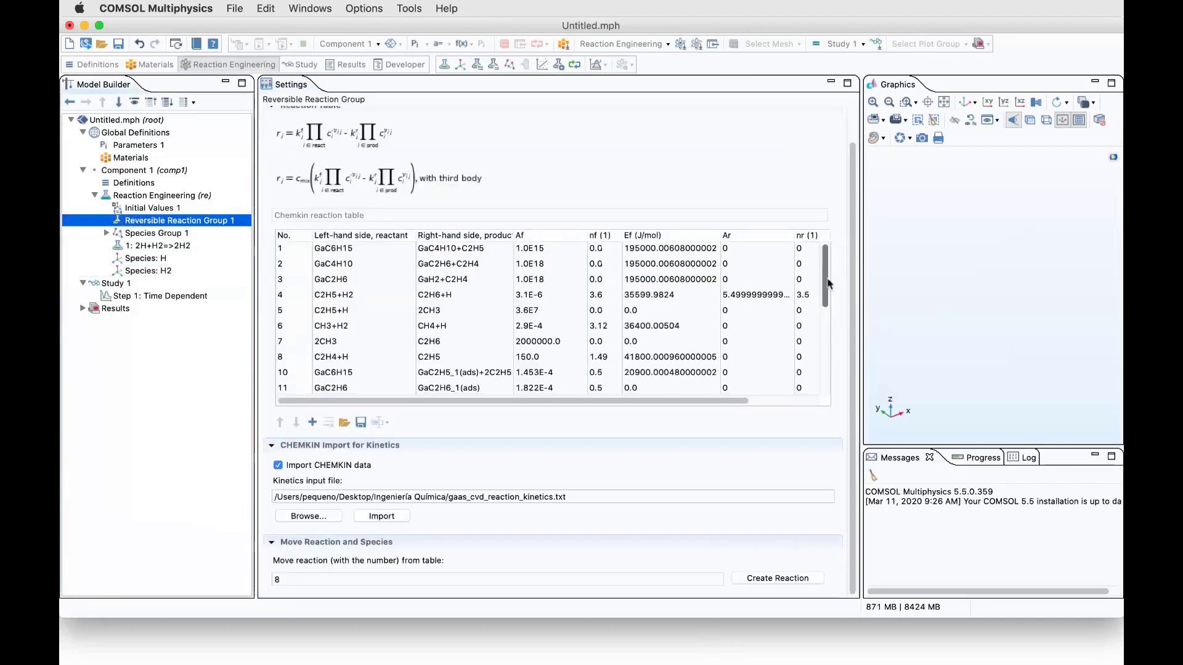
scroll(828, 283, "down", 2)
scroll(829, 284, "up", 2)
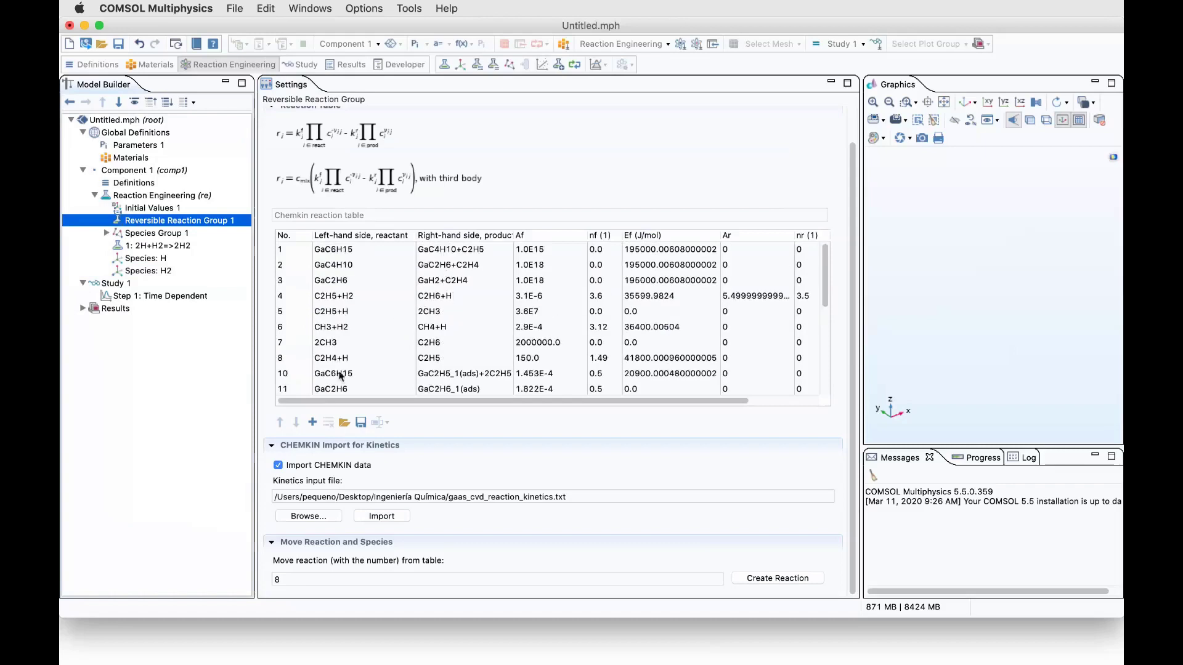
left_click(306, 374)
key("shift+Down")
key("shift+Down")
key("shift+Down")
key("shift+Down")
key("shift+Down")
key("shift+Down")
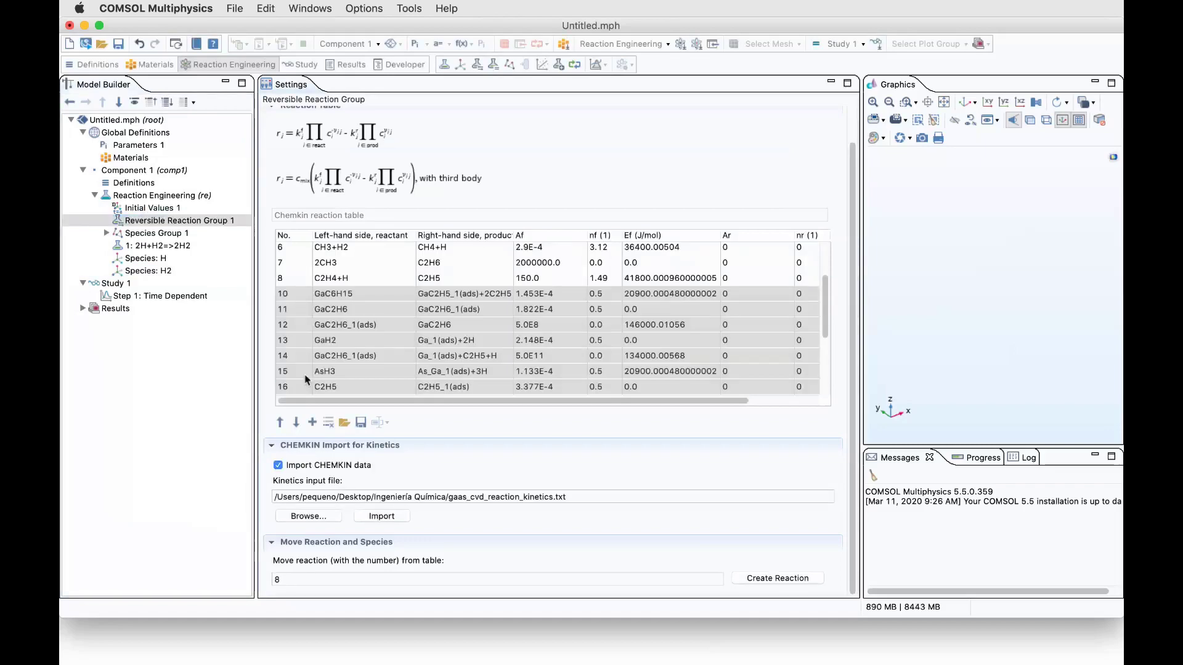
left_click(329, 422)
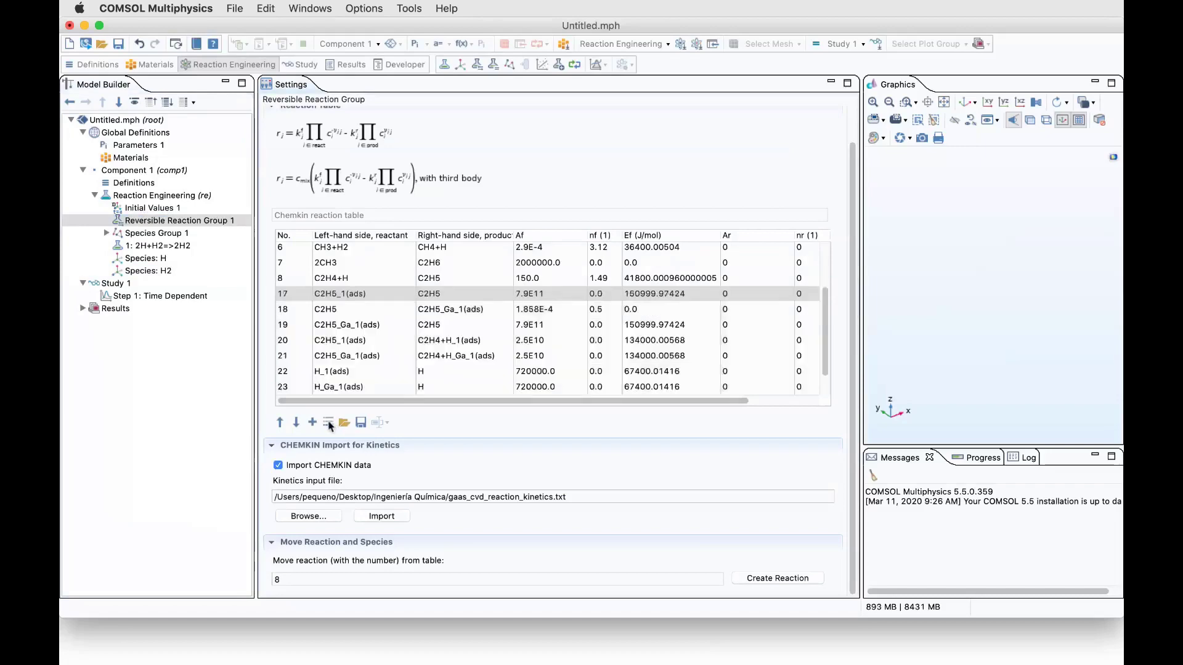
- Delete the remaining surface reactions, 17 through 25, from the Reversible Reaction Group 1 table
left_click(288, 295)
key("shift+Down")
key("shift+Down")
key("shift+Down")
key("shift+Down")
key("shift+Down")
key("shift+Down")
key("shift+Down")
key("shift+Down")
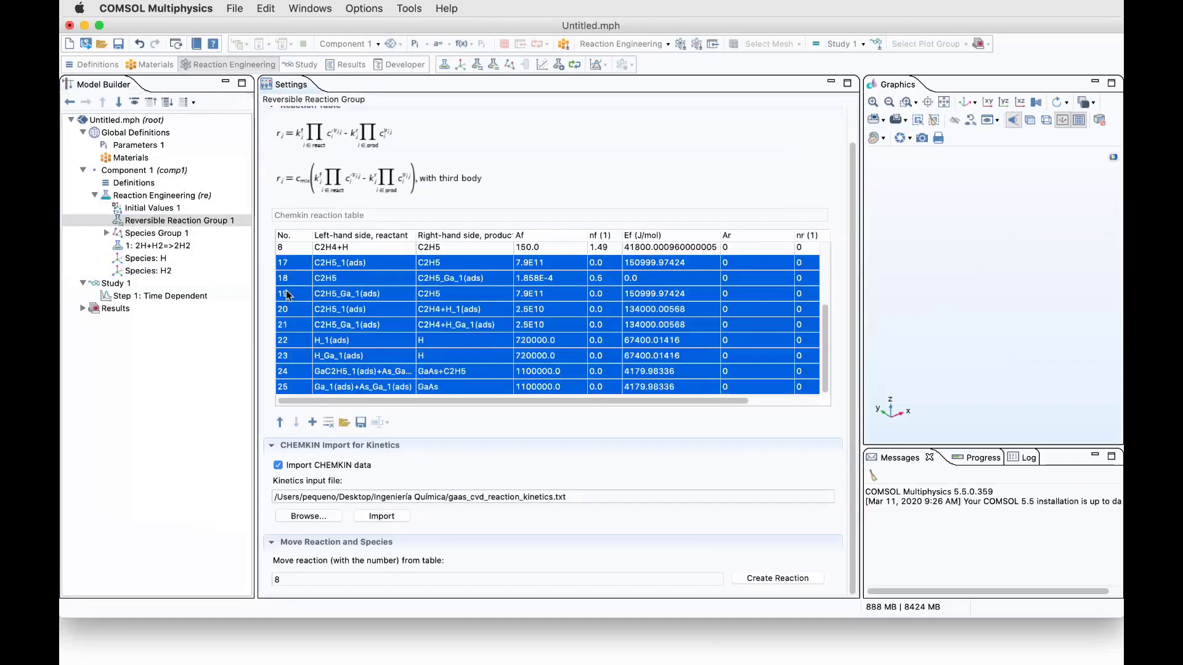
left_click(330, 423)
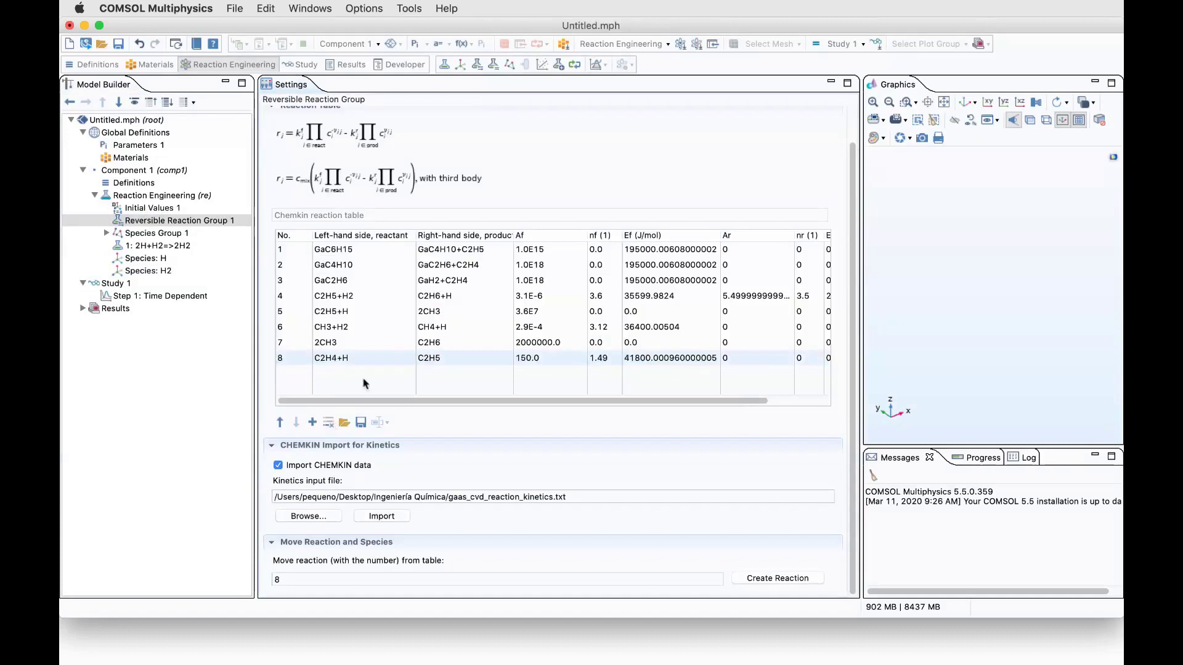
- Set the temperature of the Reaction Engineering interface to 900[K] under Energy Balance
left_click(159, 197)
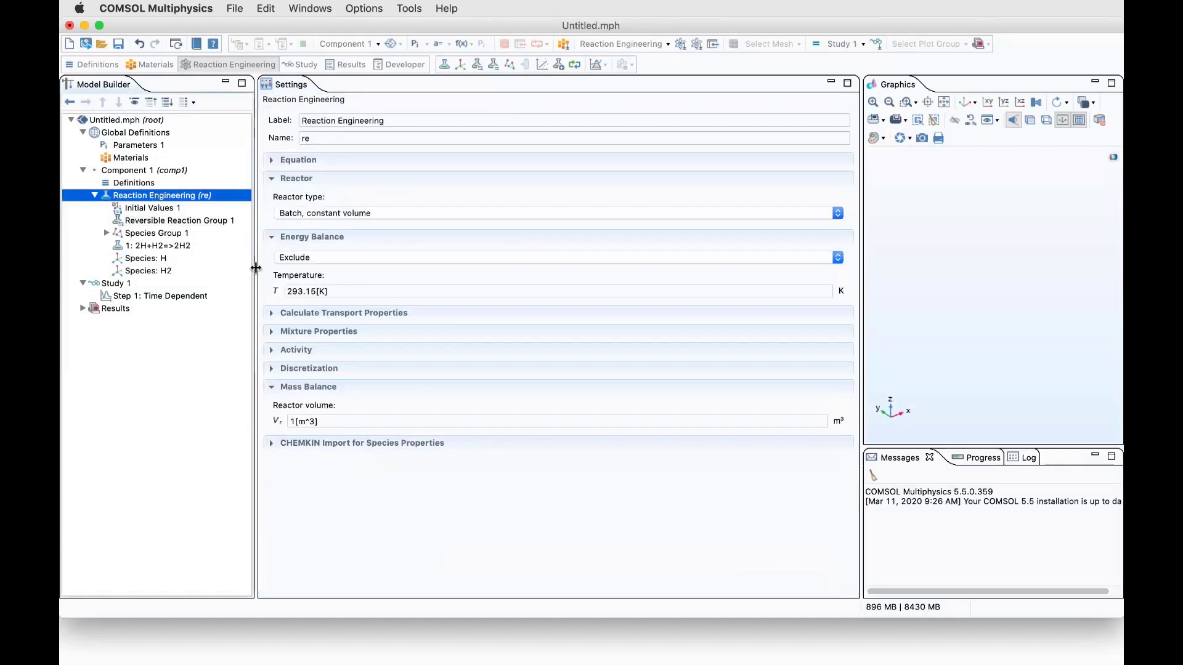
left_click(305, 291)
double_click(305, 291)
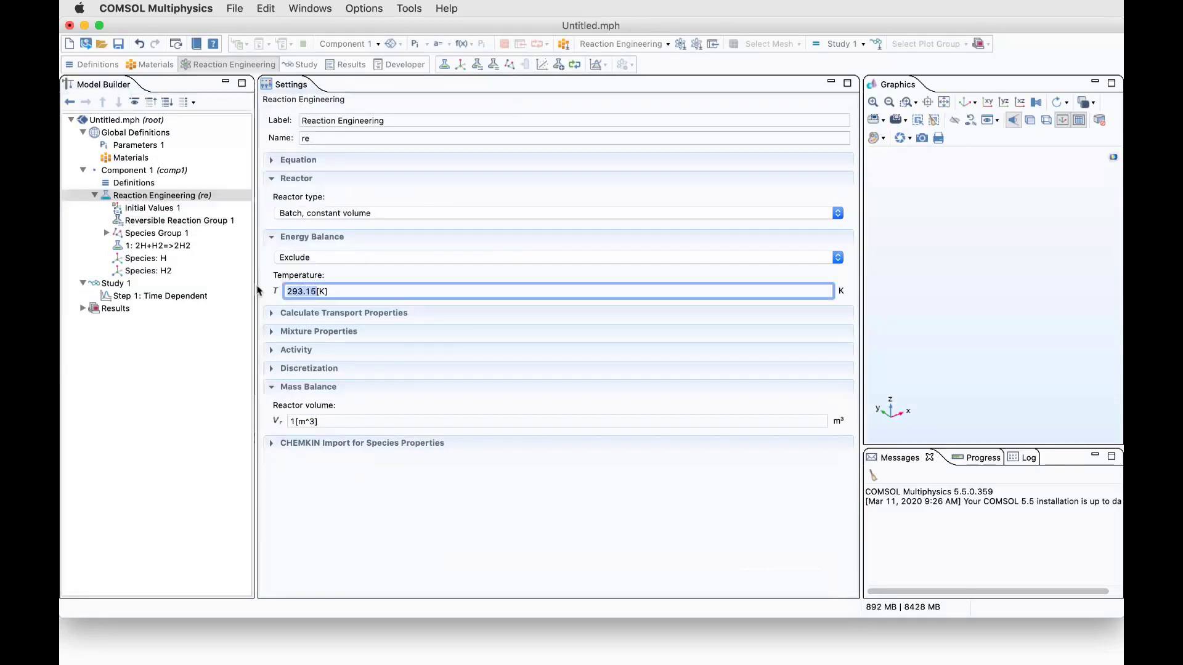
type("900")
left_click(154, 208)
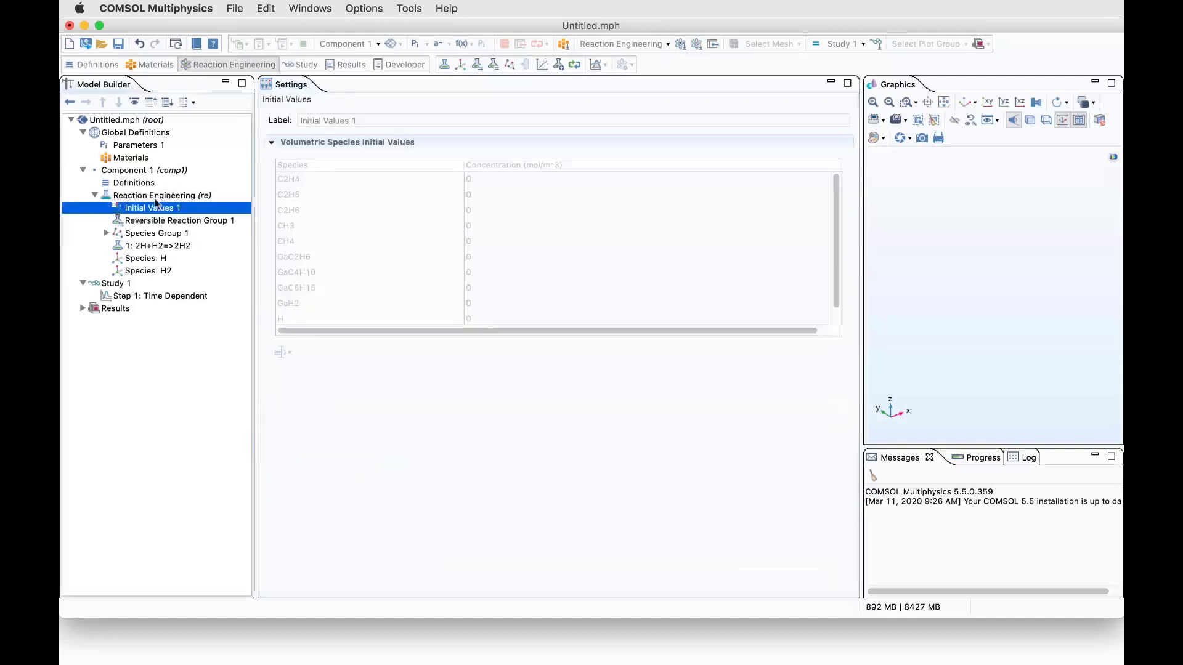
key("Down")
left_click(158, 195)
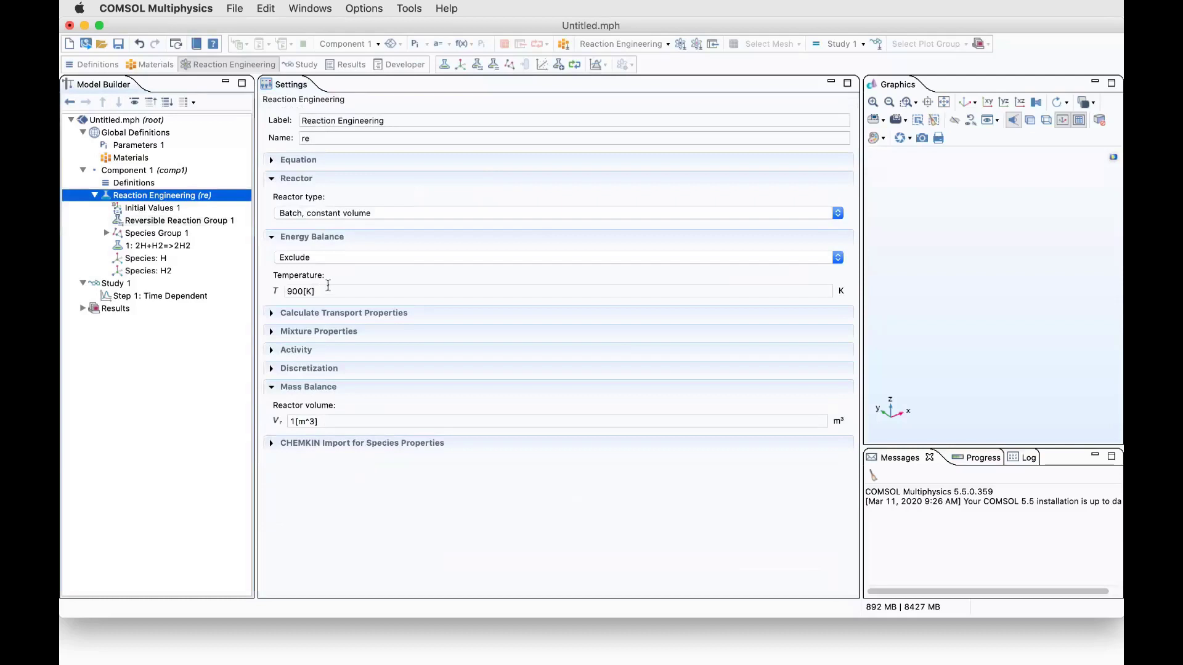
- Set the initial concentration of GaC6H15 in Initial Values 1 to the parameter c_GaC6H15_init
left_click(142, 209)
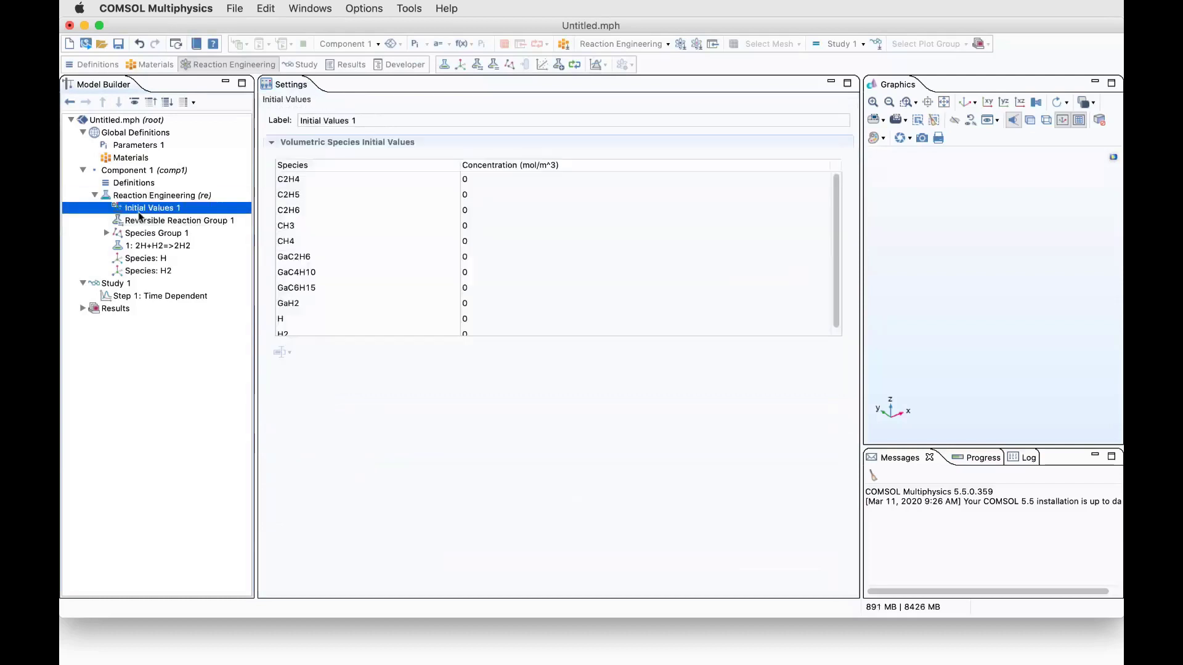
scroll(511, 278, "down", 1)
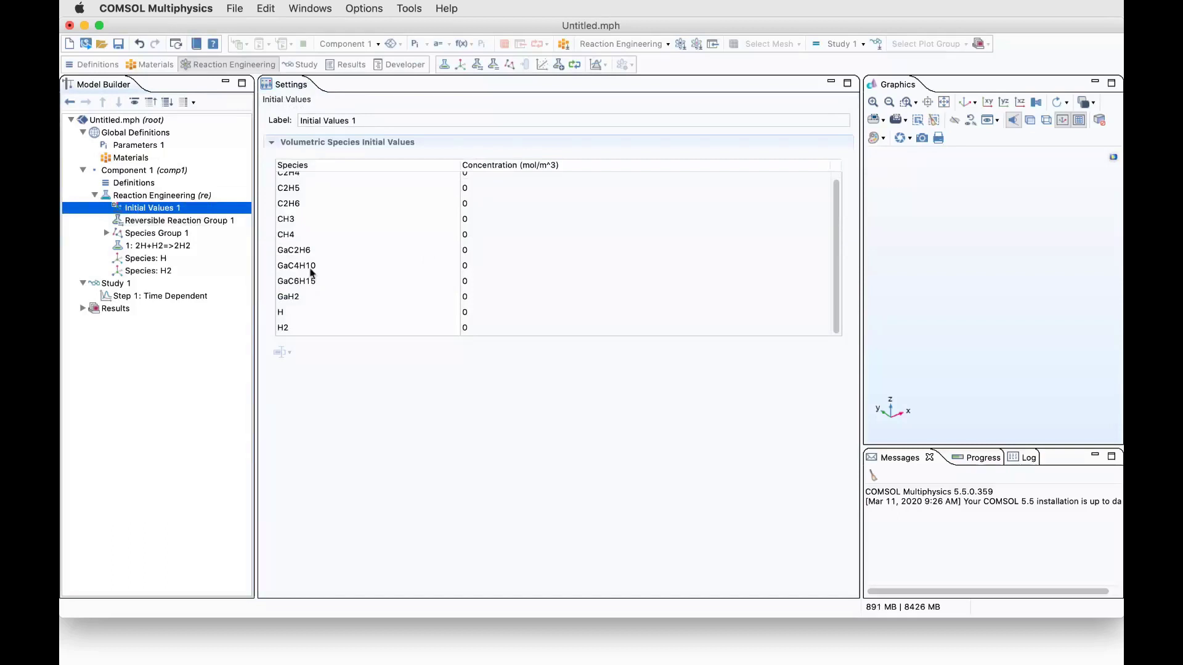
left_click(129, 148)
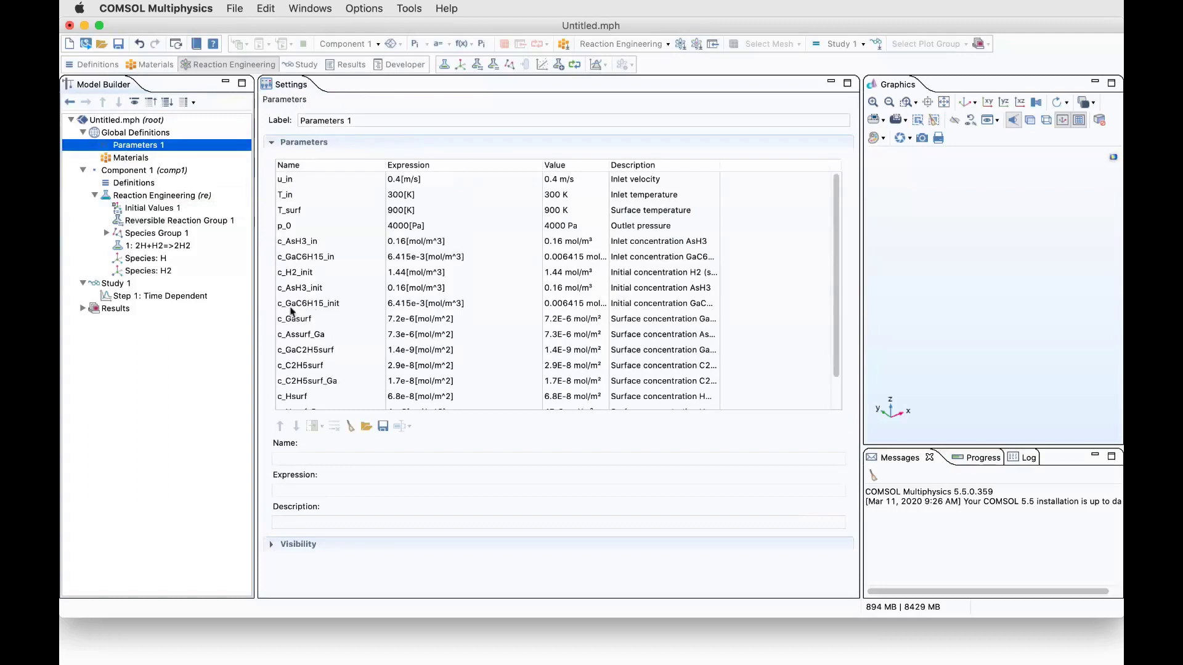
left_click(310, 303)
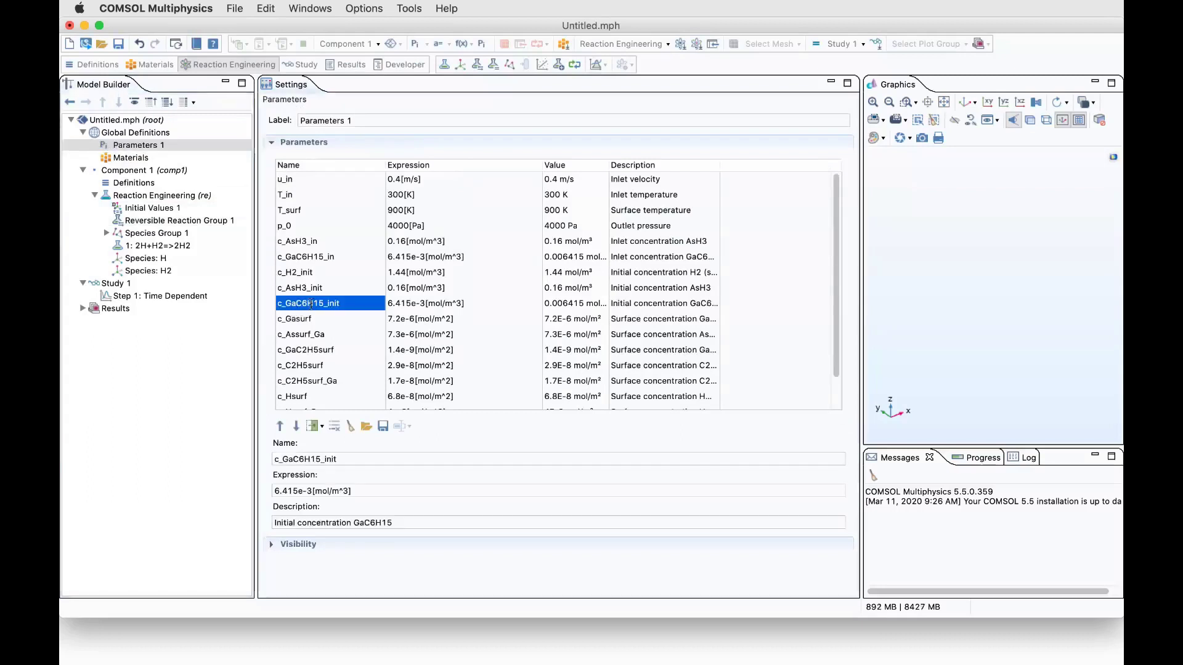
left_click(310, 303)
key("super+c")
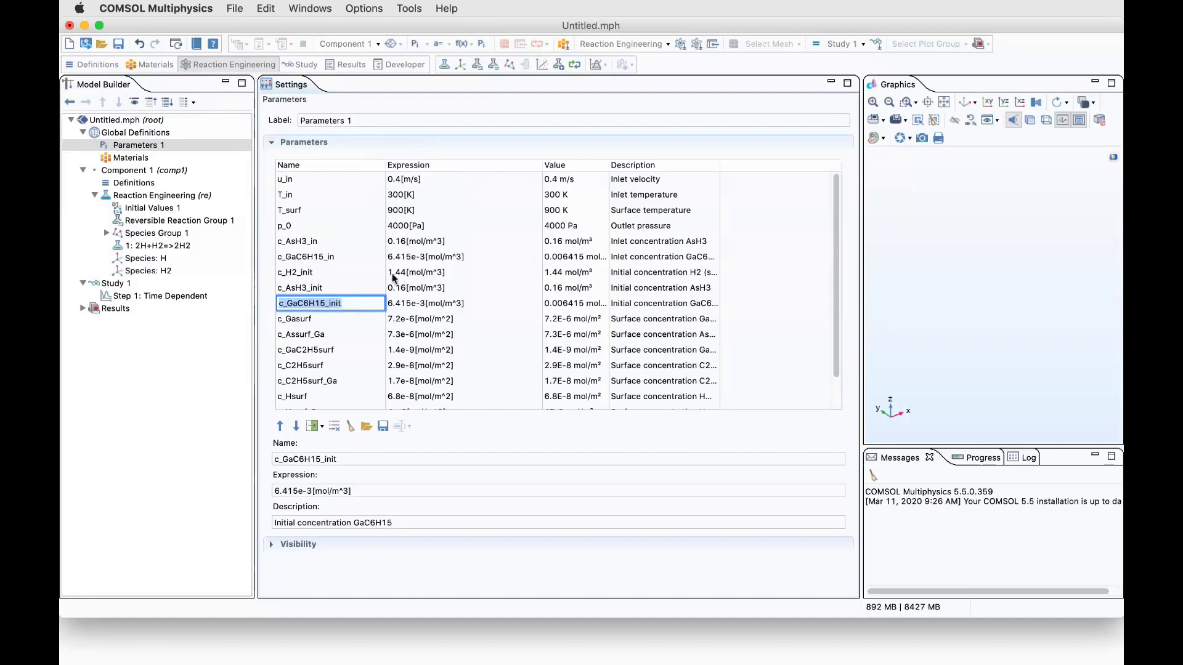
left_click(159, 210)
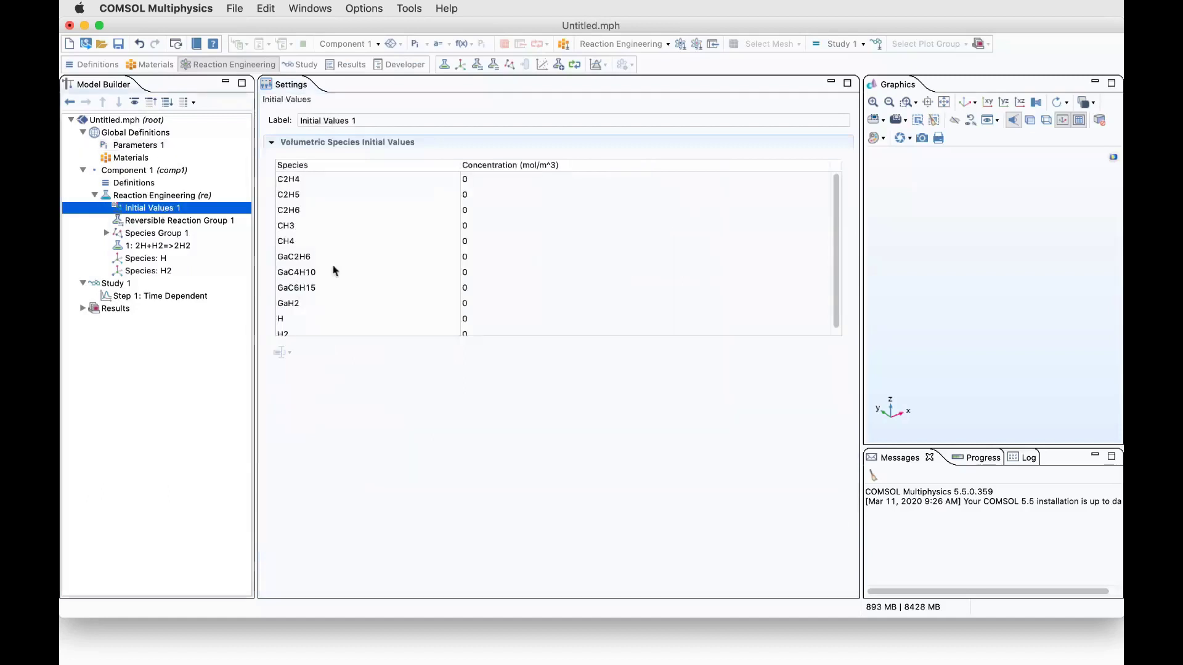
left_click(491, 292)
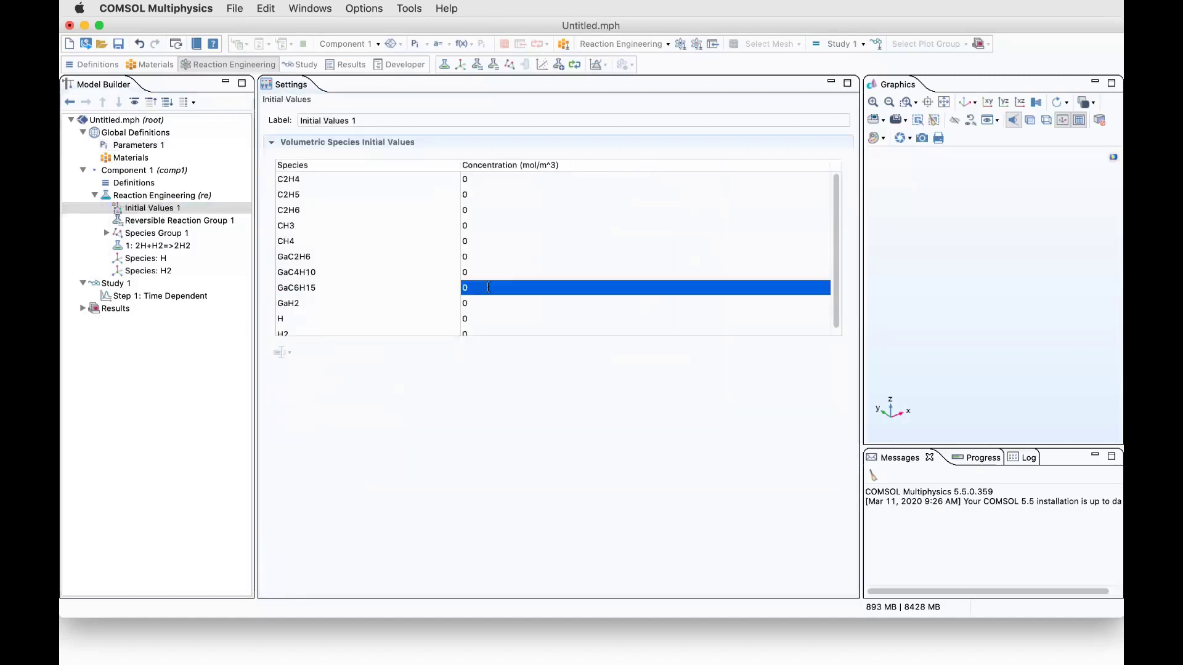
left_click(491, 292)
key("super+v")
left_click(487, 304)
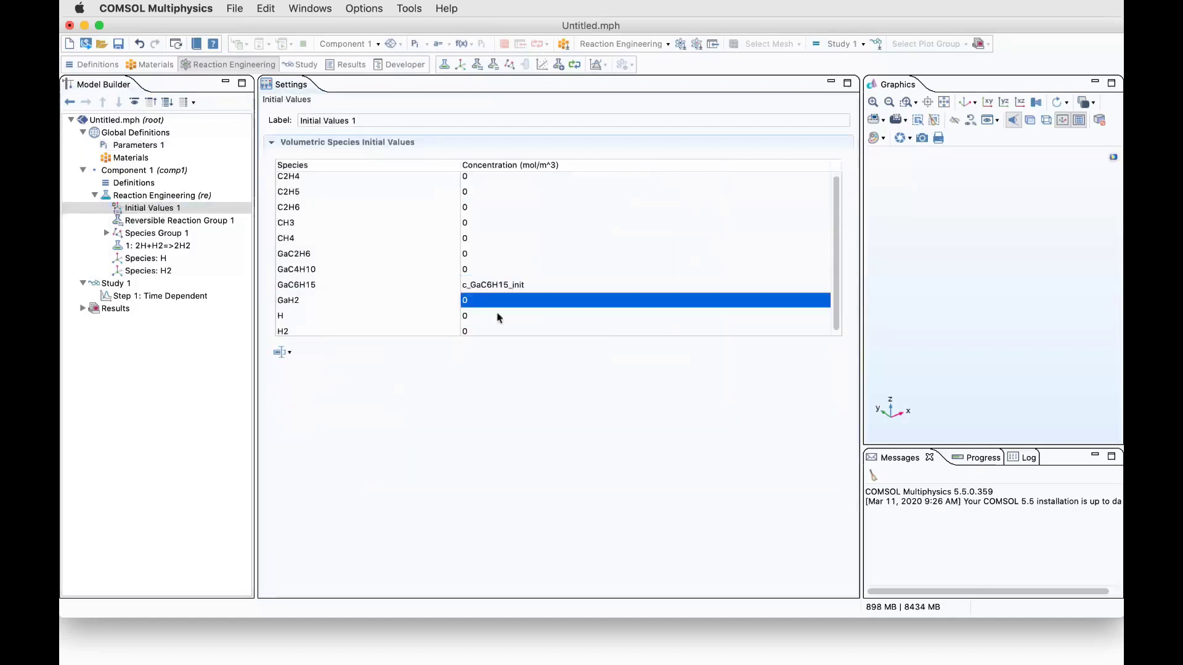
- Set the initial concentration of H2 in Initial Values 1 to c_H2_init
scroll(496, 317, "down", 1)
left_click(485, 324)
left_click(485, 324)
key("super+v")
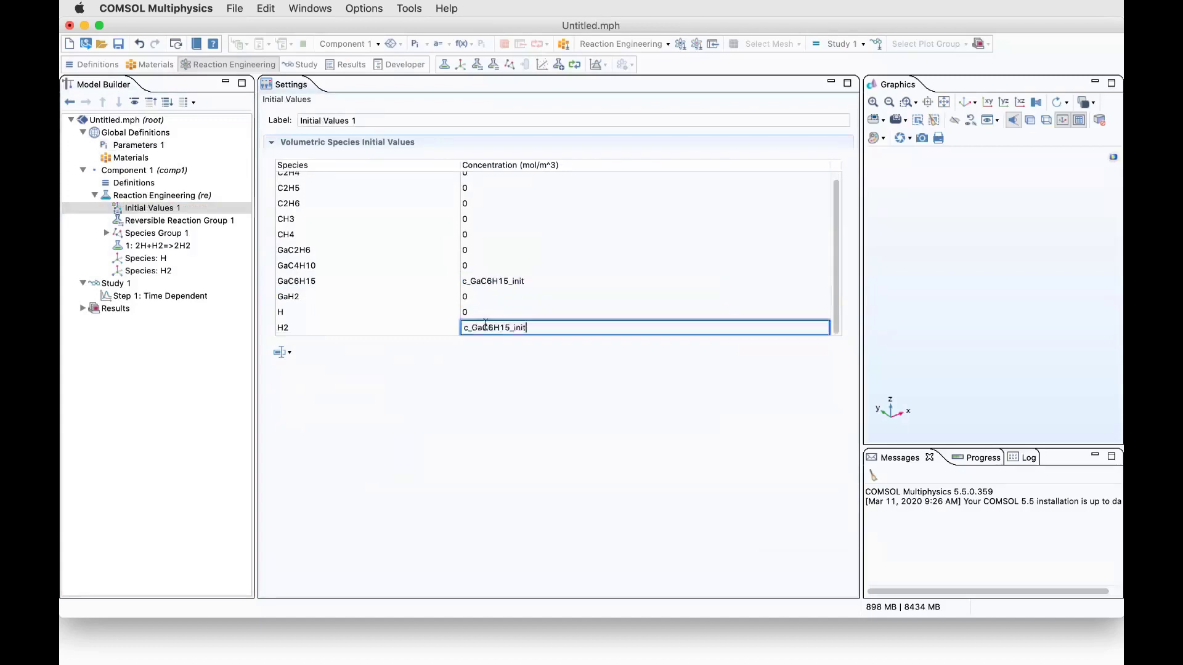
left_click(470, 327)
key("Delete")
key("Delete")
key("BackSpace")
key("BackSpace")
type("H")
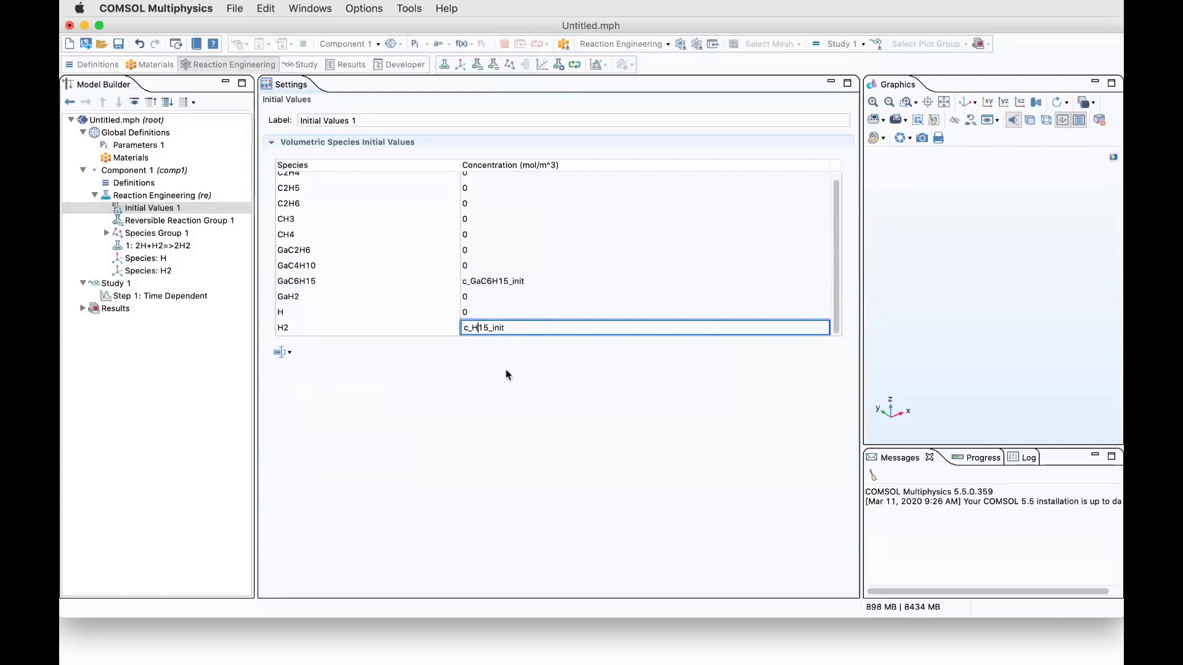
key("BackSpace")
key("BackSpace")
type("2")
- Compute Study 1 and widen the graphics area for the resulting plot
left_click(106, 285)
left_click(122, 297)
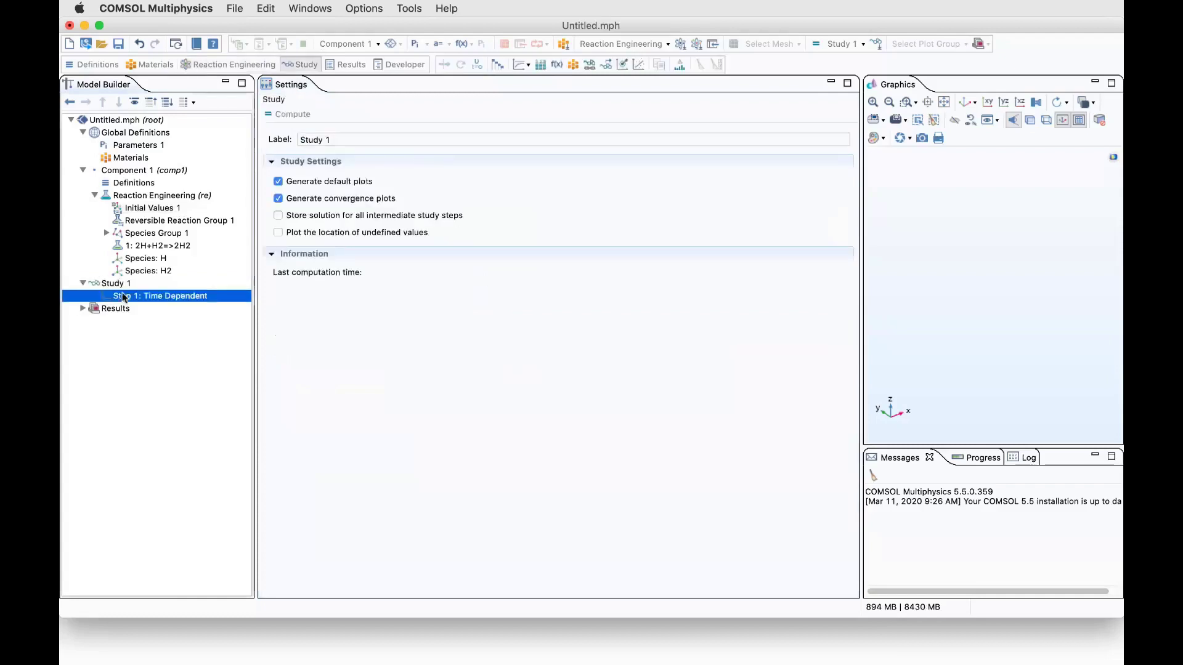
left_click(123, 284)
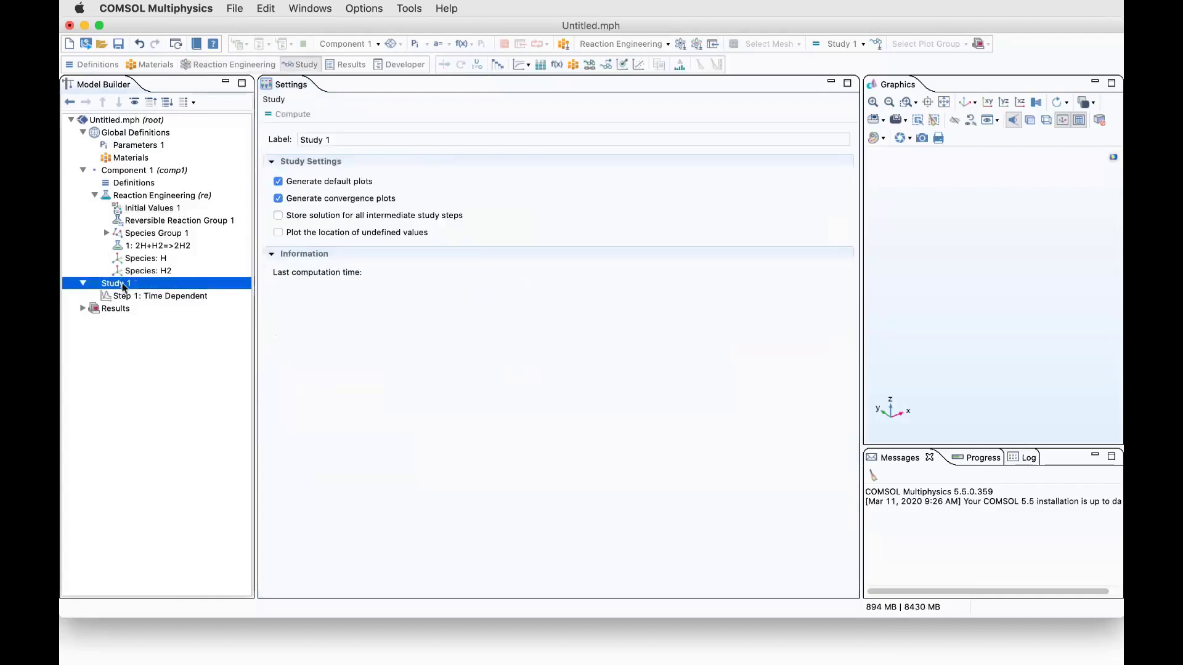
left_click(293, 115)
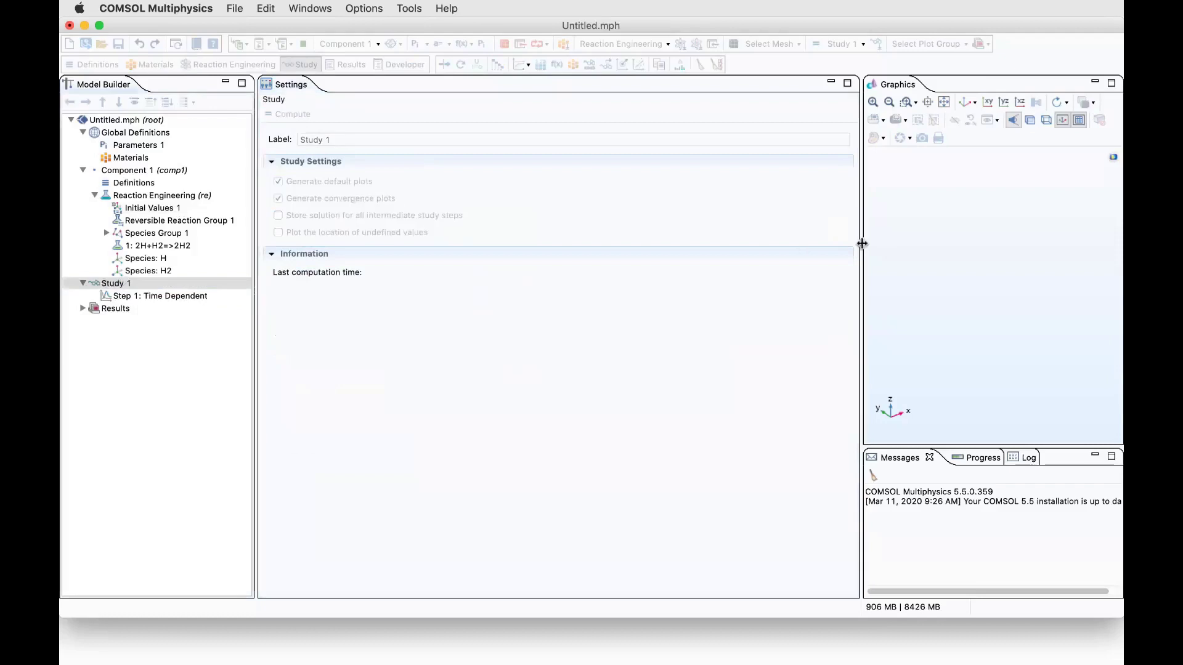
left_click_drag(861, 243, 606, 245)
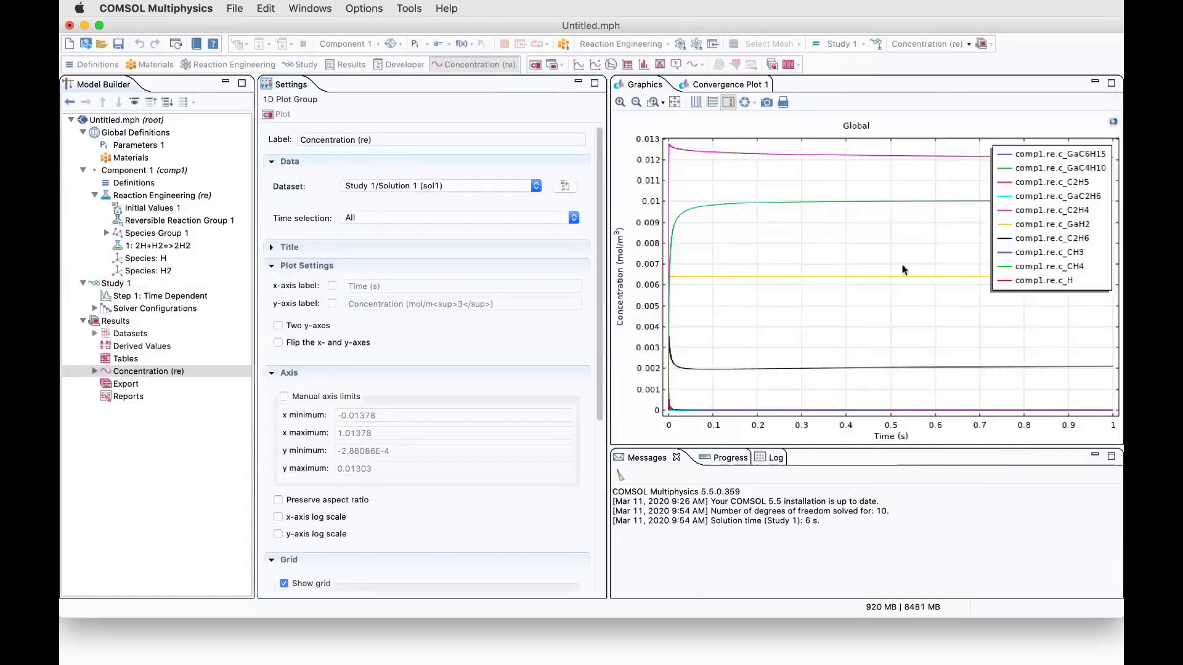
- Turn on logarithmic scaling for both the x-axis and y-axis of the Concentration (re) plot group
left_click(95, 371)
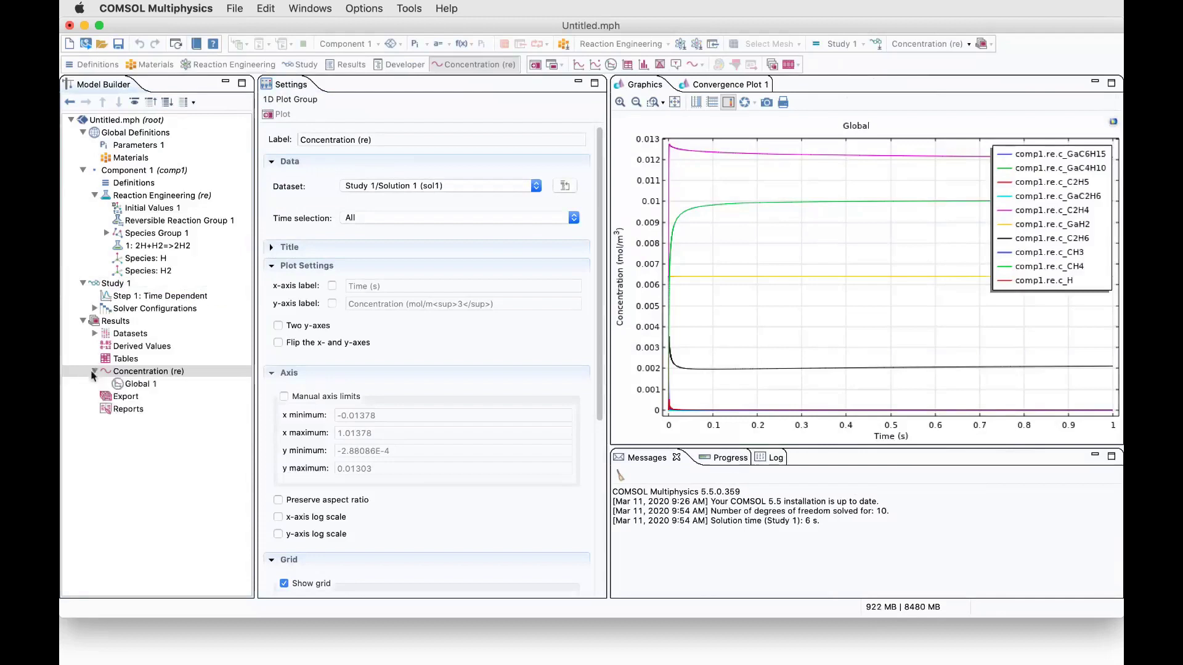
left_click(141, 385)
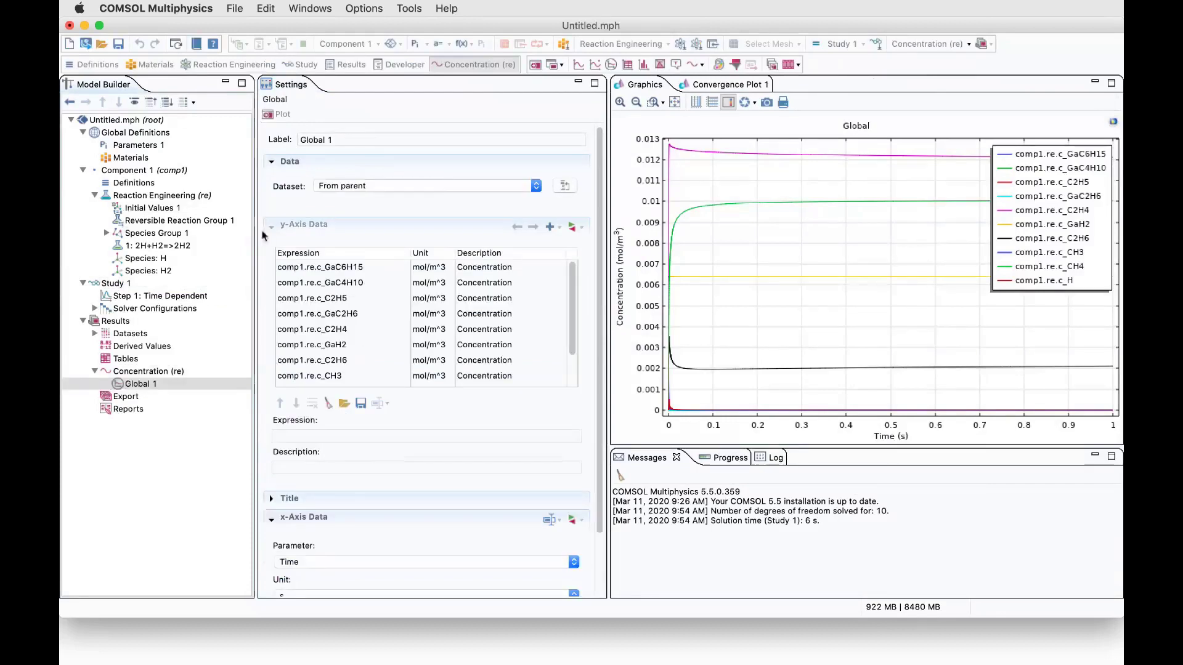
left_click(152, 371)
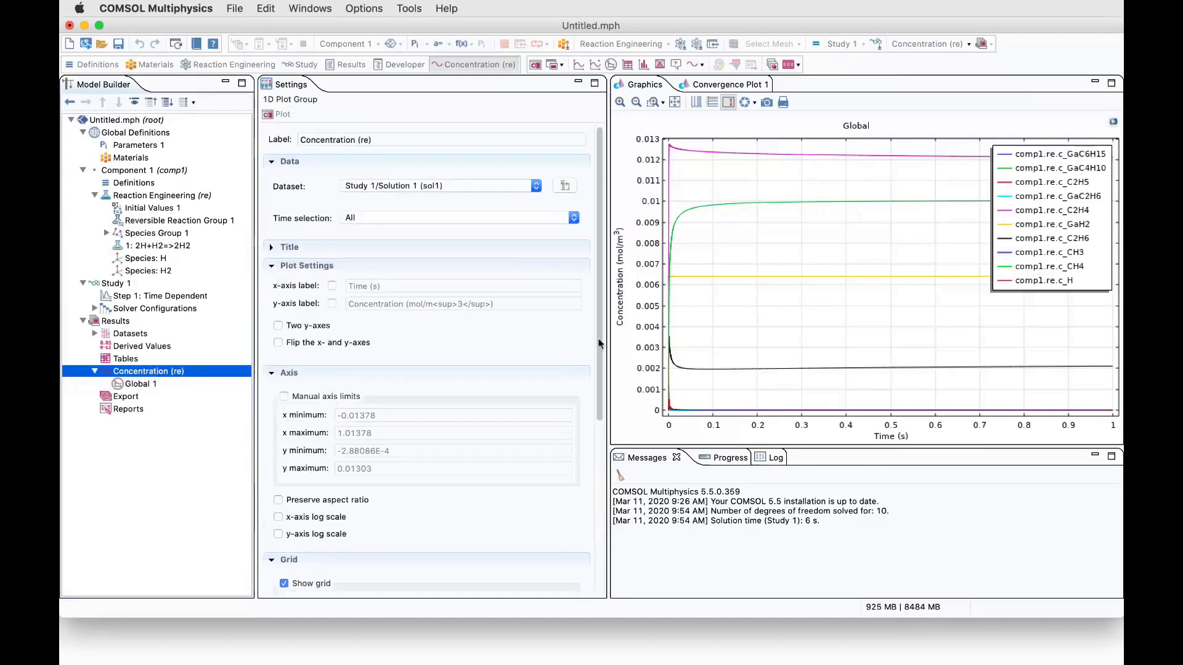
scroll(333, 319, "down", 5)
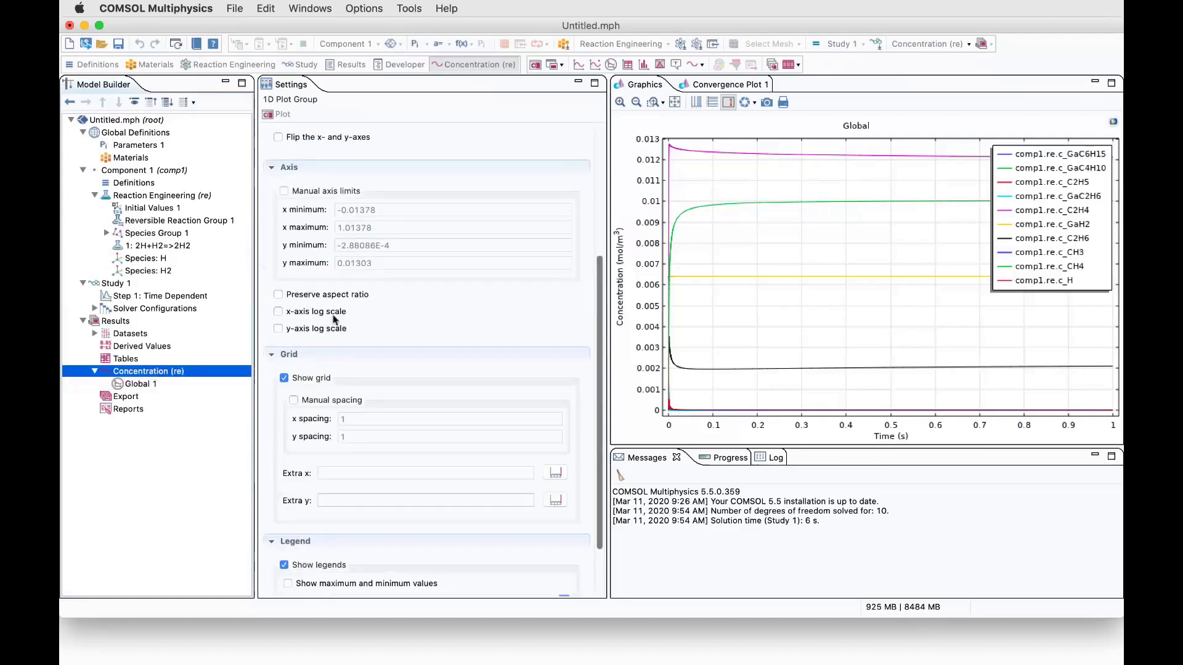
left_click(278, 311)
left_click(278, 329)
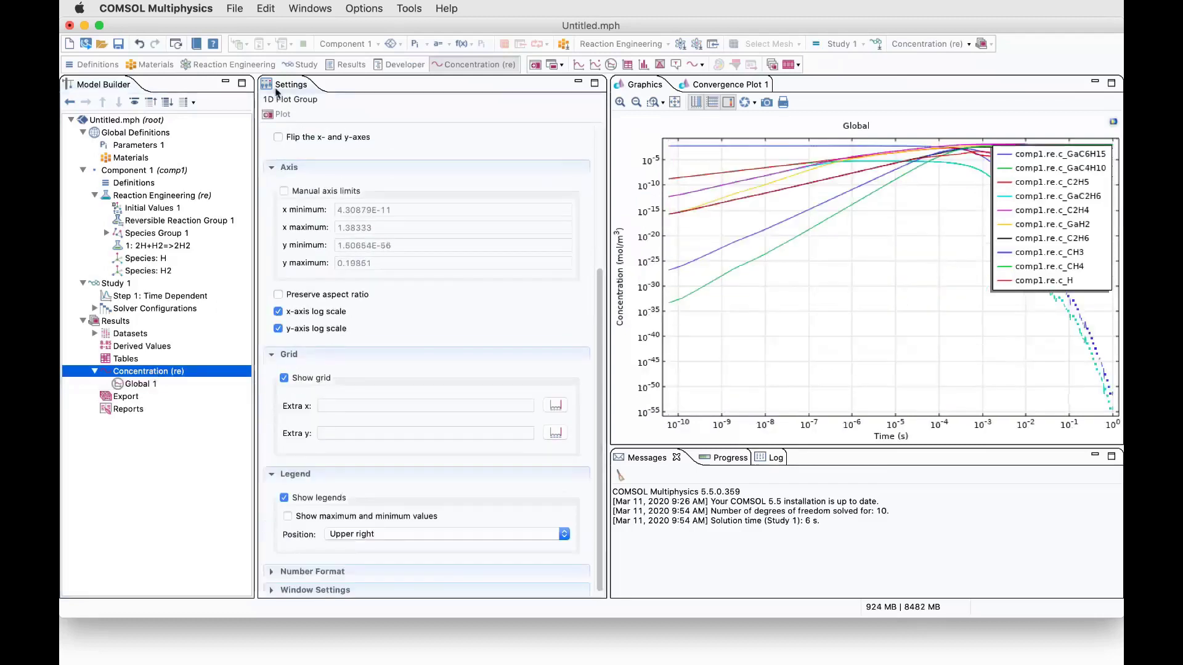
- Enable manual axis limits for the Concentration (re) plot and set the y minimum to 1e-5
left_click(284, 191)
left_click(392, 246)
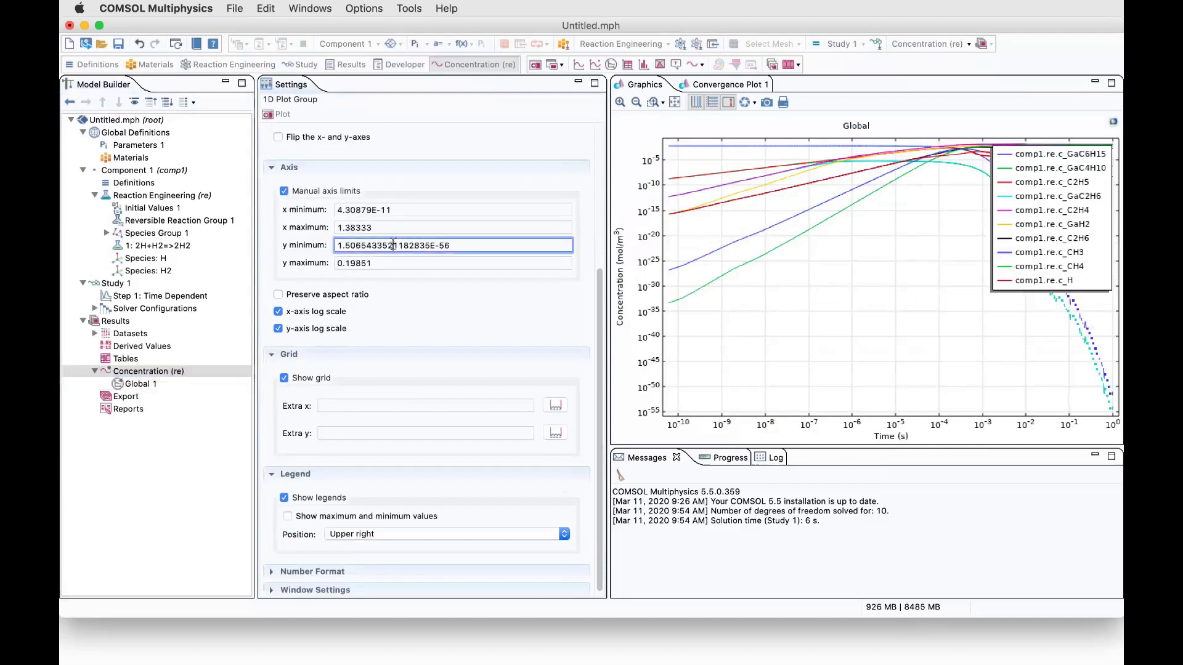
double_click(391, 246)
left_click(383, 249)
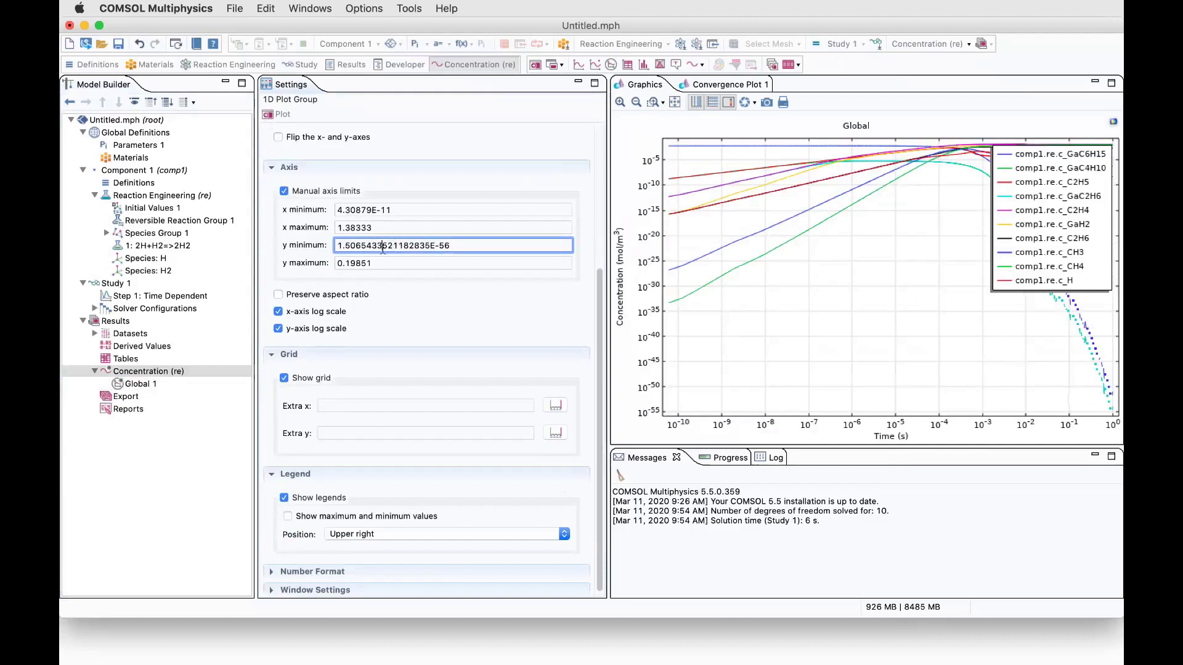
double_click(459, 246)
left_click_drag(459, 245, 340, 243)
type("1")
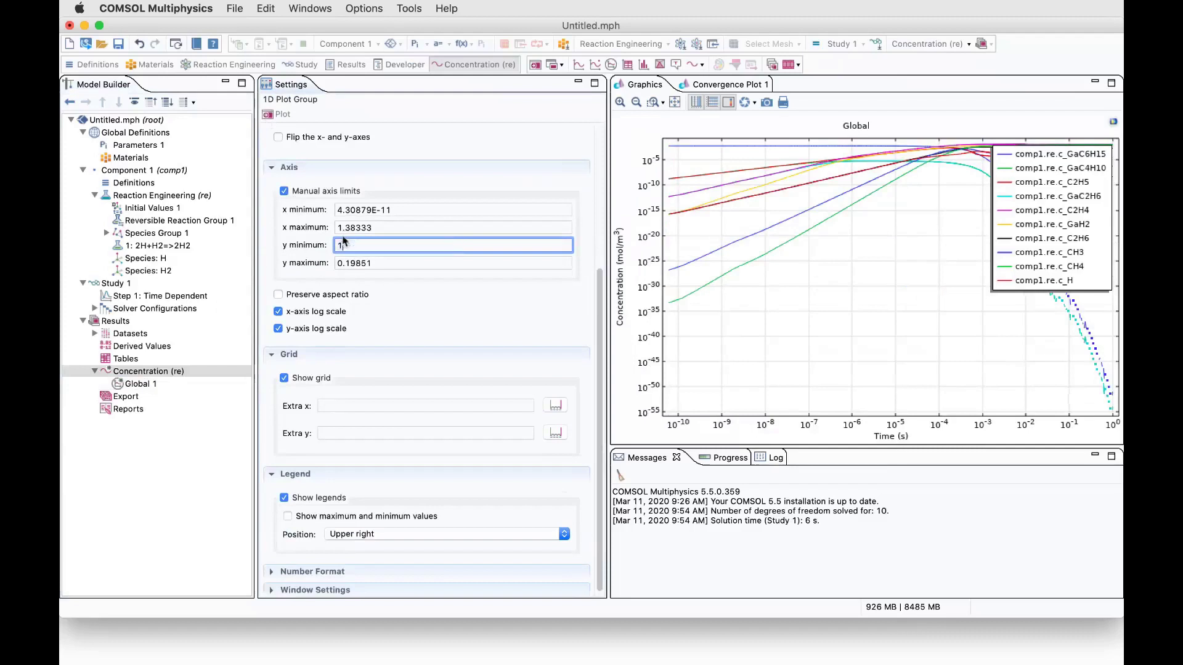
type("e-5")
- Set the y maximum of the Concentration (re) plot to 0.1 and redraw the plot
left_click(417, 262)
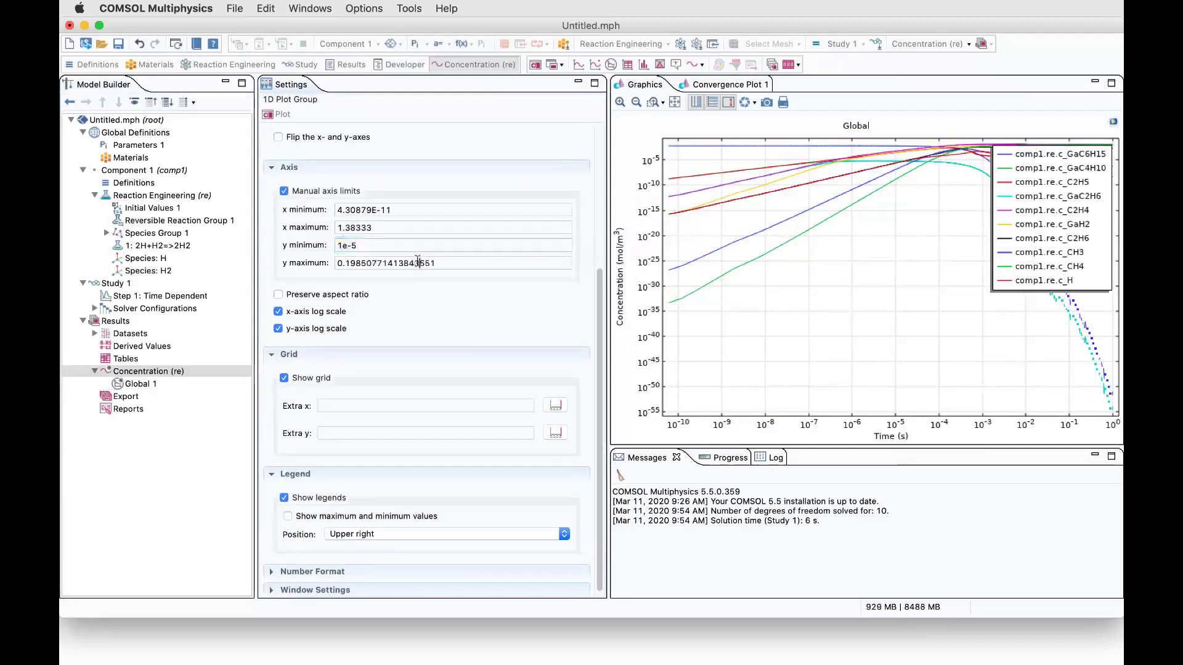
double_click(417, 262)
type("0.0")
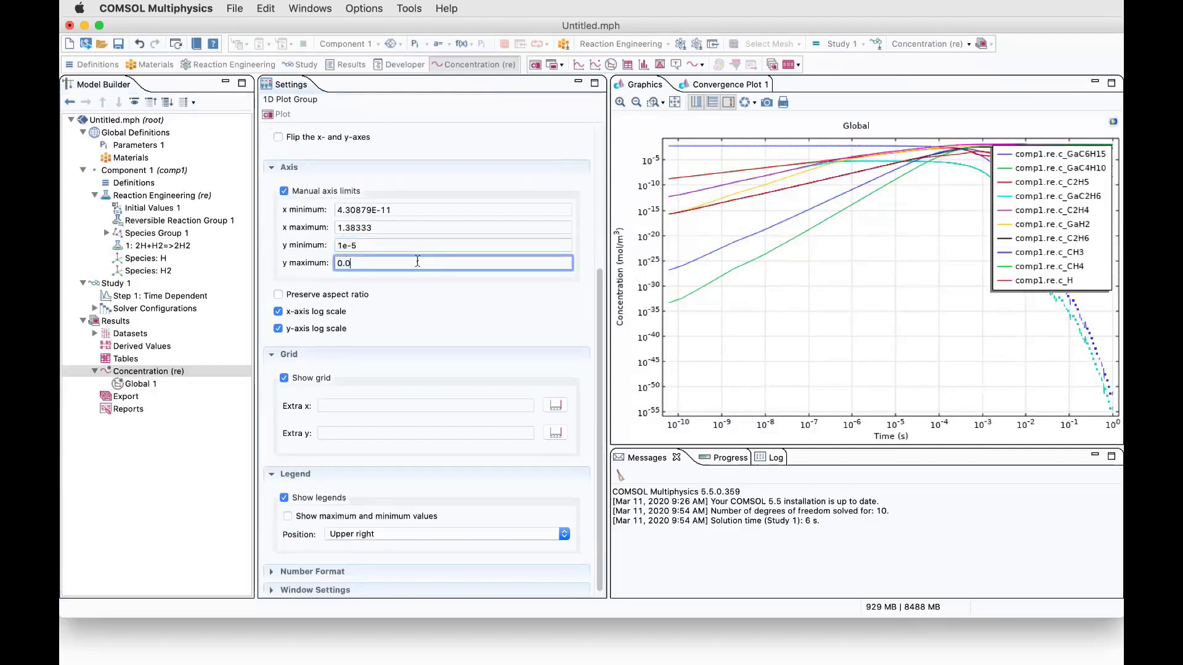
key("BackSpace")
type("1")
left_click(278, 114)
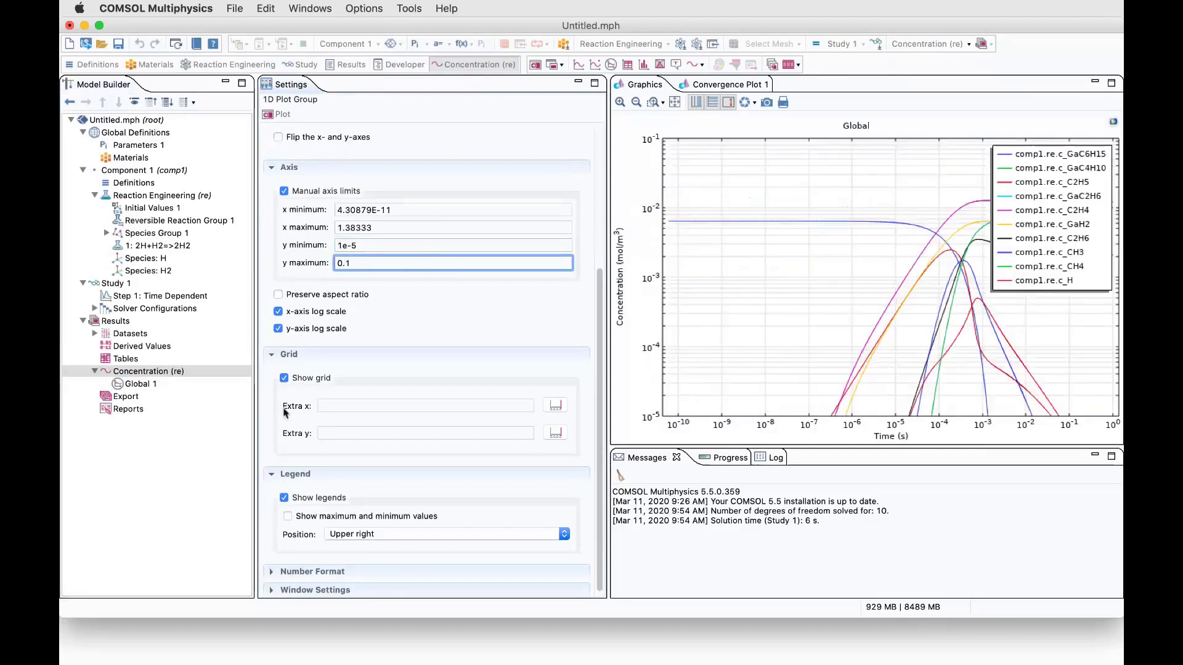
- Set the line width of the Global 1 plot curves to 2
left_click(125, 387)
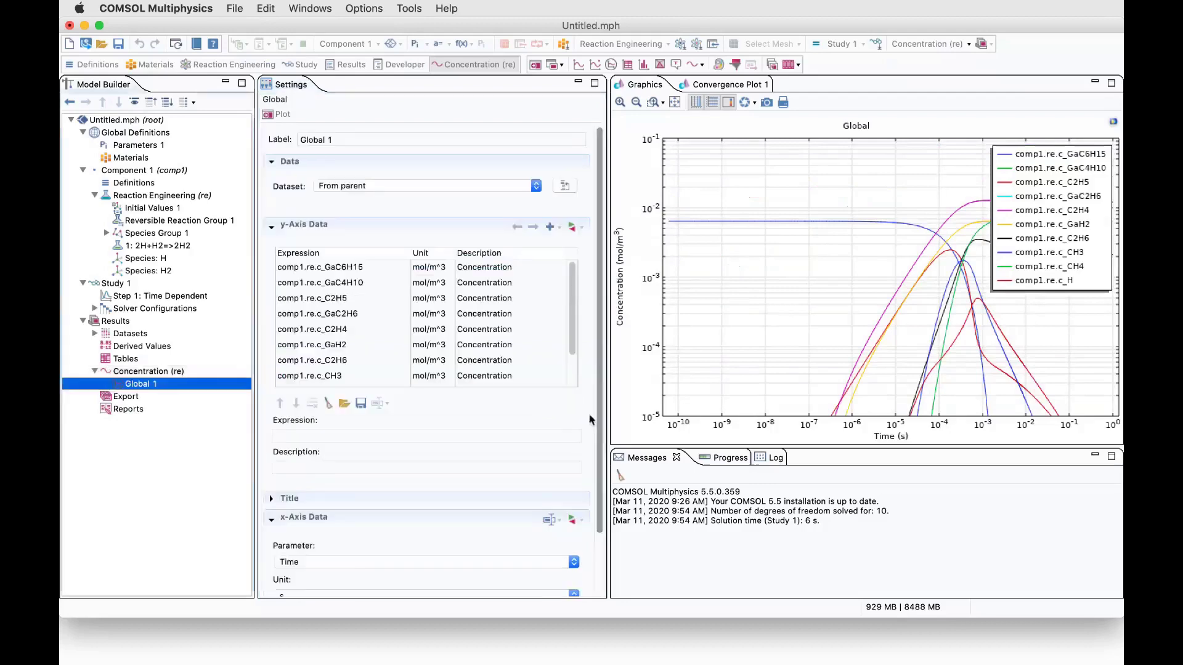
scroll(323, 542, "down", 5)
left_click(325, 549)
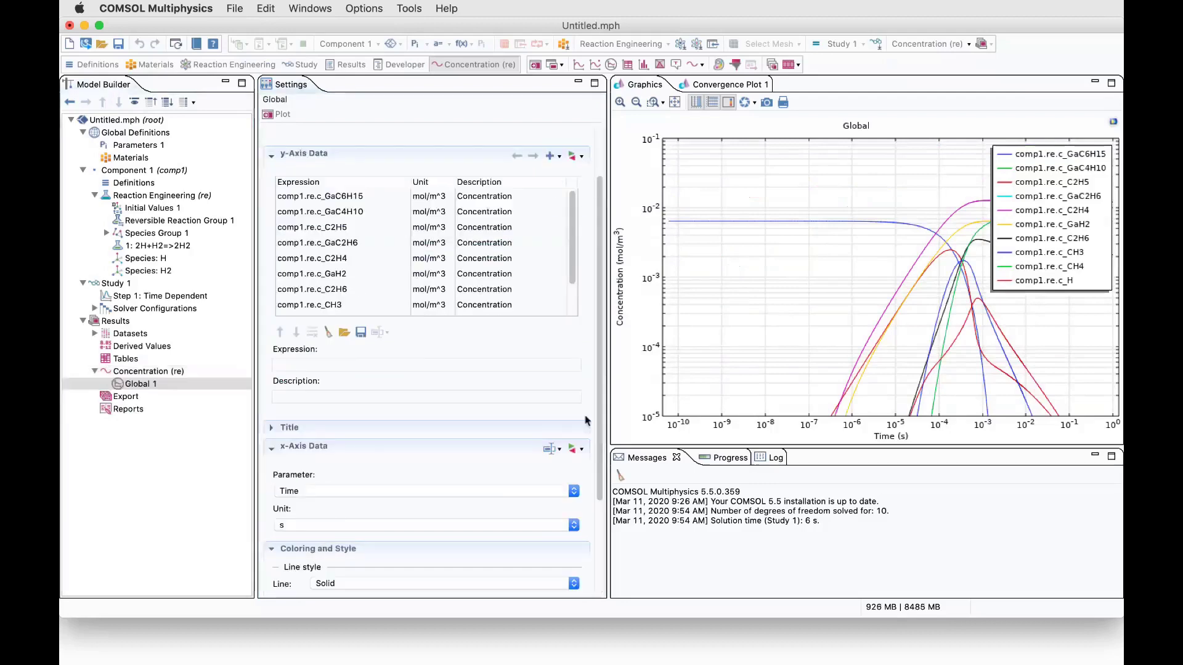
scroll(288, 512, "down", 3)
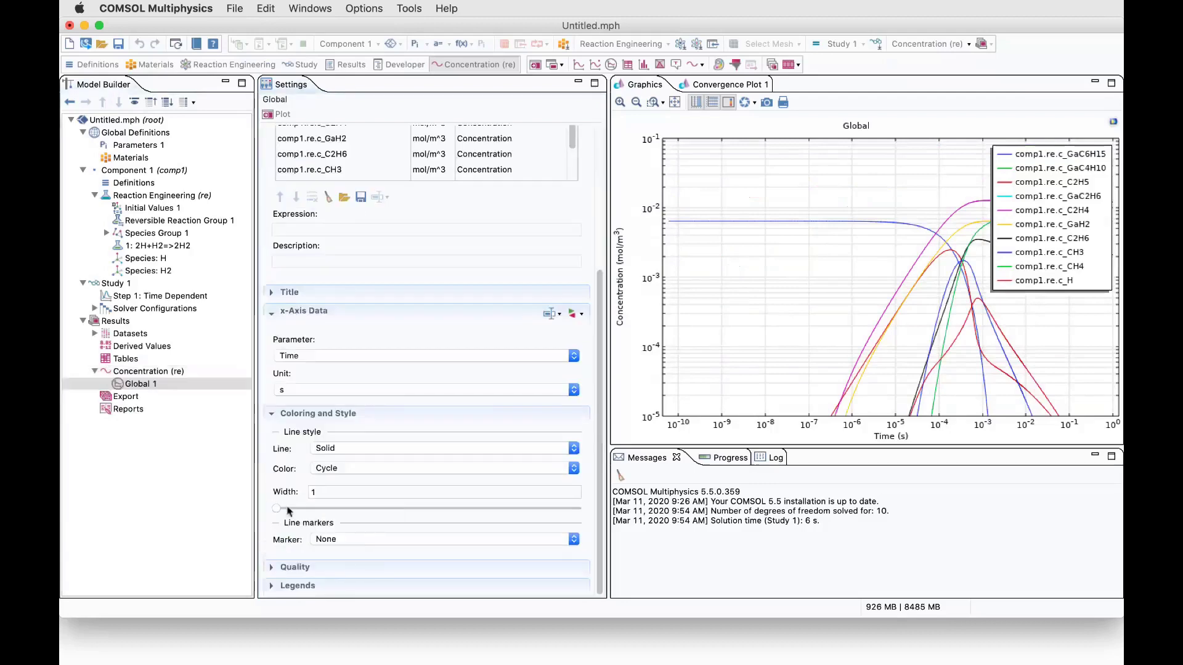
left_click_drag(276, 509, 332, 515)
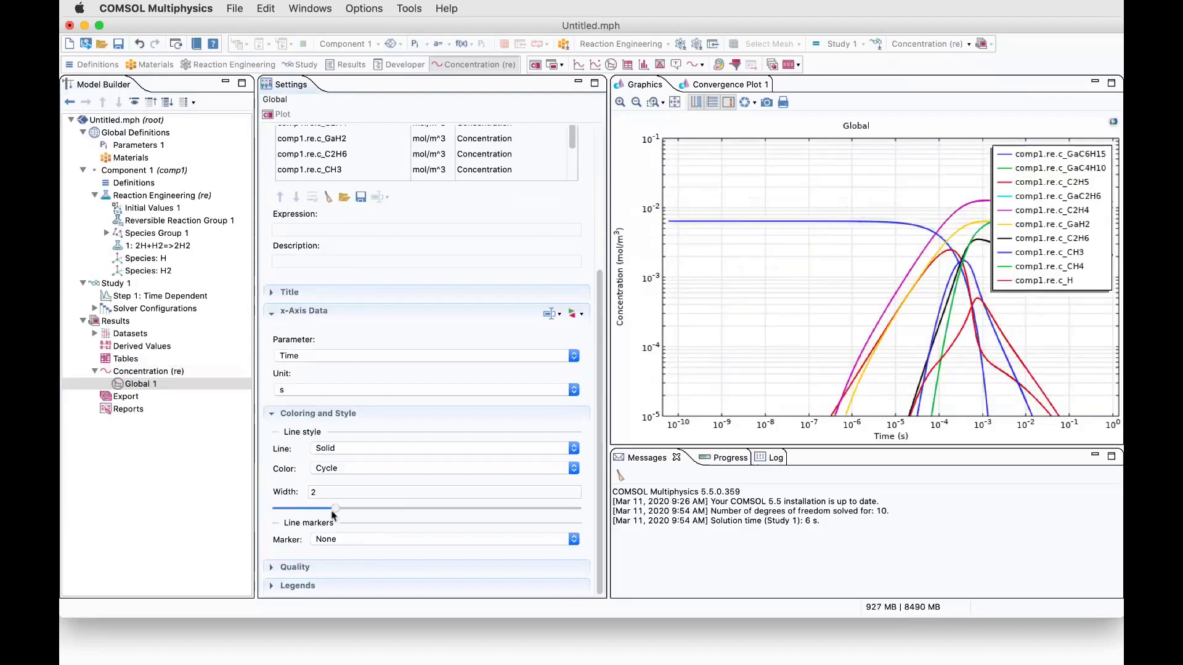
- Add Cycle line markers to the Global 1 curves, with interpolated positioning and 19 markers
left_click(336, 540)
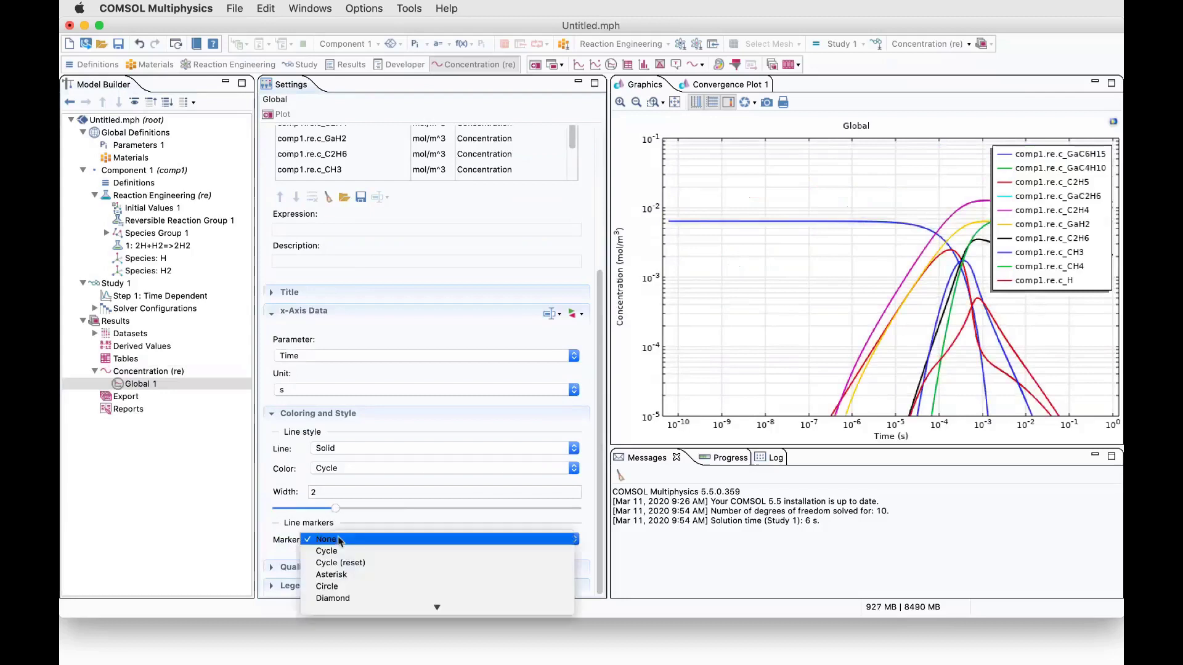
left_click(337, 551)
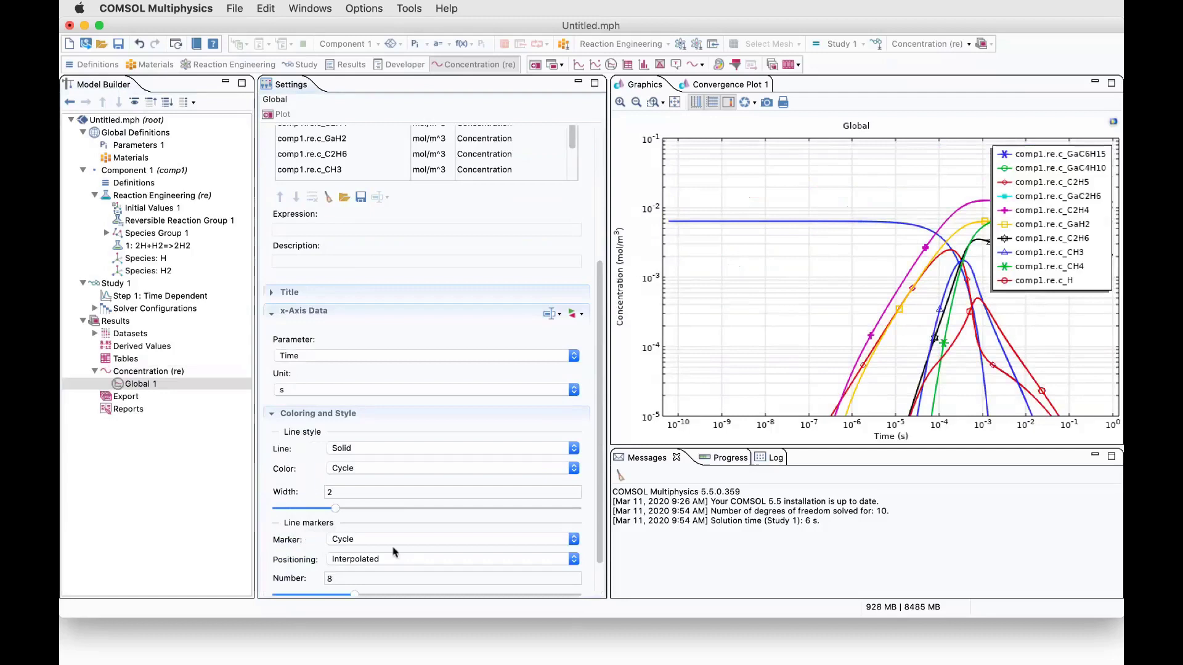
scroll(368, 552, "down", 2)
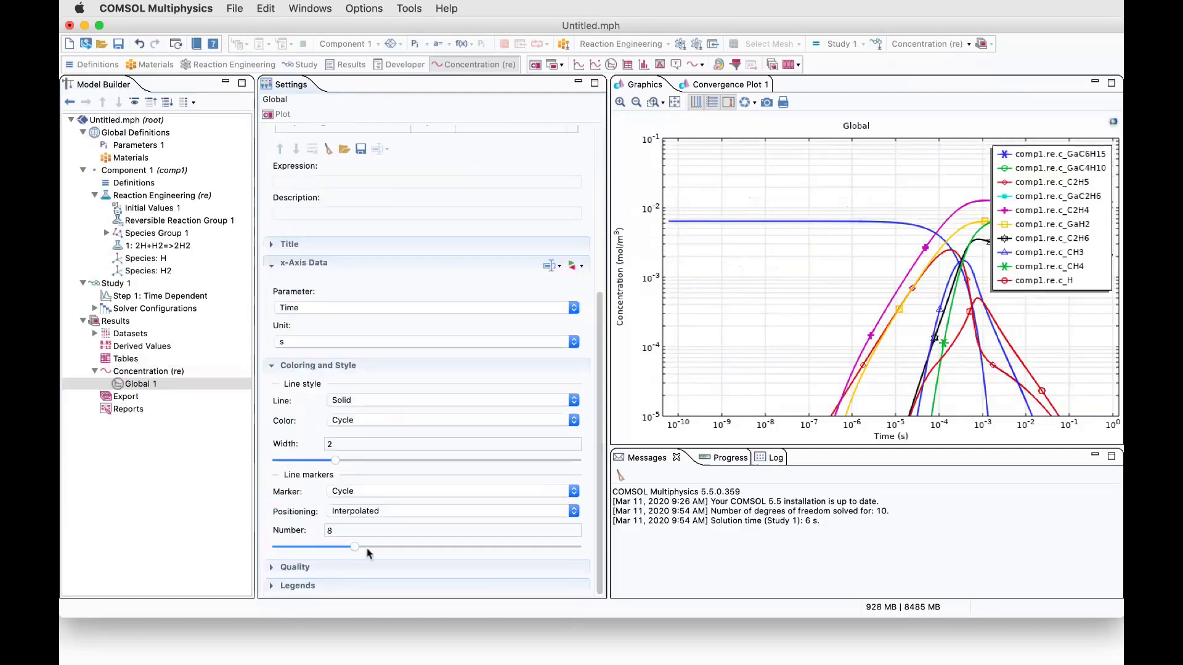
left_click_drag(357, 547, 502, 562)
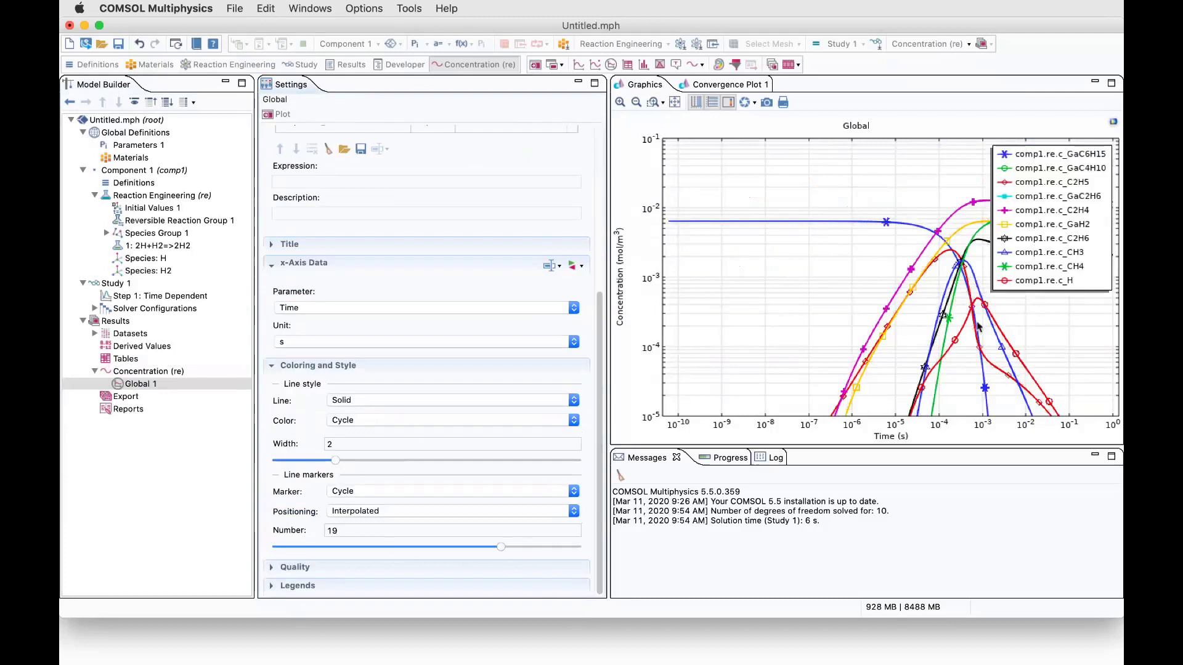
- Set the legend position of the Concentration (re) plot group to Lower left
left_click(142, 371)
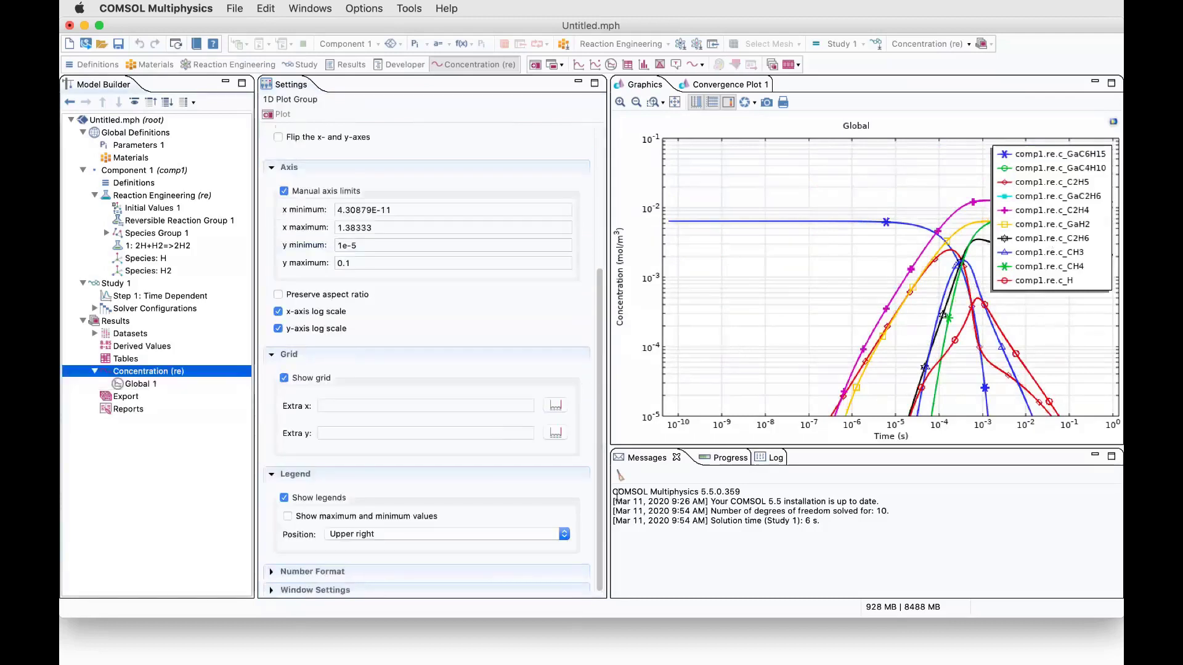
scroll(431, 400, "down", 1)
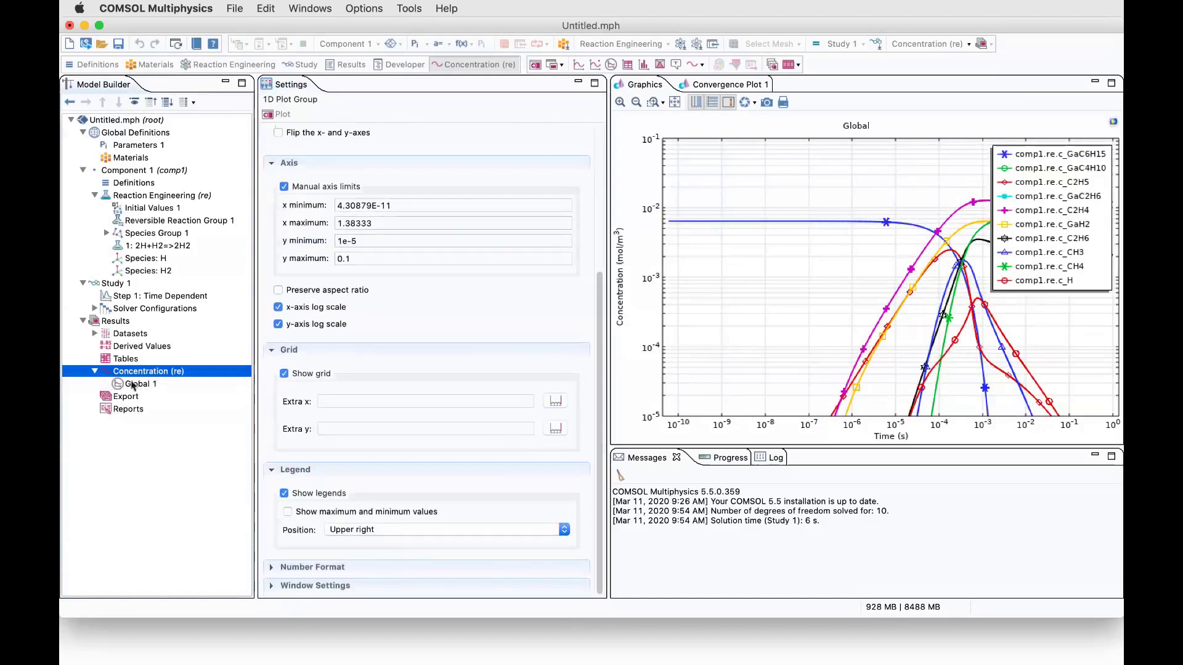
left_click(368, 531)
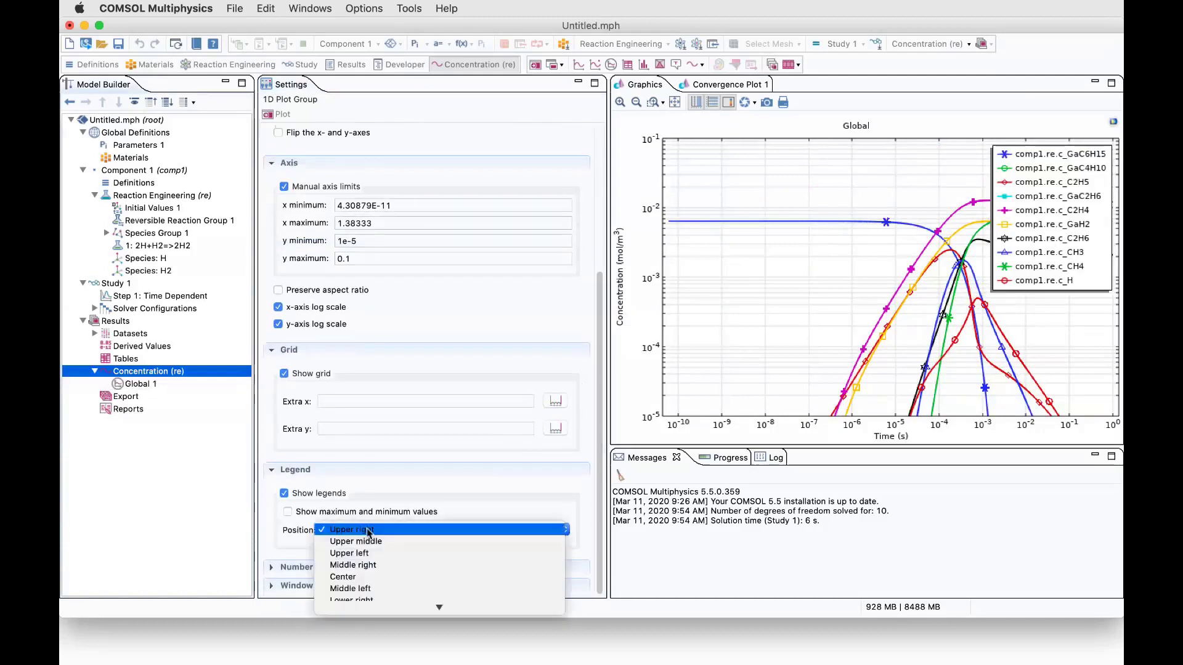
left_click(369, 602)
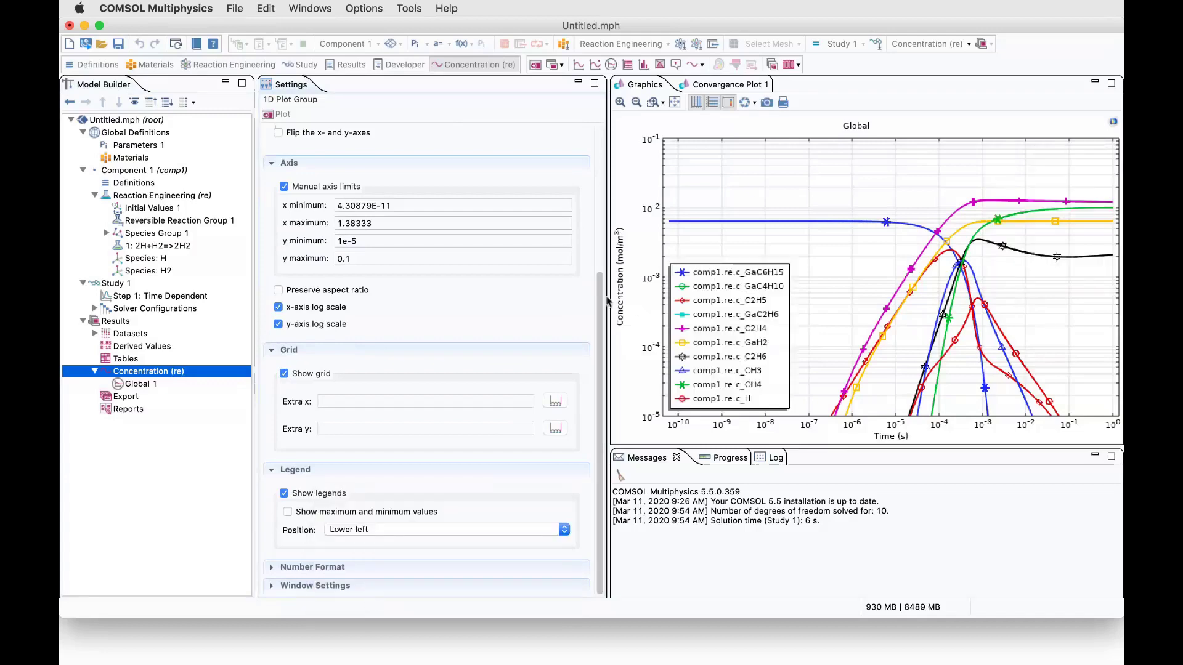
- Enlarge the graphics area in height and width, and fit the concentration plot to the extents of all curves
left_click_drag(833, 447, 749, 552)
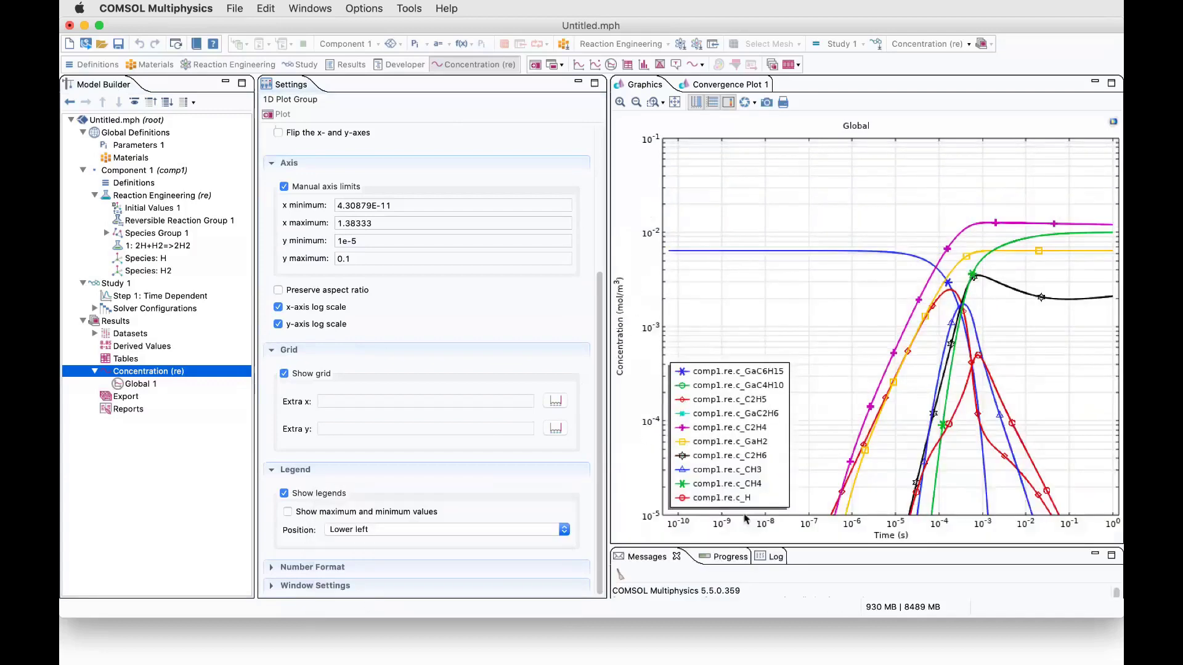
left_click_drag(610, 313, 414, 300)
left_click(480, 103)
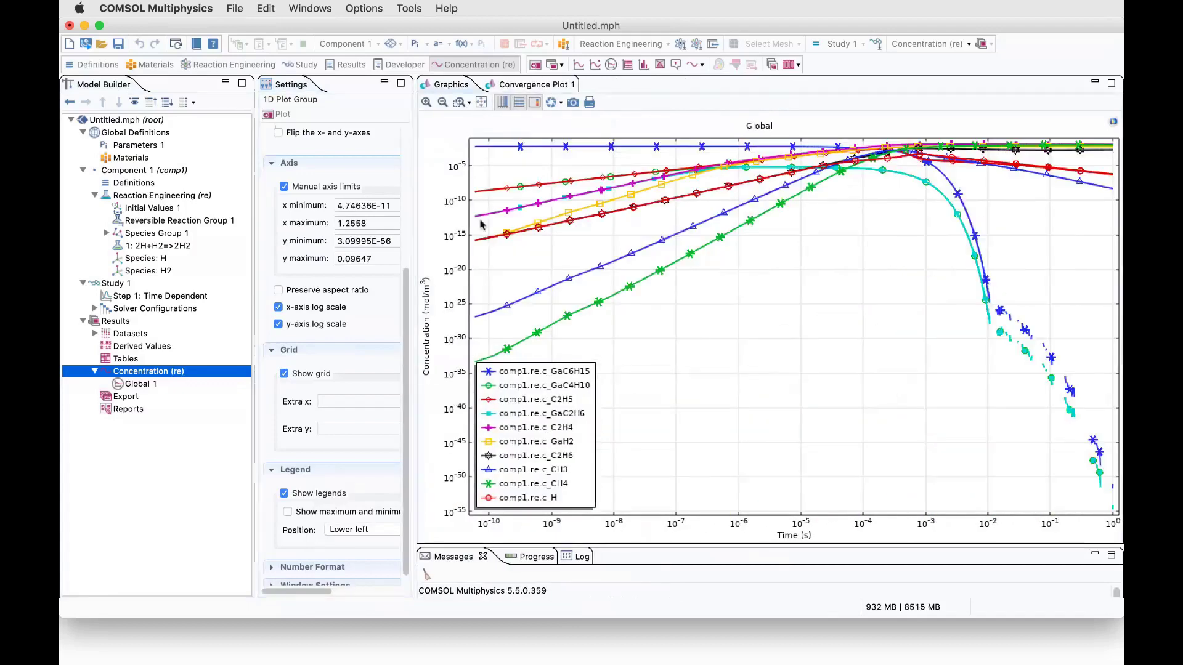
- Restore the Concentration (re) y-axis limits to a minimum of 1e-5 and a maximum of 0.1, and redraw the plot
left_click(357, 242)
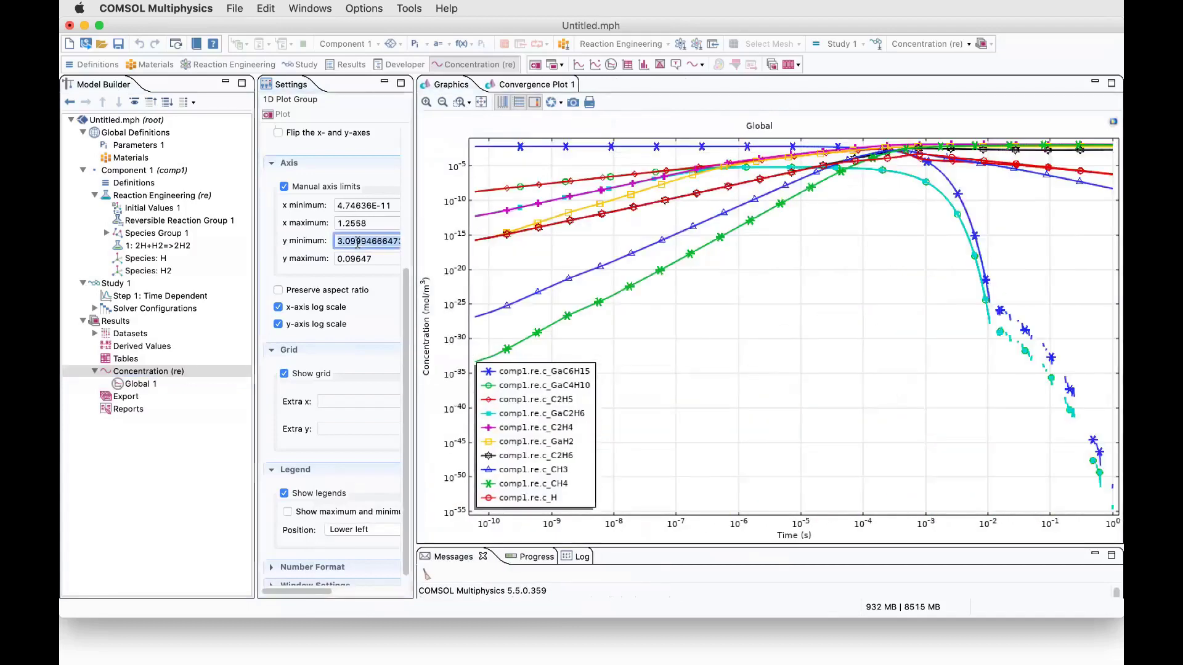
type("1e-556")
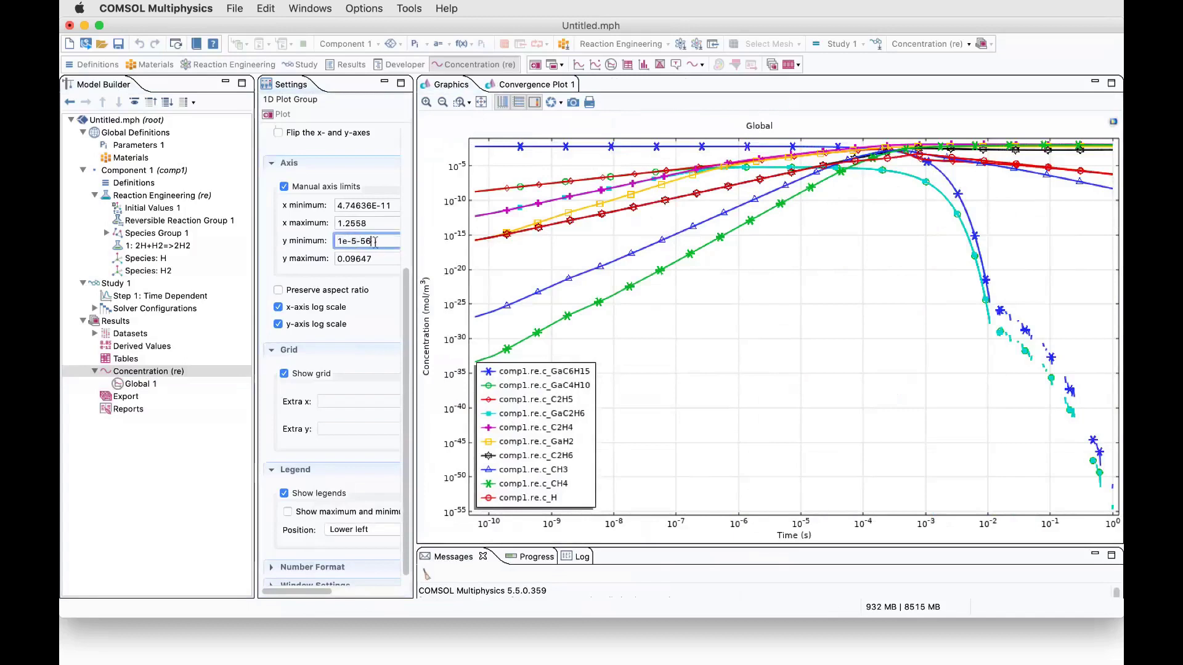
key("BackSpace")
key("BackSpace")
key("BackSpace")
left_click(370, 258)
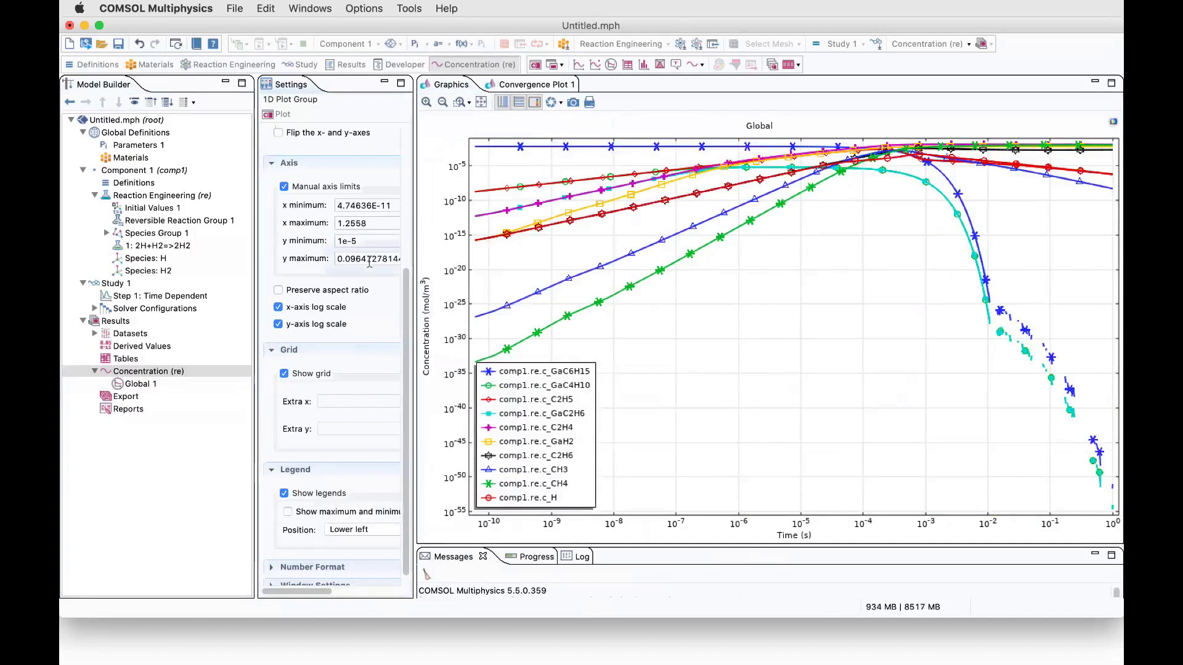
double_click(364, 260)
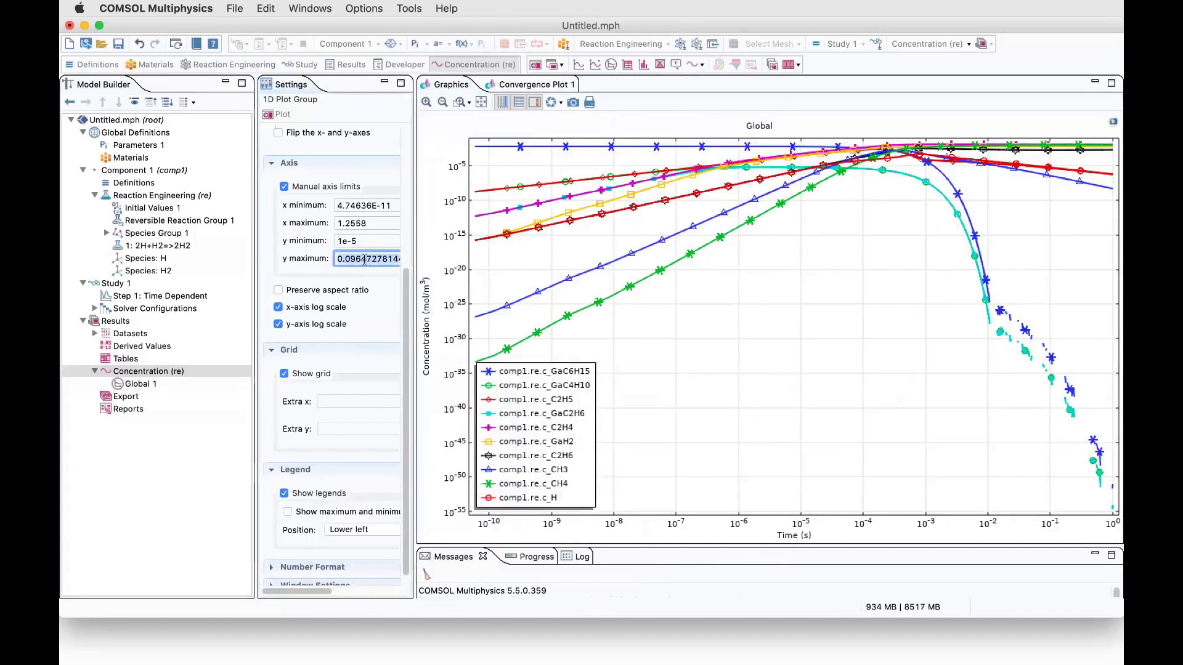
type("0.01")
key("BackSpace")
key("BackSpace")
type("1")
left_click(283, 115)
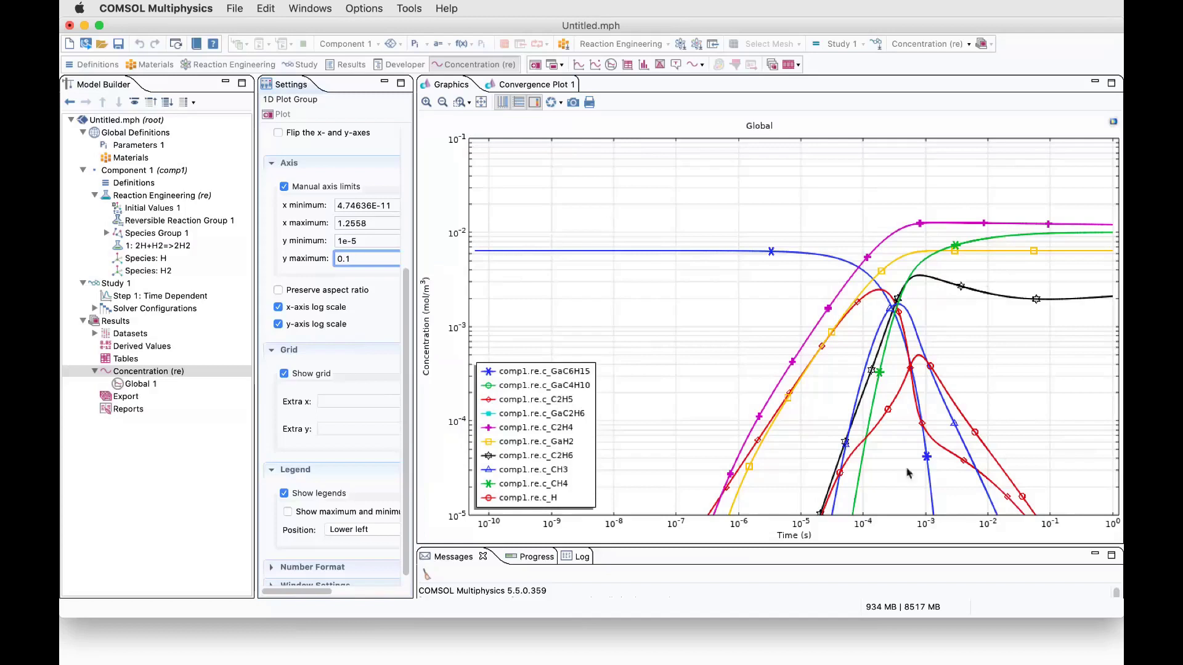
- Examine the concentration curves over a wider axis range, and fit the plot back to its full extents
left_click(443, 103)
left_click_drag(786, 294, 708, 216)
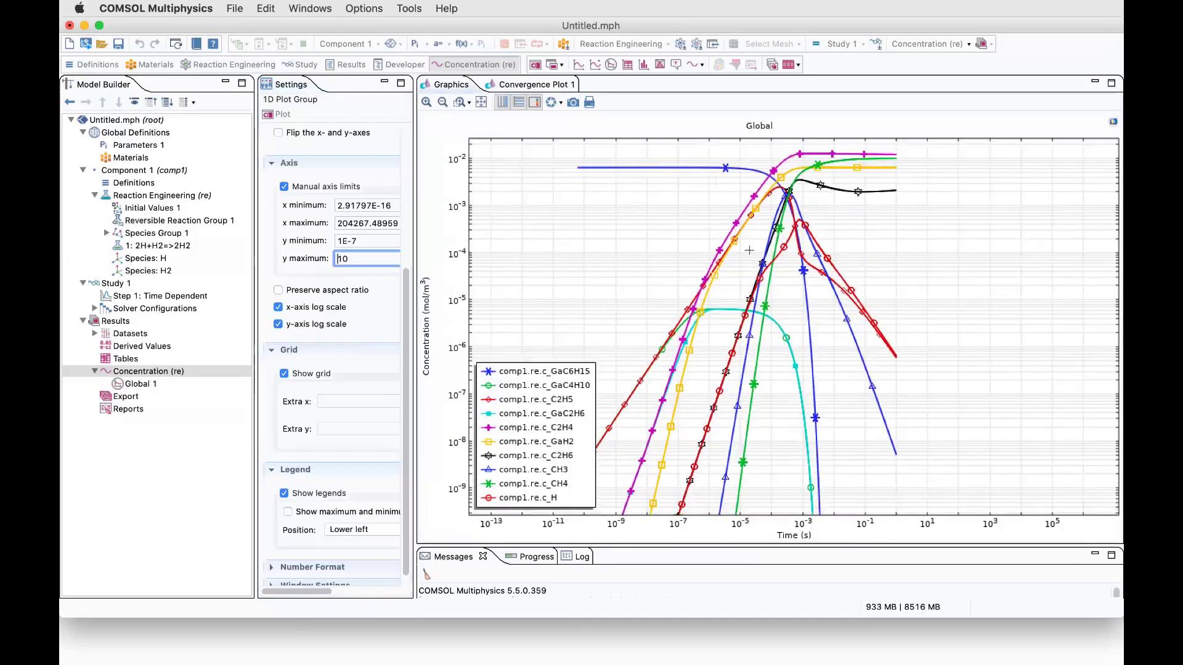
left_click(482, 102)
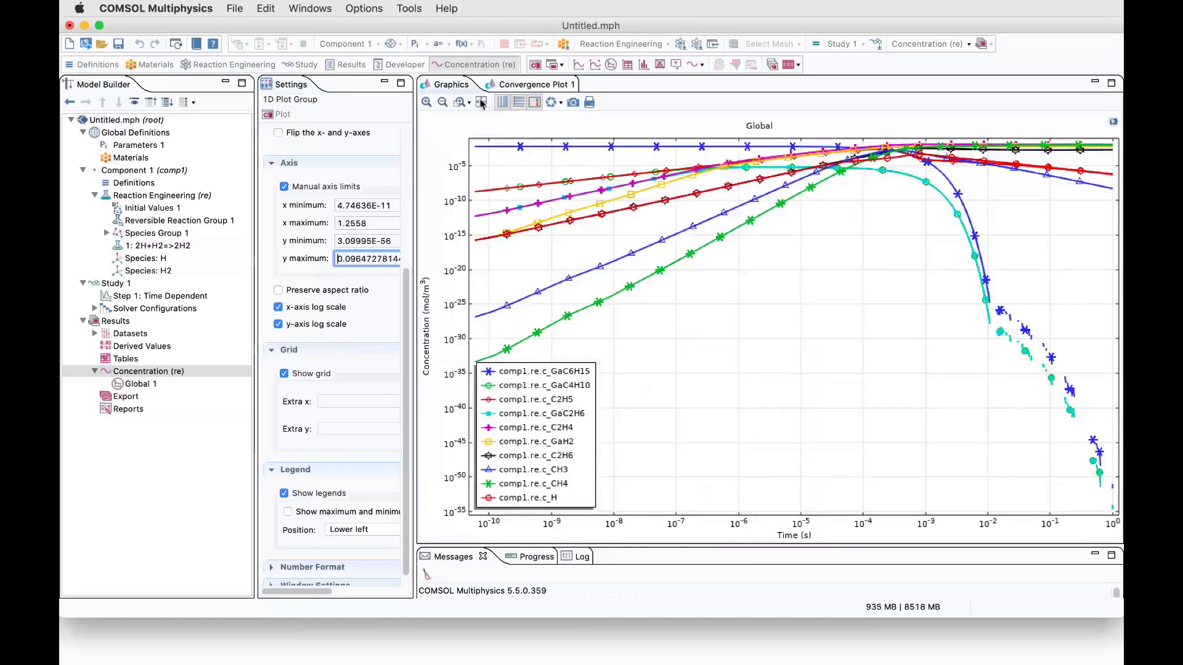
left_click(372, 242)
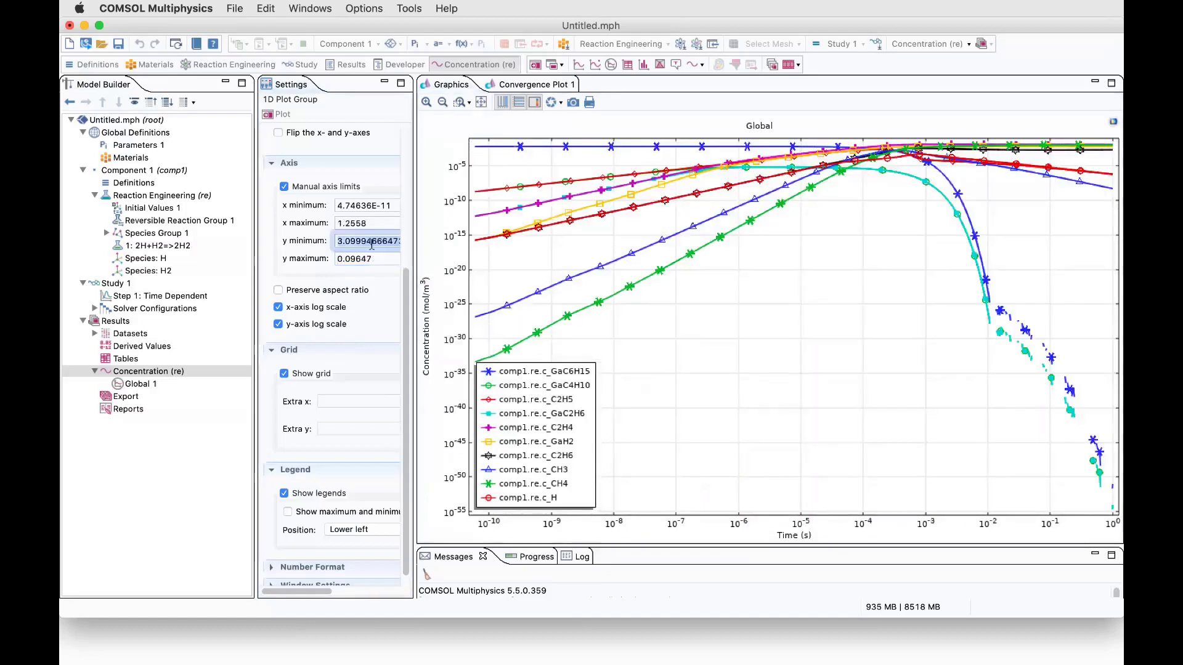
- Delete reactions 4 through 8 from the Chemkin reaction table of Reversible Reaction Group 1
left_click(134, 222)
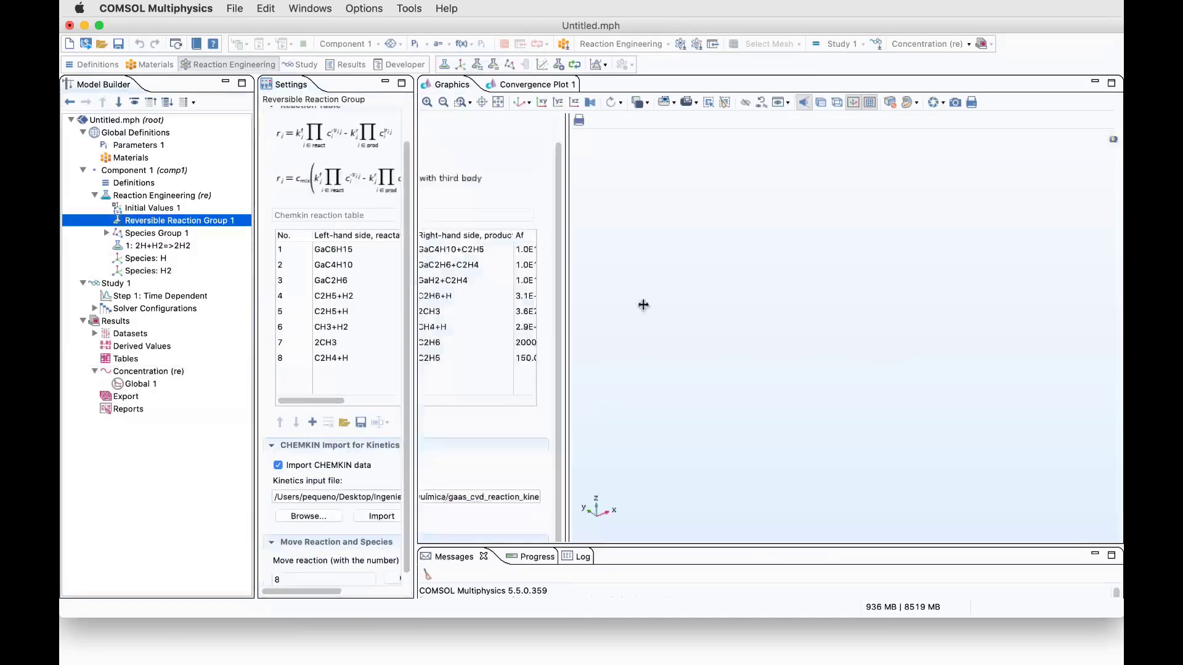
left_click_drag(643, 305, 812, 314)
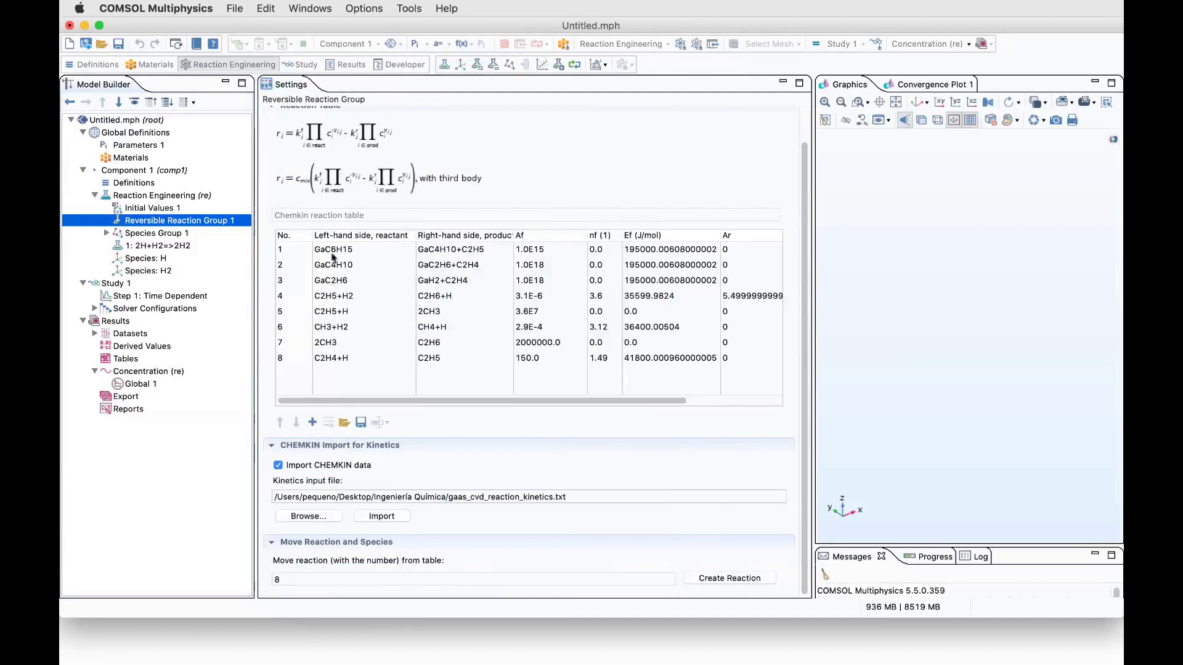
left_click(305, 299)
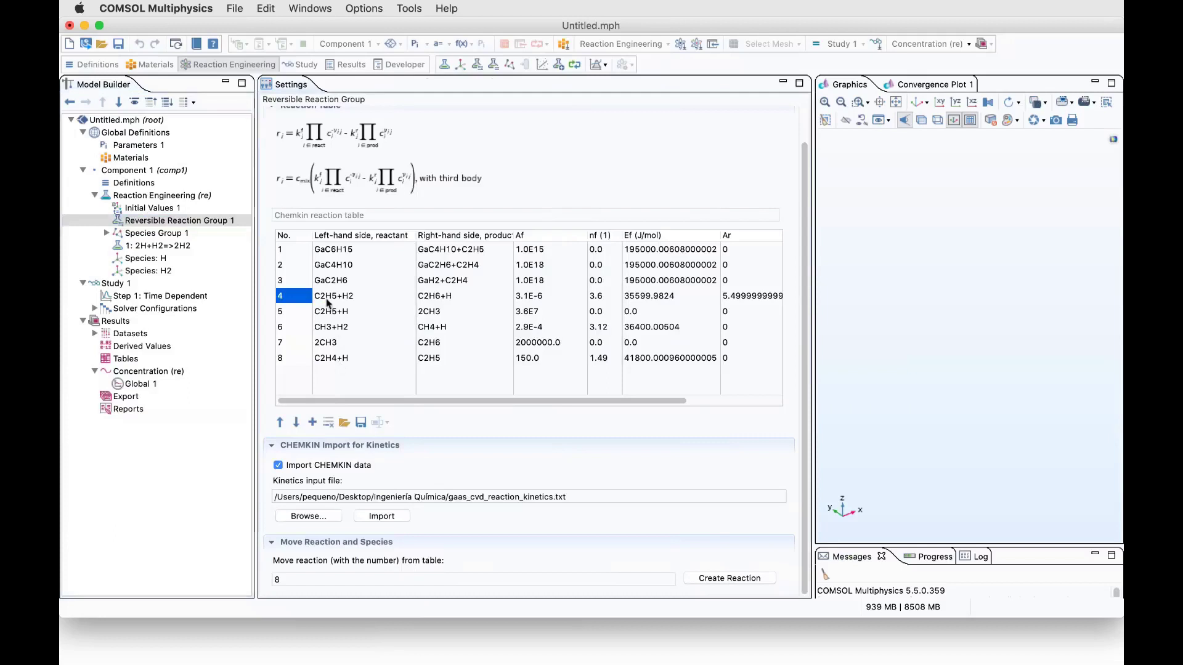
left_click_drag(328, 302, 332, 360)
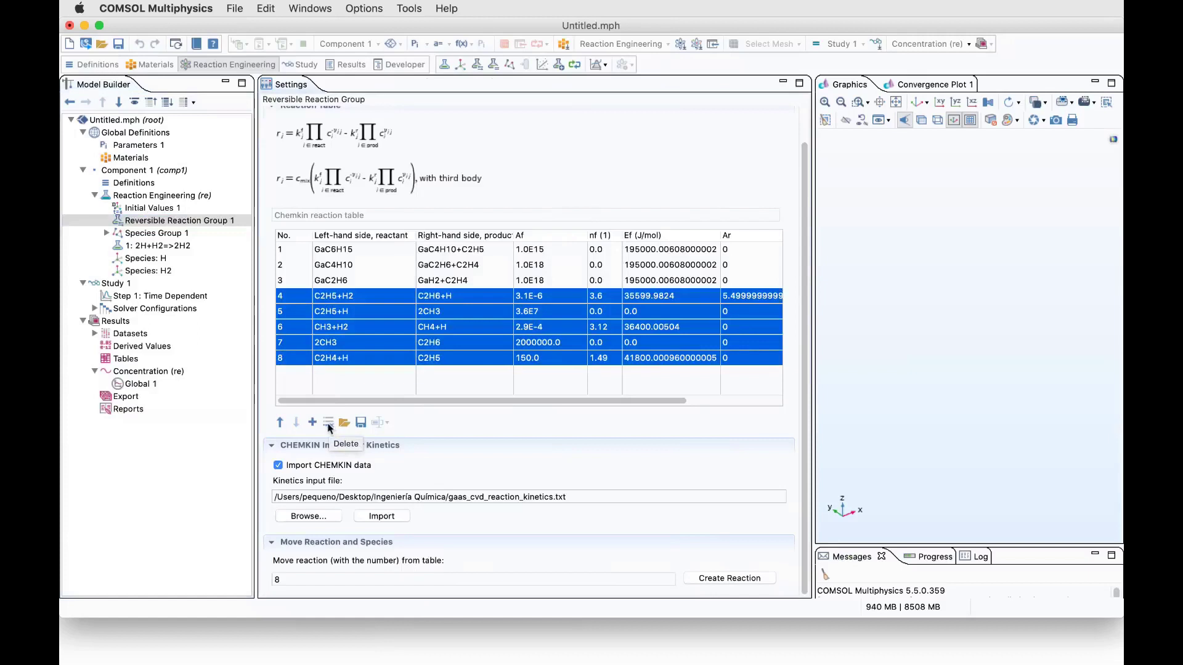
left_click(329, 425)
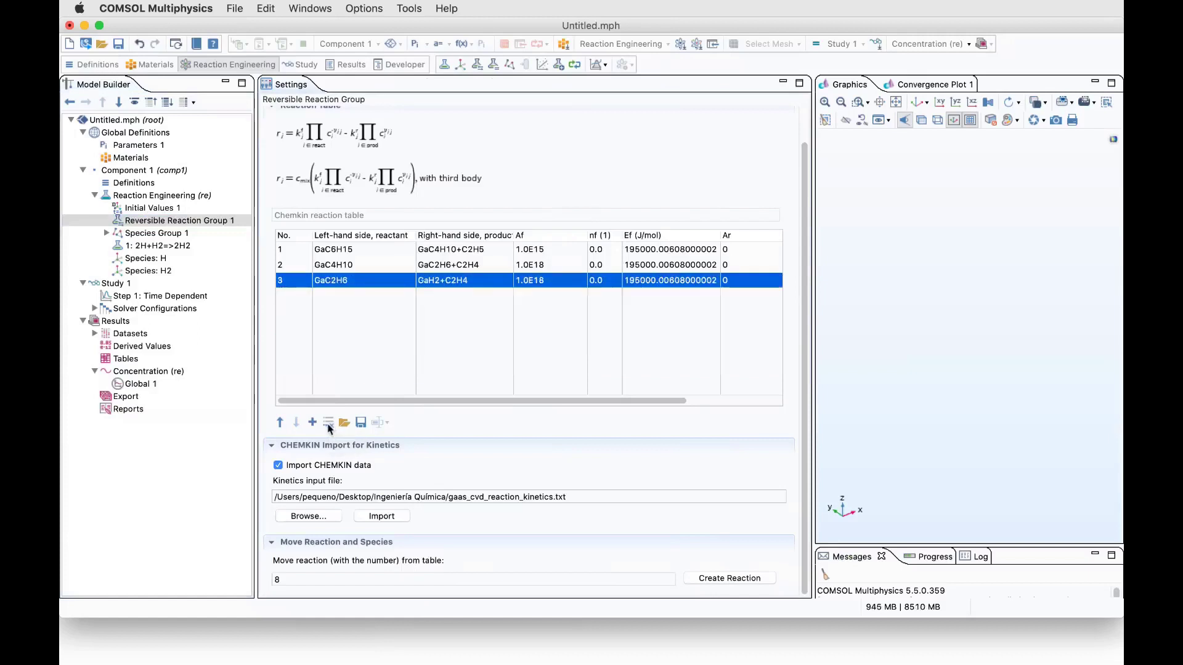
left_click(386, 335)
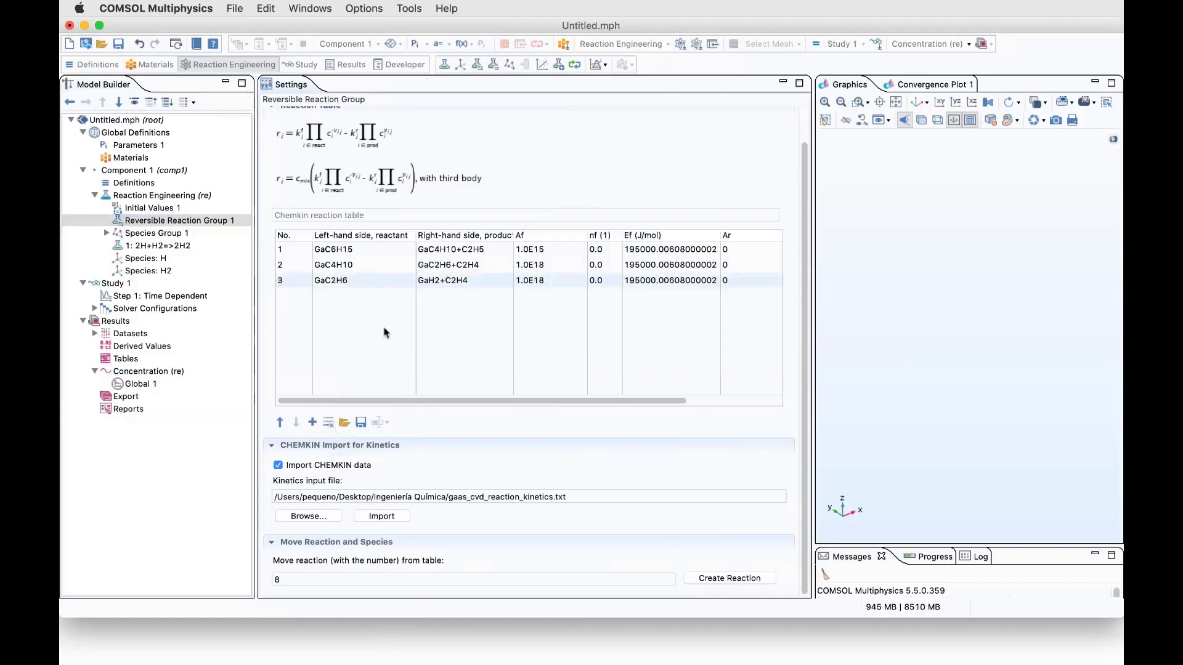
- Recompute Study 1 with the reduced reaction set and widen the graphics area for the plot
left_click(116, 284)
left_click(285, 115)
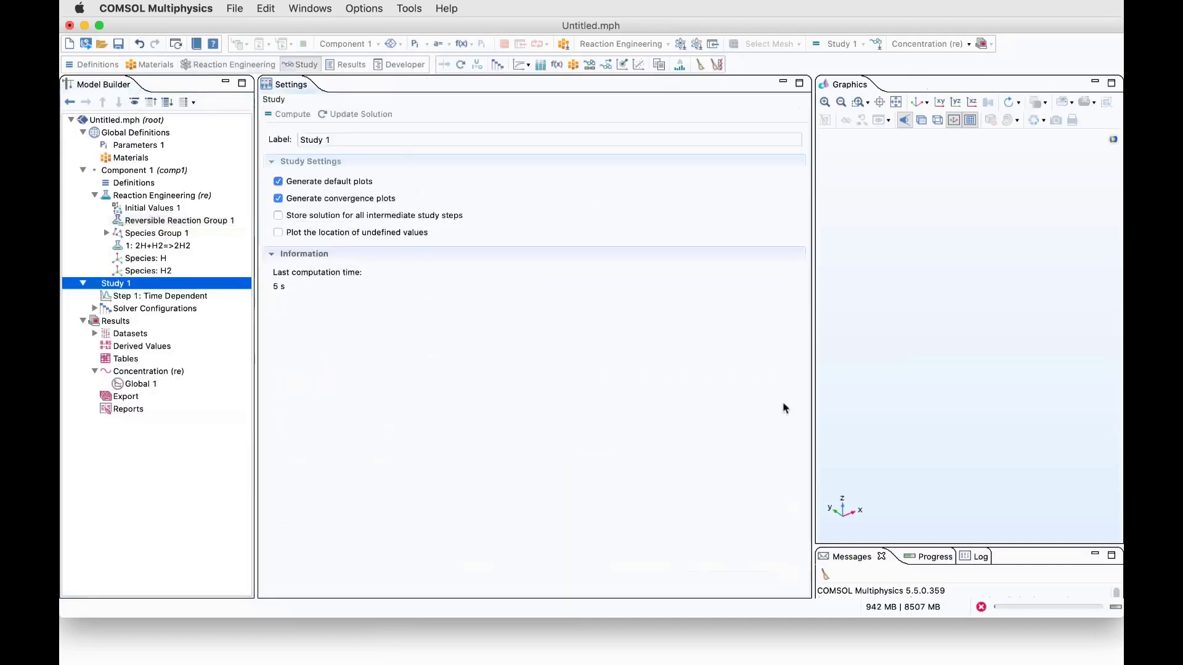
left_click_drag(813, 377, 564, 346)
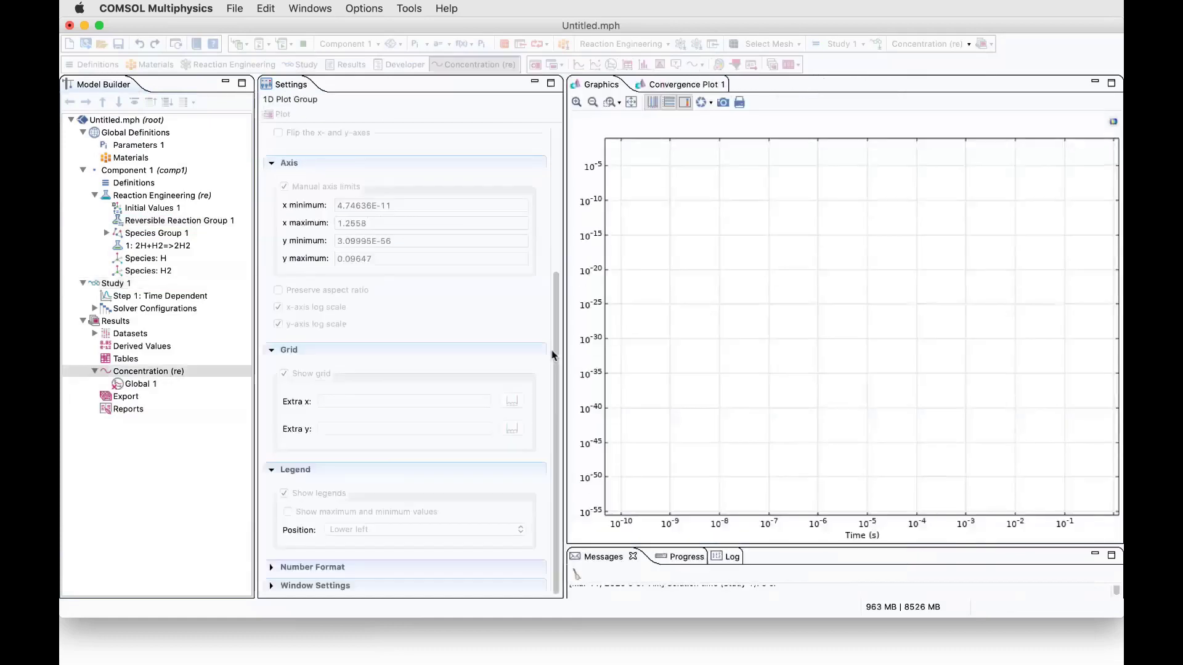
left_click(702, 373)
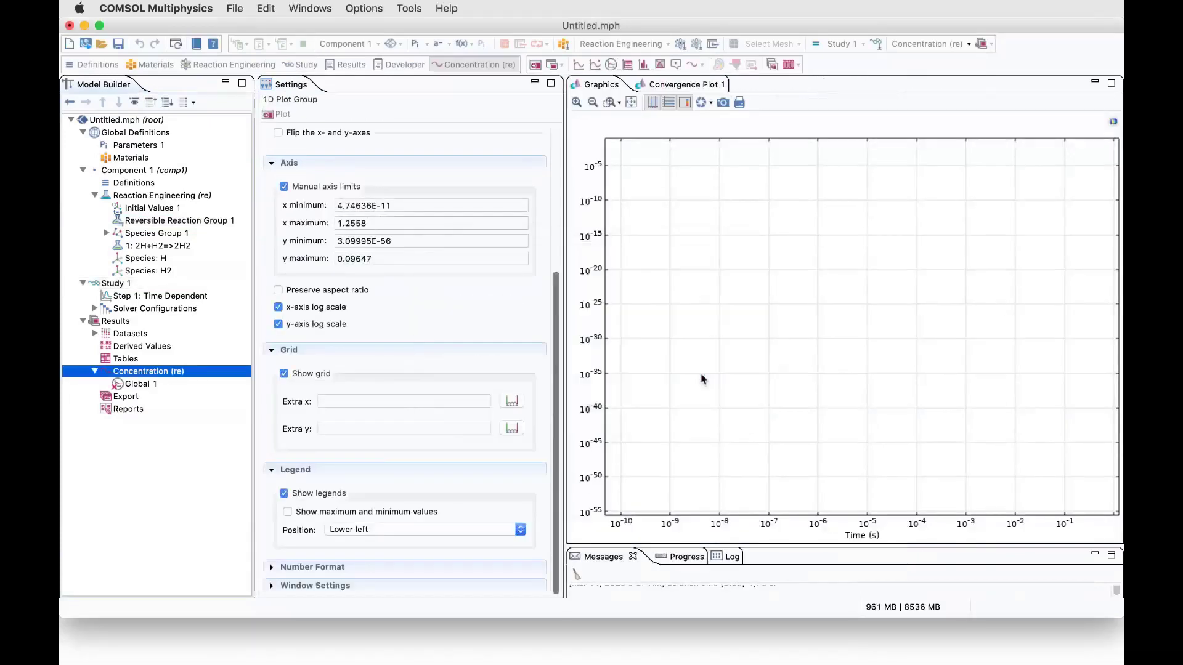
- Remove the C2H6, CH3 and CH4 concentration expressions from the y-axis data of Global 1 and replot
left_click(151, 383)
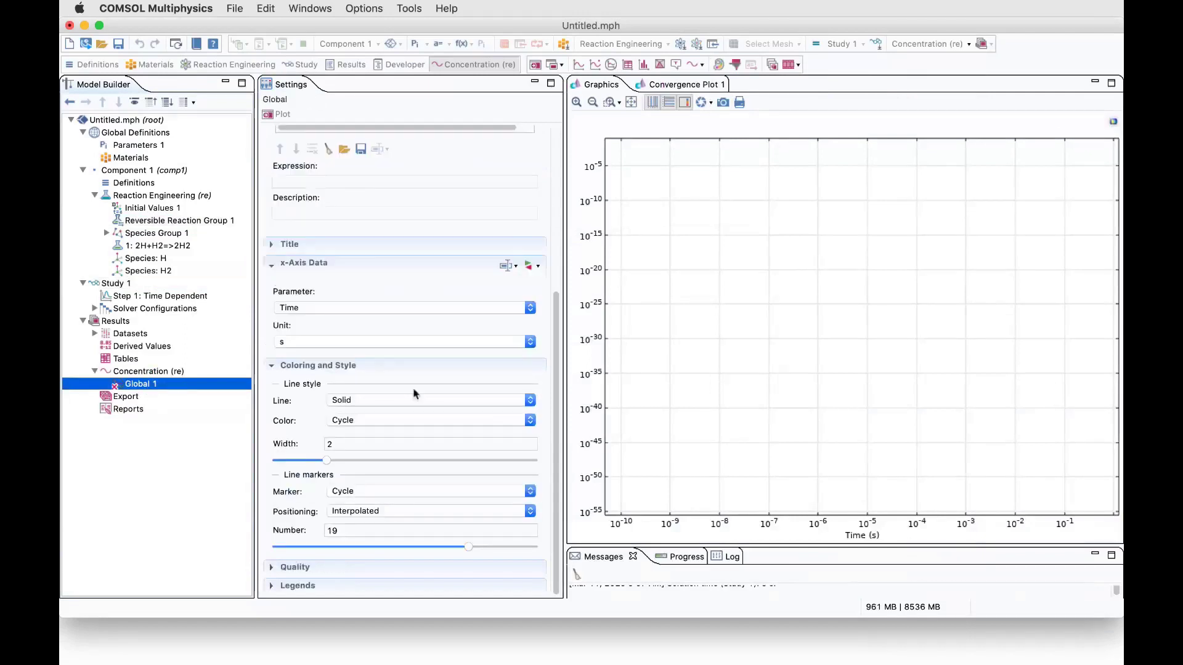
scroll(542, 197, "up", 5)
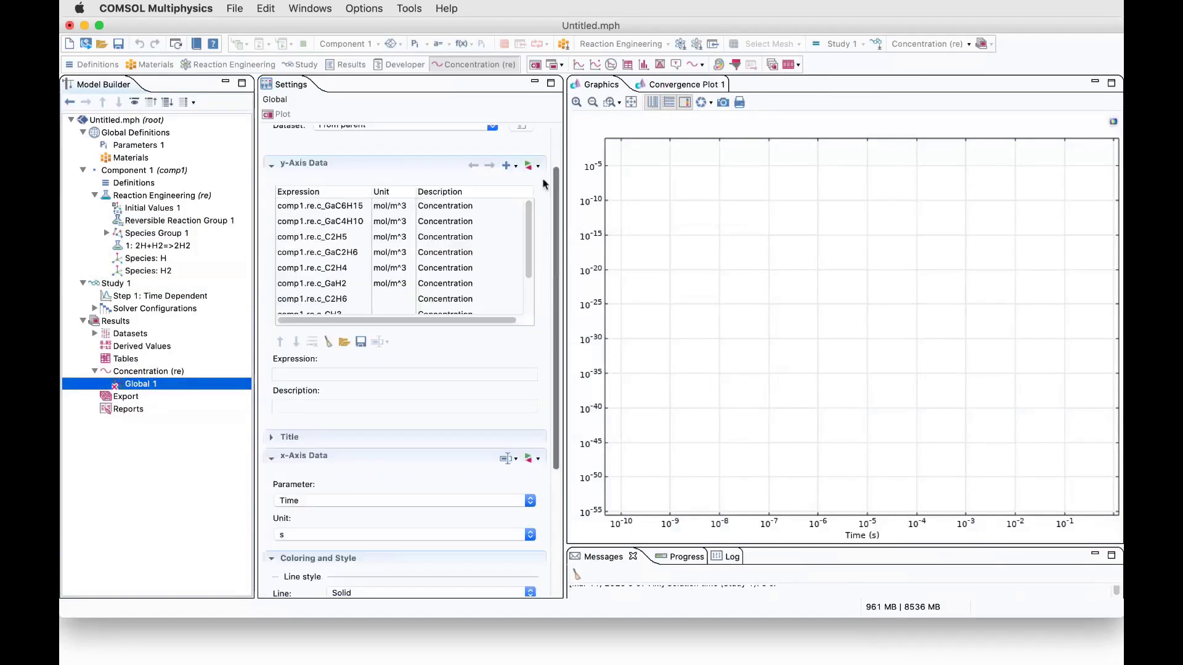
scroll(537, 261, "down", 2)
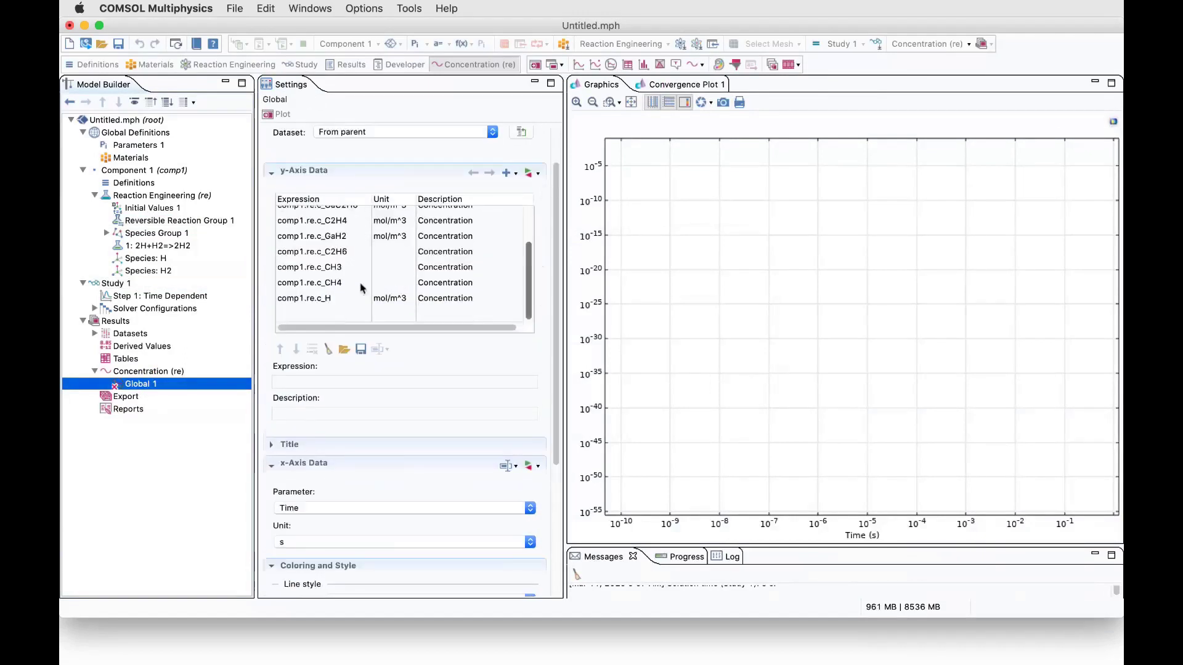
left_click(318, 252)
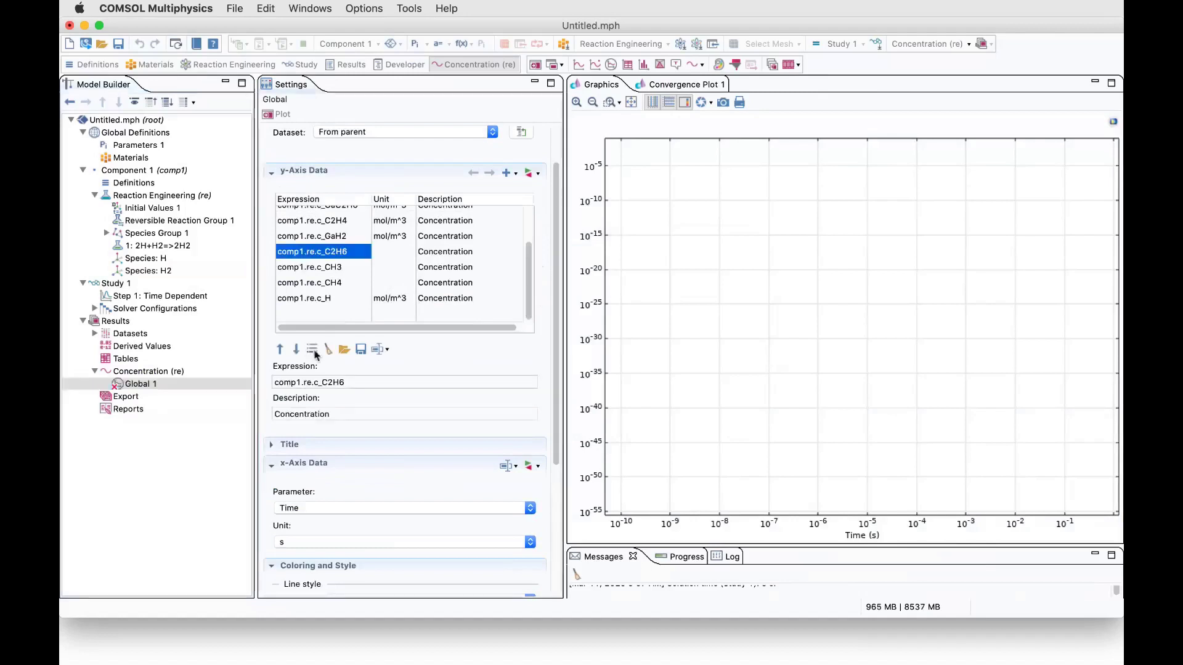
left_click(311, 349)
left_click(311, 349)
left_click(311, 350)
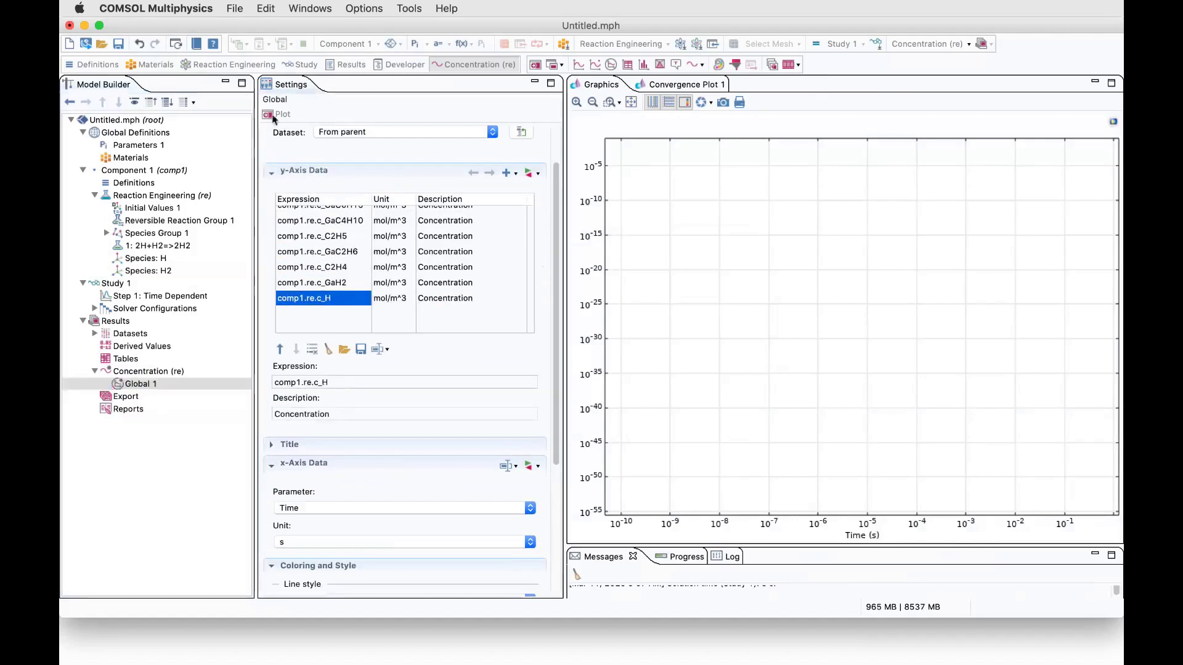
left_click(276, 116)
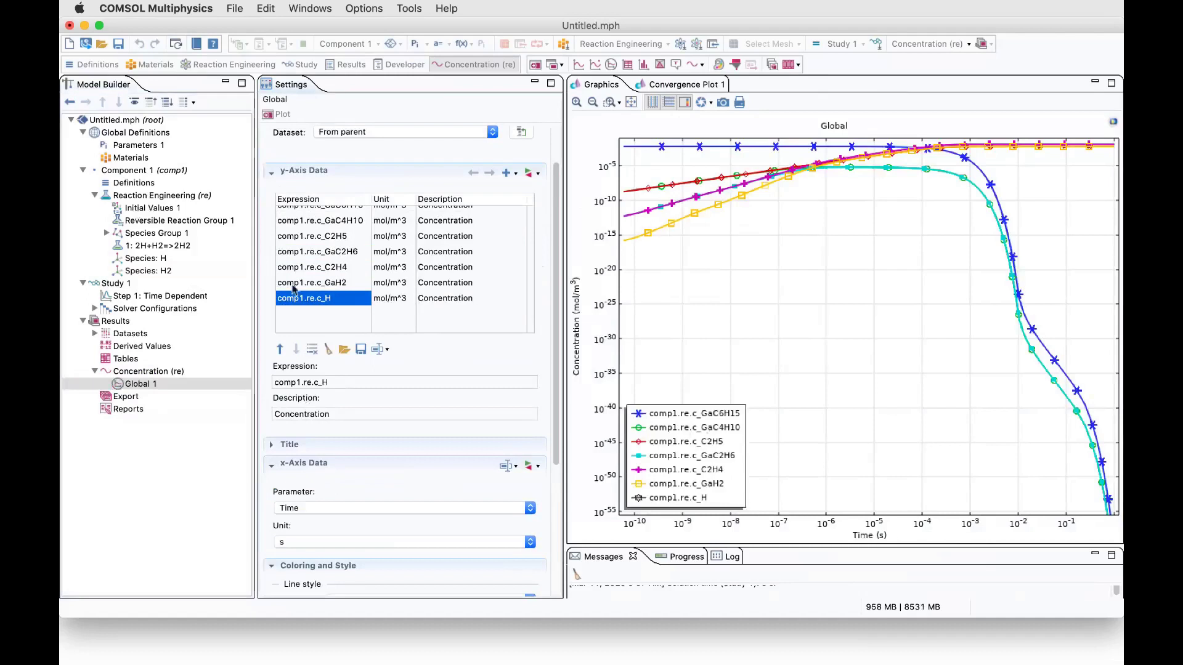
- Set the y-axis limits of the reduced-mechanism concentration plot to 1e-5 and 0.1, and redraw it
left_click(154, 372)
triple_click(382, 244)
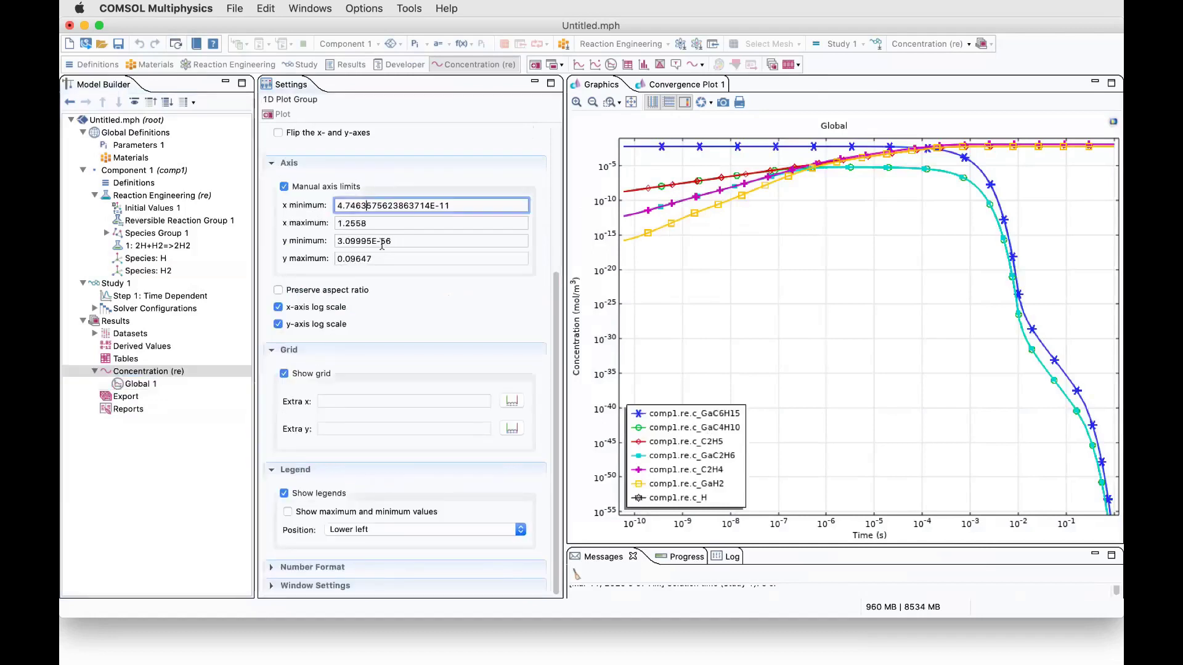
type("1e")
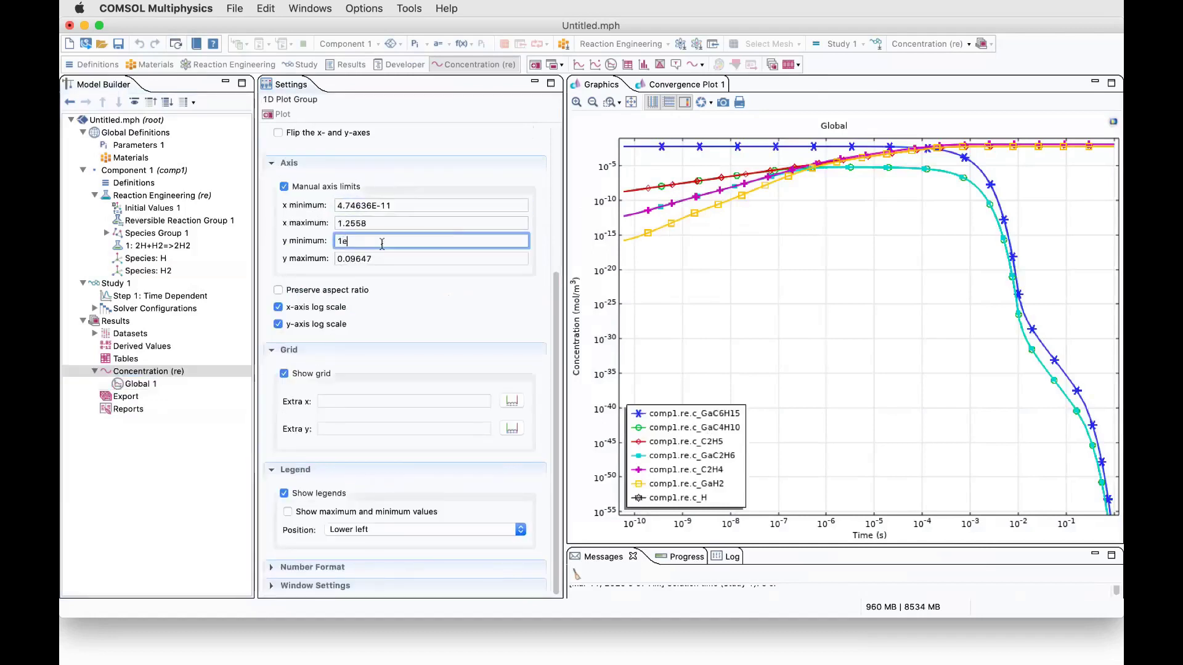
type("-5")
triple_click(374, 260)
type("0.01")
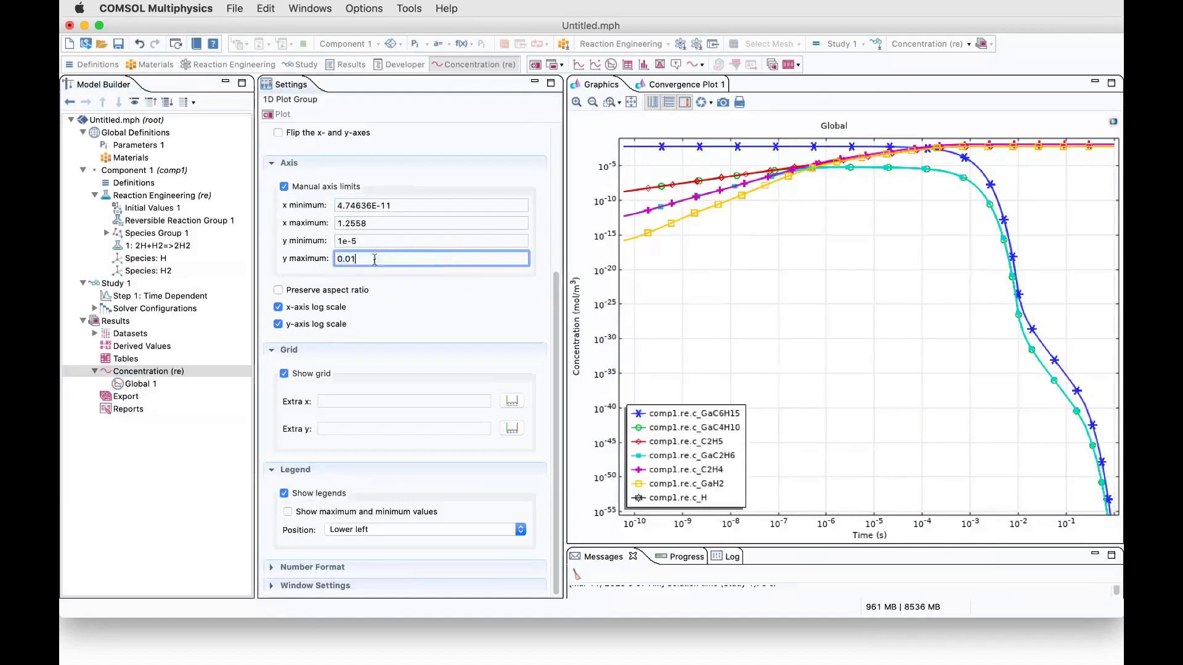
key("BackSpace")
key("BackSpace")
type("1")
left_click(274, 115)
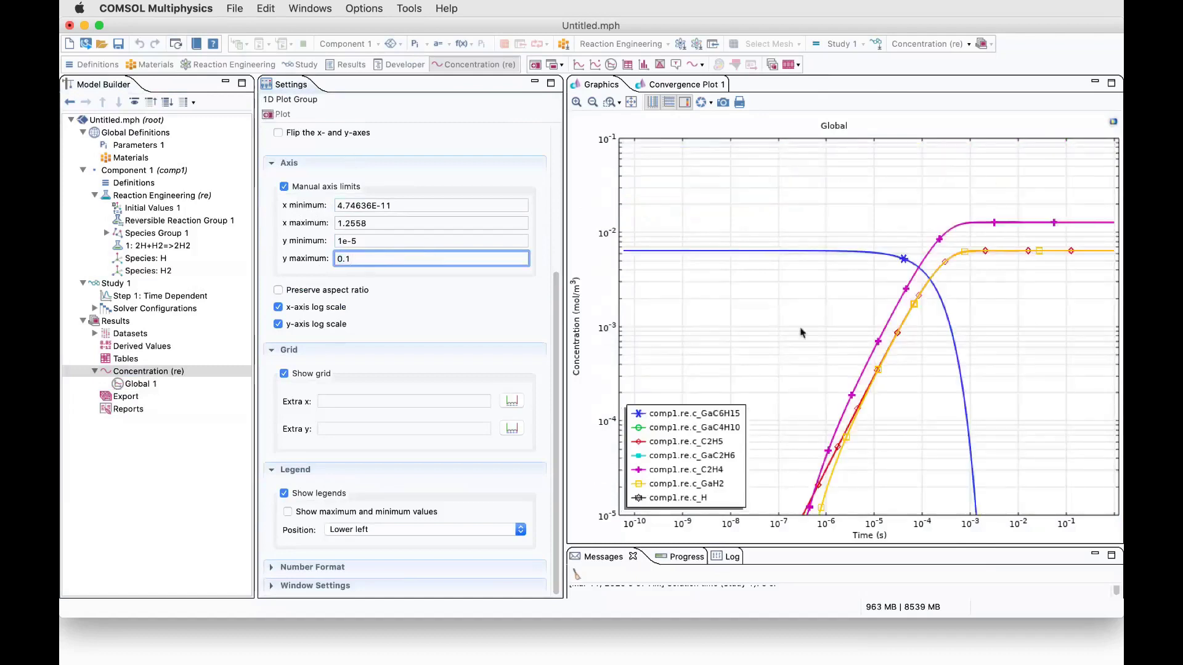
- Zoom out and pan the reduced-mechanism plot to examine the low-concentration species curves
left_click(593, 102)
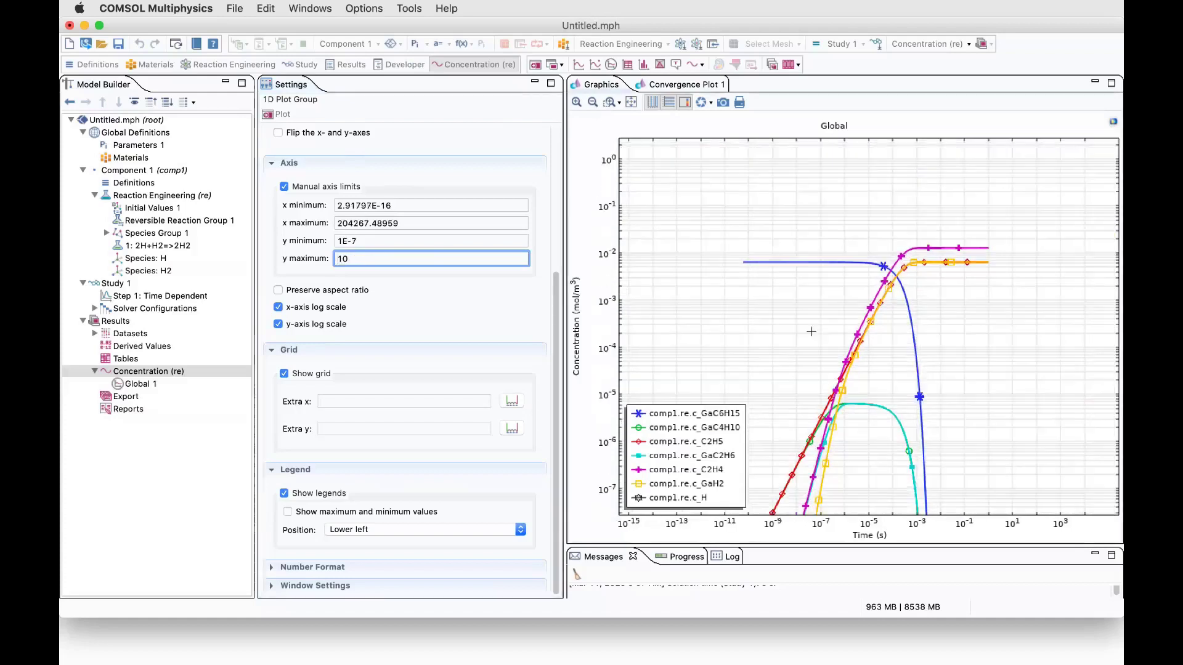
left_click_drag(826, 356, 829, 360)
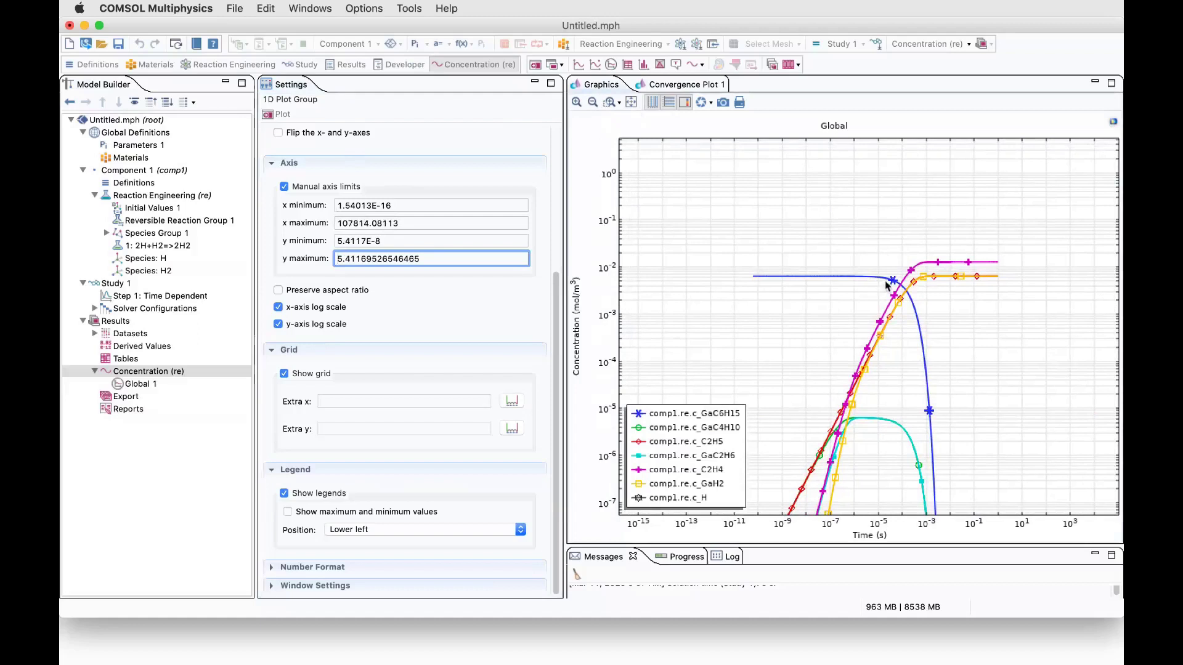
- Set the Concentration (re) plot's y-axis minimum back to 1e-5 and its y-axis maximum to 0.1
left_click(382, 241)
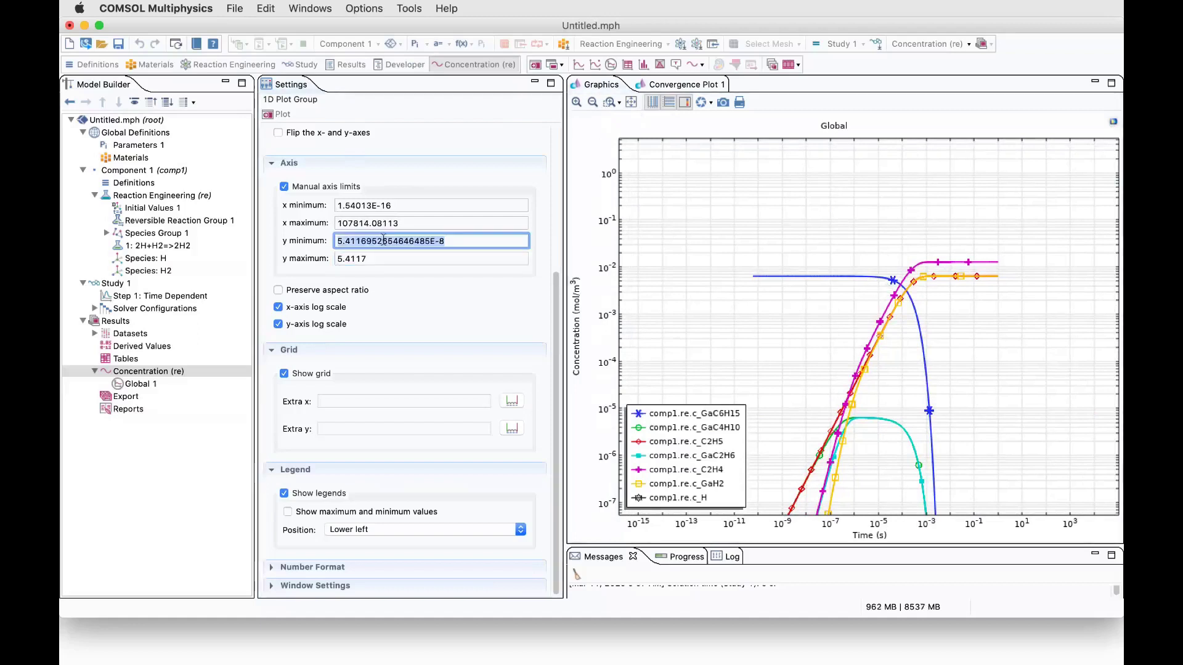
type("1e-5")
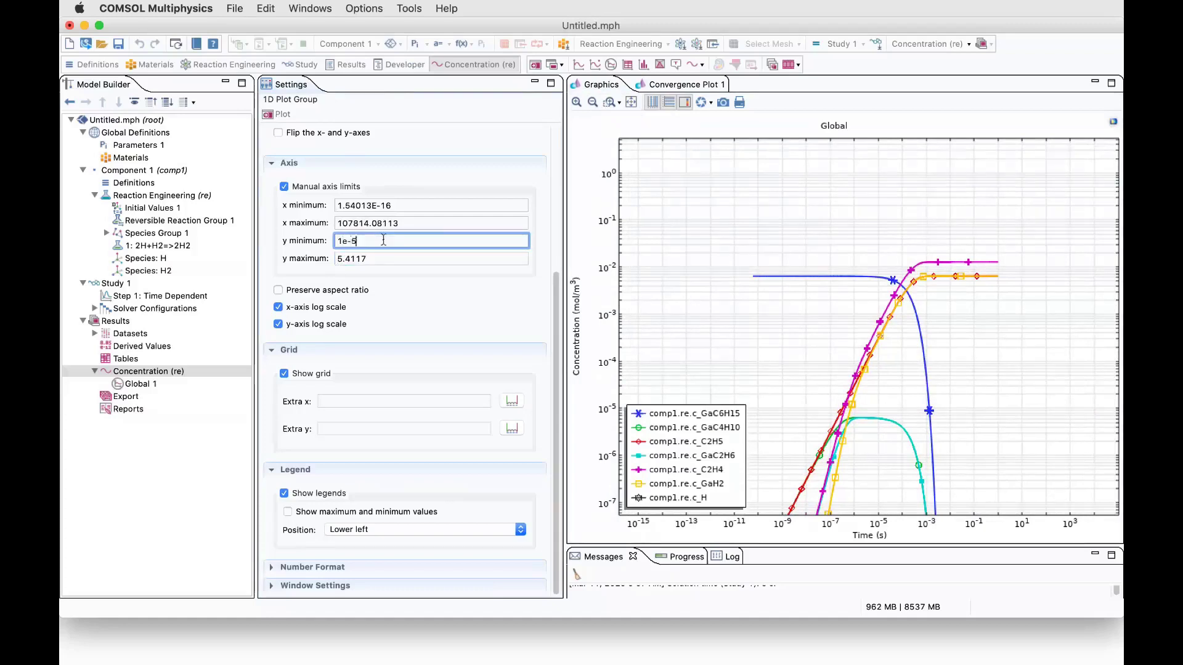
left_click(411, 259)
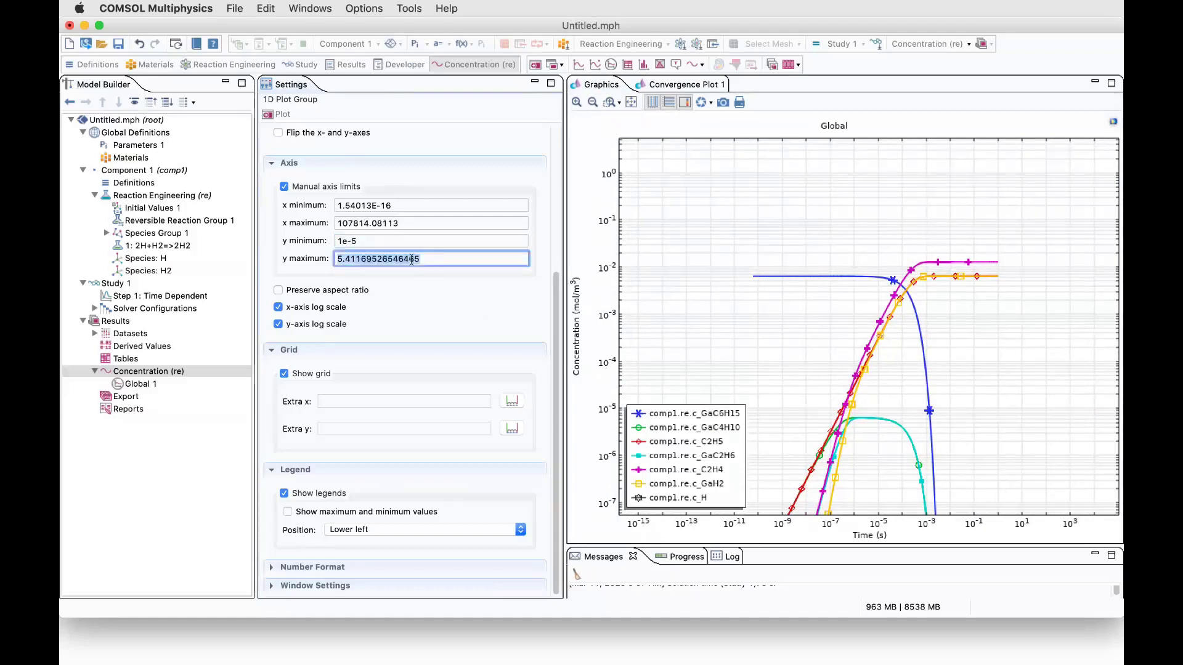
type("0.0")
key("BackSpace")
type("1")
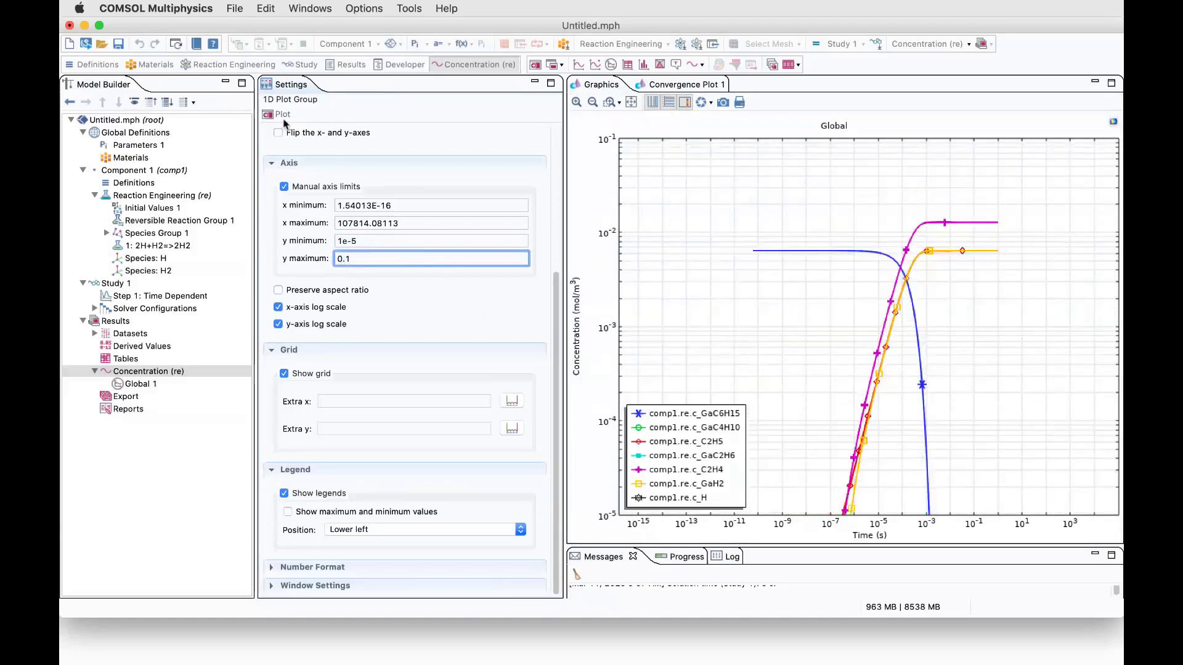
- Review the Reversible Reaction Group 1 and Species Group 1 nodes, and add a Generate Space-Dependent Model node to Reaction Engineering
left_click(143, 209)
left_click(144, 221)
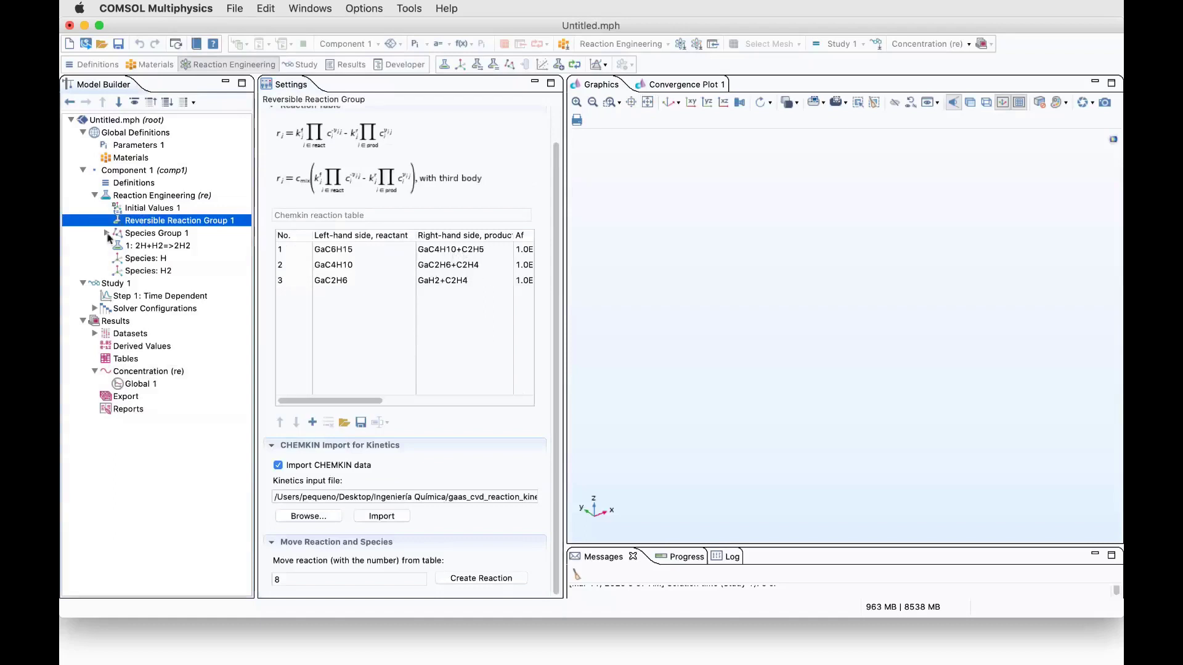
left_click(106, 233)
left_click(106, 234)
left_click(167, 196)
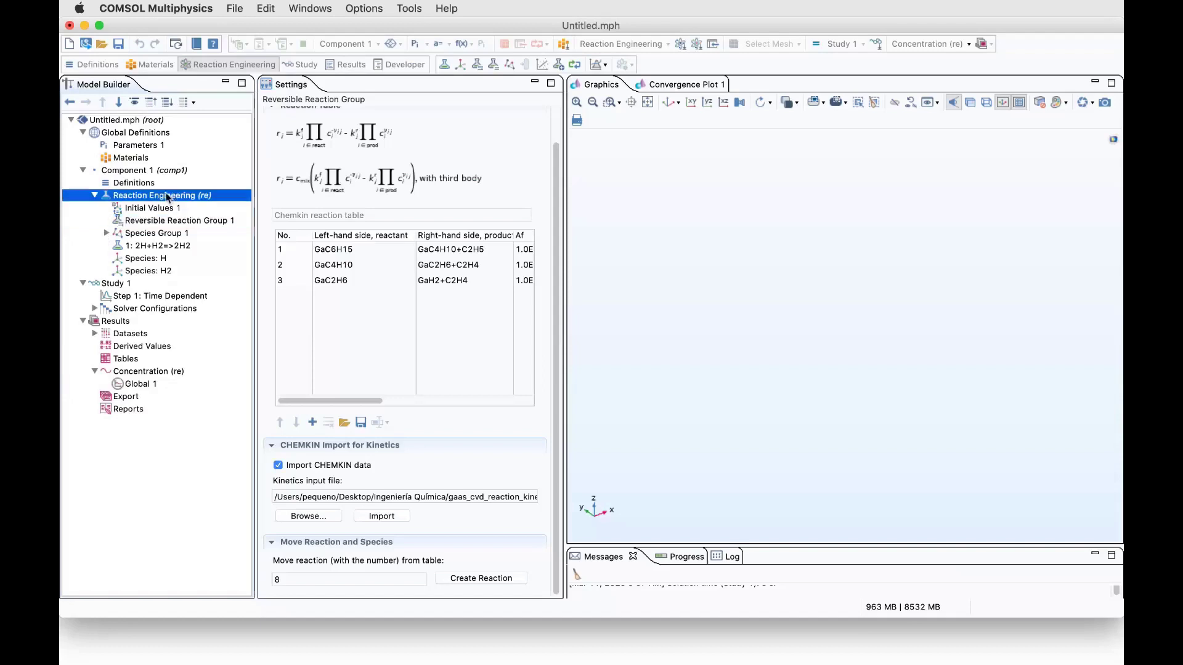
right_click(167, 196)
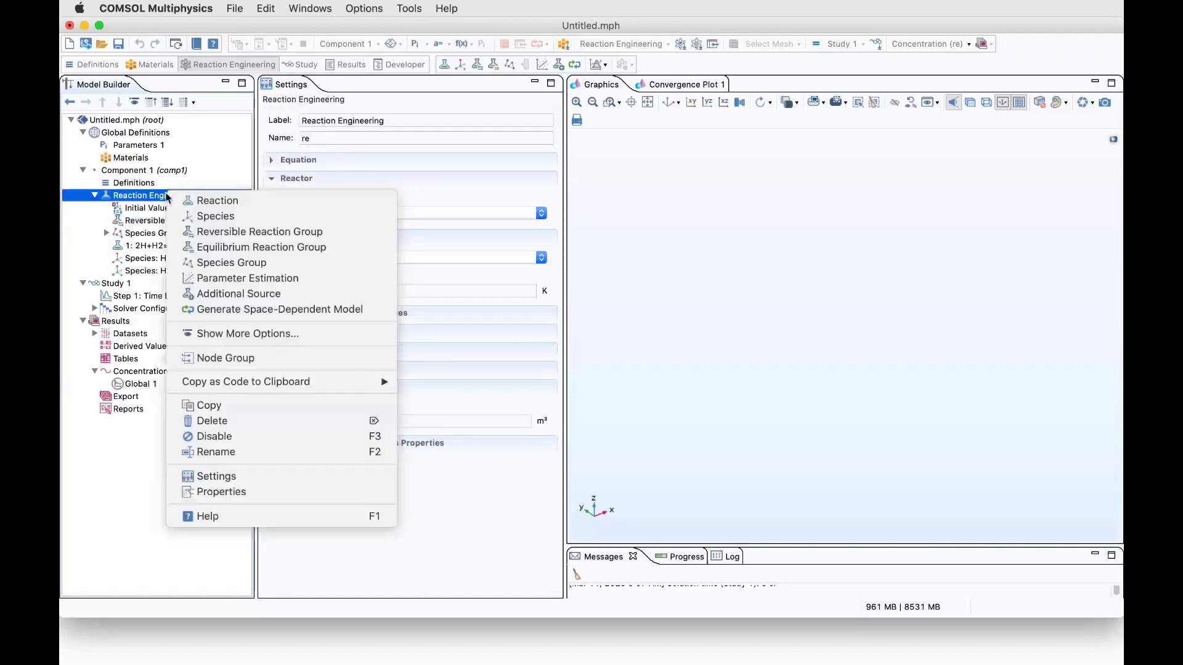
left_click(133, 198)
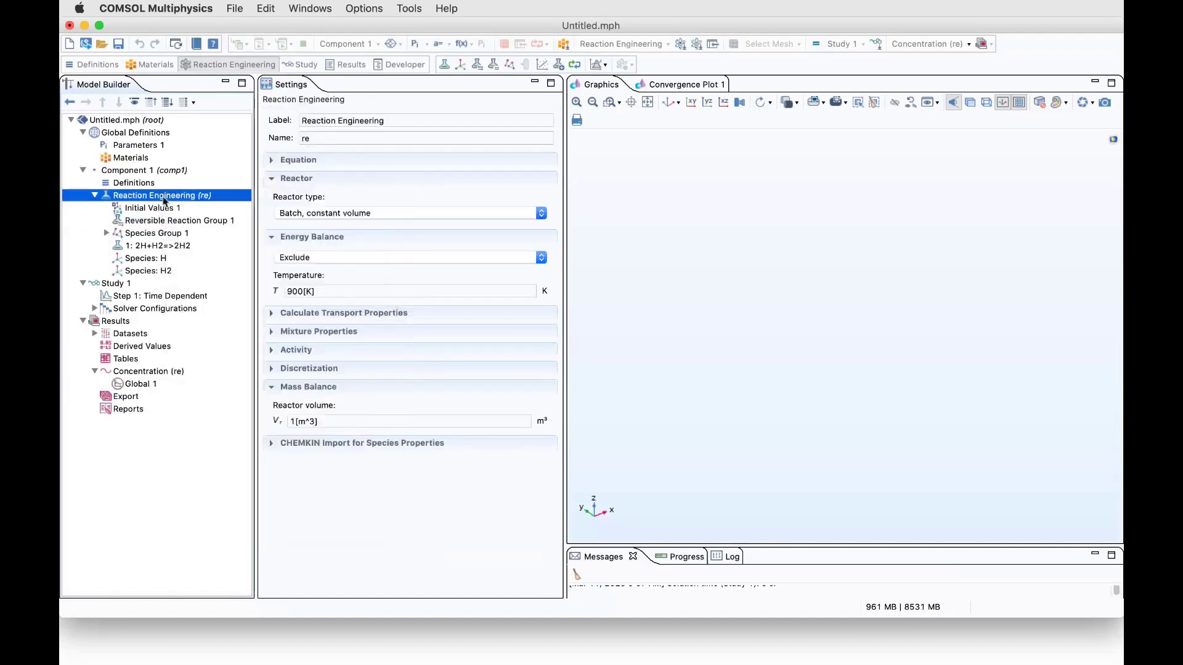
right_click(161, 198)
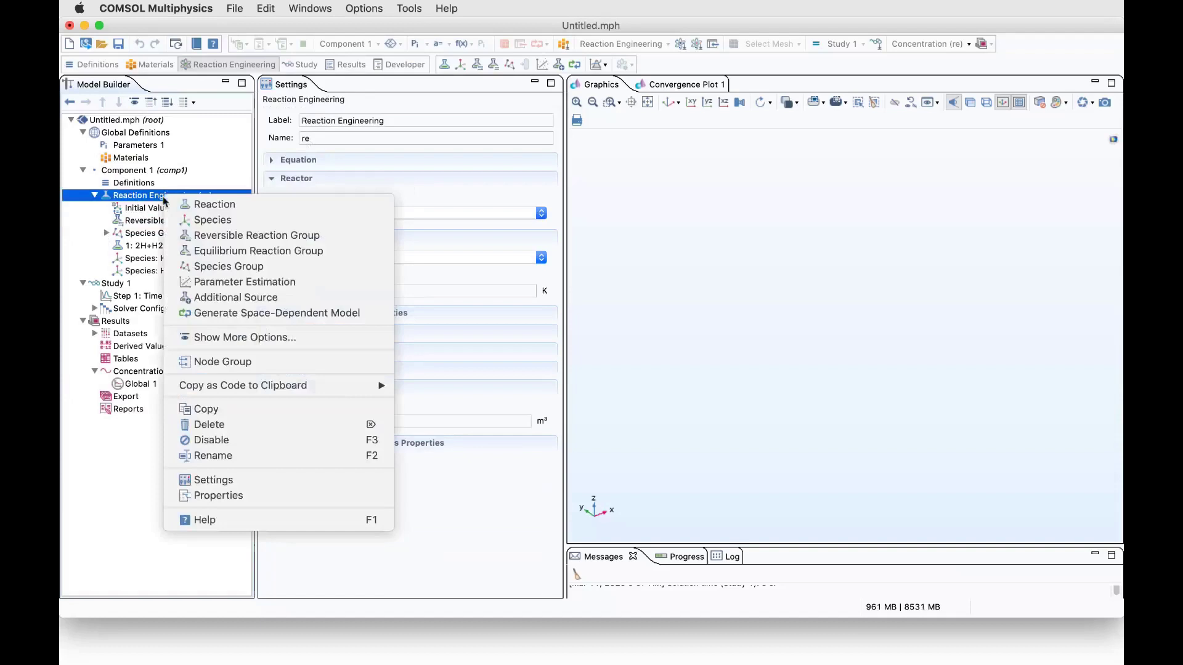
left_click(245, 315)
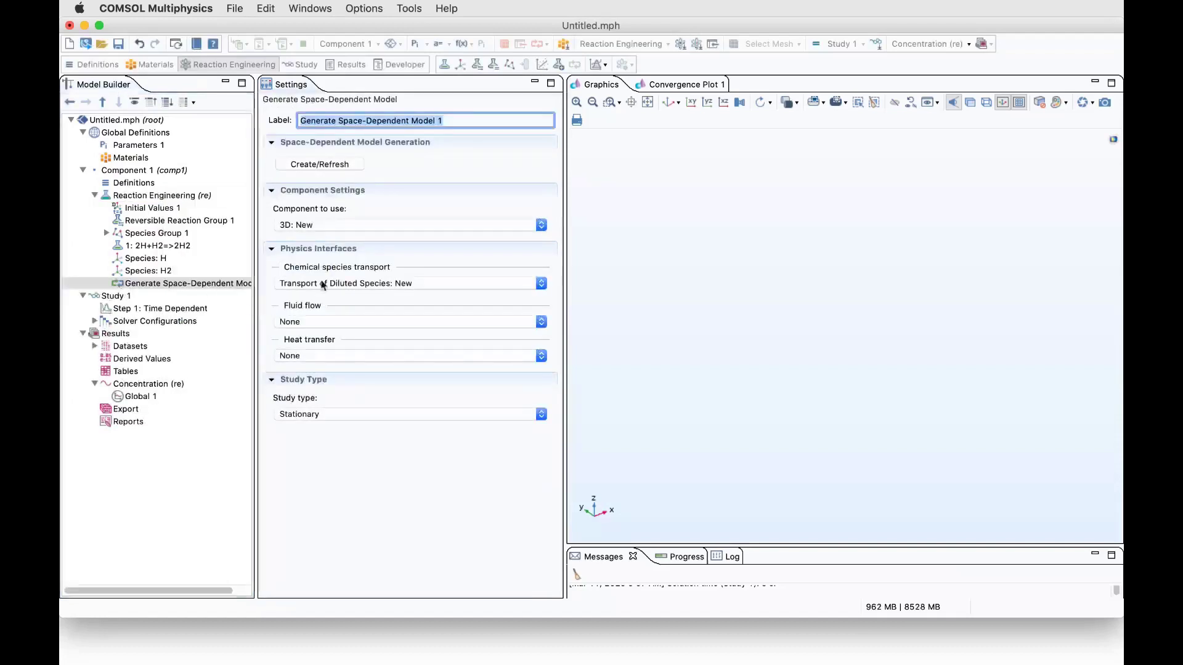
- Generate a new 2D component with Transport of Diluted Species, Laminar Flow, Heat Transfer in Fluids and a Stationary study
left_click(305, 226)
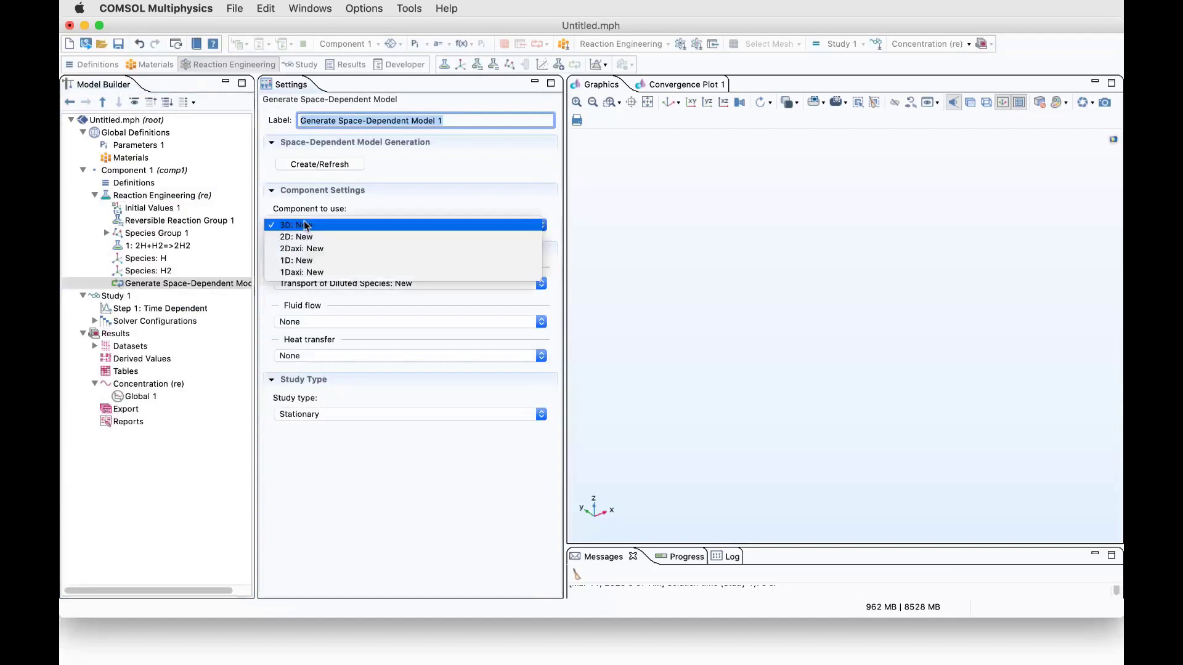
left_click(356, 239)
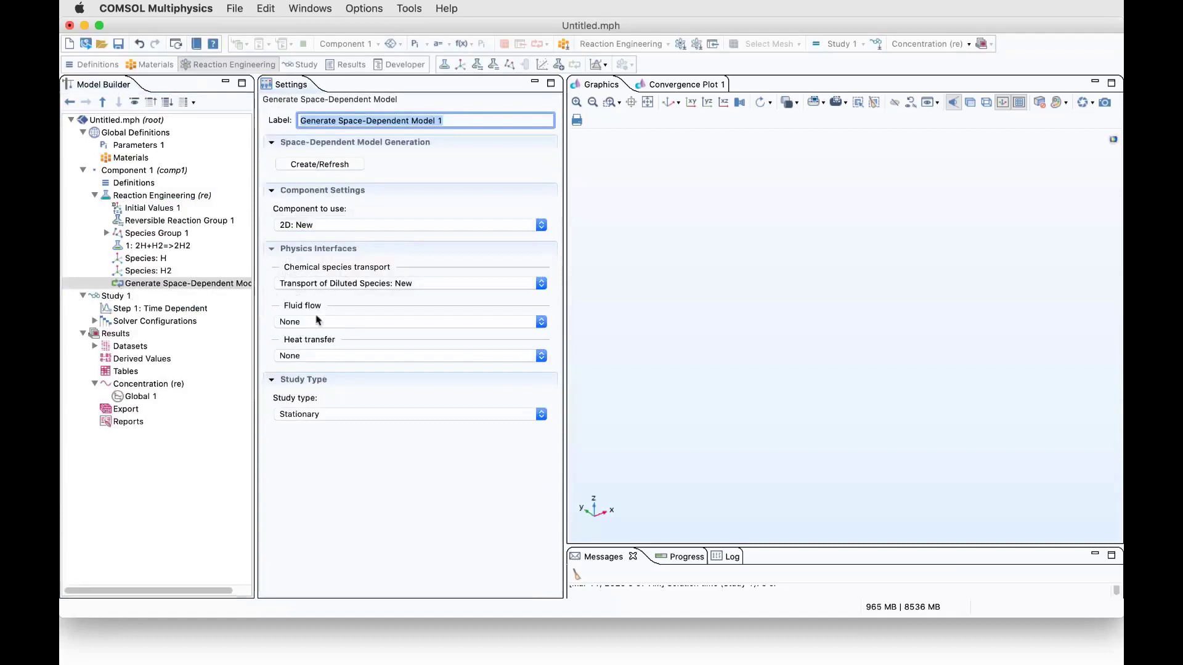
left_click(356, 323)
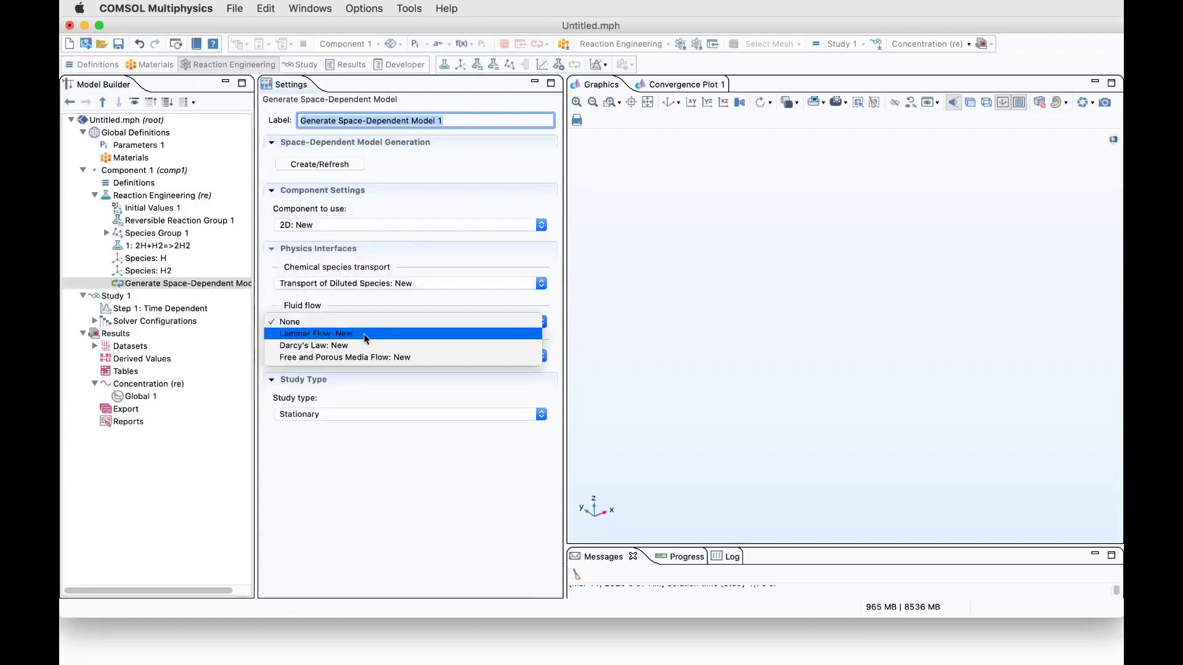
left_click(365, 335)
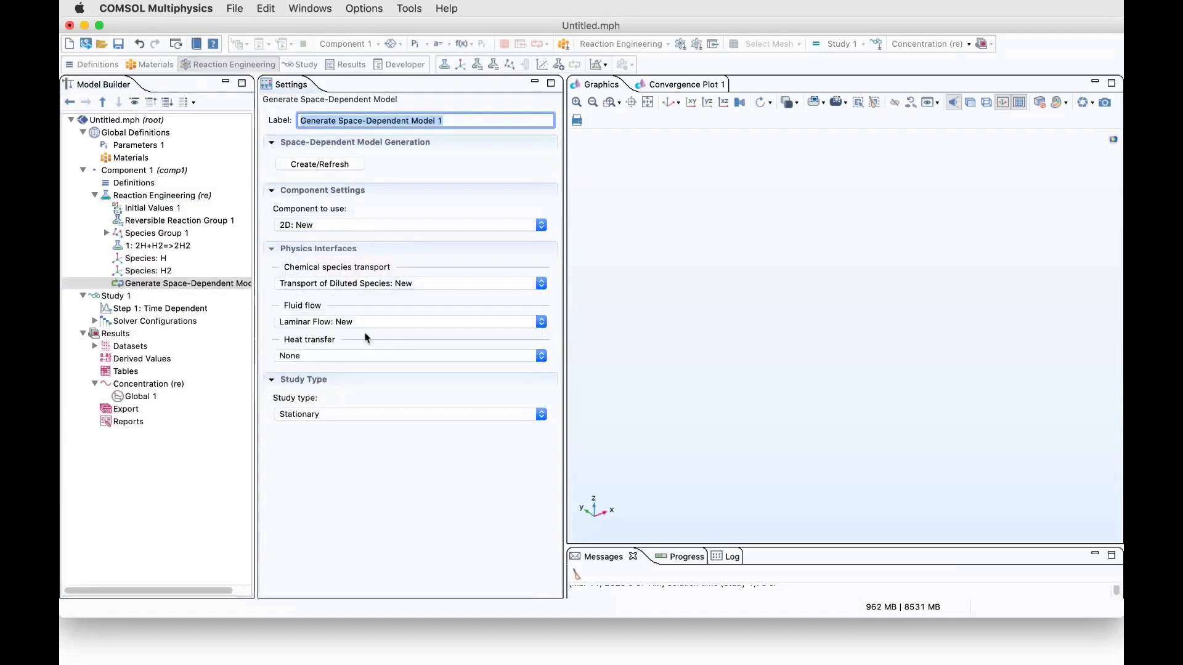
left_click(319, 358)
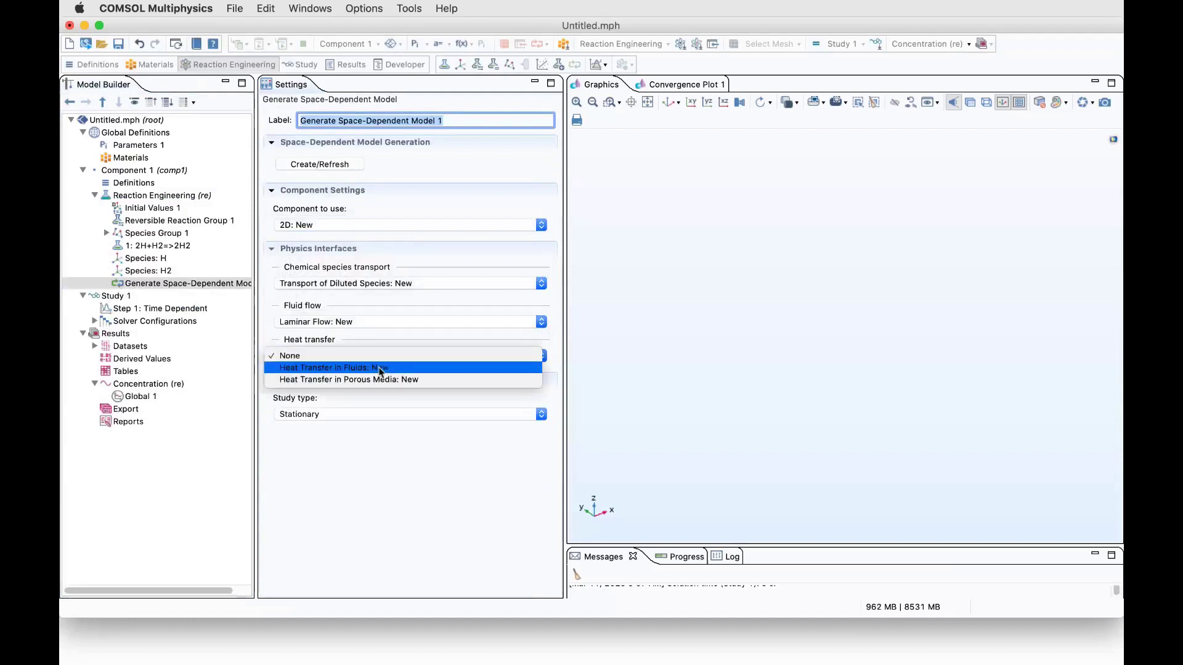
left_click(438, 370)
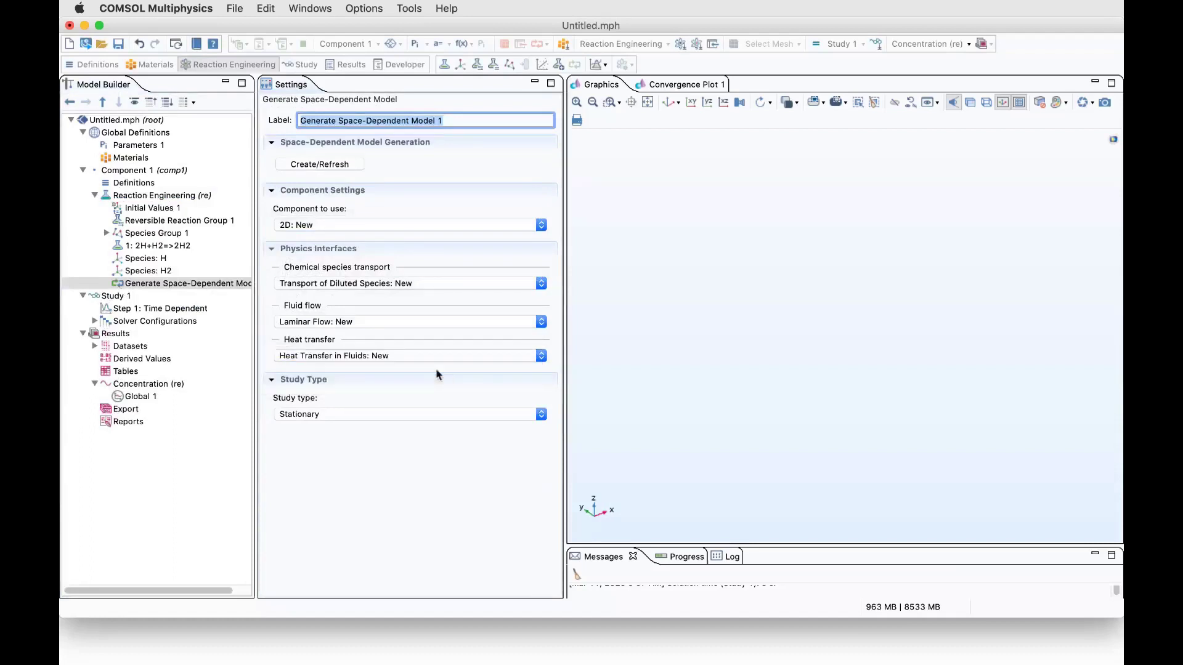
left_click(313, 414)
left_click(314, 416)
left_click(330, 165)
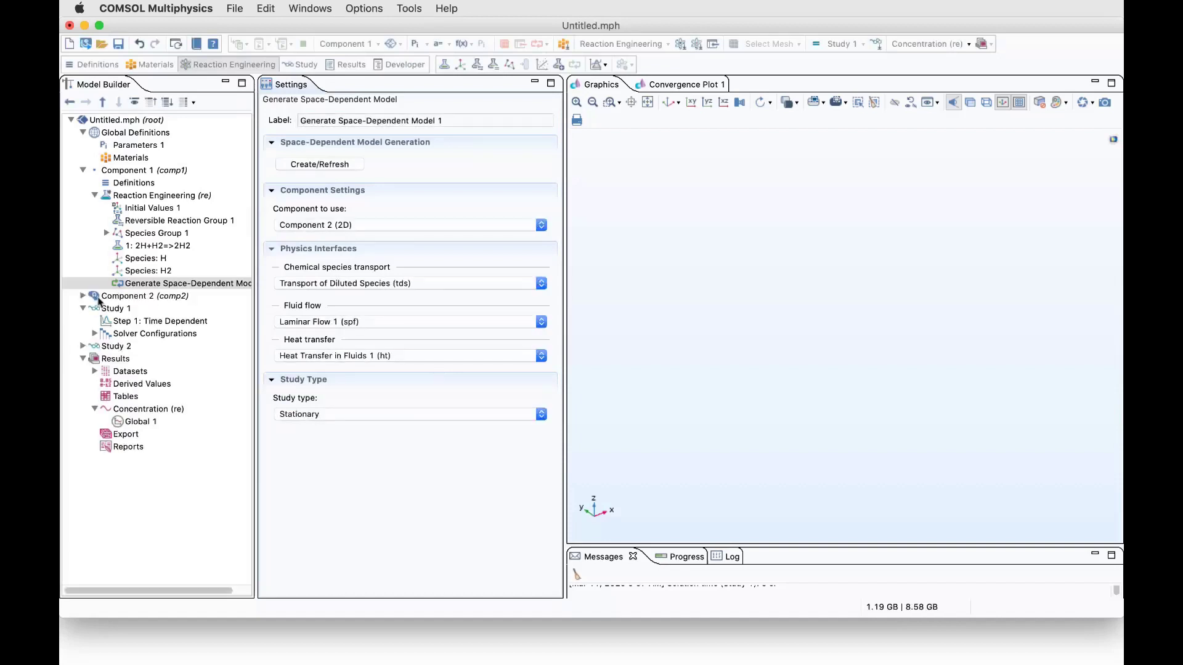
- Collapse Component 1 and examine the nodes of the generated Component 2 and the Stationary step of Study 2
left_click(94, 195)
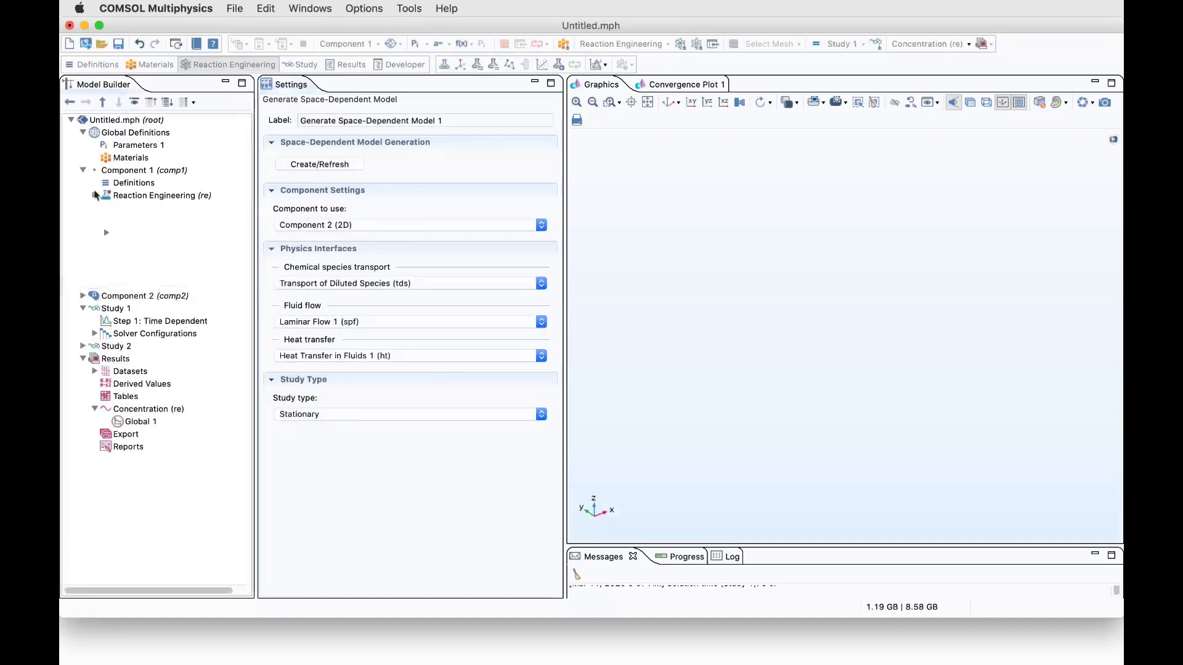
left_click(83, 171)
left_click(113, 172)
left_click(113, 183)
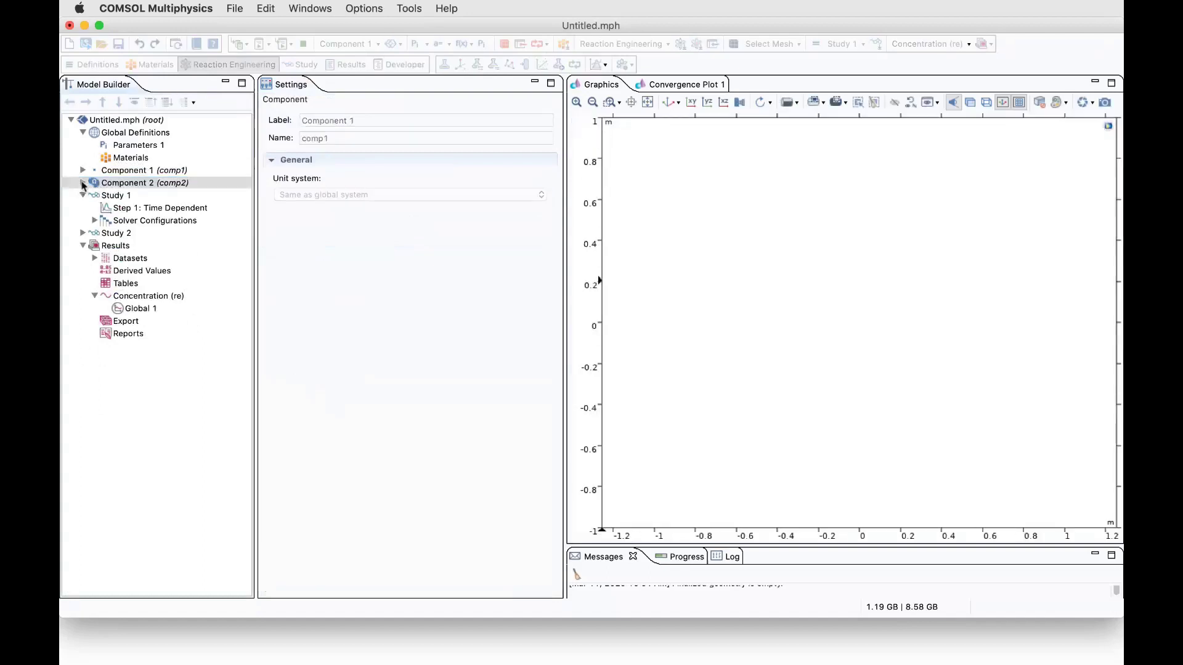
left_click(83, 182)
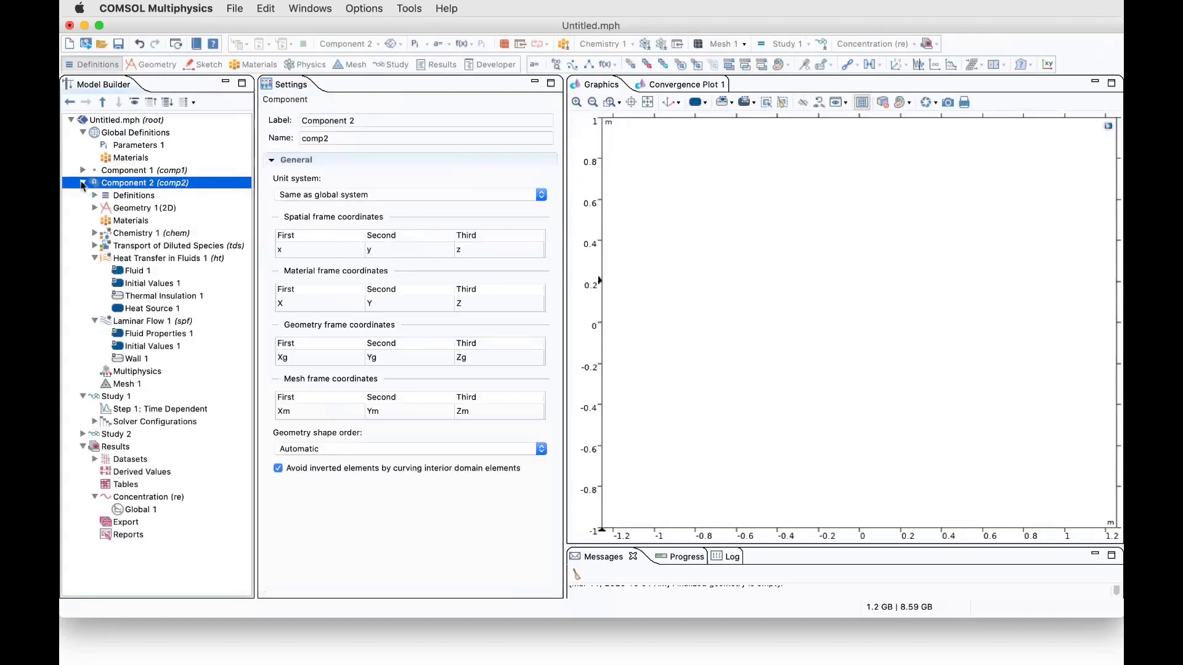
double_click(116, 435)
left_click(125, 447)
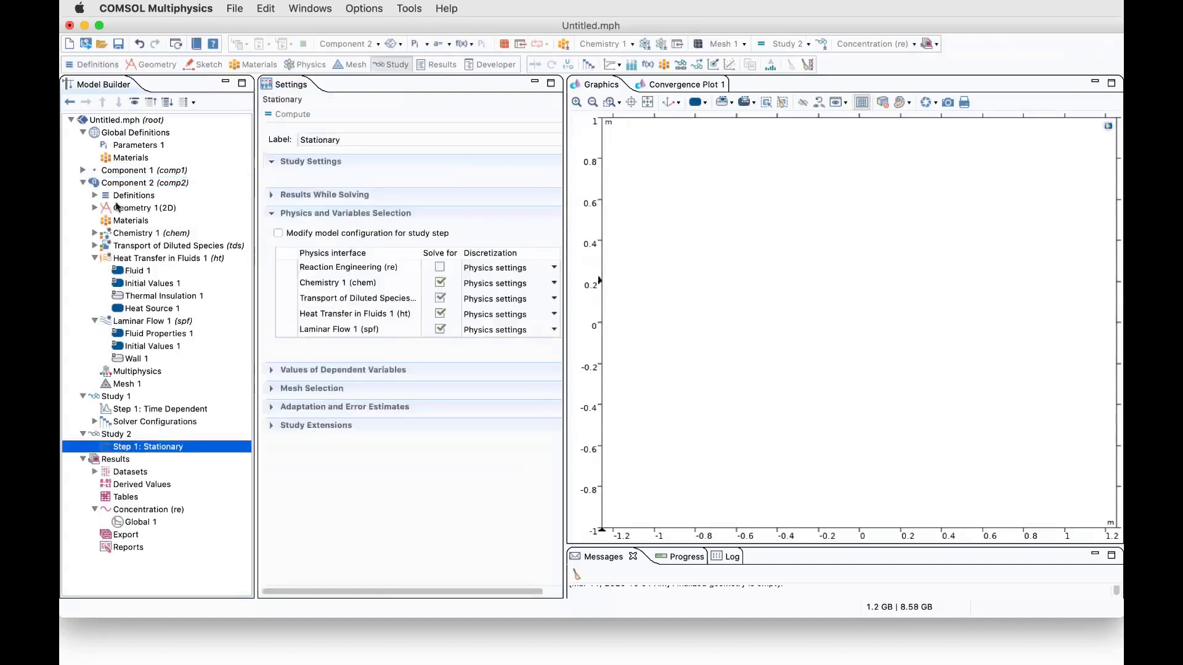
- Examine Component 2's Chemistry, Transport of Diluted Species, Heat Transfer in Fluids and Laminar Flow interfaces, including the transferred reaction group
left_click(114, 184)
left_click(92, 208)
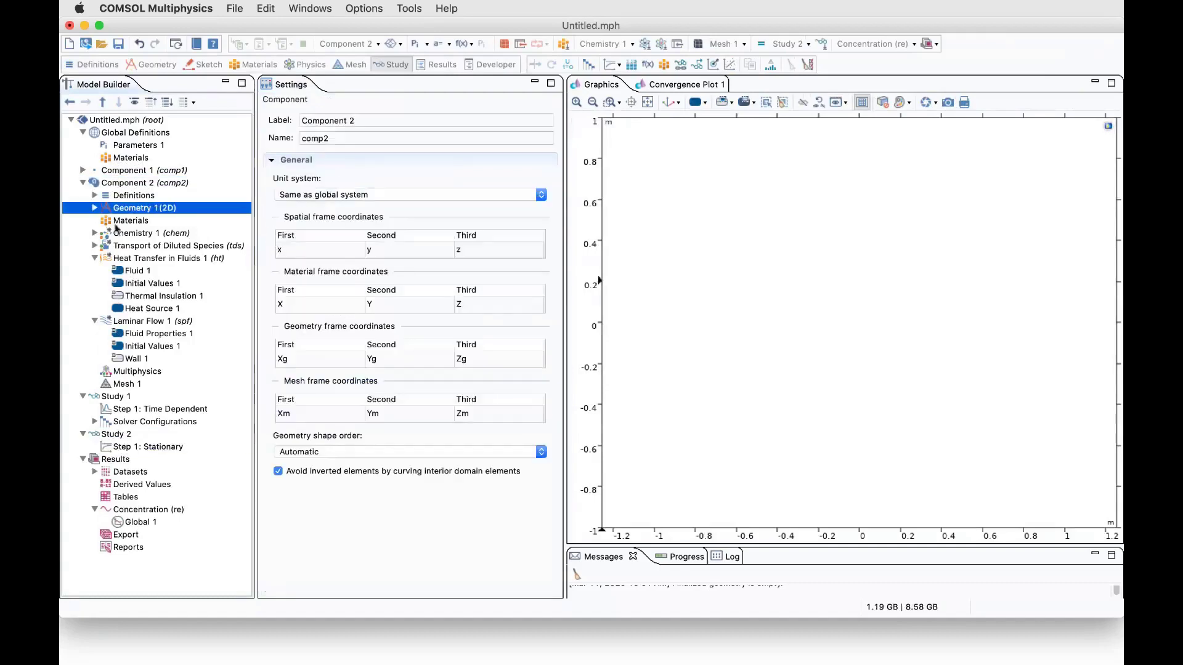
left_click(94, 234)
left_click(94, 235)
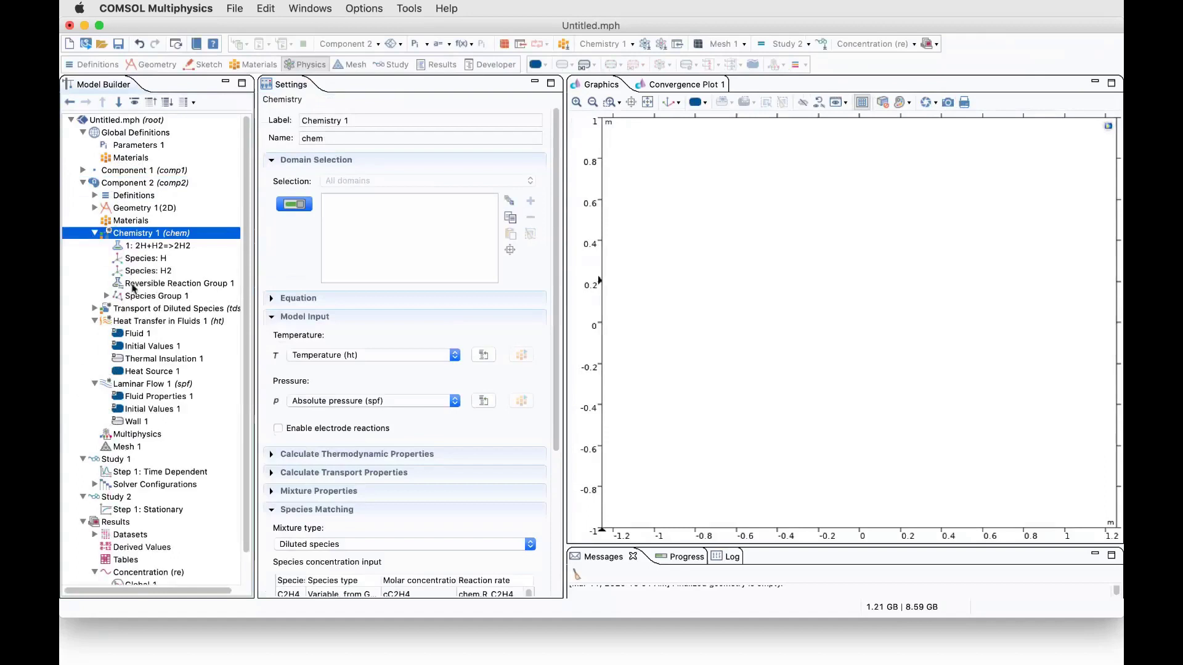
left_click(132, 285)
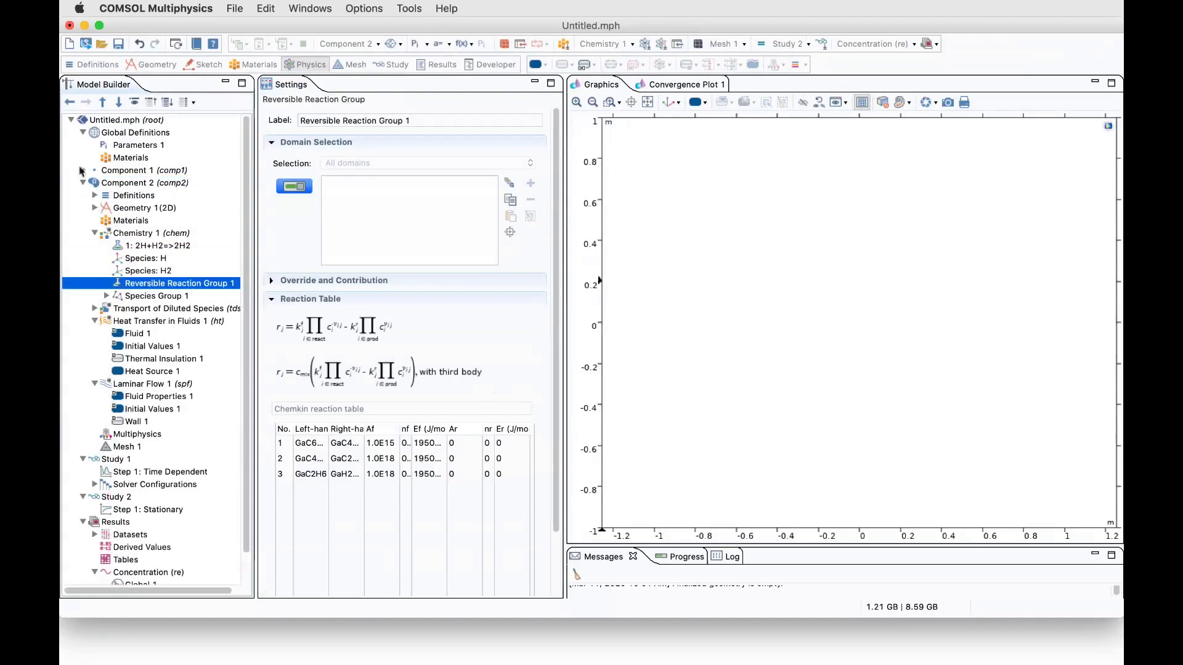
left_click(131, 235)
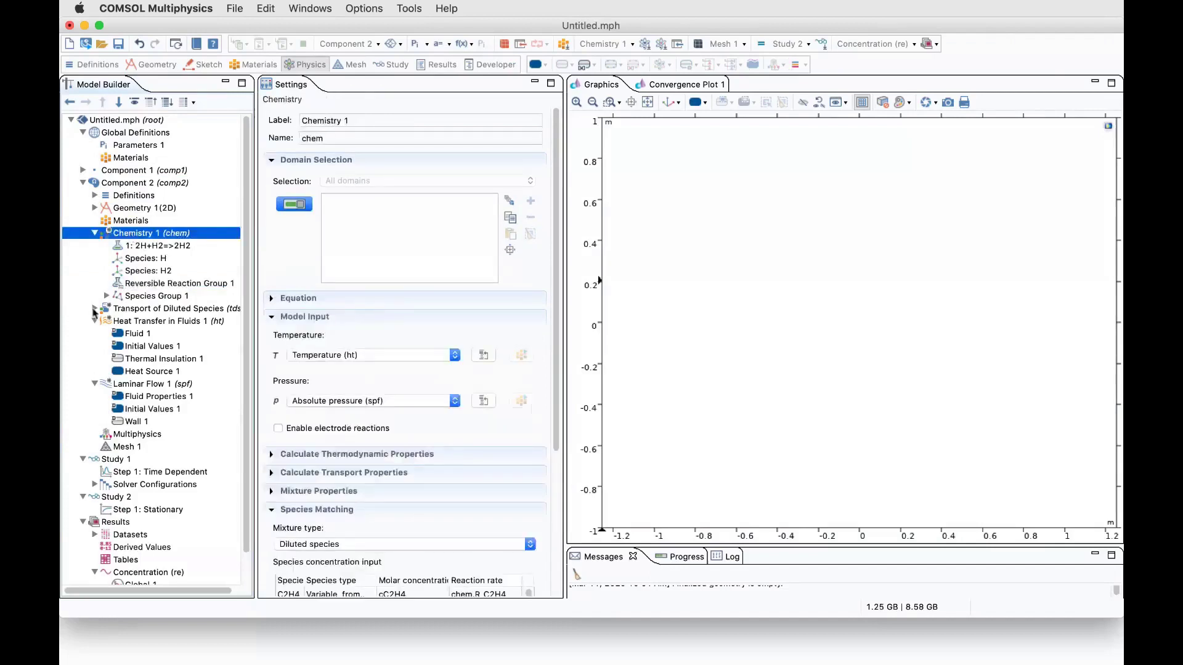
left_click(94, 310)
left_click(156, 312)
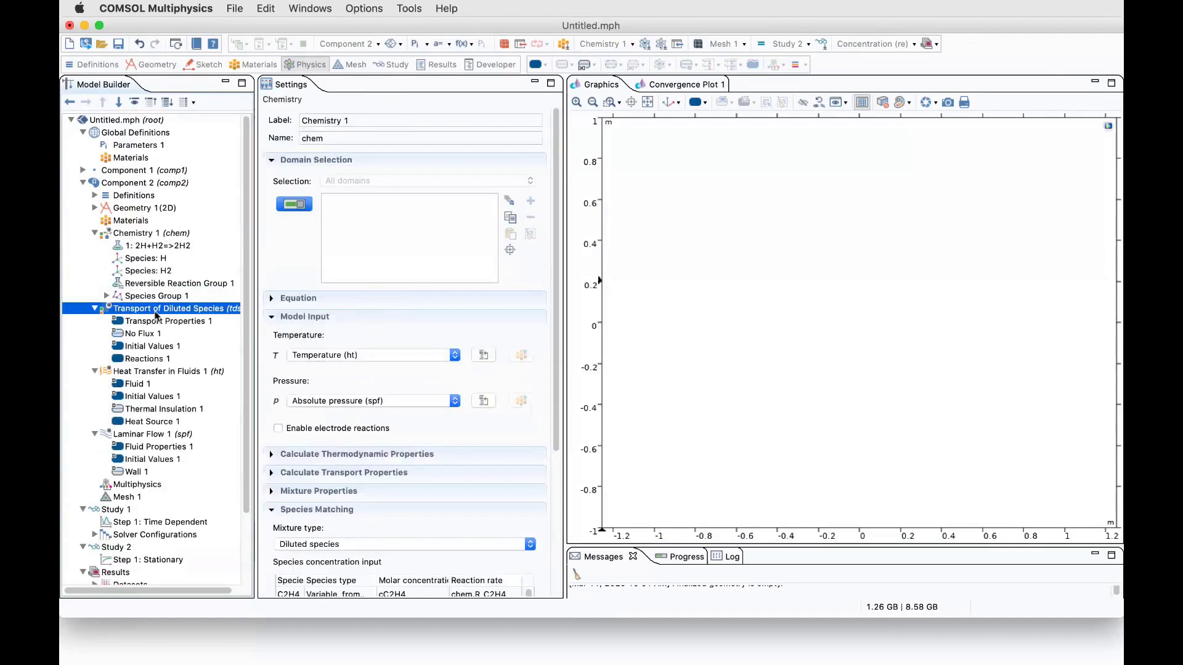
left_click(154, 371)
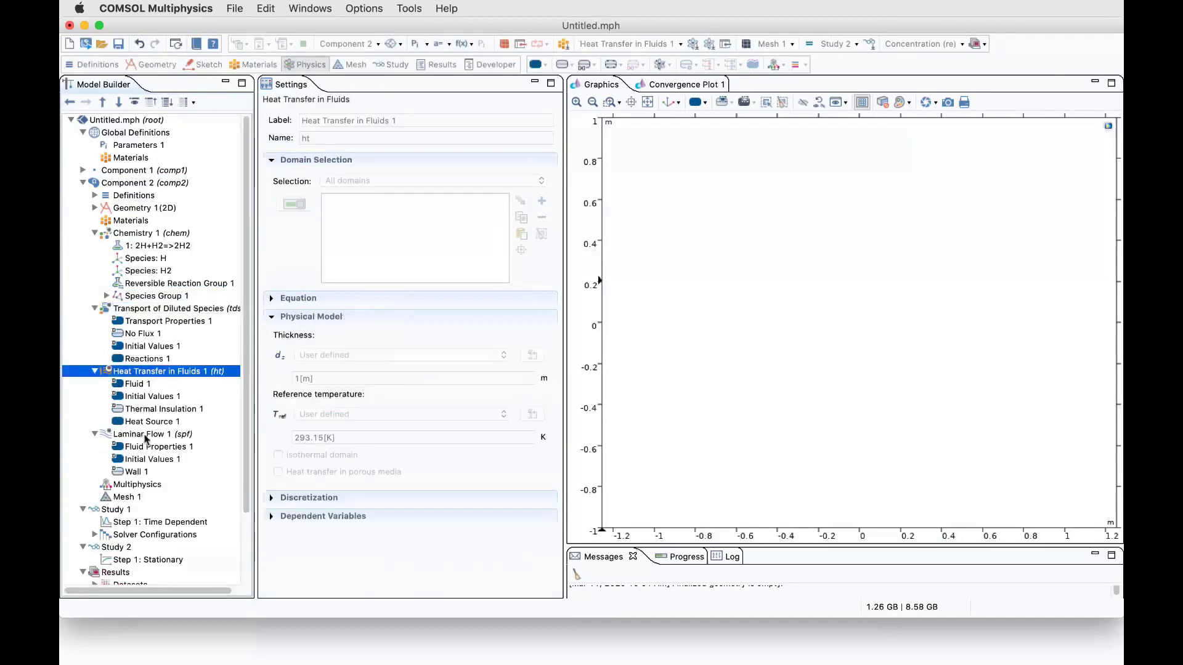
left_click(146, 435)
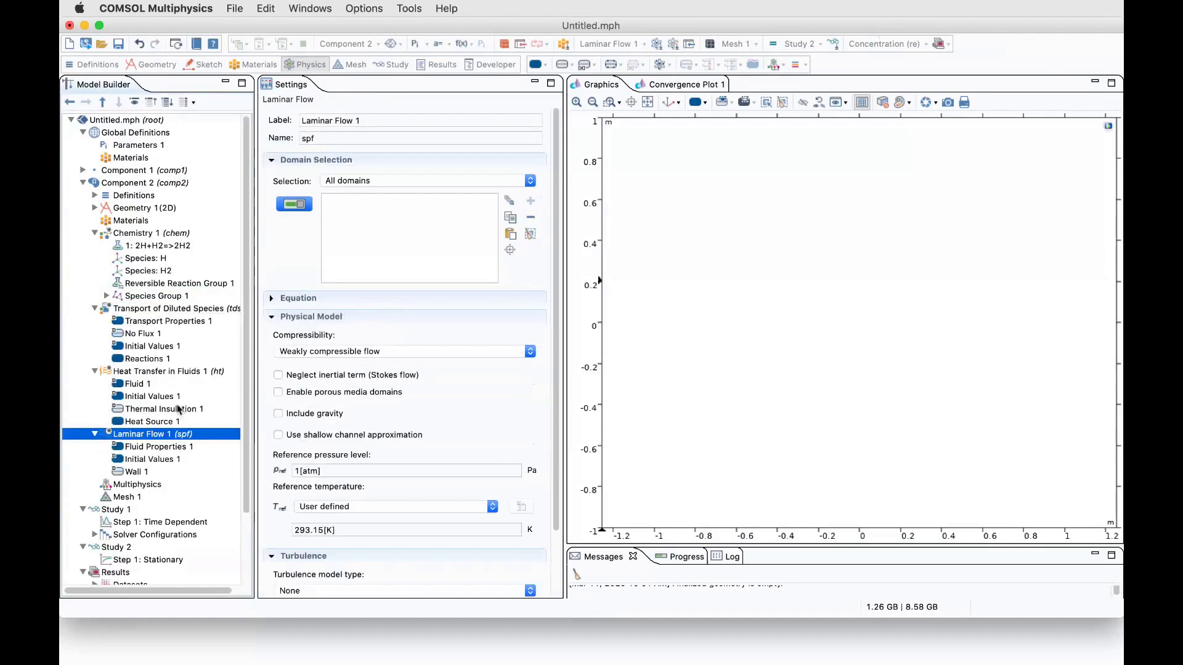
- Delete the generated Component 2 from the model
left_click(140, 184)
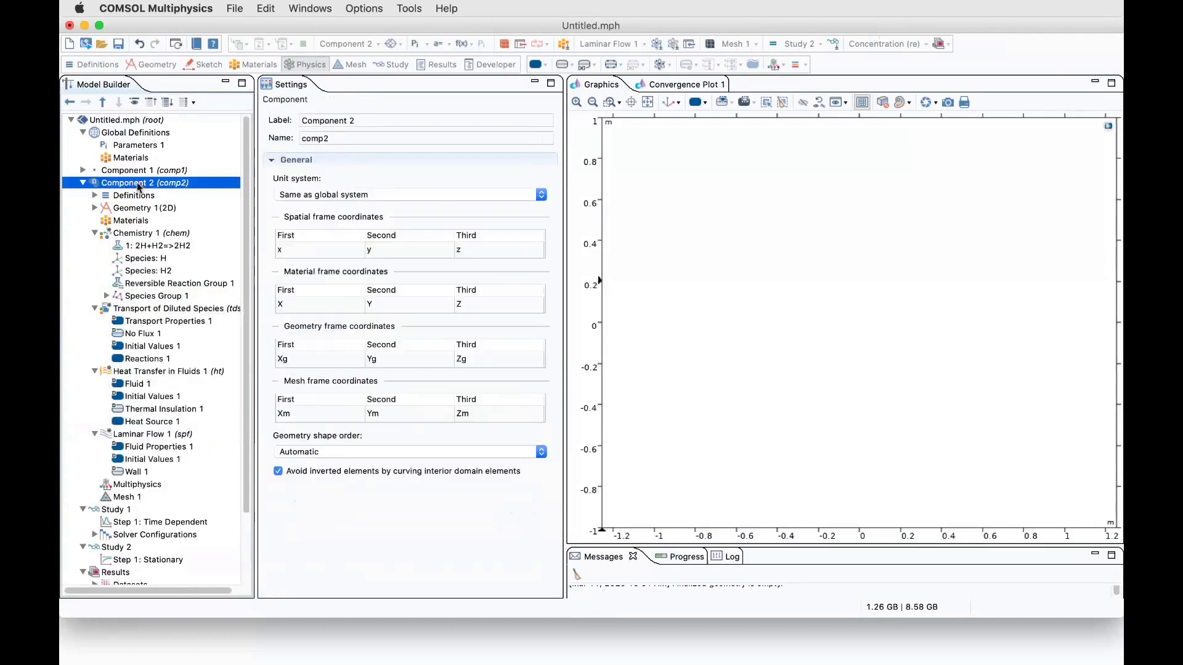
right_click(137, 186)
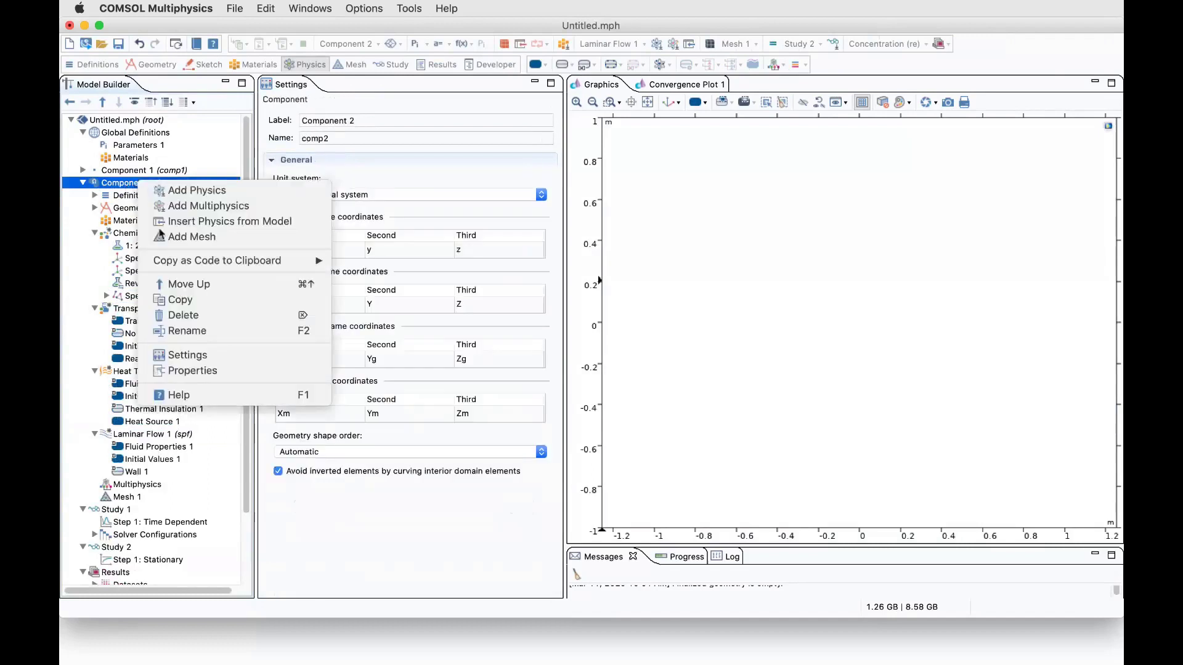
left_click(184, 315)
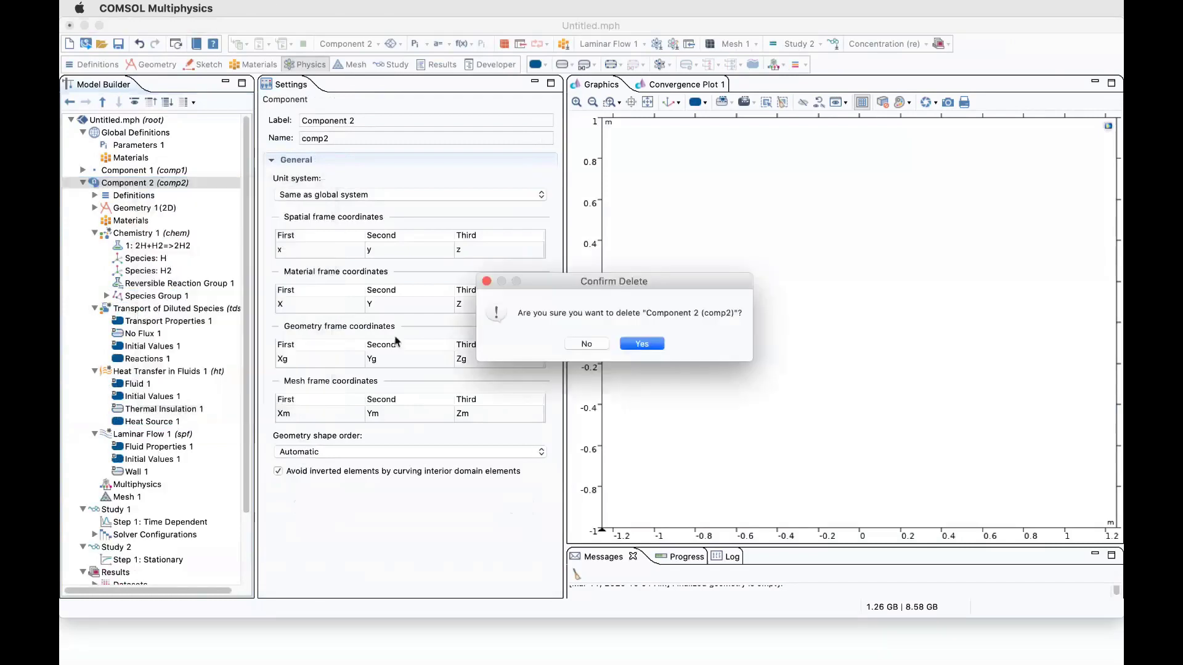
key("Return")
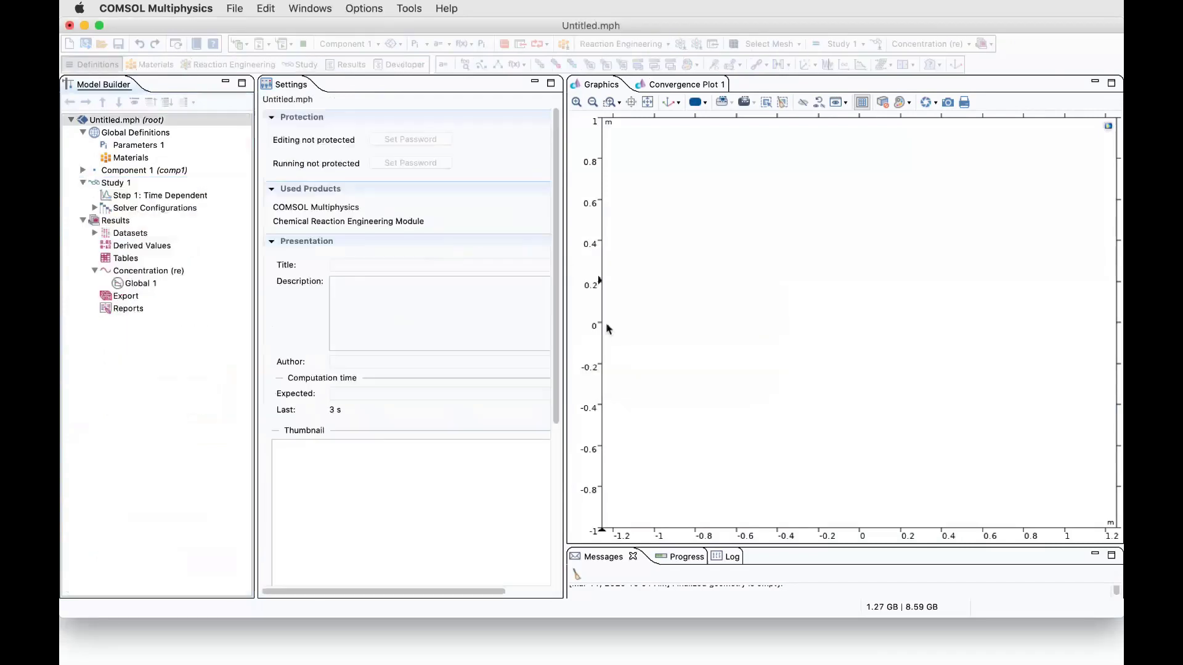
- Add an empty 2D component to the model and select its Geometry 1 node
right_click(140, 123)
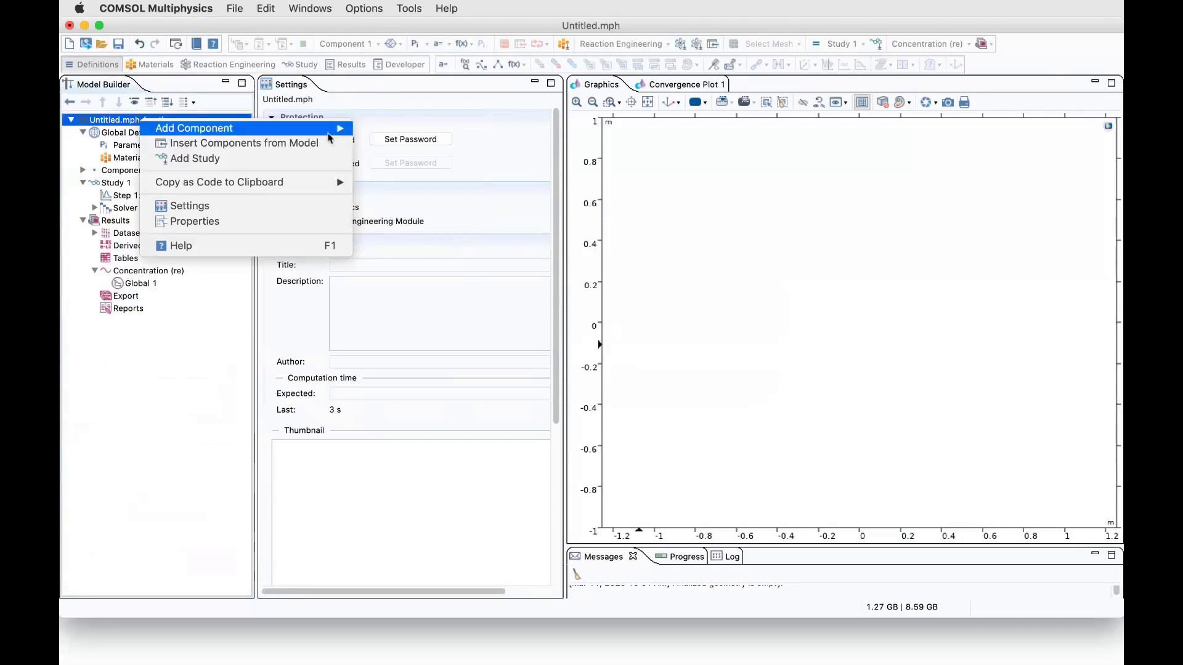
left_click(399, 162)
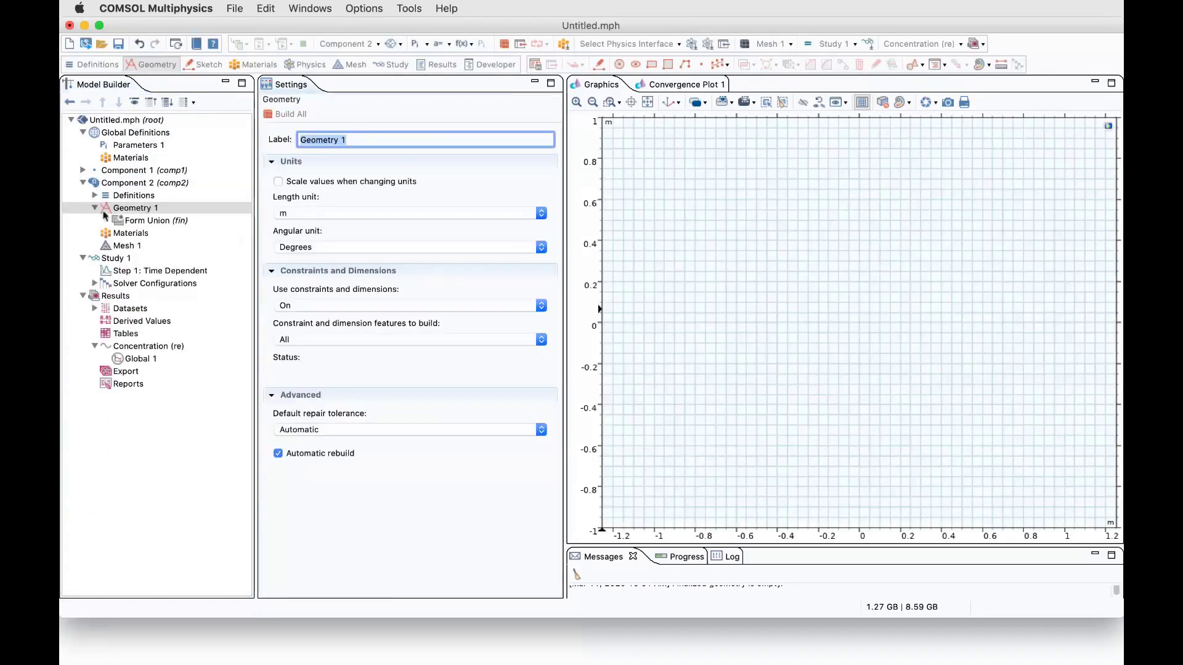
left_click(94, 209)
left_click(94, 208)
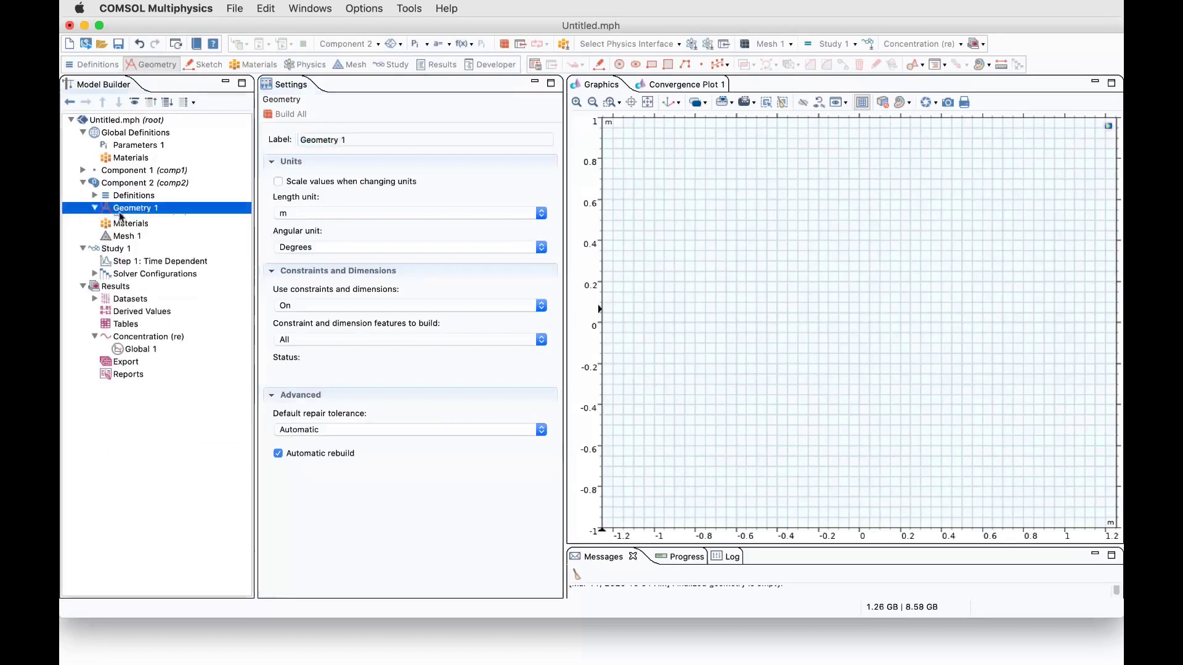
- Expand Component 2's Geometry 1 and Definitions nodes and collapse Global Definitions in the model tree
left_click(94, 208)
right_click(90, 210)
left_click(91, 209)
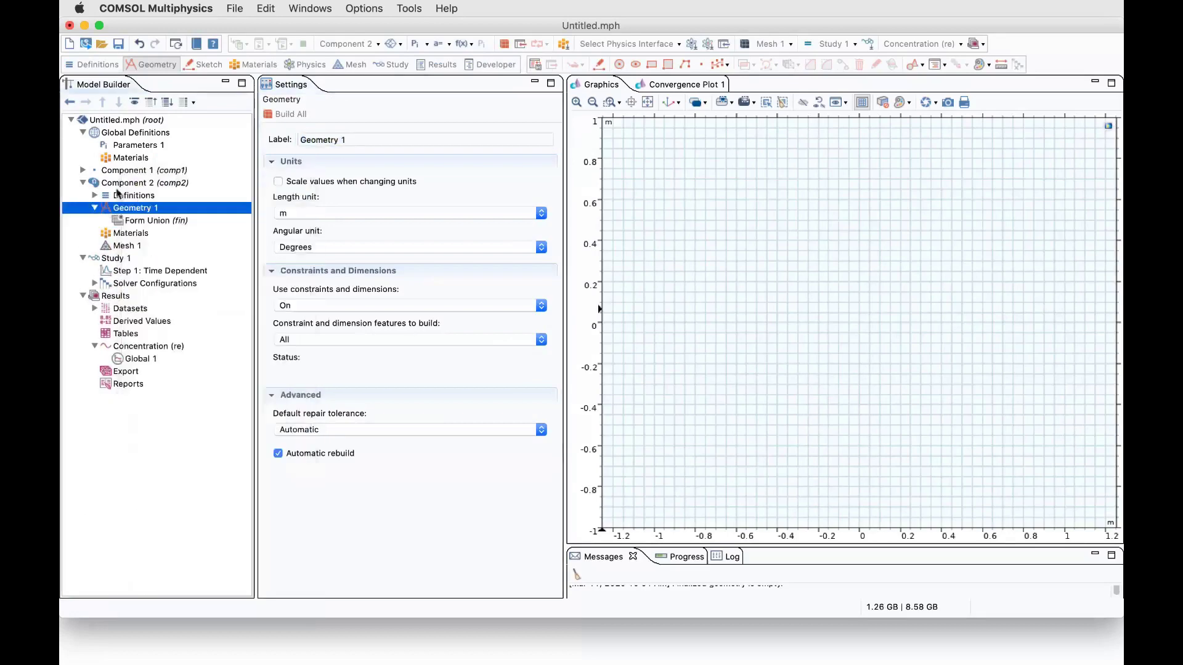
left_click(95, 195)
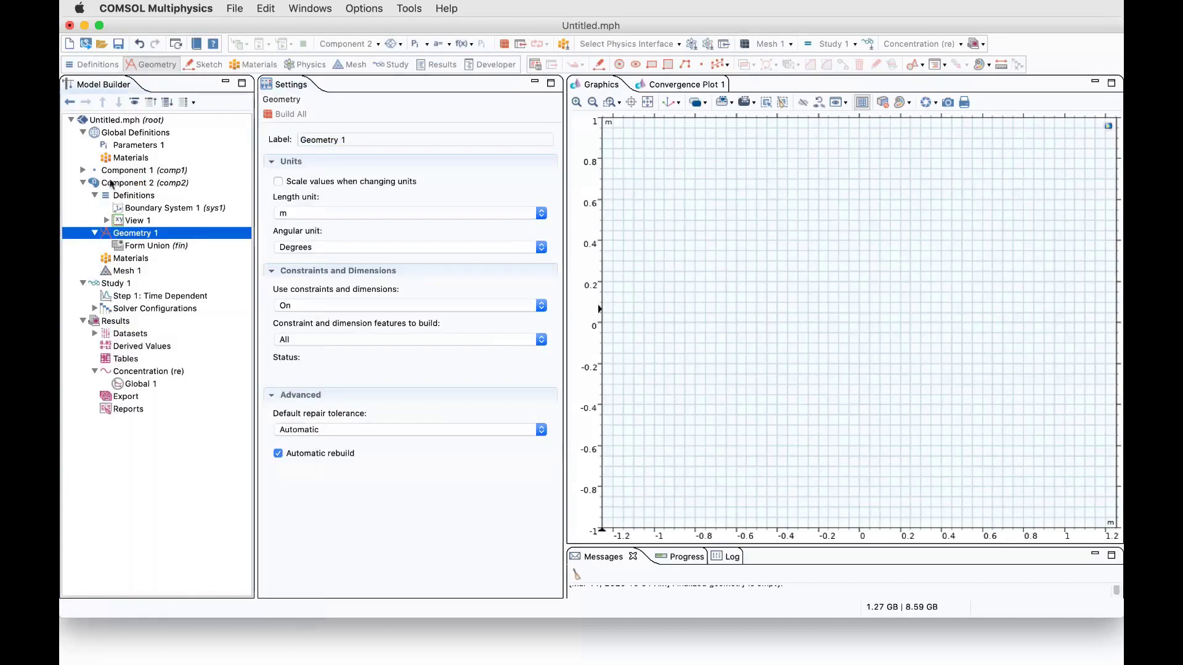
left_click(82, 132)
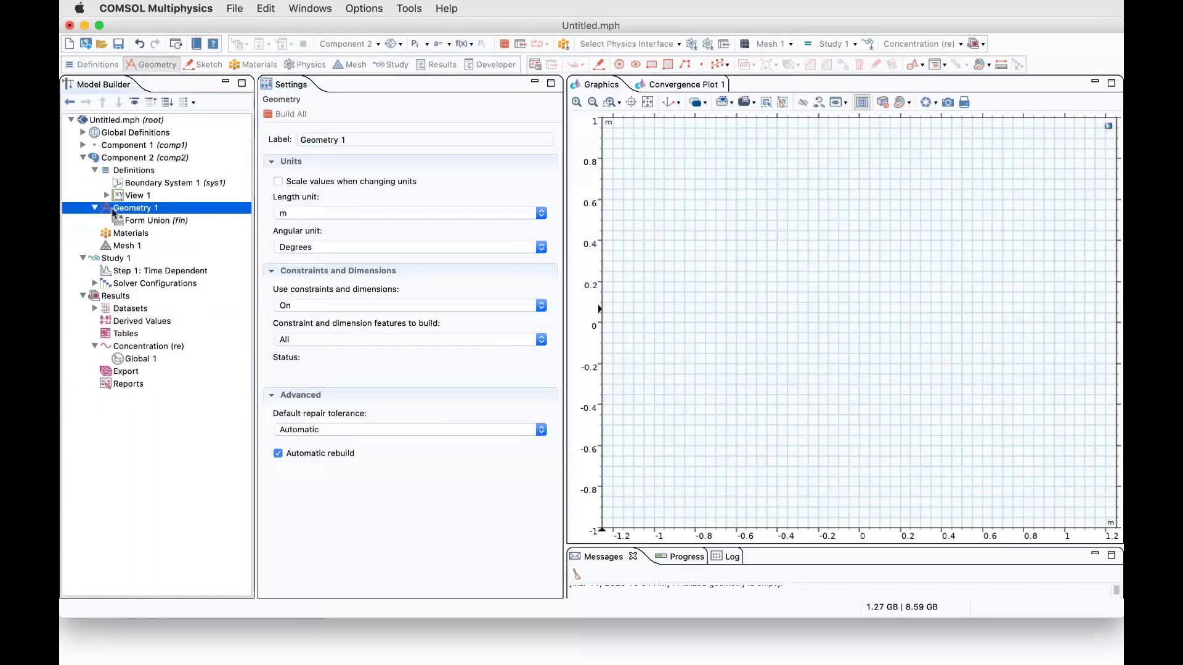
- Insert the geometry sequence from gaas_cvd.mph into Component 2's Geometry 1
right_click(113, 211)
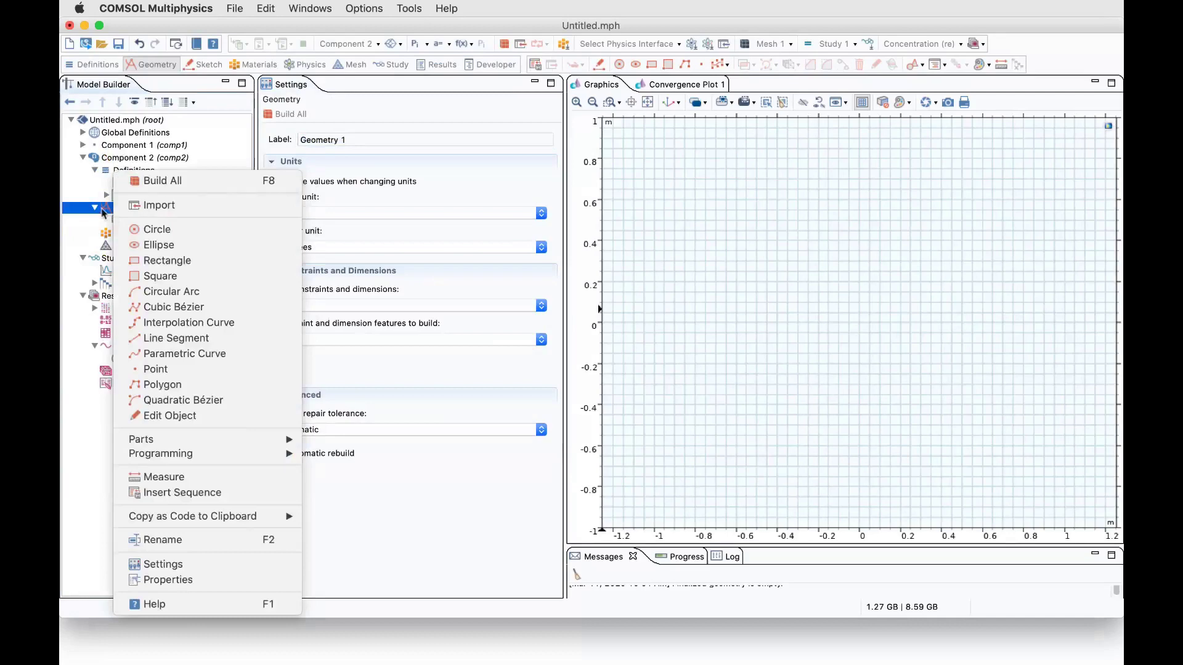
left_click(103, 213)
right_click(103, 213)
left_click(182, 492)
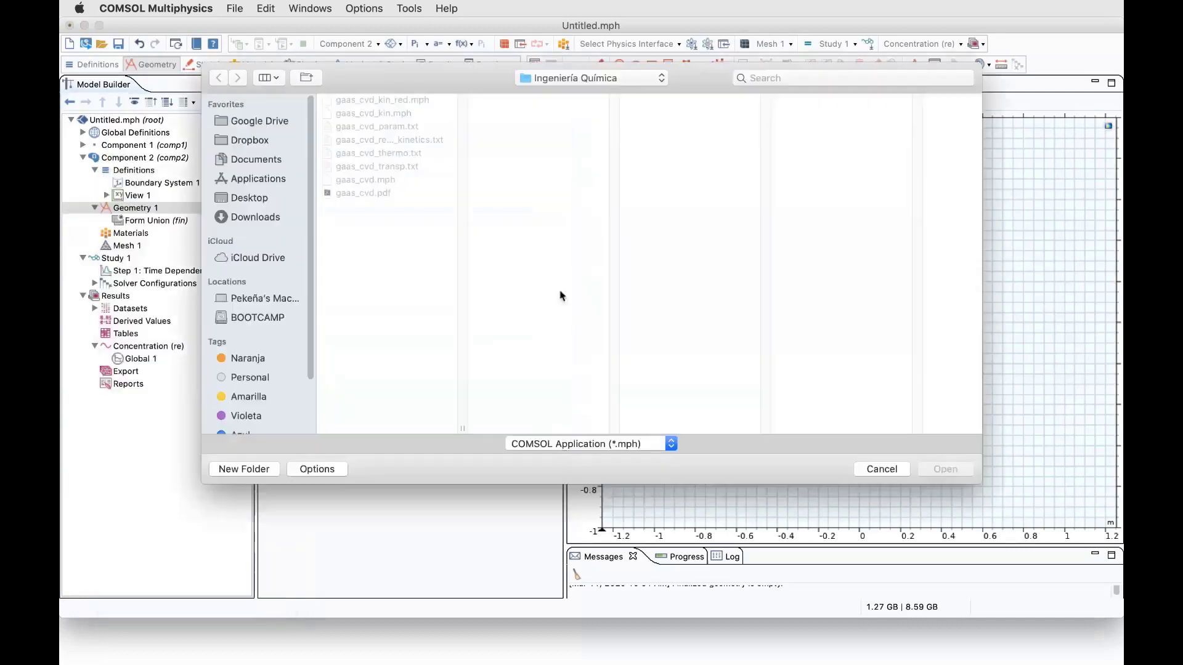
left_click(376, 180)
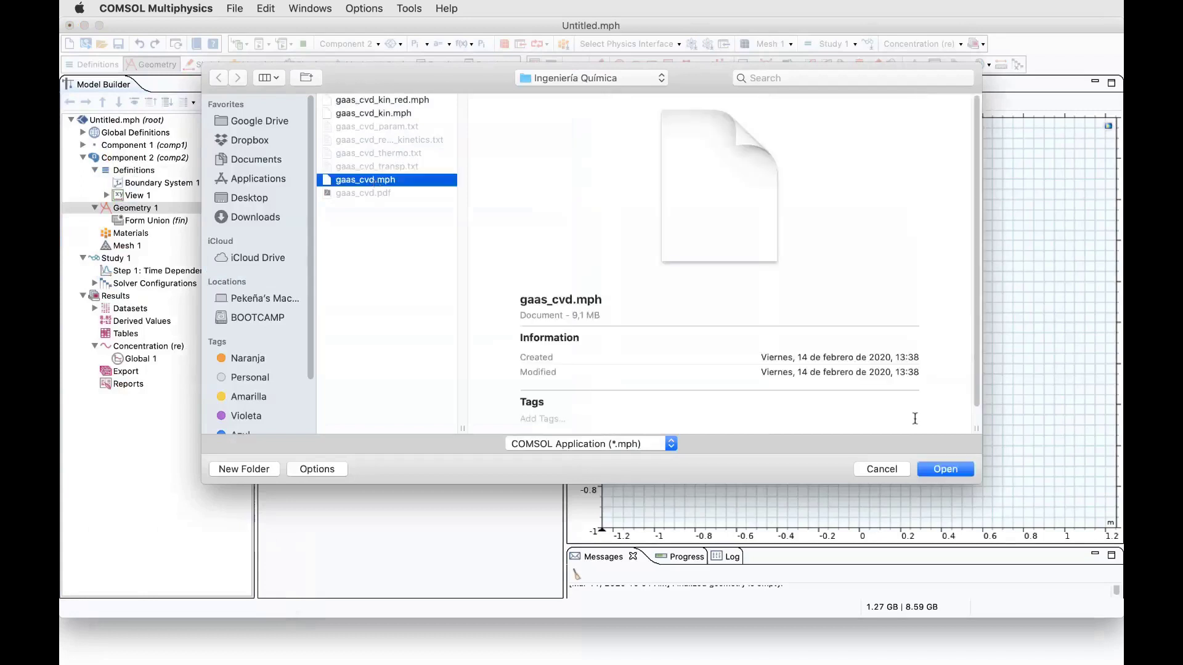
left_click(945, 470)
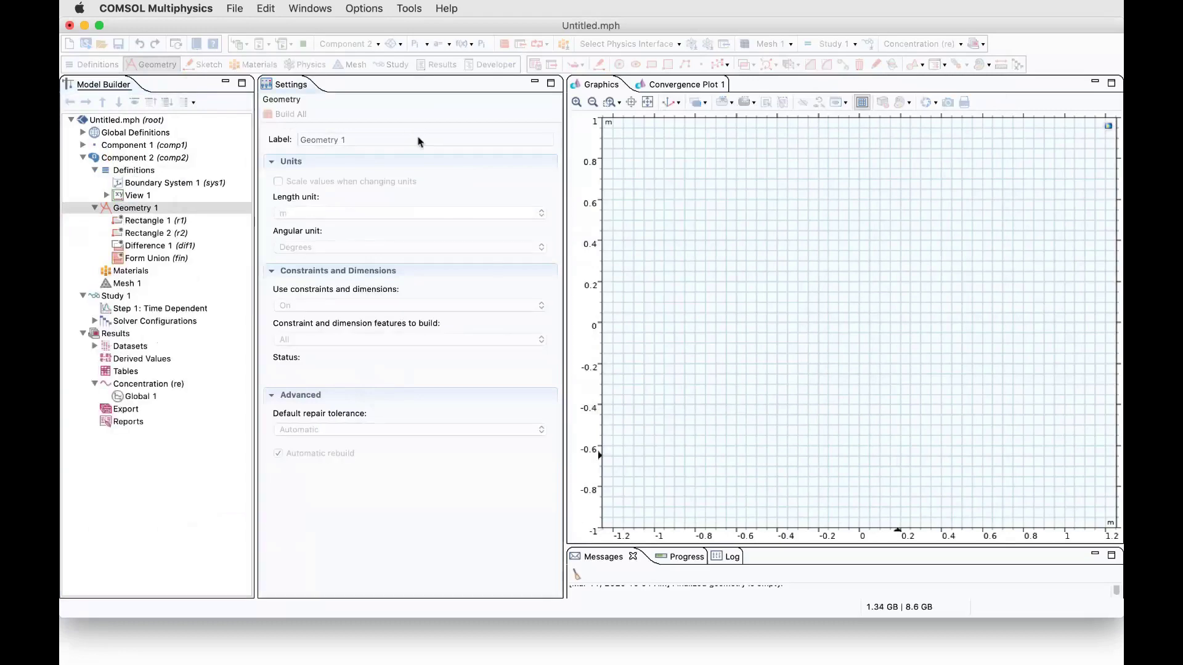
- Examine the whole inserted reactor geometry and the tilted plate at its centre, and collapse Geometry 1
left_click(647, 102)
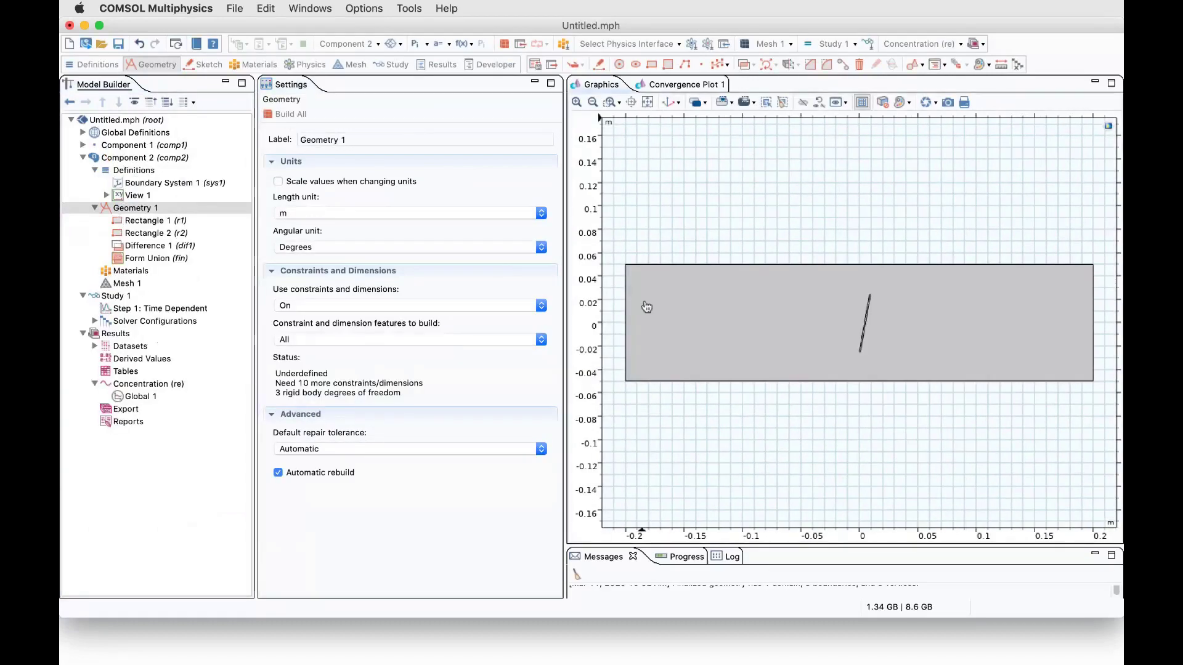
left_click(663, 318)
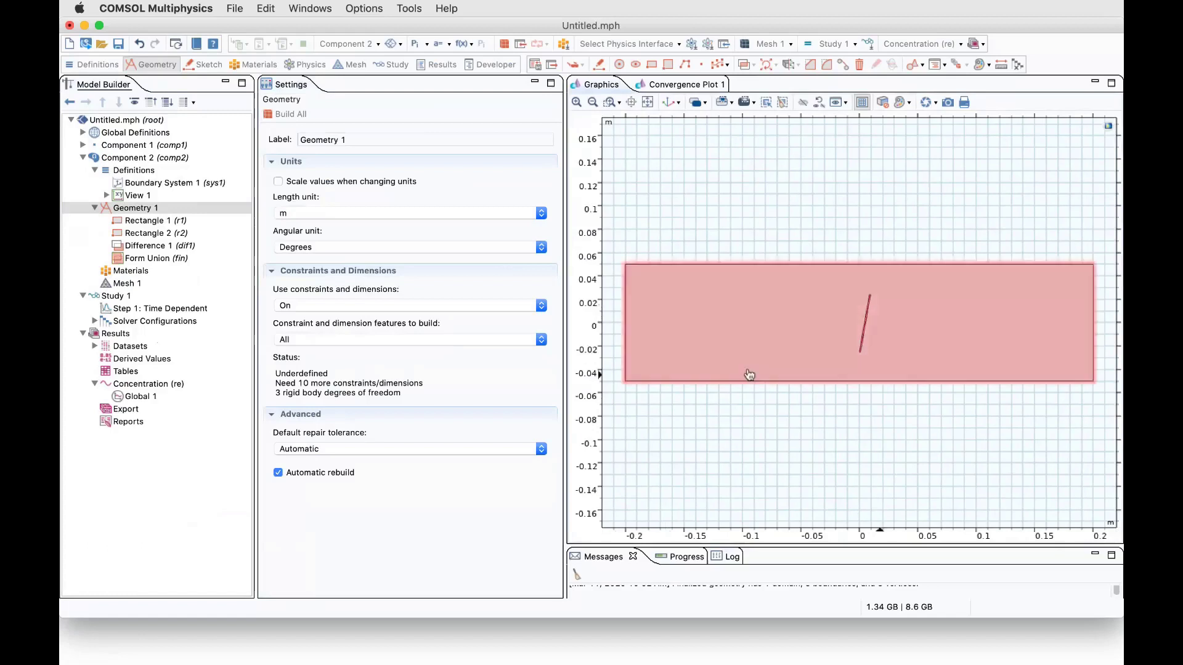
left_click(576, 103)
left_click(577, 102)
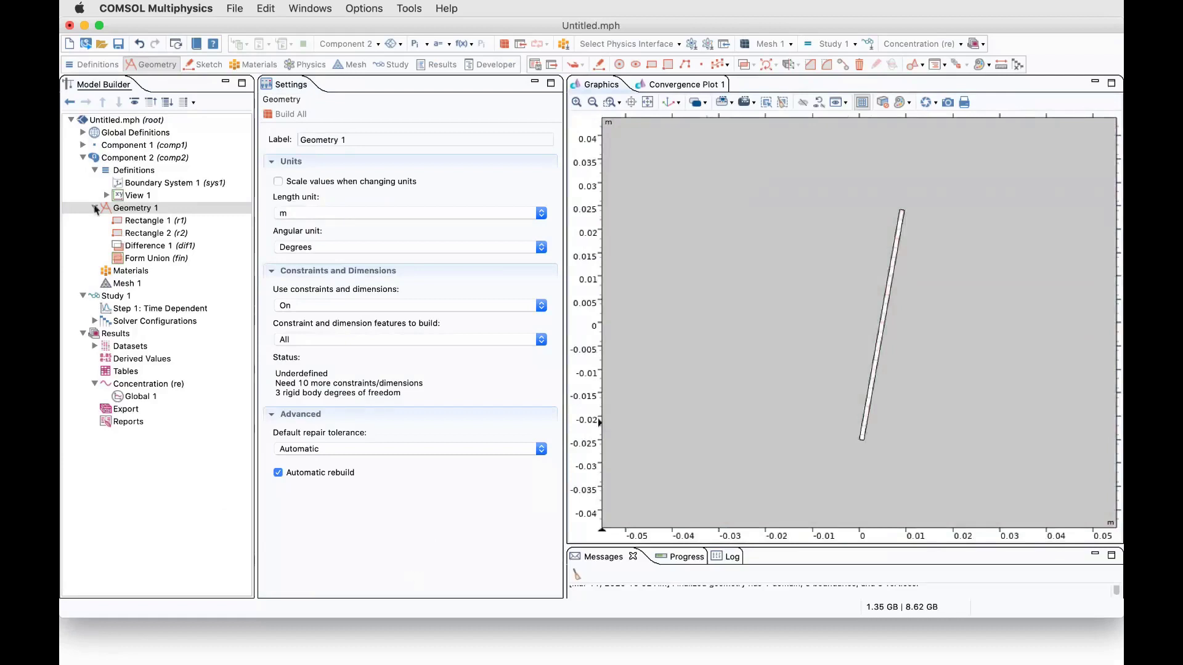
left_click(95, 208)
- Insert the 2D Chemistry physics interface from gaas_cvd.mph into Component 2
left_click(126, 158)
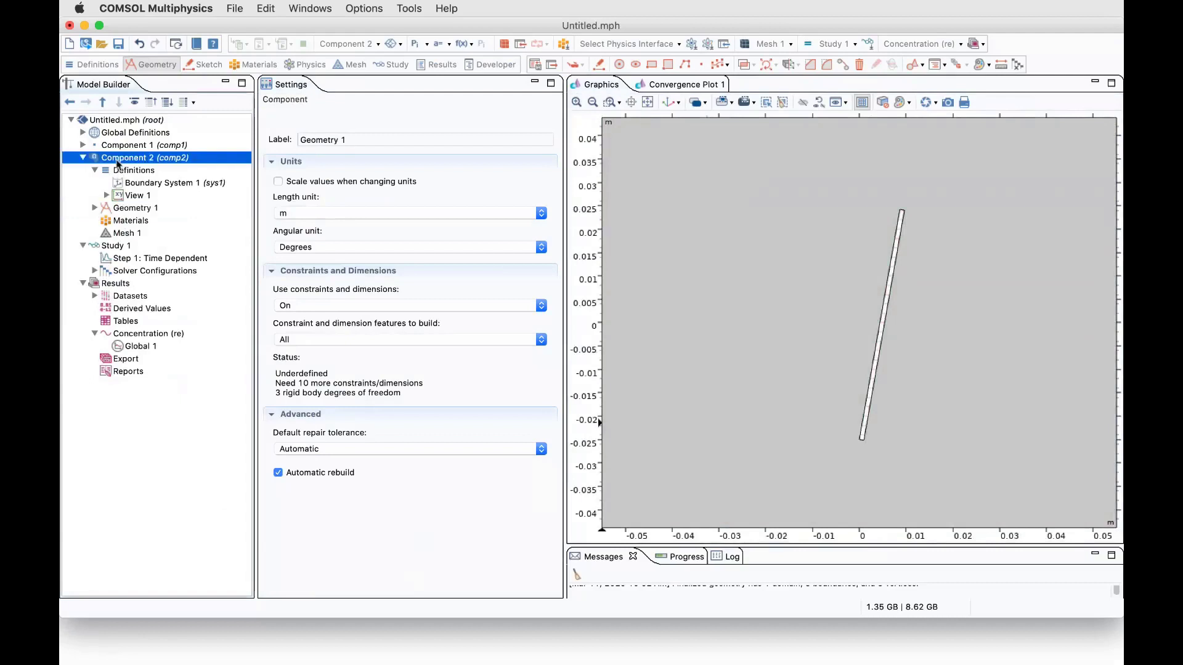
right_click(126, 157)
left_click(201, 198)
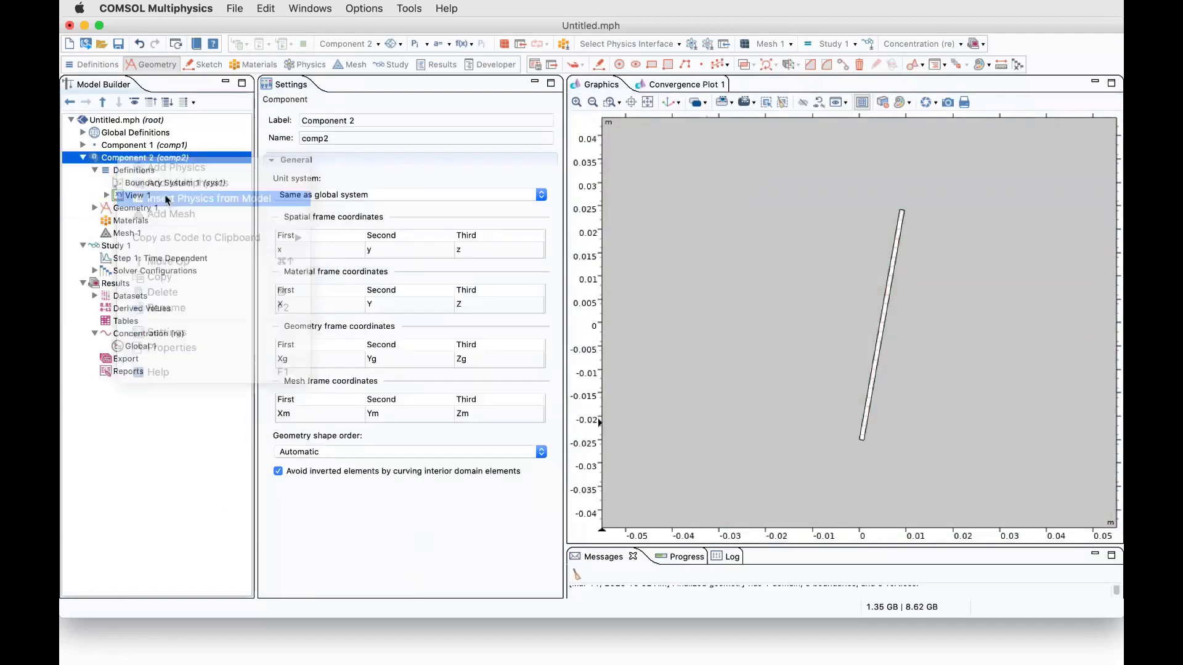
left_click(706, 270)
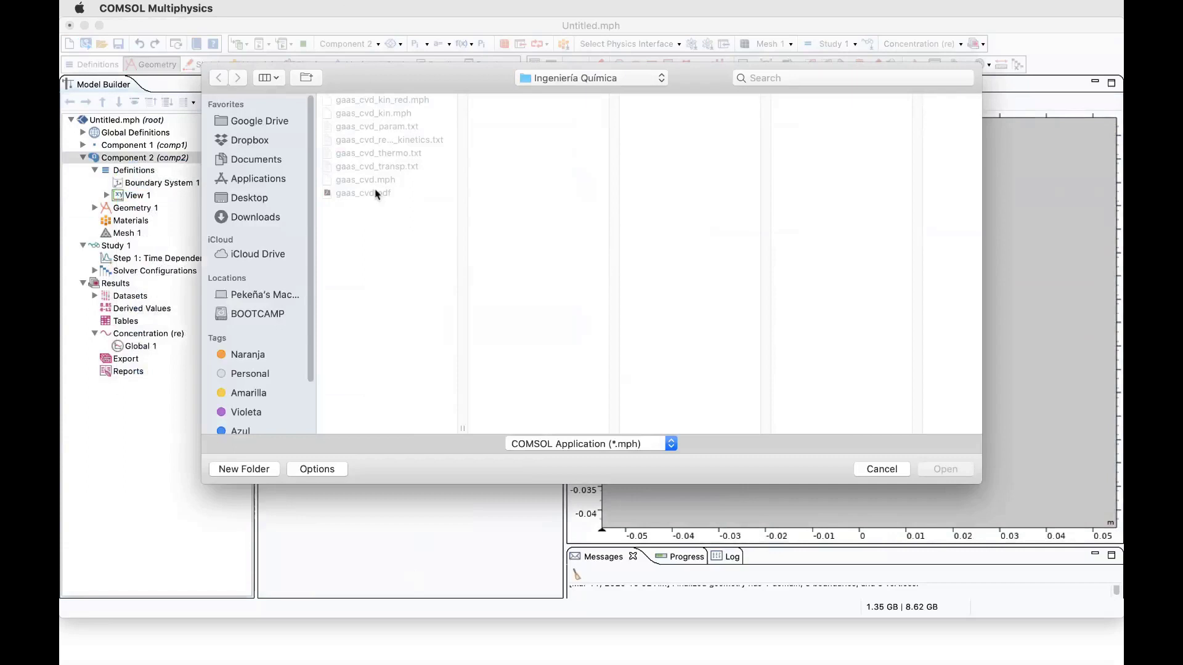
left_click(368, 180)
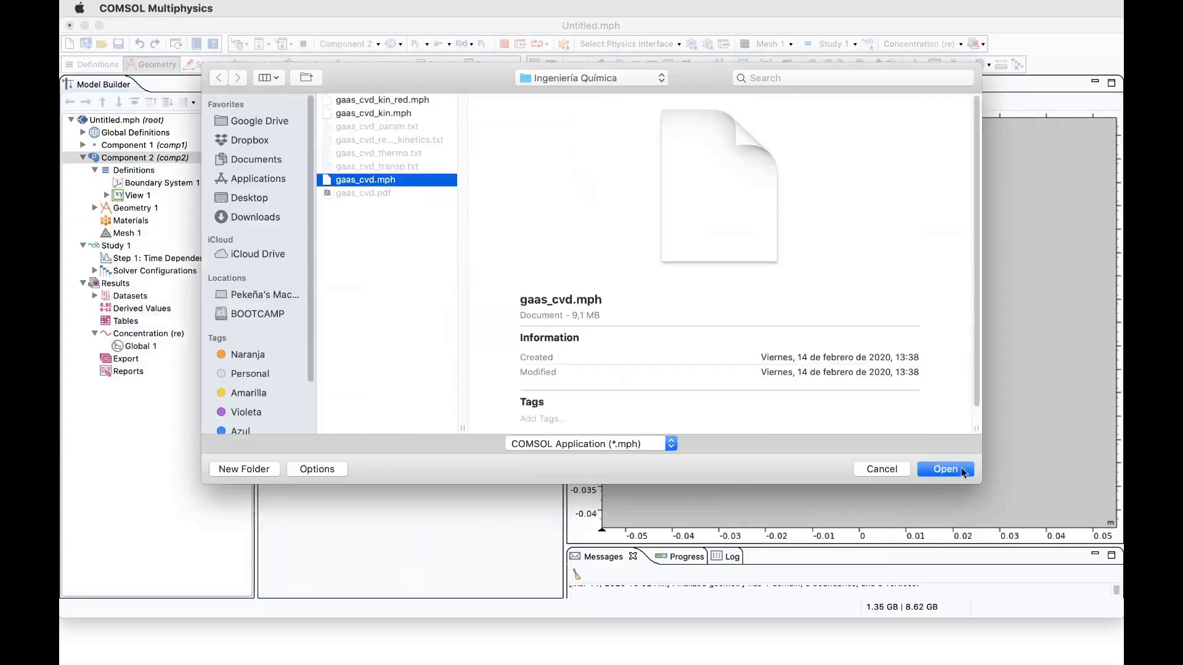
left_click(959, 473)
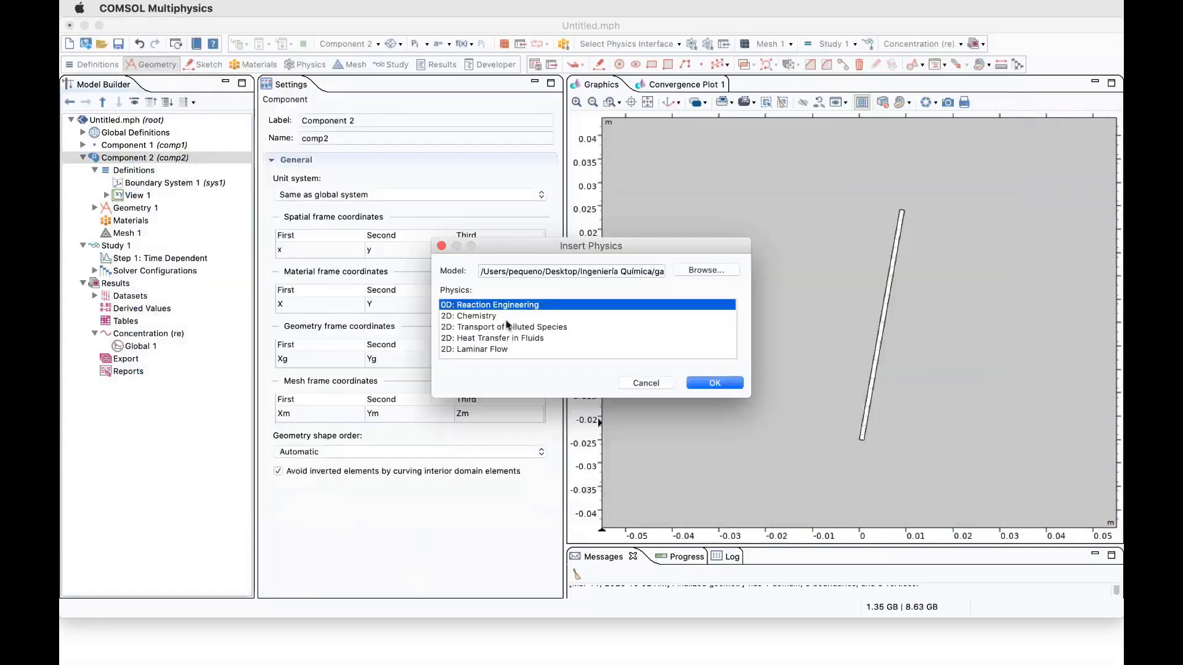
left_click(479, 316)
left_click(709, 383)
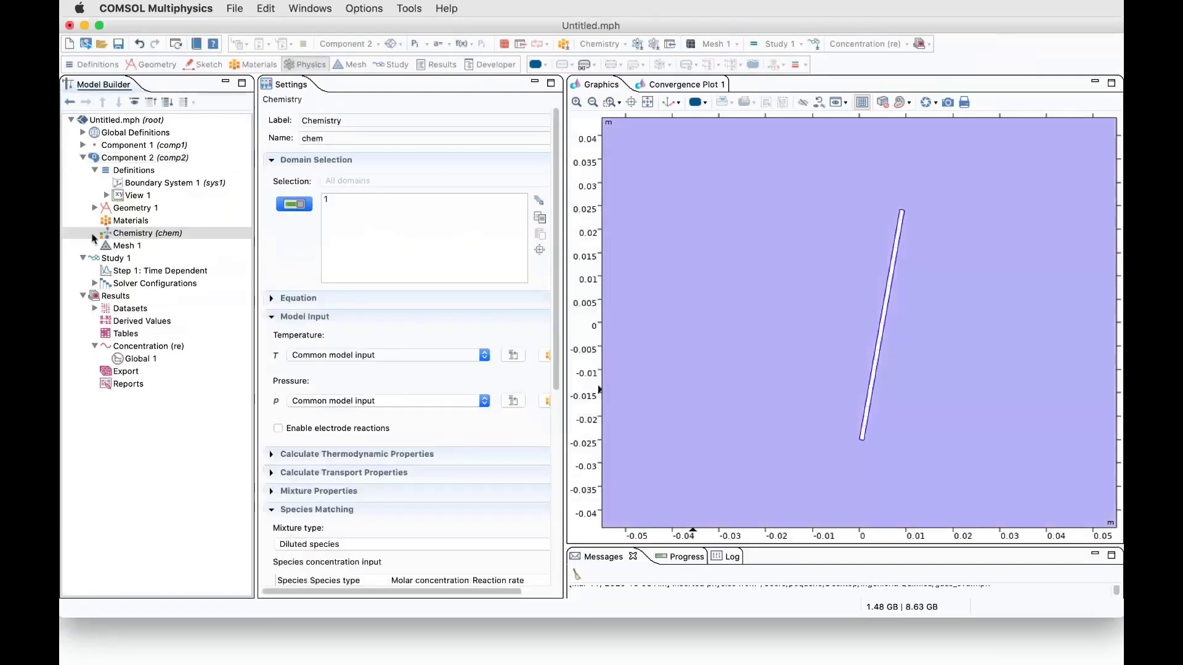
- Examine the reaction table of Chemistry's Reversible Reaction Group 1, widening the Settings area and the reactant and product columns
left_click(94, 233)
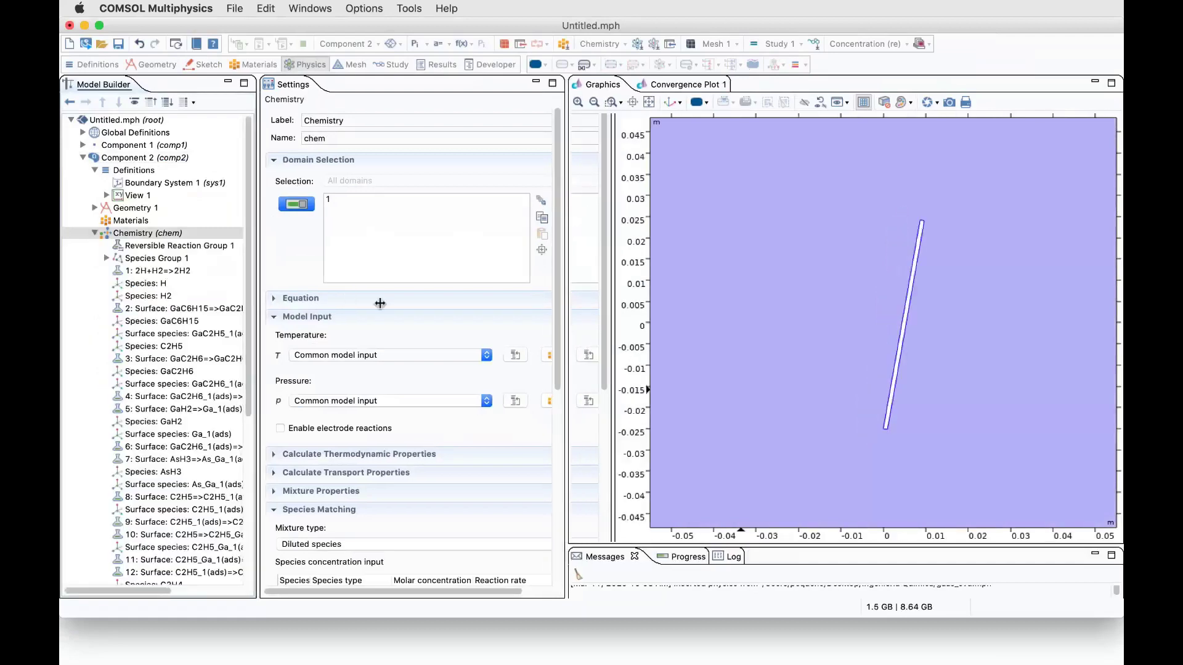
left_click(140, 247)
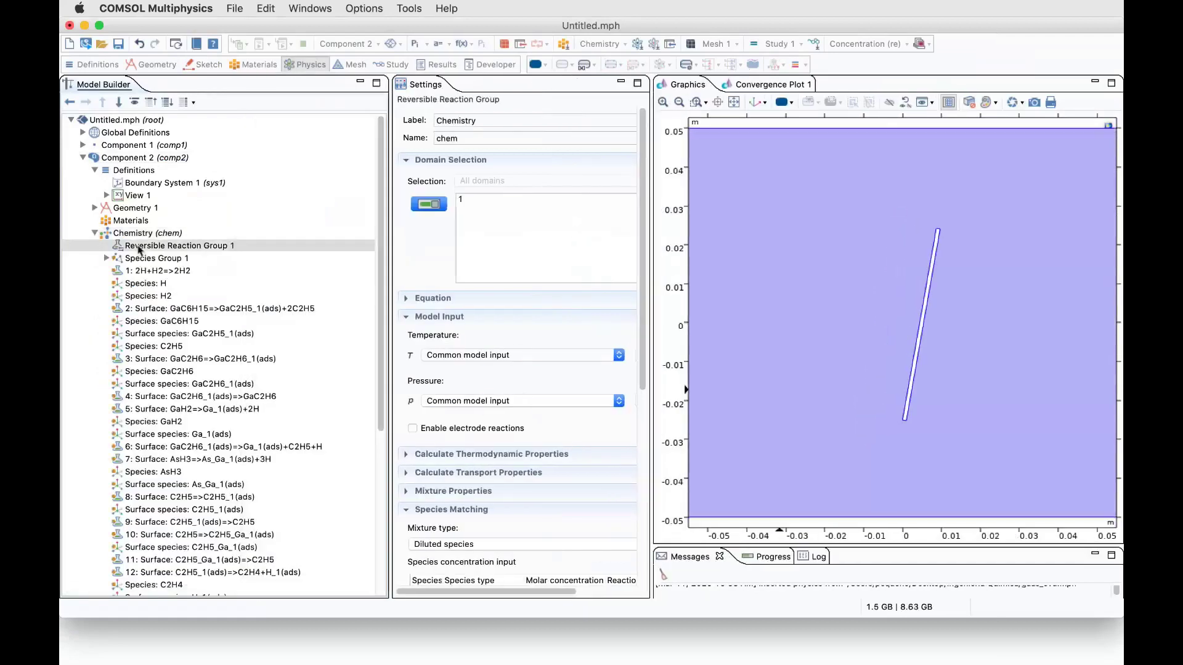
left_click_drag(650, 391, 767, 409)
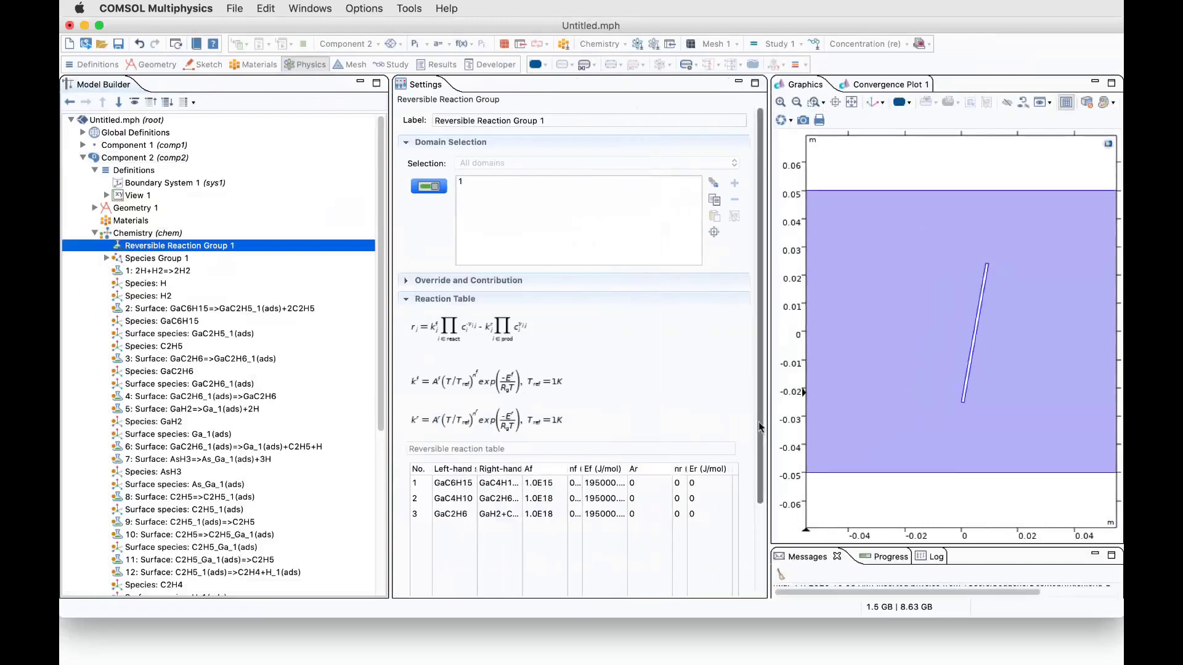
scroll(730, 526, "down", 5)
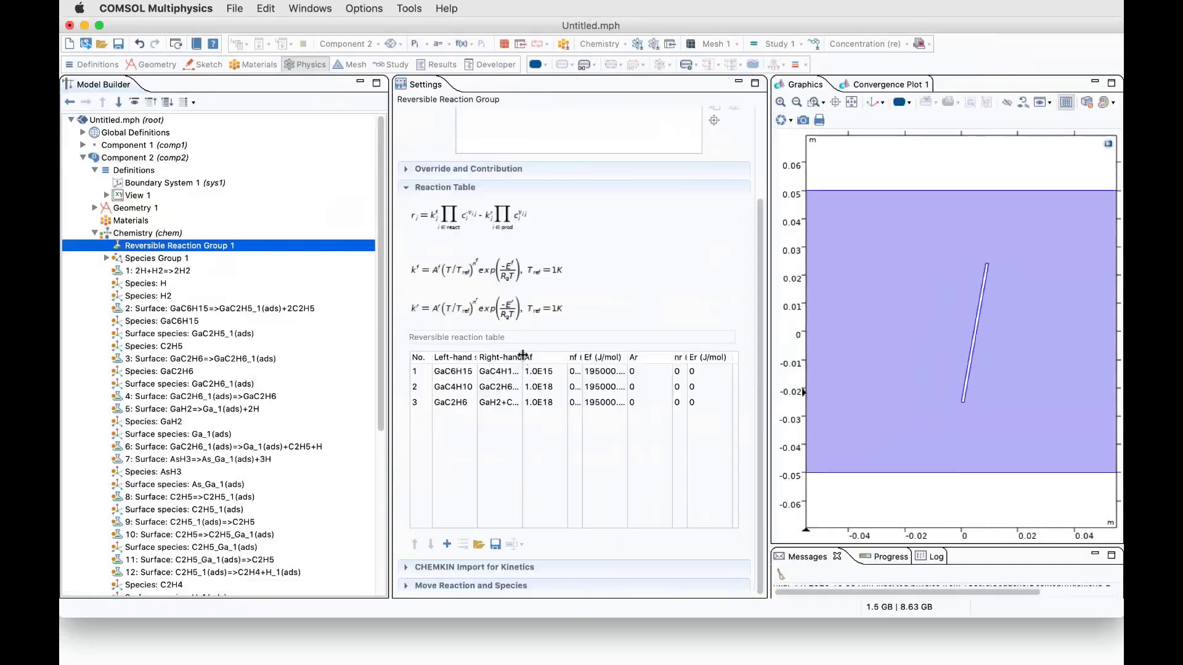
left_click_drag(525, 358, 555, 358)
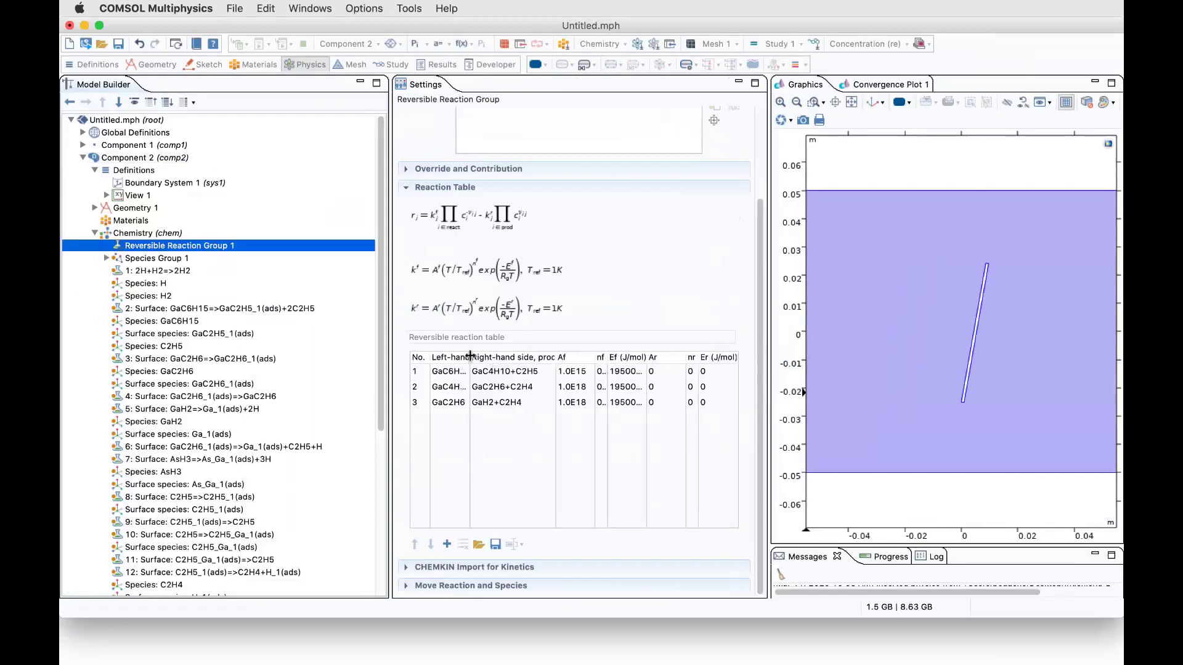
left_click_drag(470, 357, 499, 358)
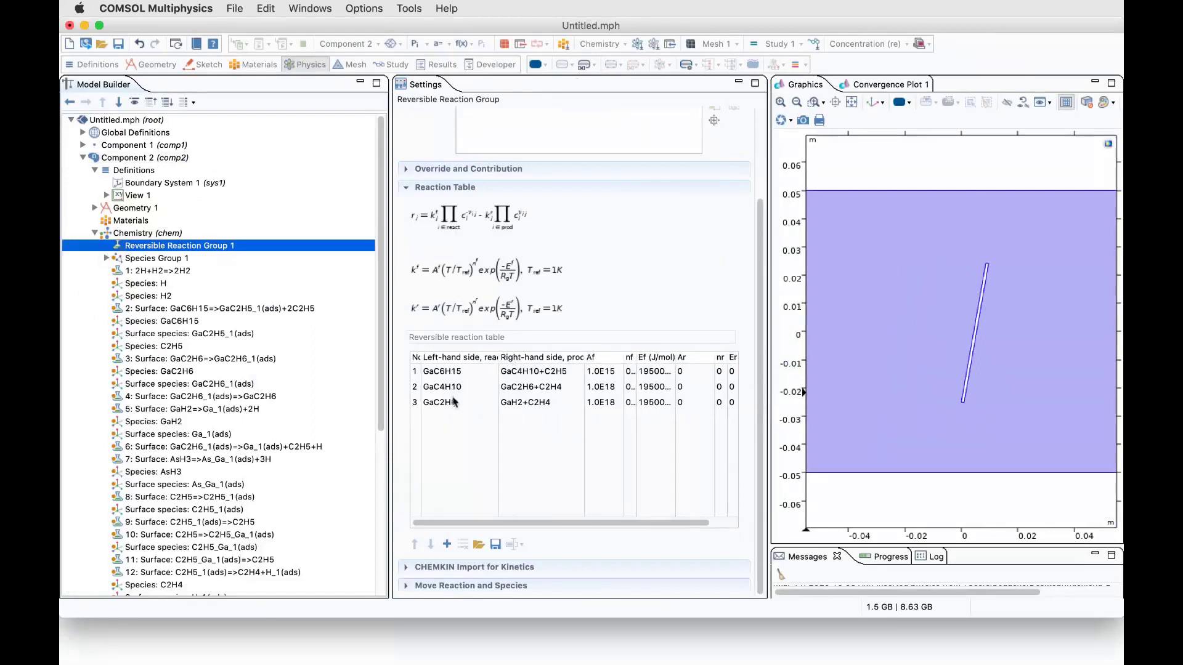
- Review the settings of Chemistry's first three reactions and of species such as H, H2 and C2H5
left_click(138, 273)
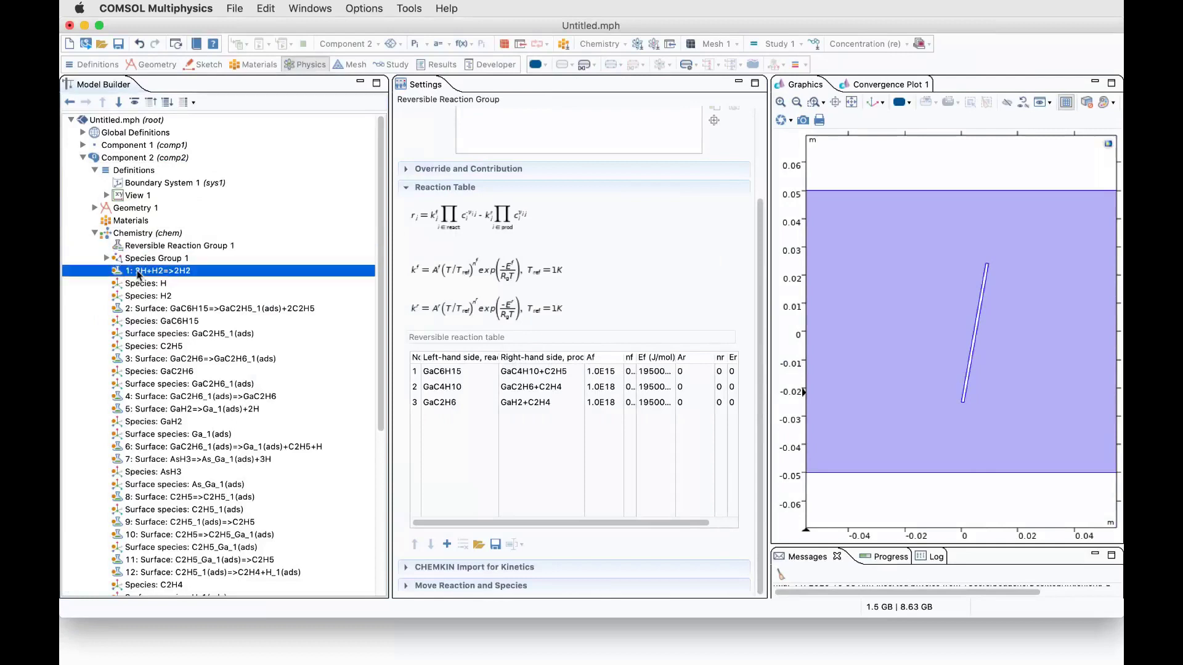
left_click(145, 283)
left_click(154, 294)
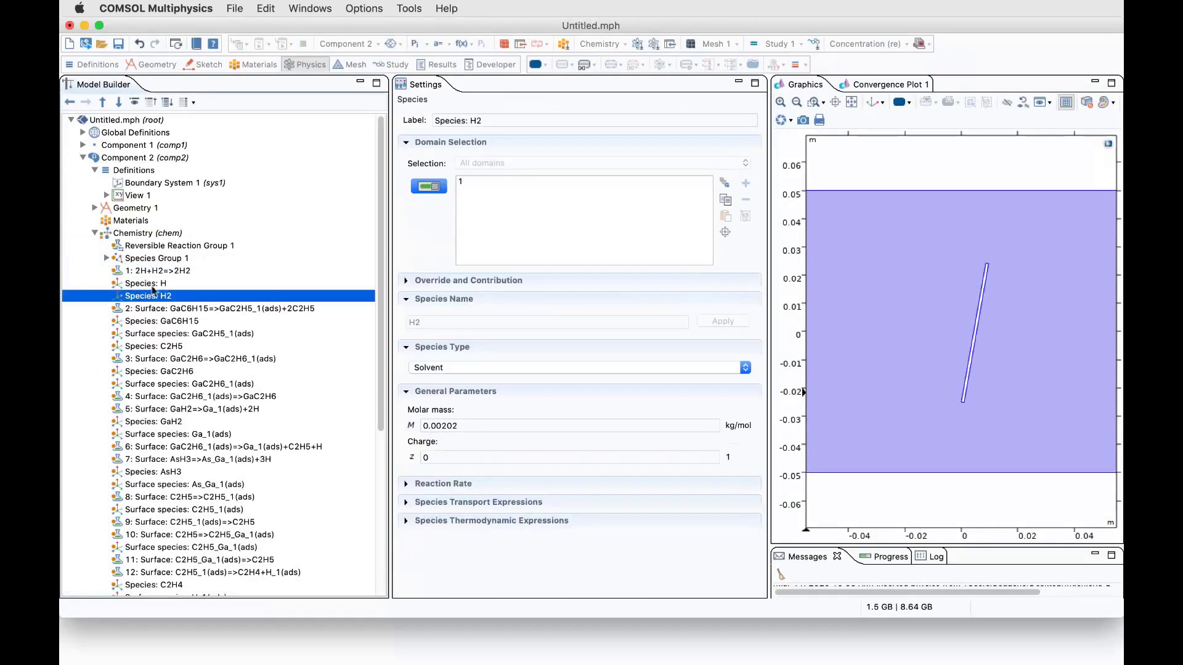
left_click(150, 309)
left_click(147, 359)
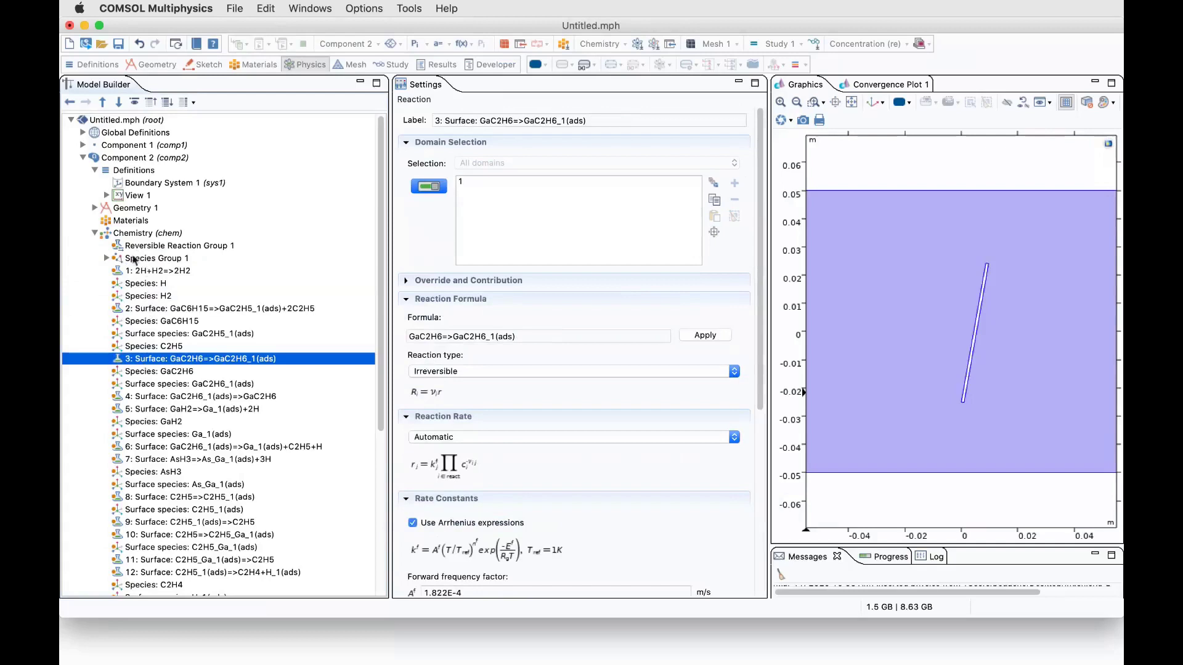
left_click(156, 309)
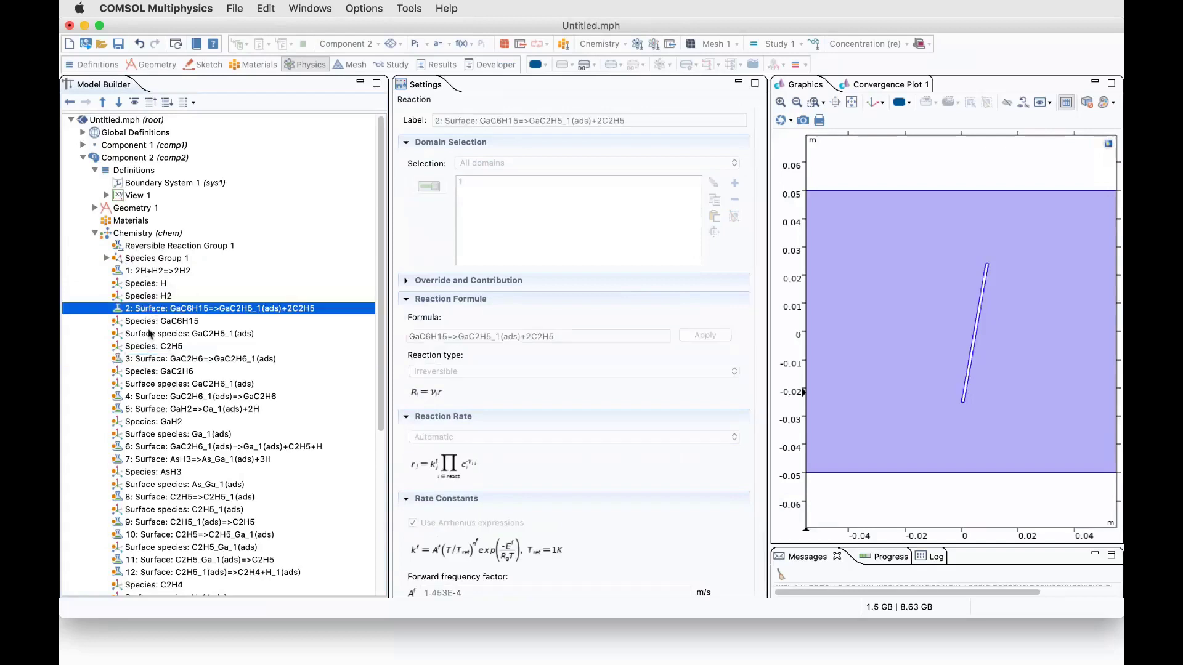
left_click(153, 346)
- Check the concentration/activity setting of the surface species GaC2H5_1(ads)
left_click(151, 336)
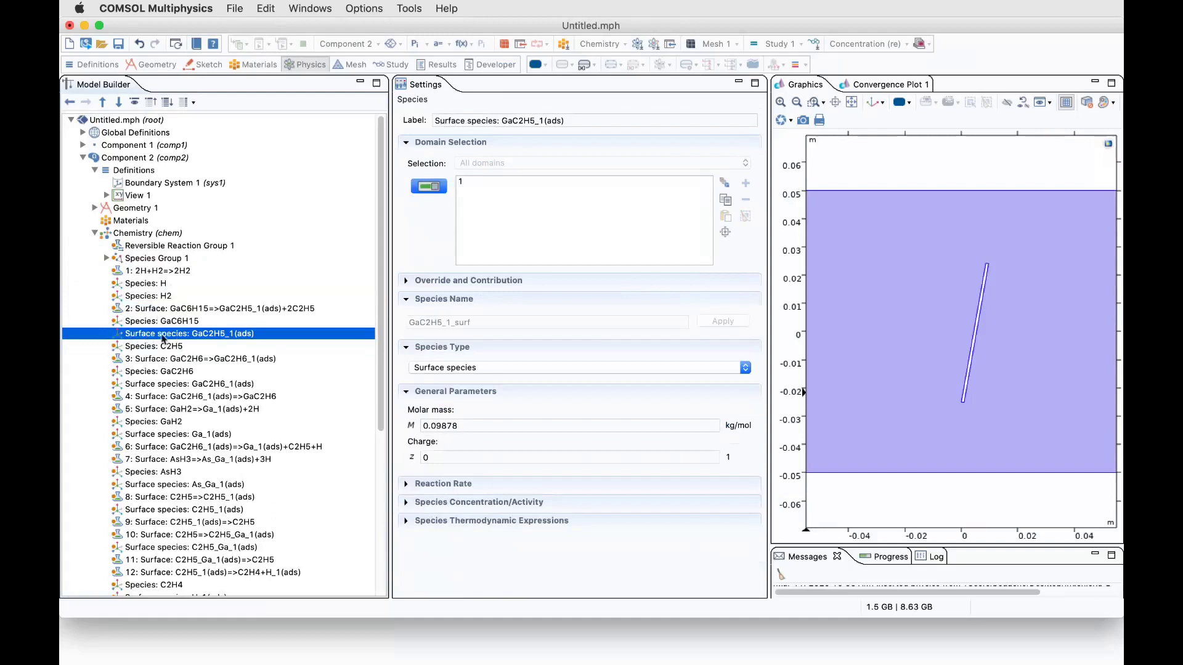
left_click(435, 503)
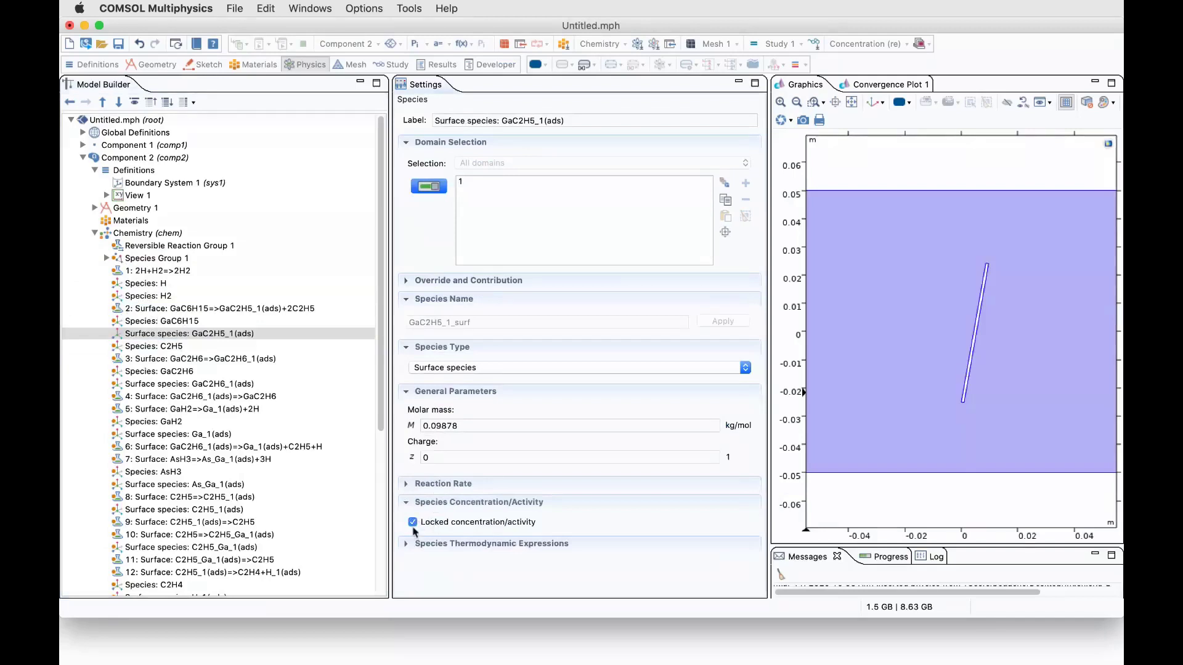
left_click(223, 335)
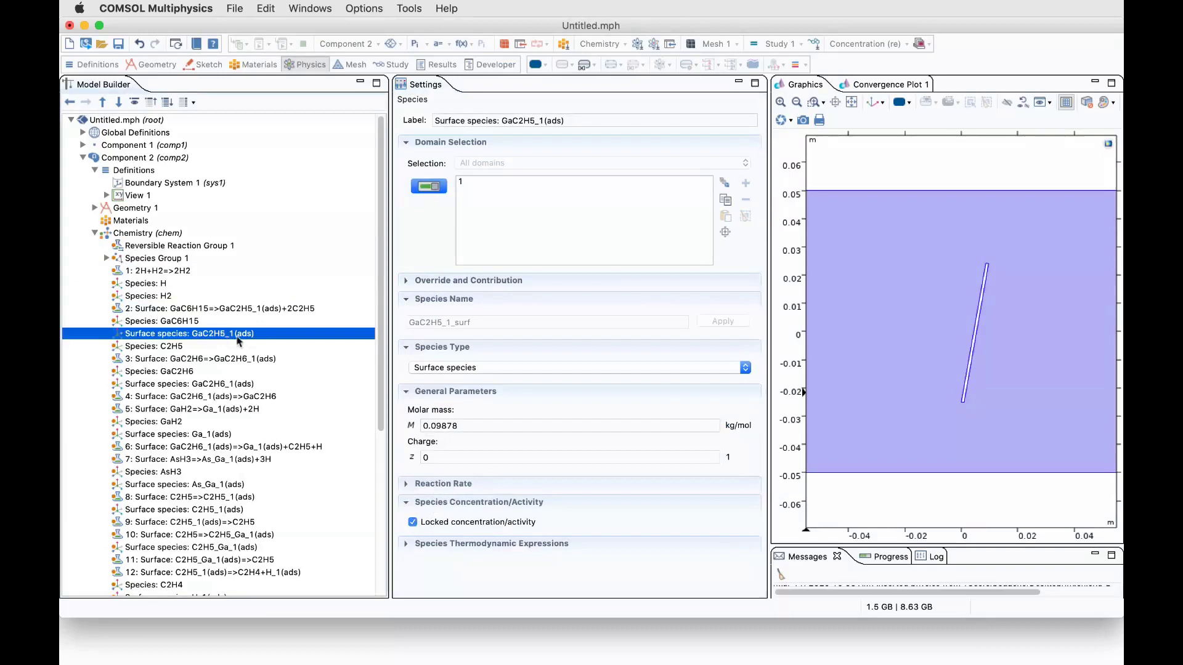
- Look through Chemistry's complete list of reactions and species, collapse it and view the interface's main settings
left_click(94, 233)
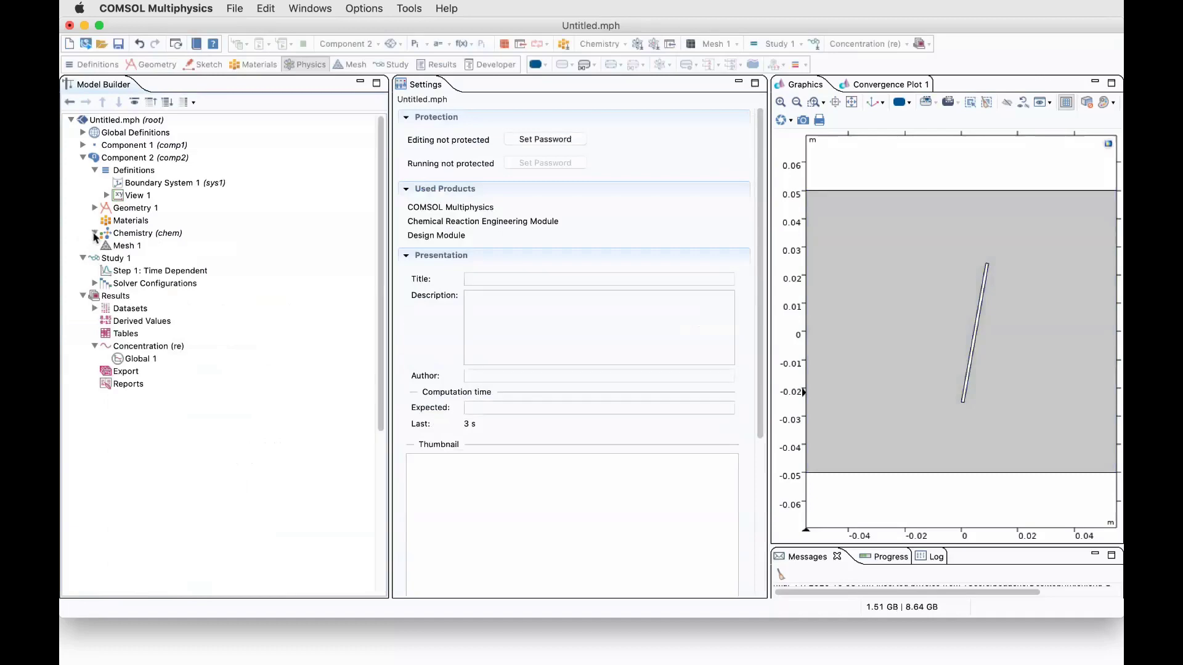
left_click(95, 234)
left_click(94, 234)
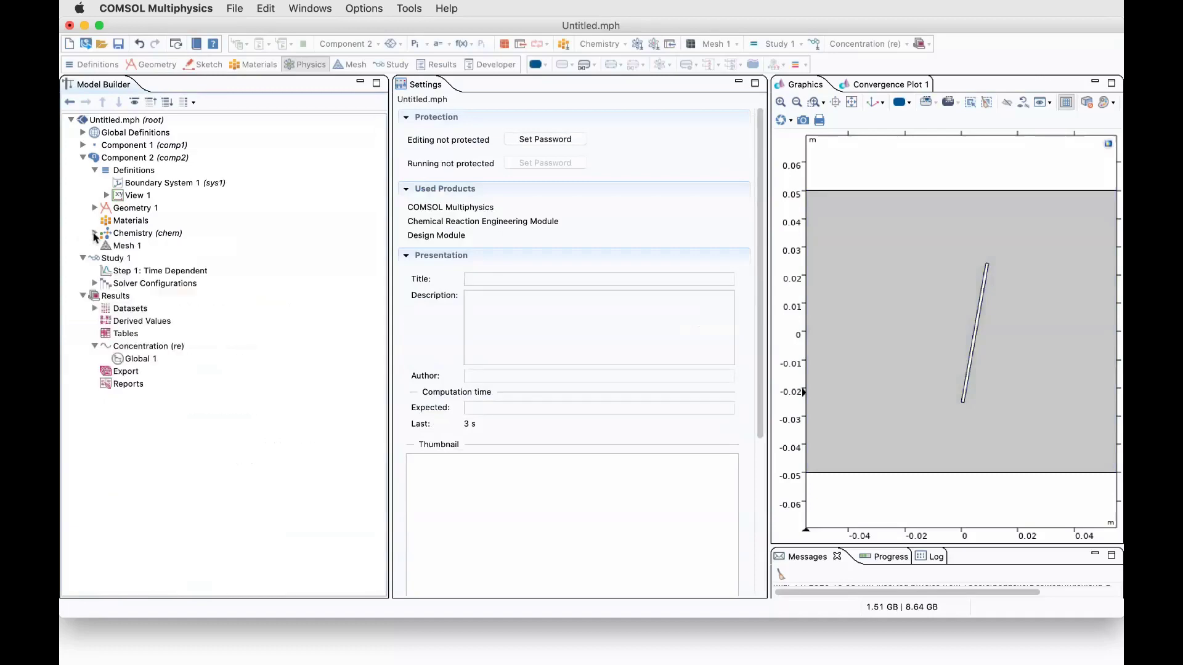
left_click(95, 233)
scroll(114, 284, "down", 5)
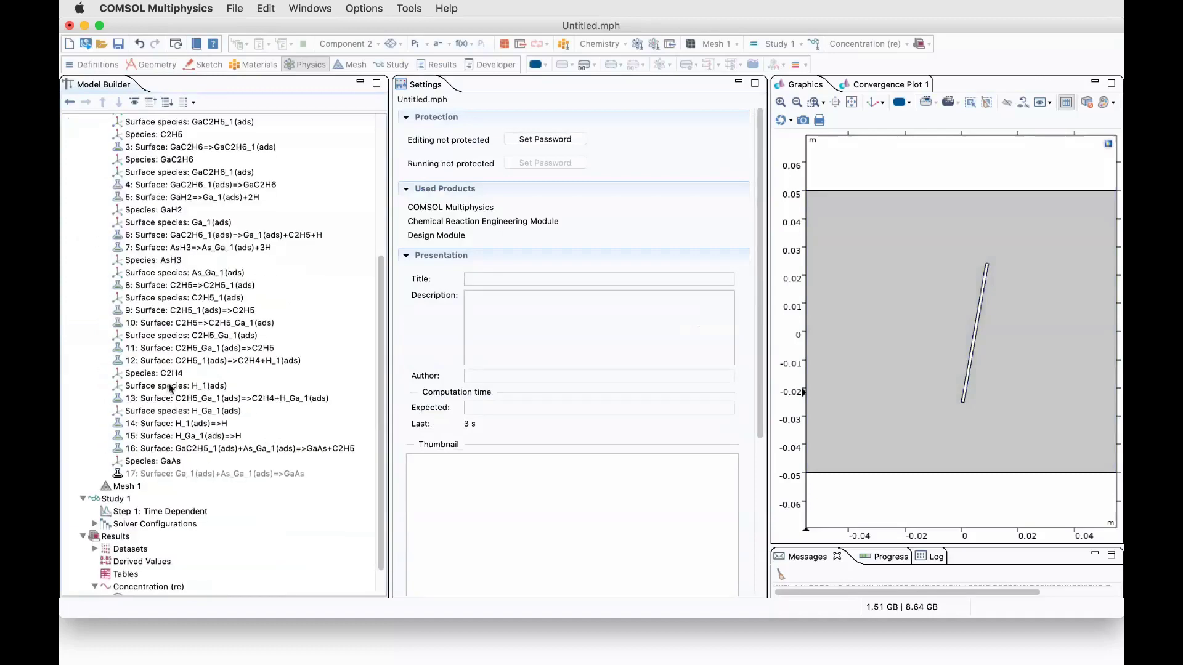
scroll(112, 247, "up", 5)
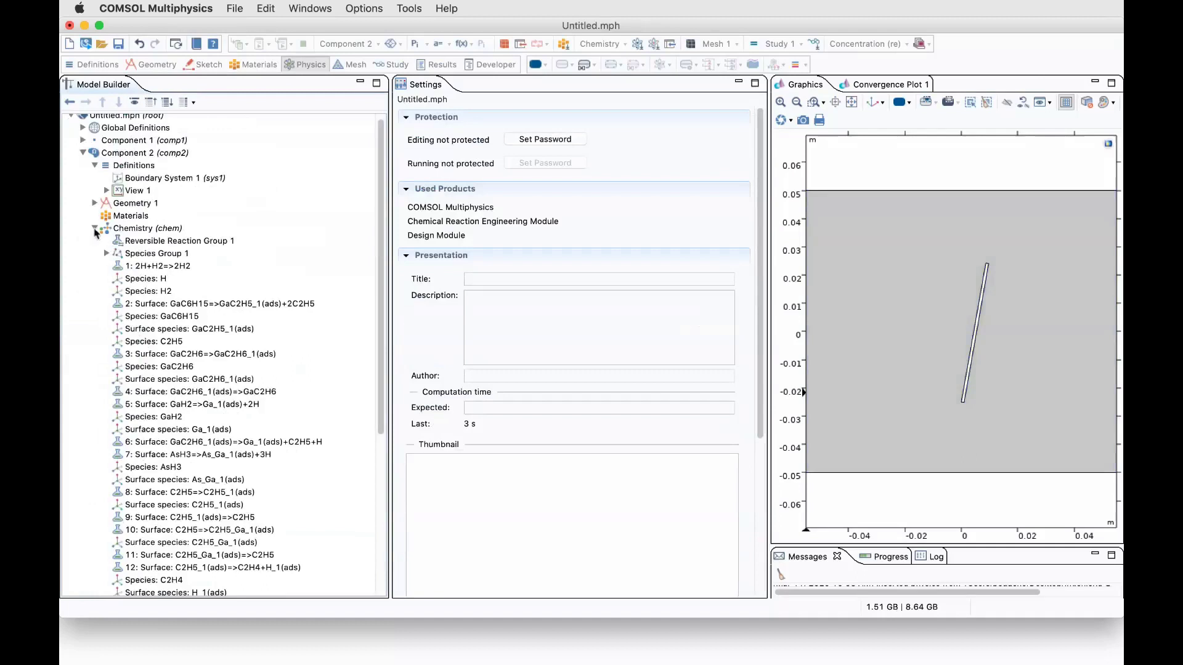
left_click(94, 228)
left_click(117, 234)
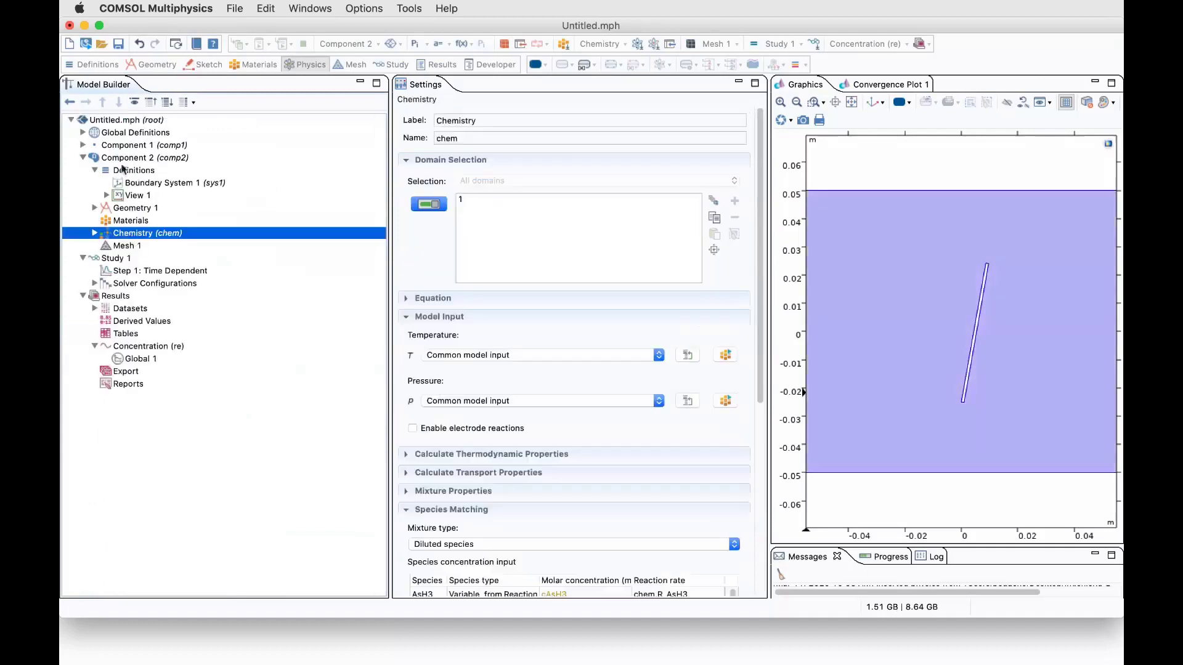
- Insert the 2D Transport of Diluted Species physics from gaas_cvd.mph into Component 2
left_click(123, 159)
right_click(123, 161)
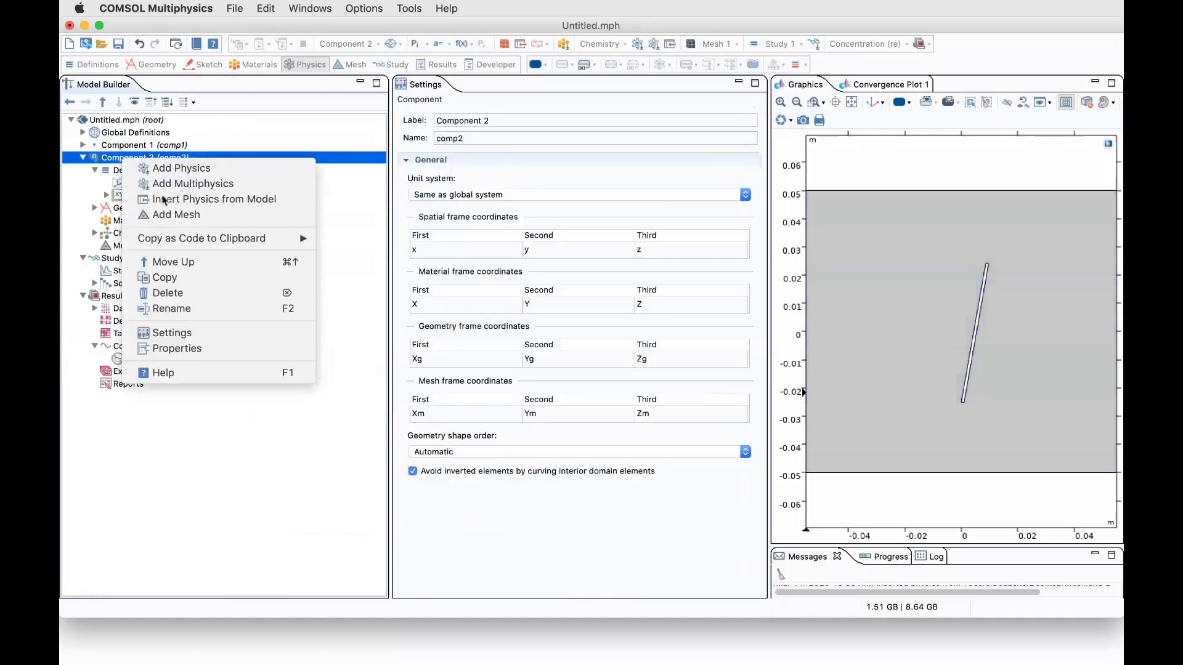
left_click(166, 200)
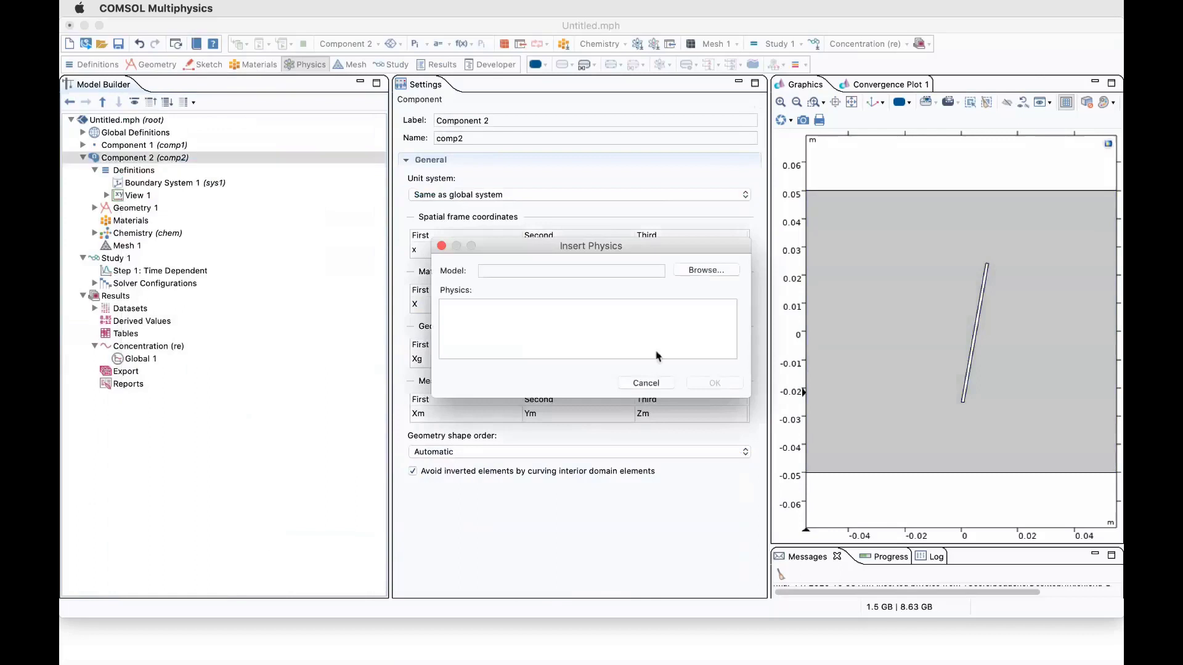
left_click(696, 270)
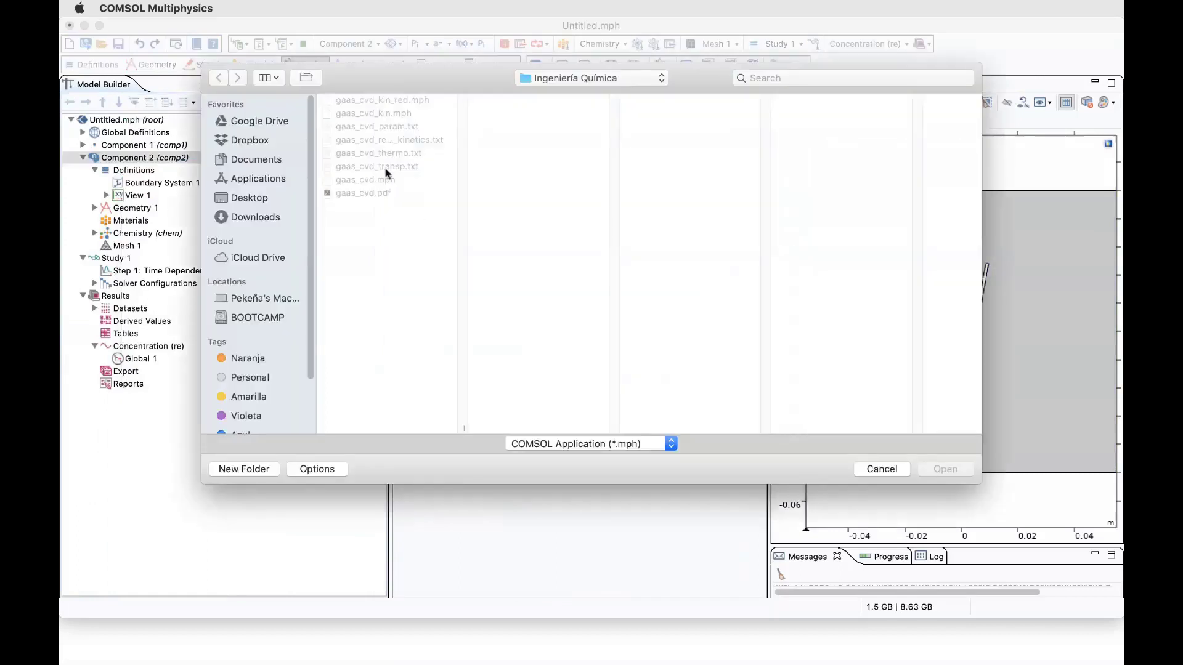
left_click(378, 182)
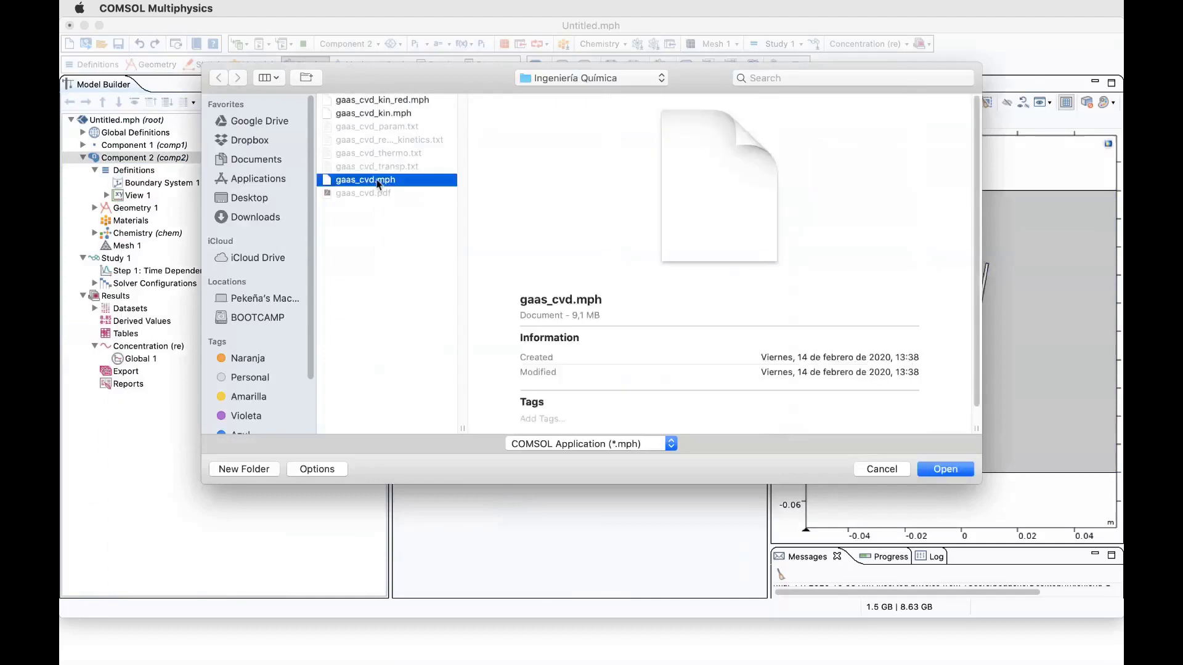
left_click(941, 469)
left_click(461, 327)
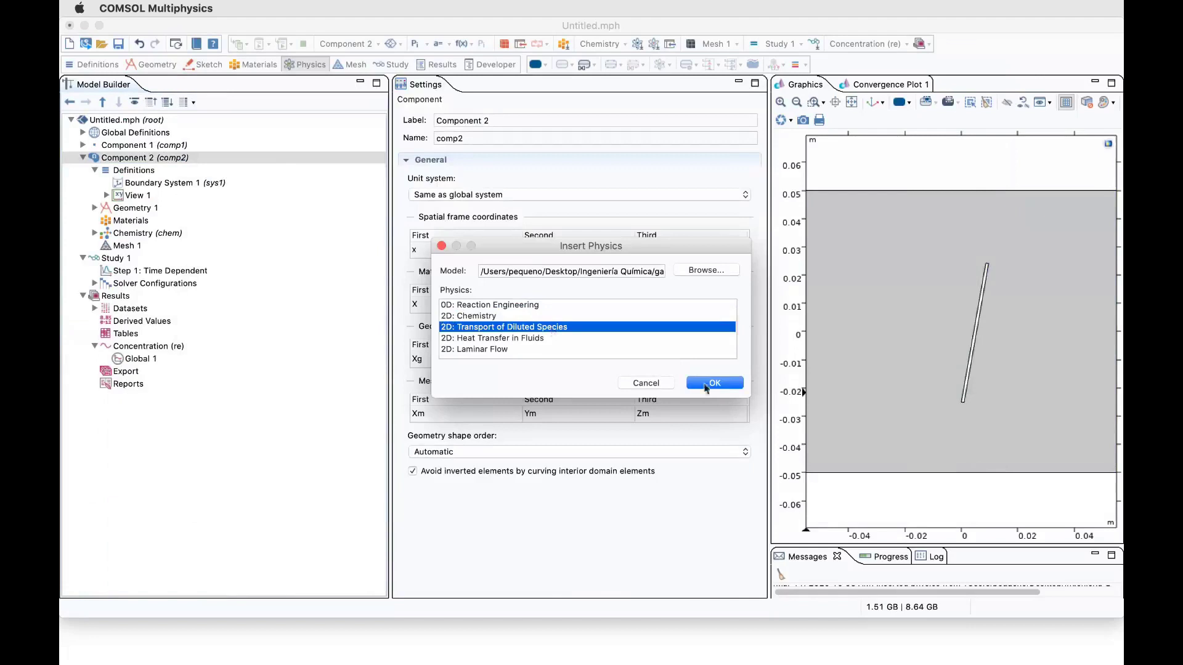
left_click(706, 385)
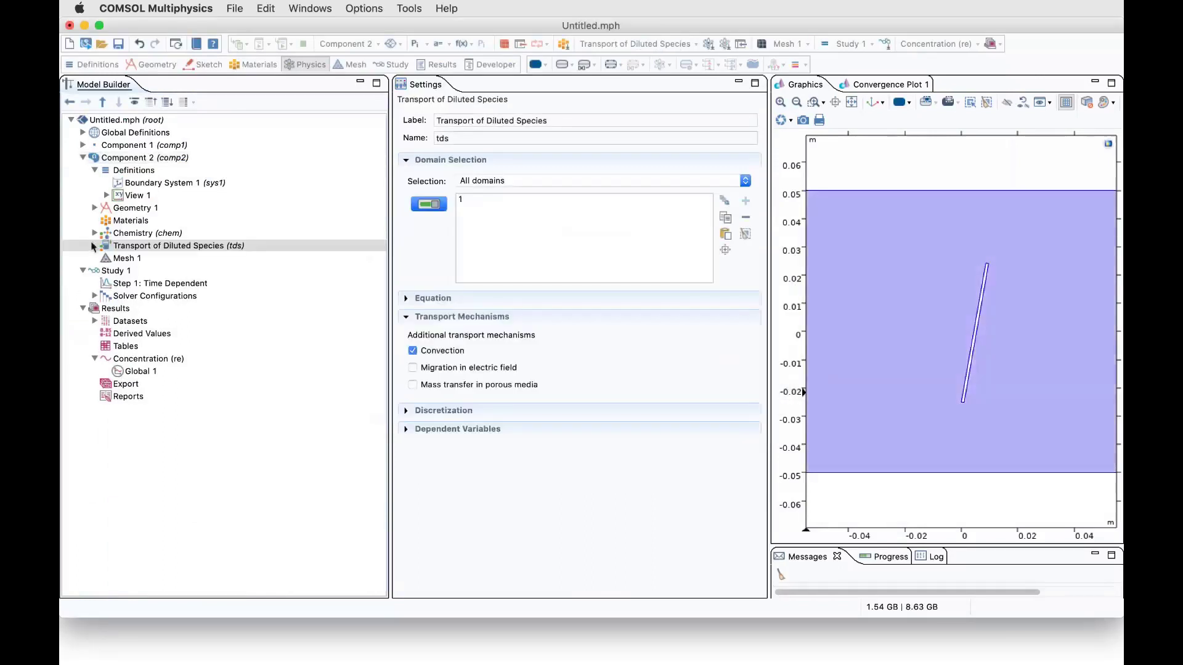
- Expand Transport of Diluted Species, resize the workspace areas to show the whole reactor, and review Transport Properties 1
left_click(94, 246)
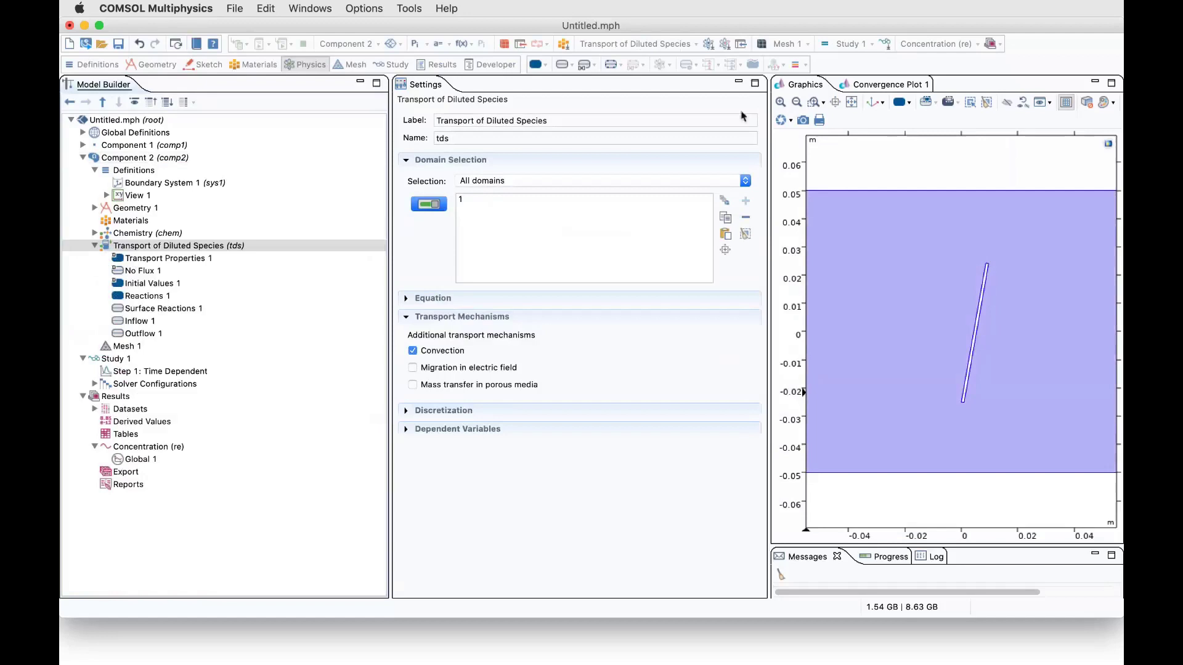
left_click_drag(390, 176, 277, 172)
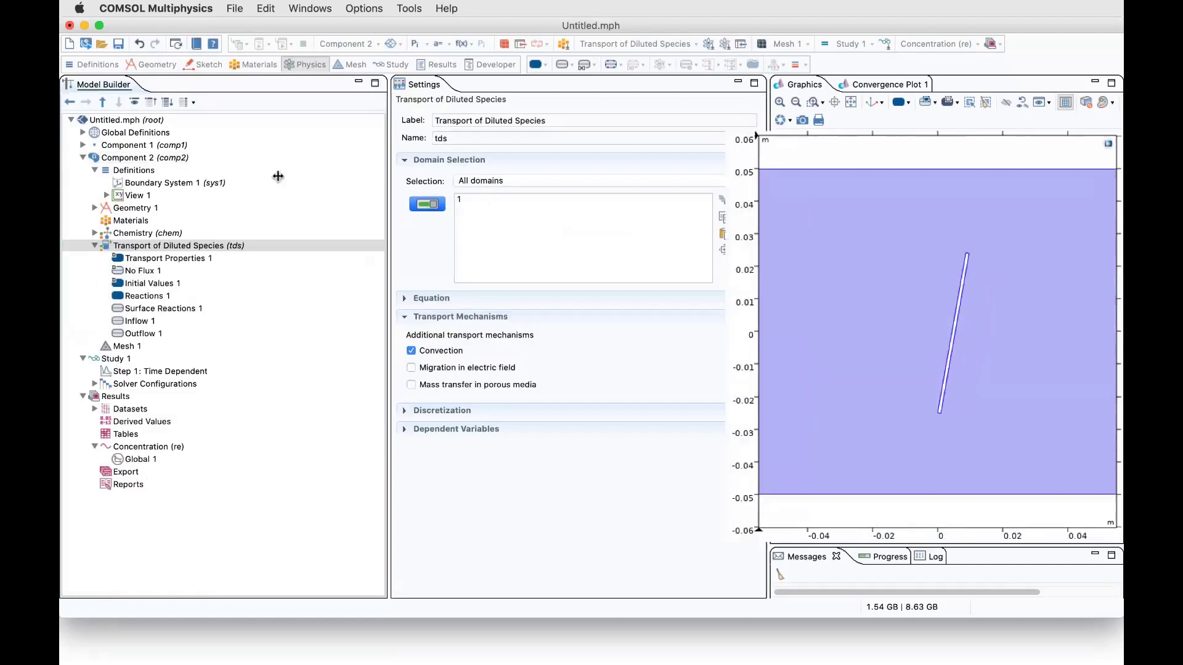
left_click_drag(769, 179, 714, 185)
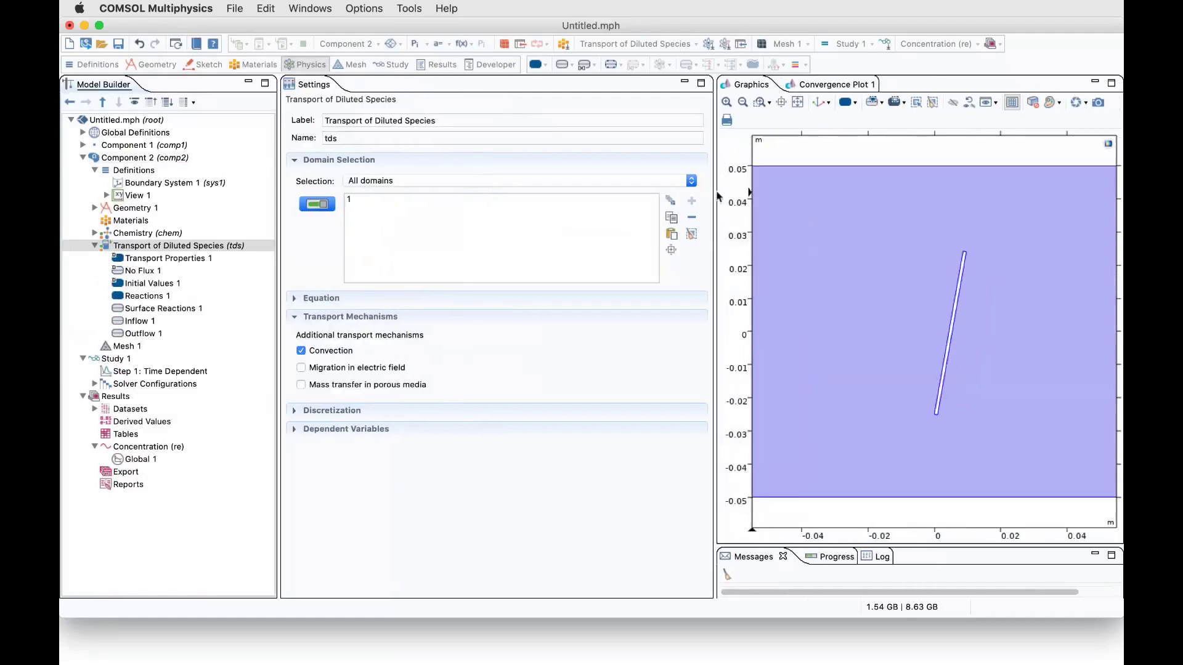
left_click_drag(550, 204, 509, 206)
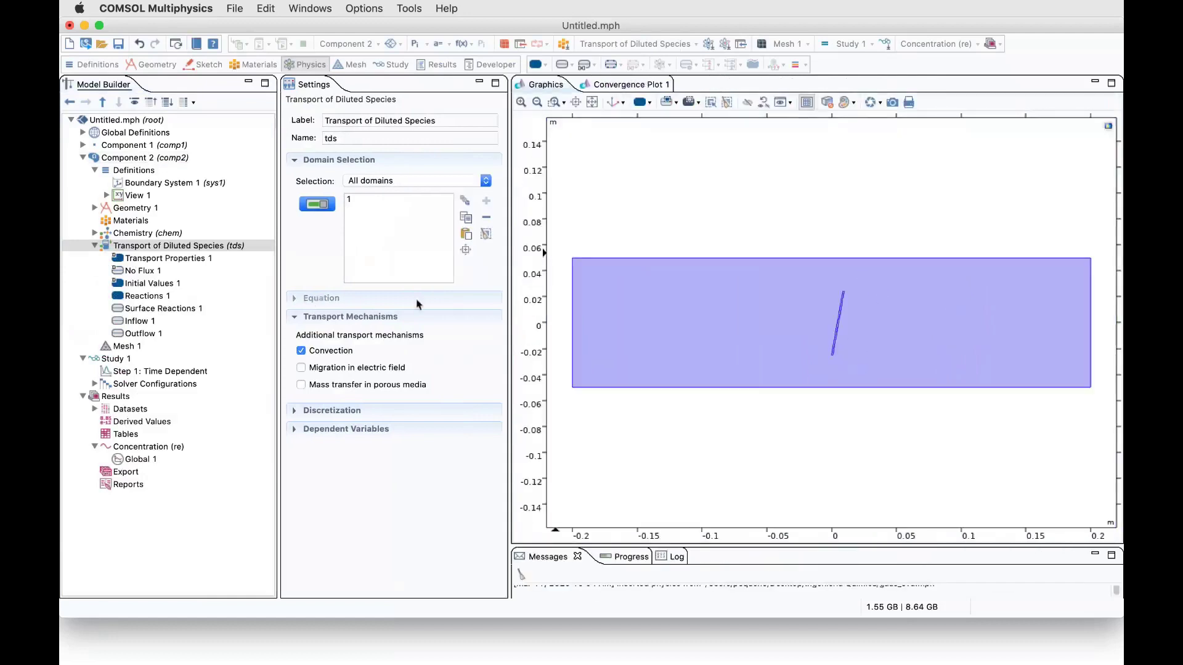
left_click(161, 260)
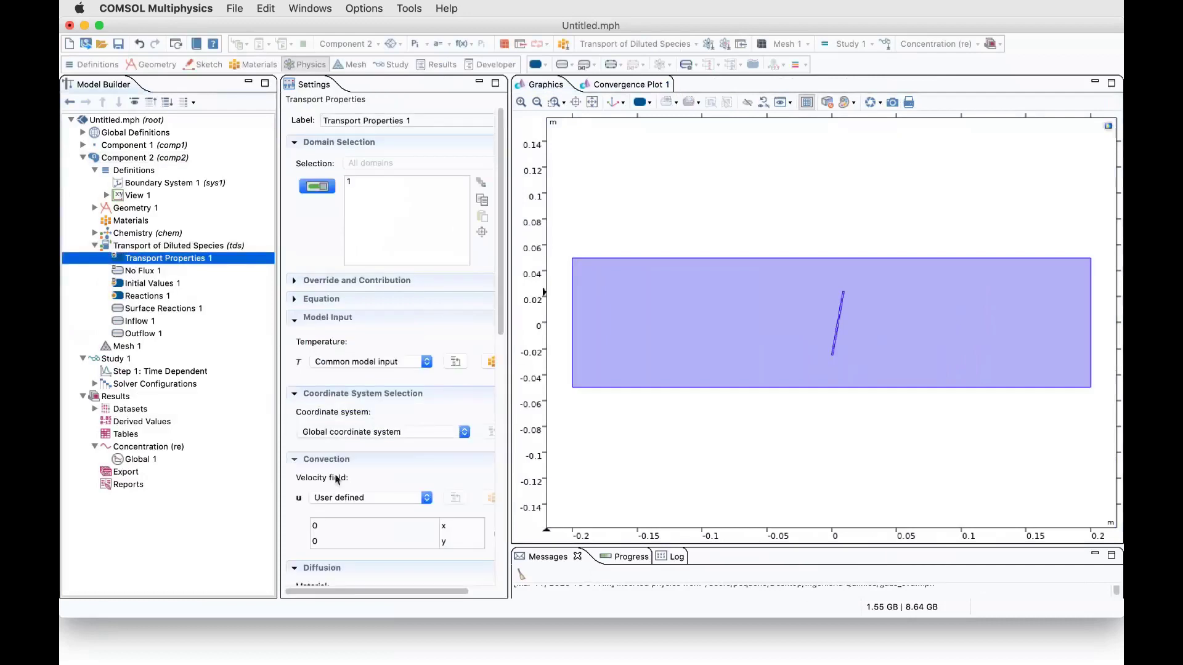
left_click_drag(505, 266, 562, 265)
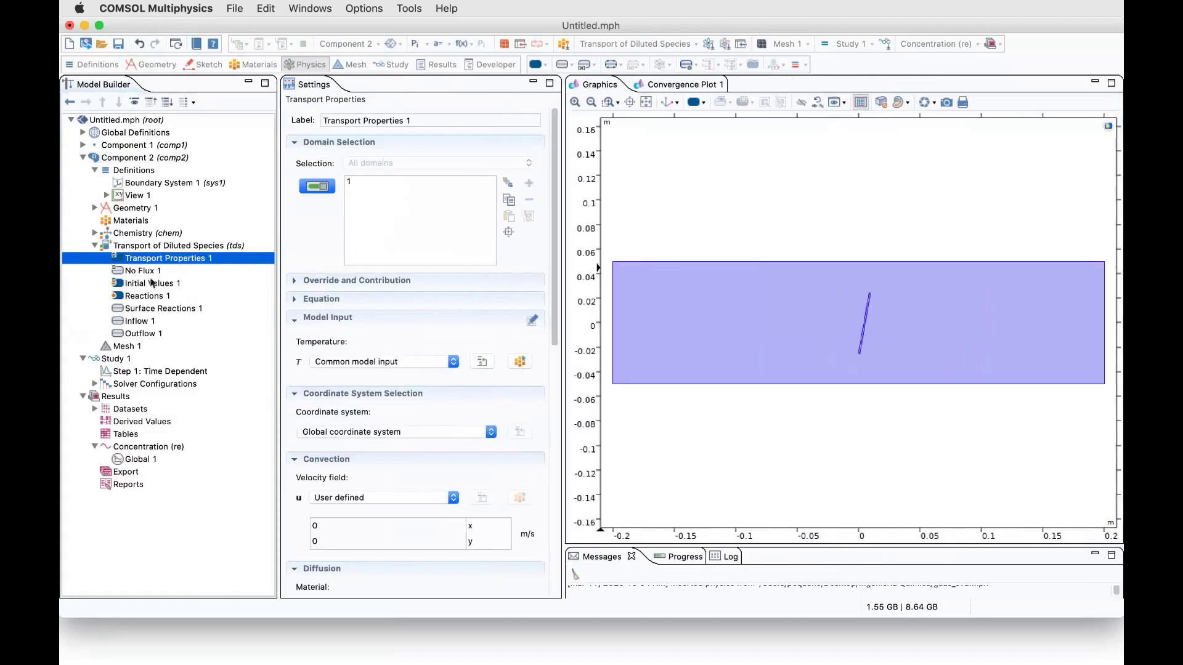
- Examine the equation and the species rate expressions of Reactions 1 in Transport of Diluted Species
left_click(141, 297)
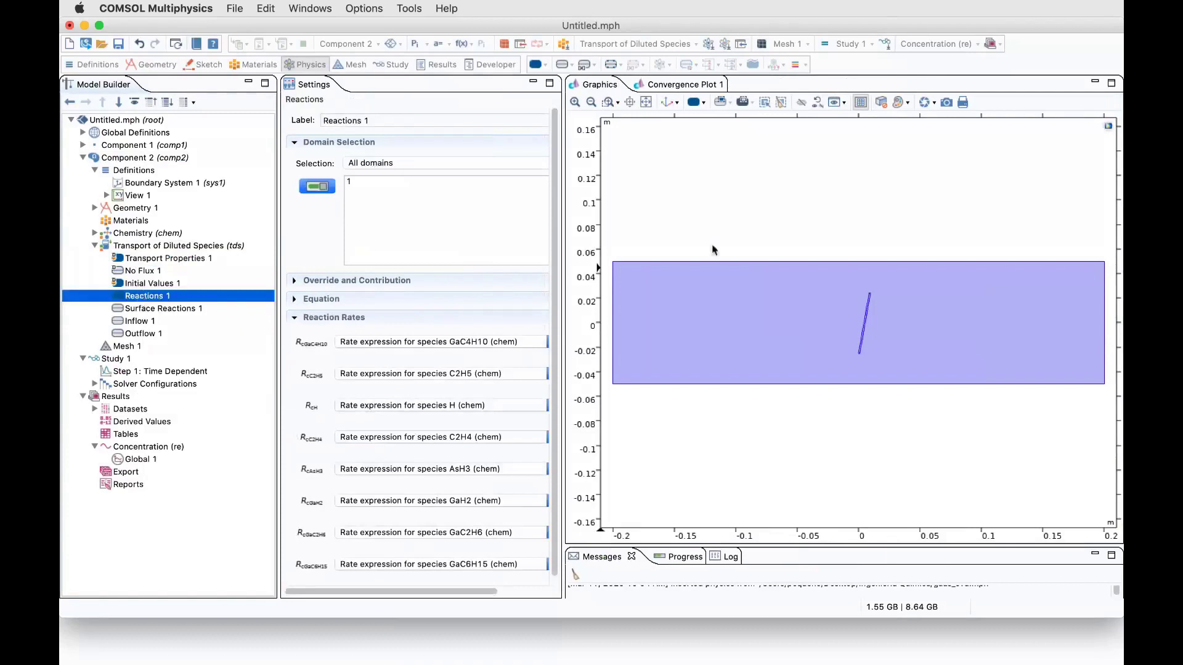
left_click_drag(564, 331, 613, 331)
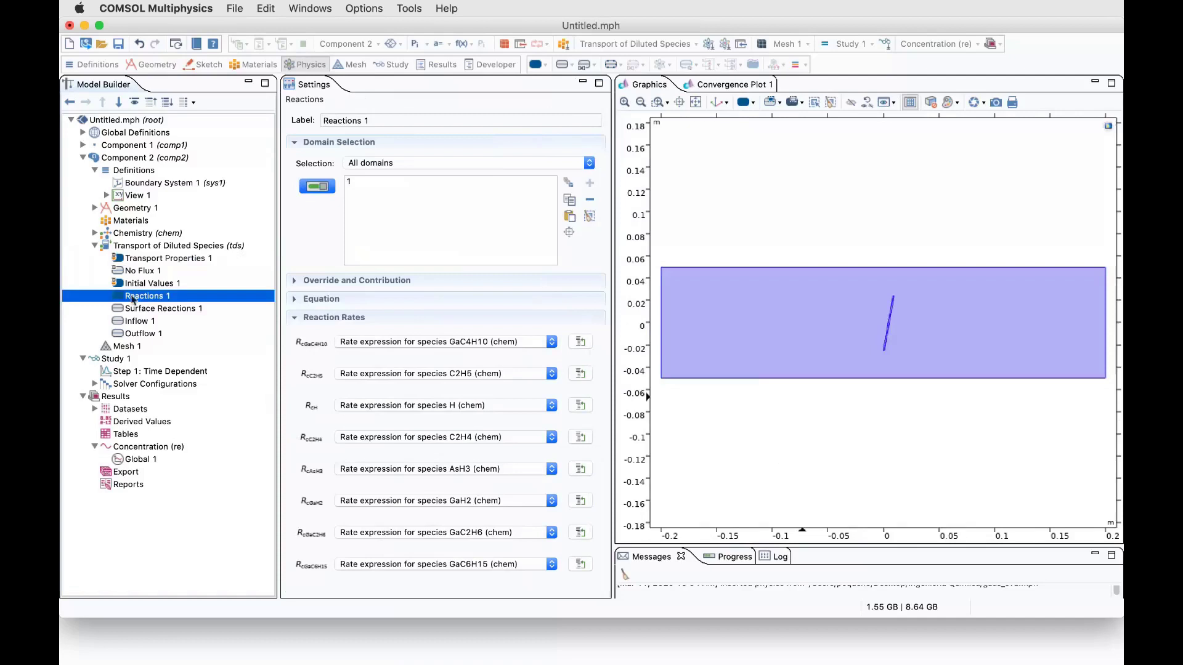
left_click(320, 300)
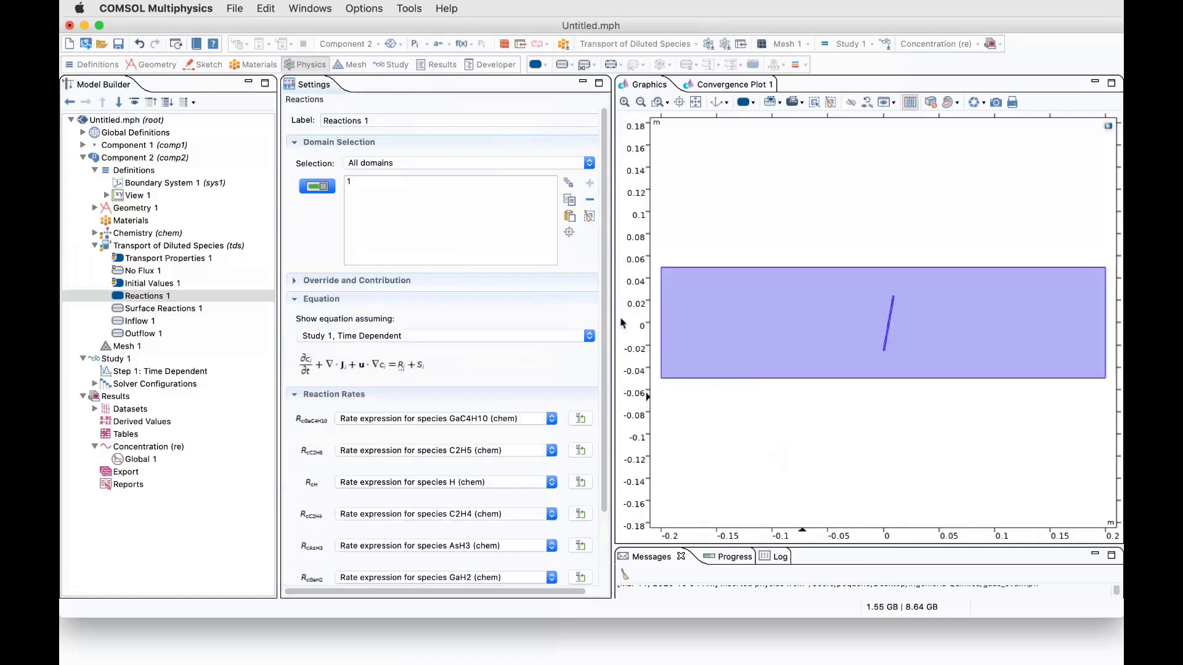
scroll(541, 389, "down", 3)
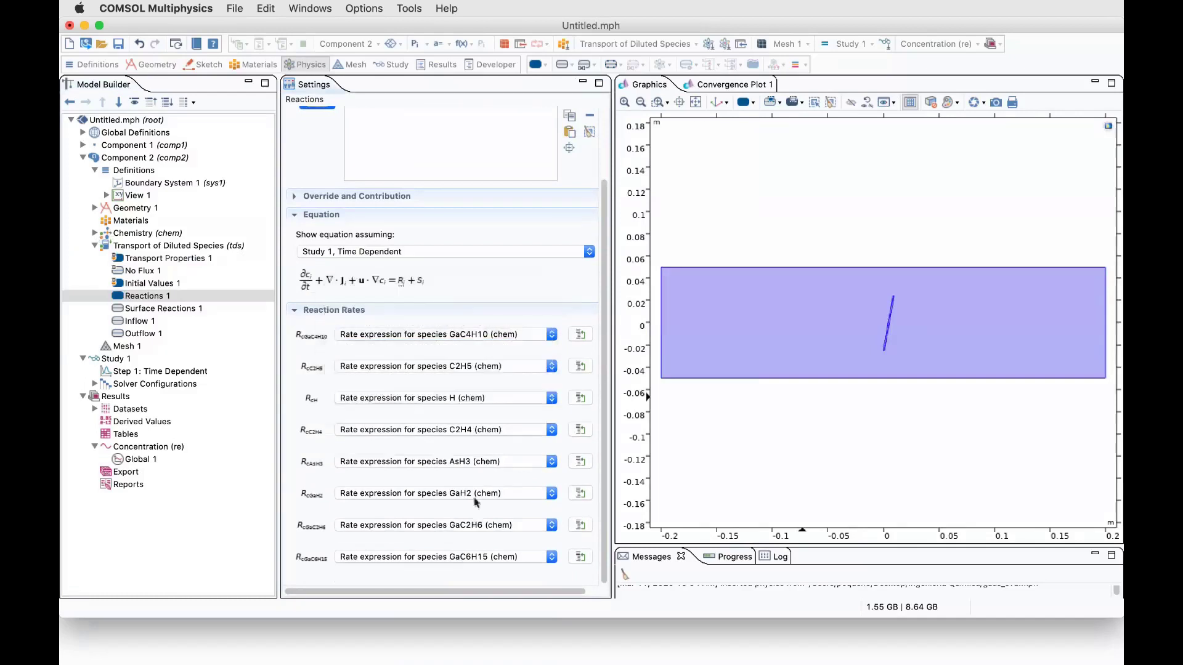
- Review the equation and rates of Surface Reactions 1, along with the Inflow 1 and Outflow 1 boundary conditions
left_click(160, 309)
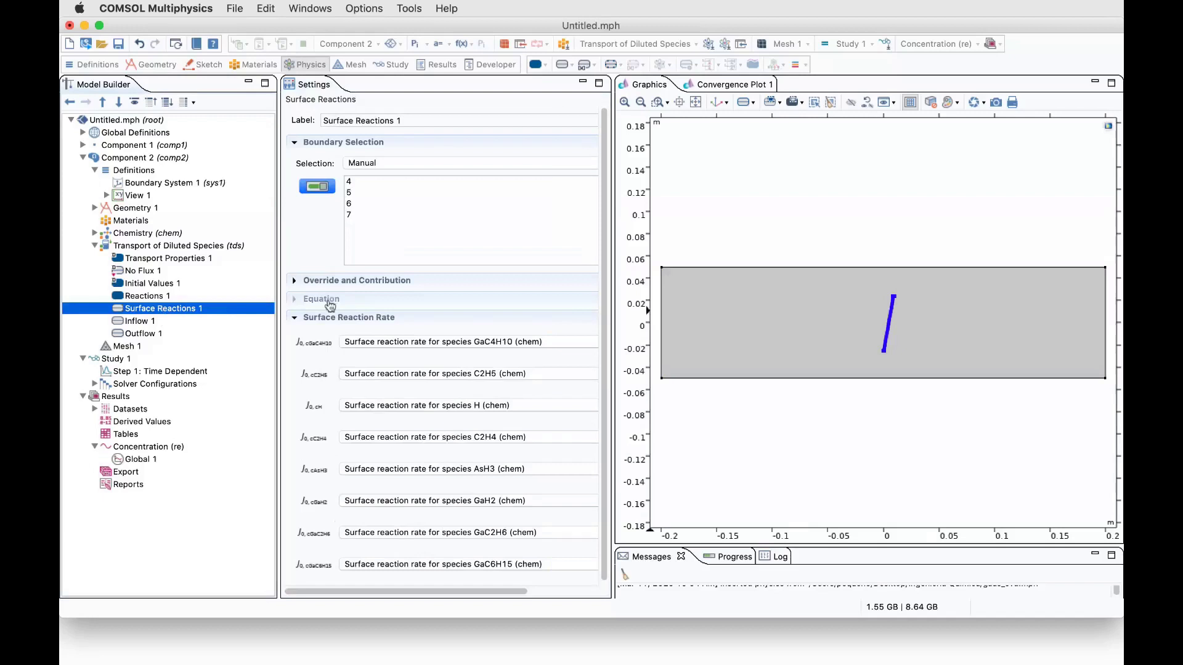
left_click(330, 305)
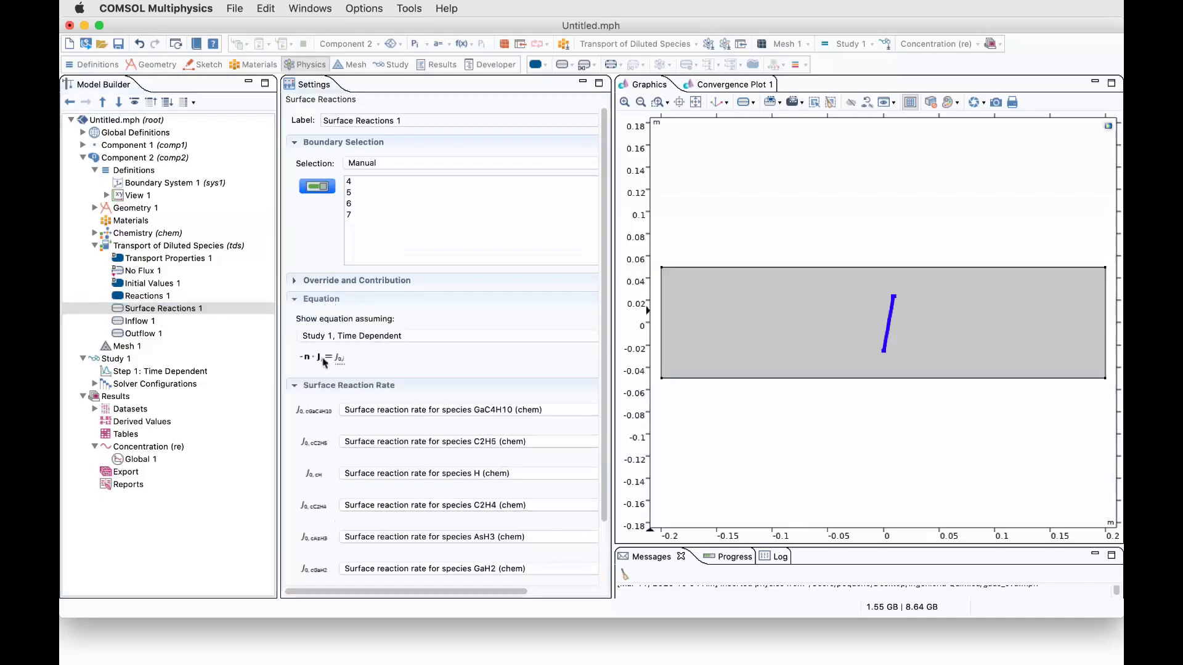
left_click(321, 299)
left_click_drag(600, 337, 667, 337)
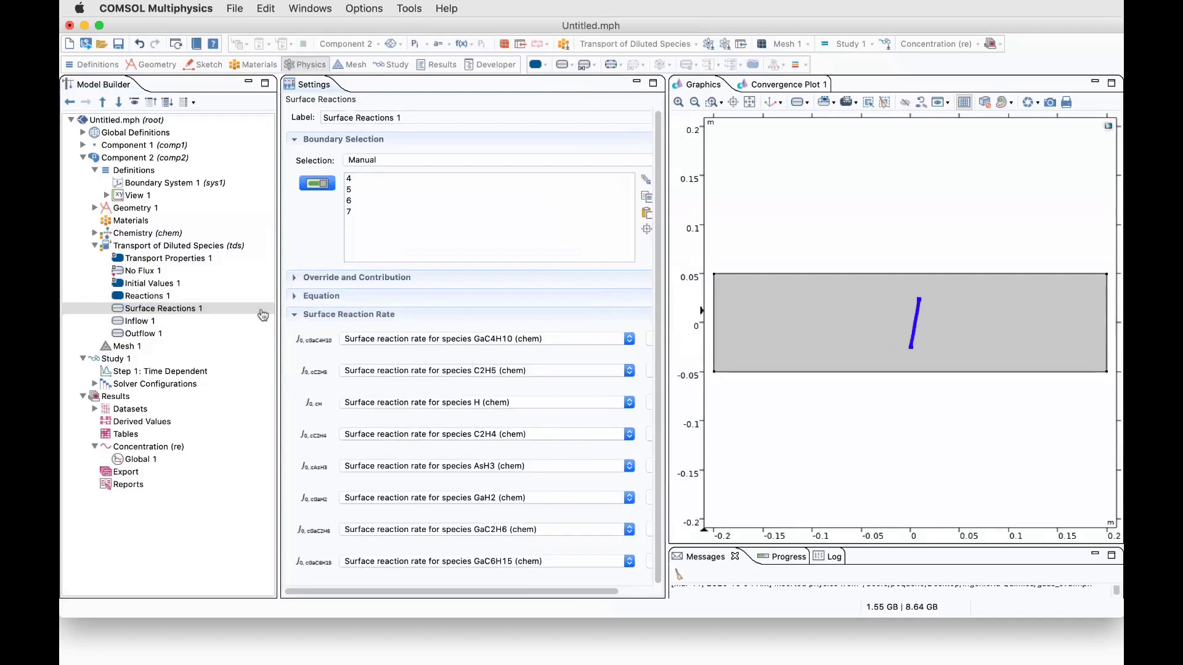
left_click(147, 324)
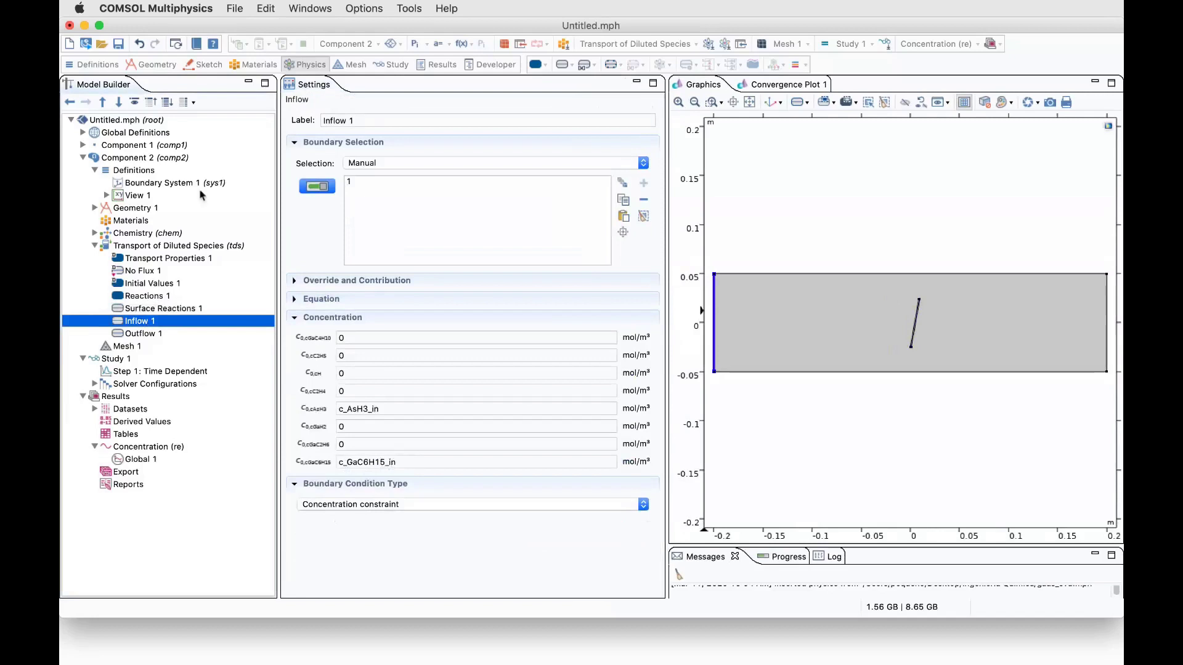
left_click(151, 335)
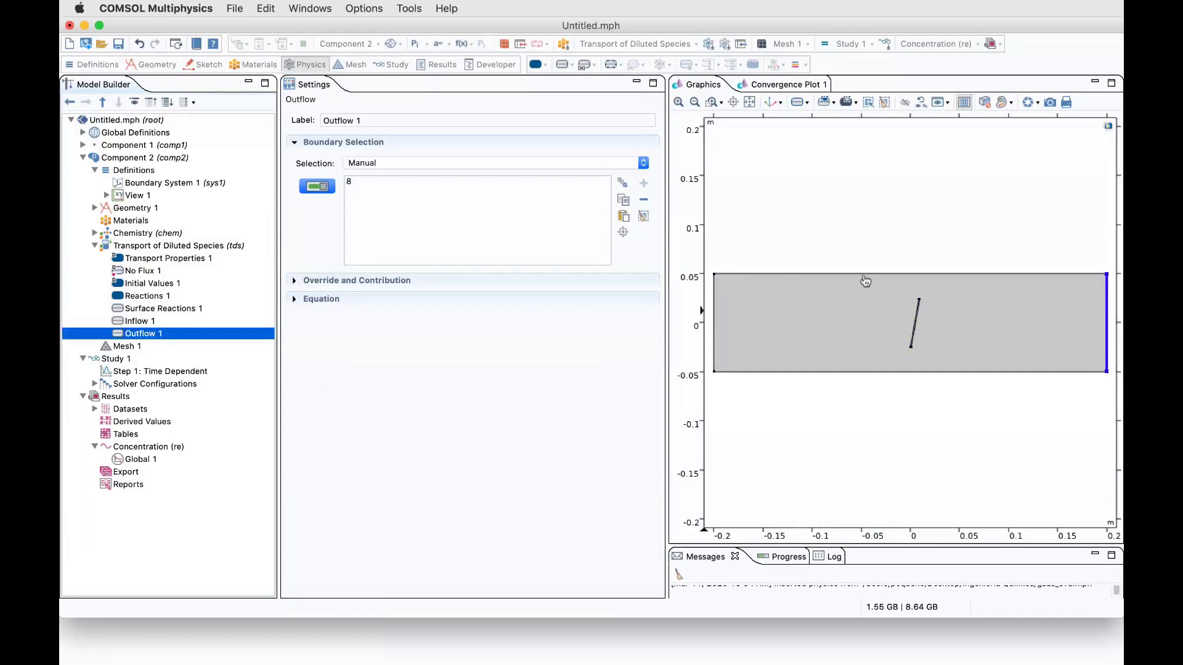
left_click(138, 158)
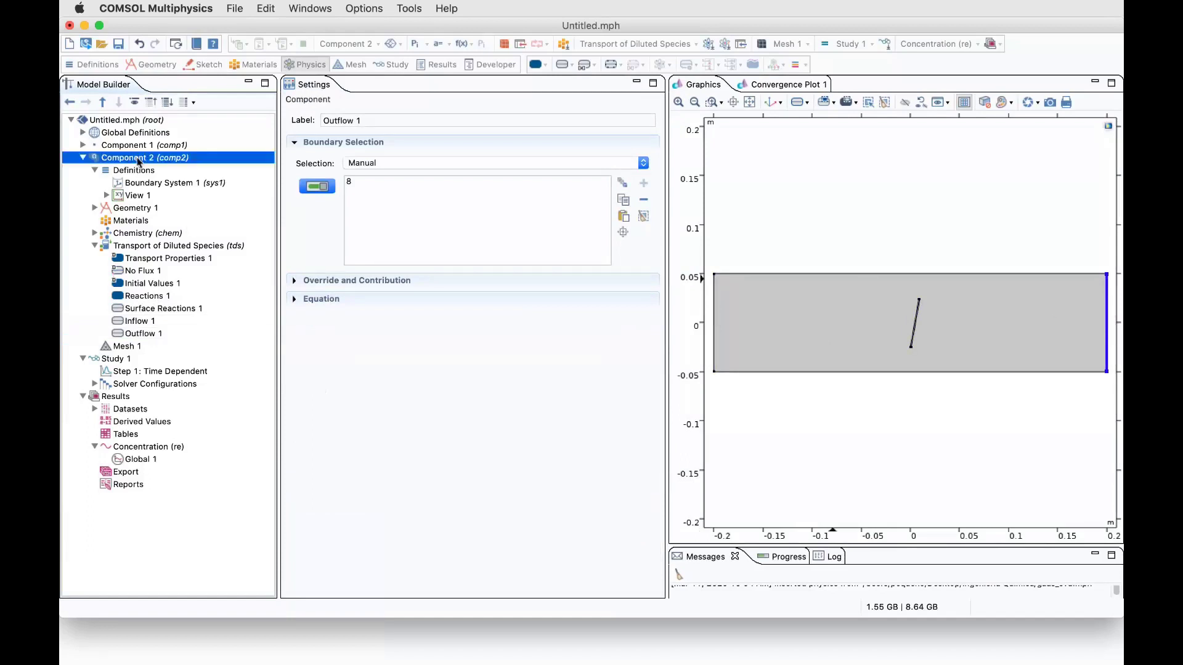
right_click(138, 159)
left_click(411, 321)
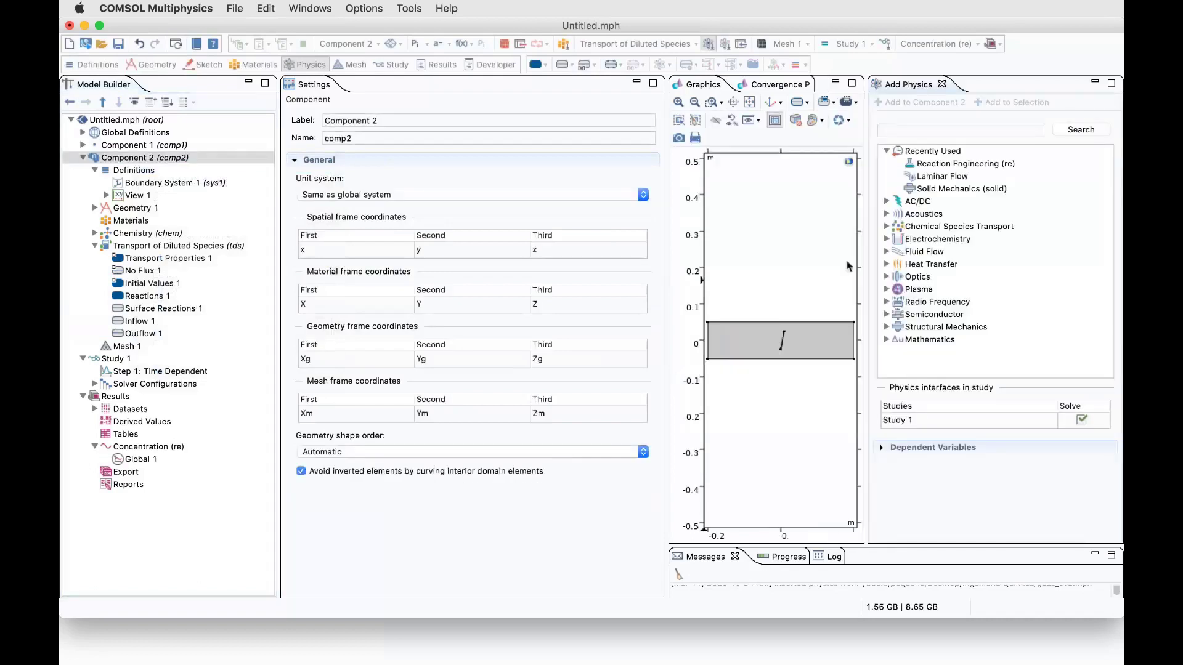
left_click(941, 83)
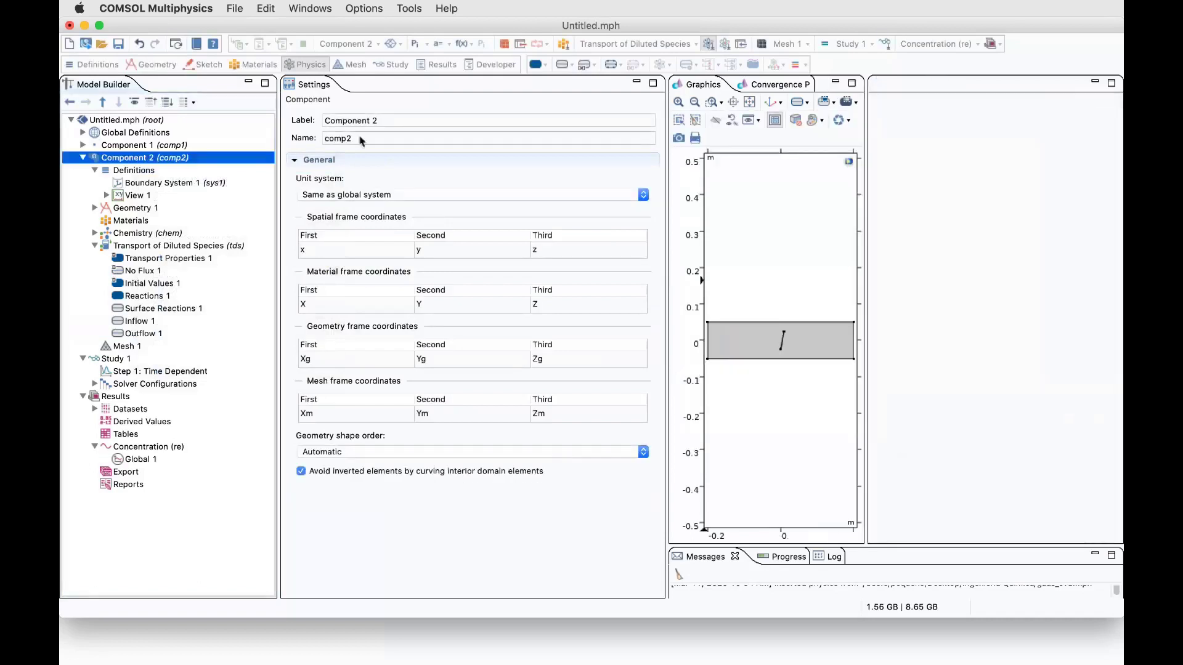
- Insert the 2D Heat Transfer in Fluids physics from gaas_cvd.mph into Component 2
right_click(139, 160)
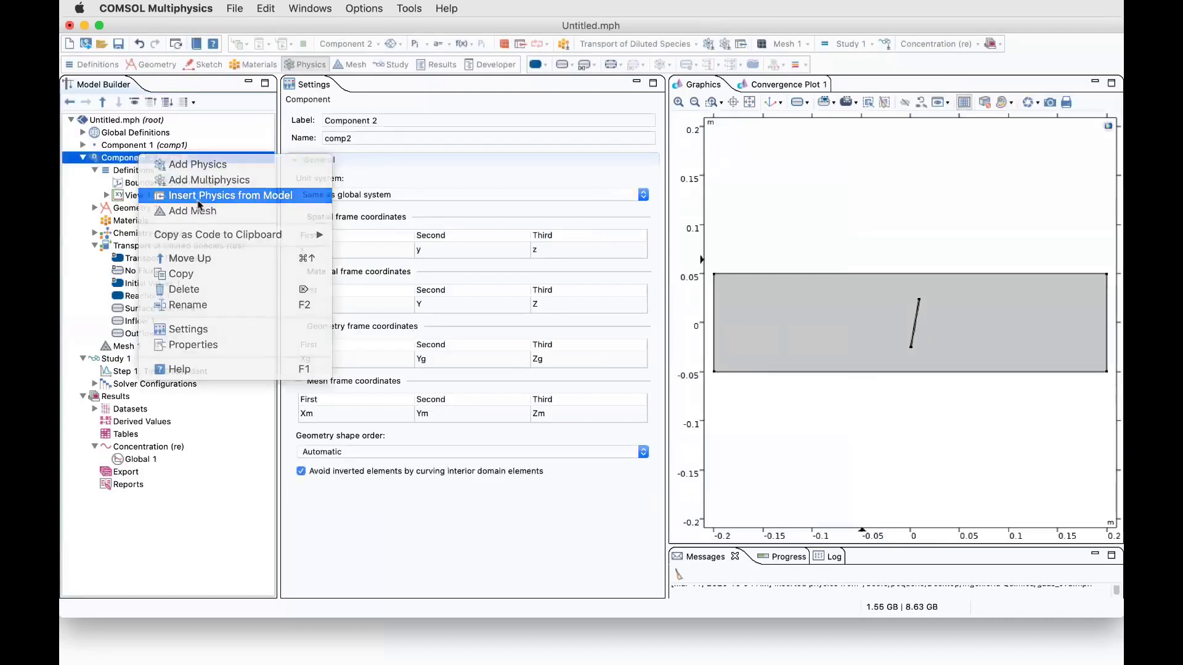
left_click(197, 198)
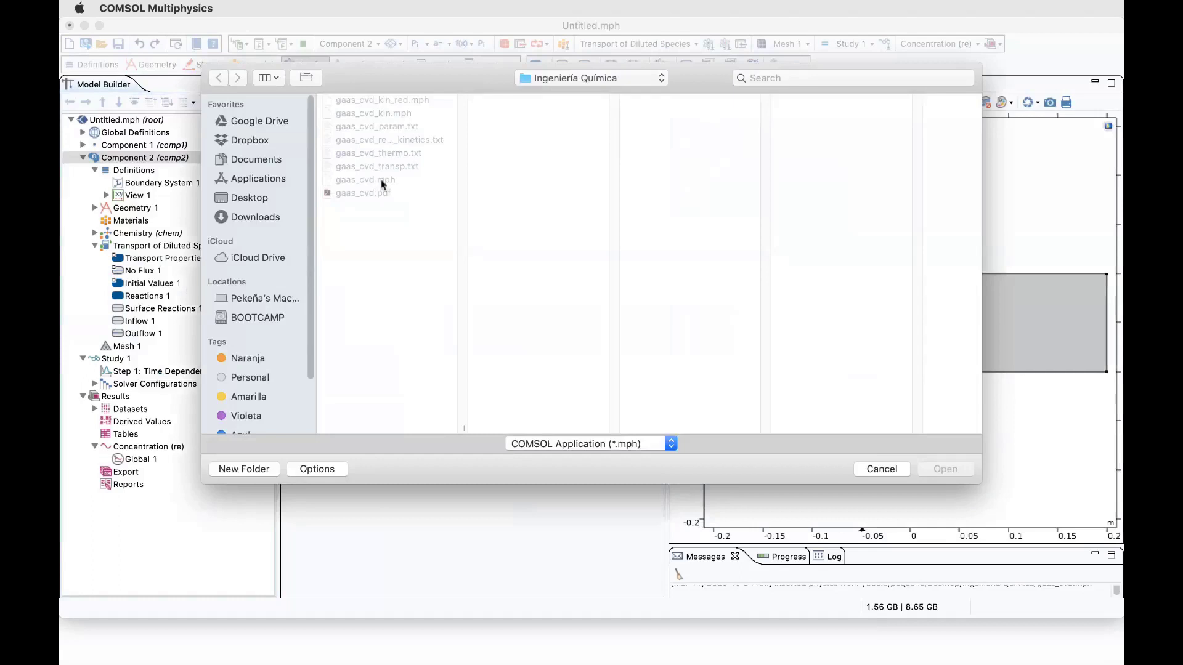
left_click(382, 181)
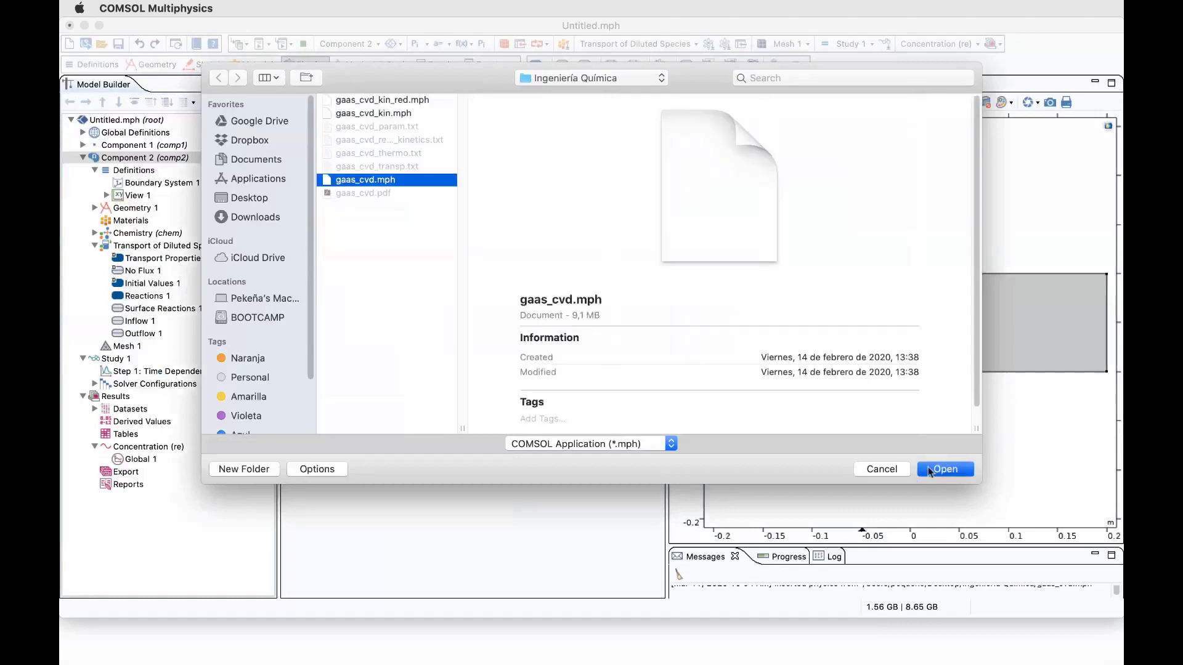
left_click(930, 470)
left_click(493, 338)
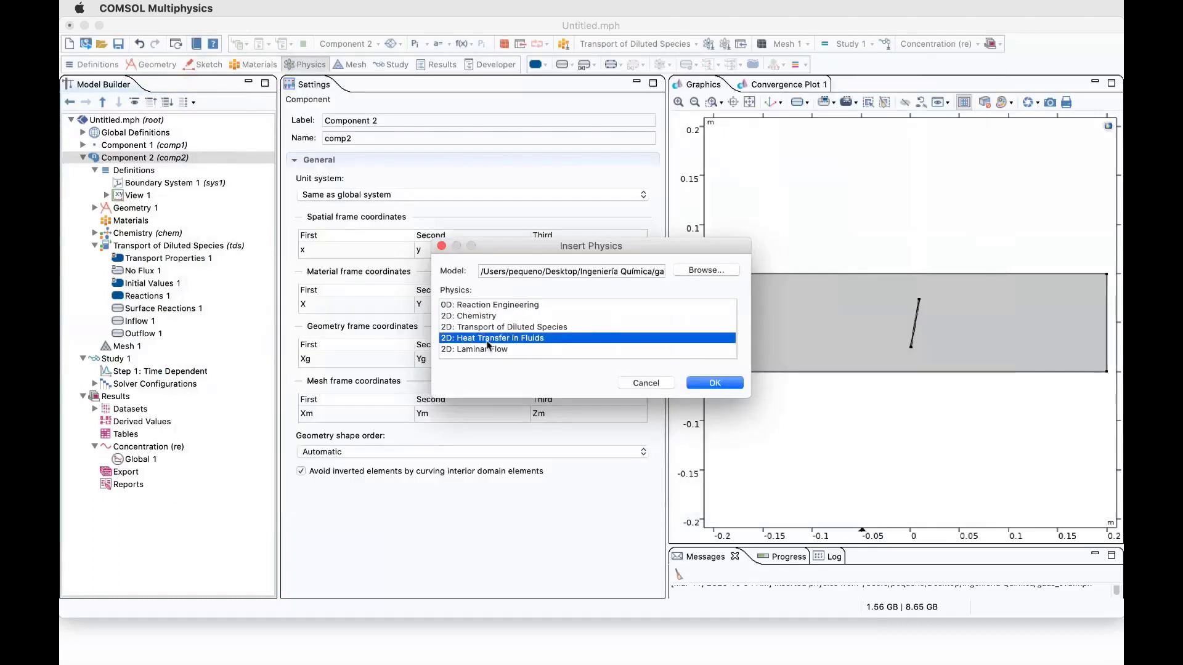
left_click(715, 383)
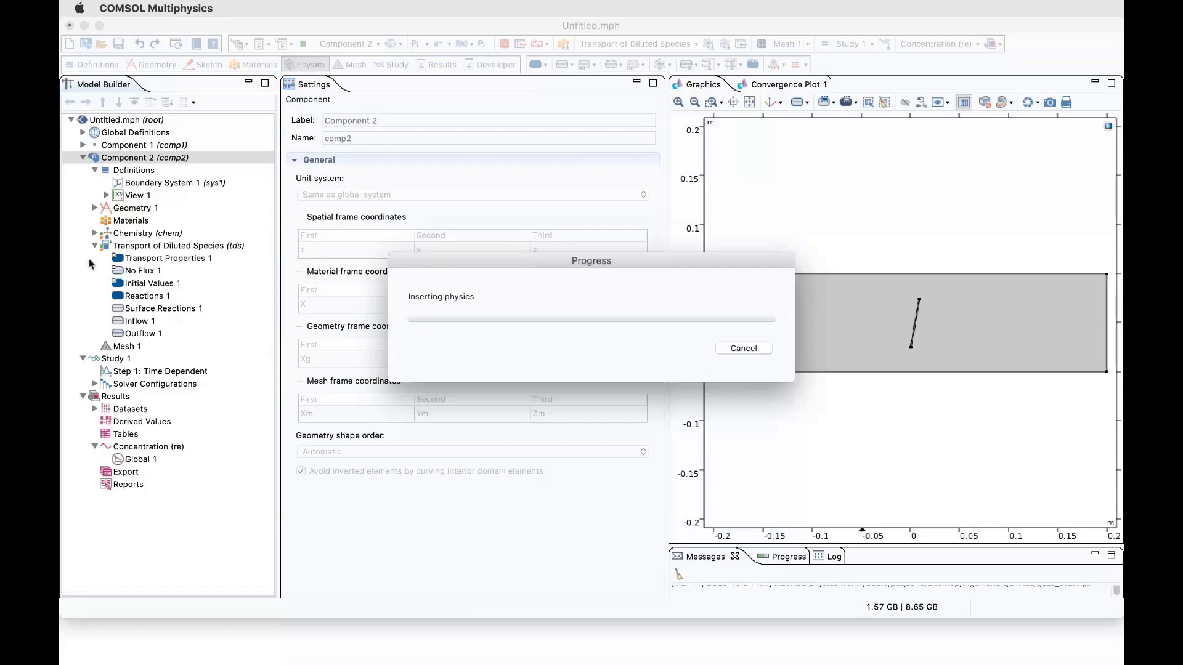
- Review the convection, thermal conductivity and thermodynamics settings of Fluid 1 in Heat Transfer in Fluids
left_click(139, 271)
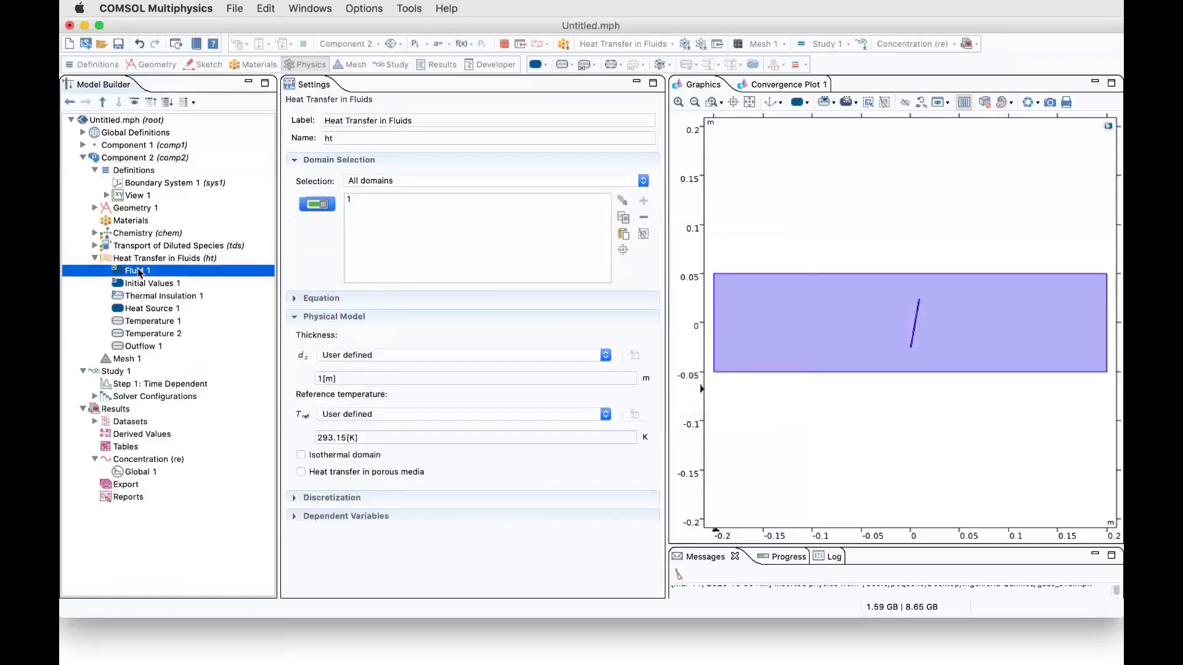
scroll(462, 401, "down", 5)
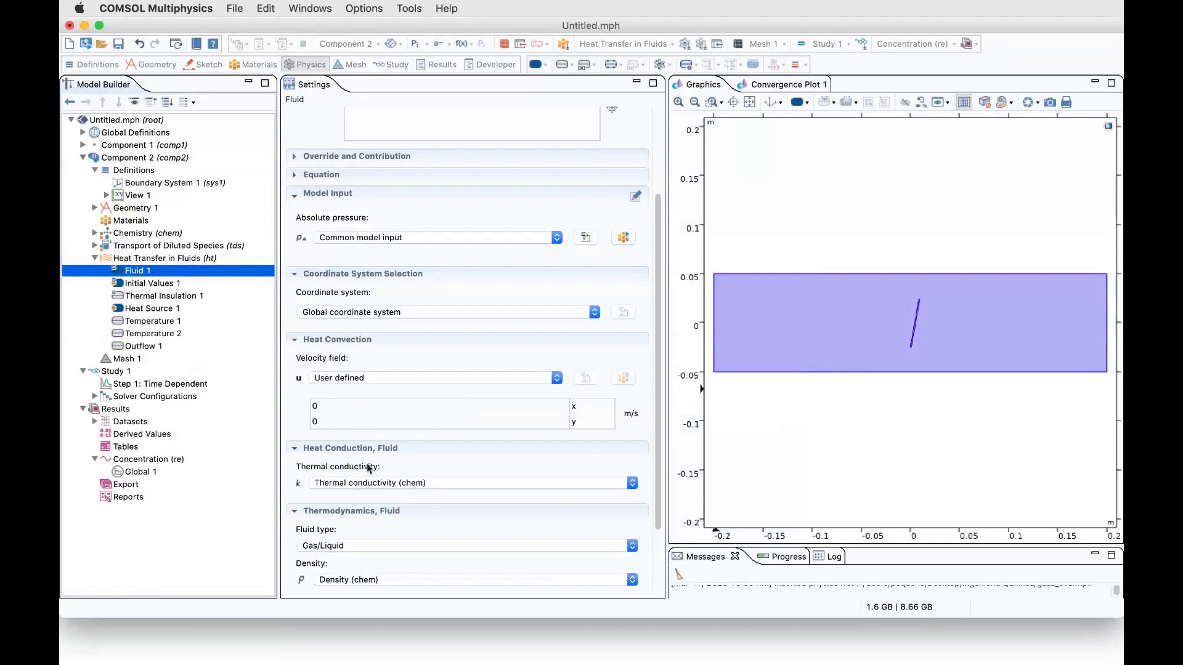
left_click_drag(658, 472, 672, 537)
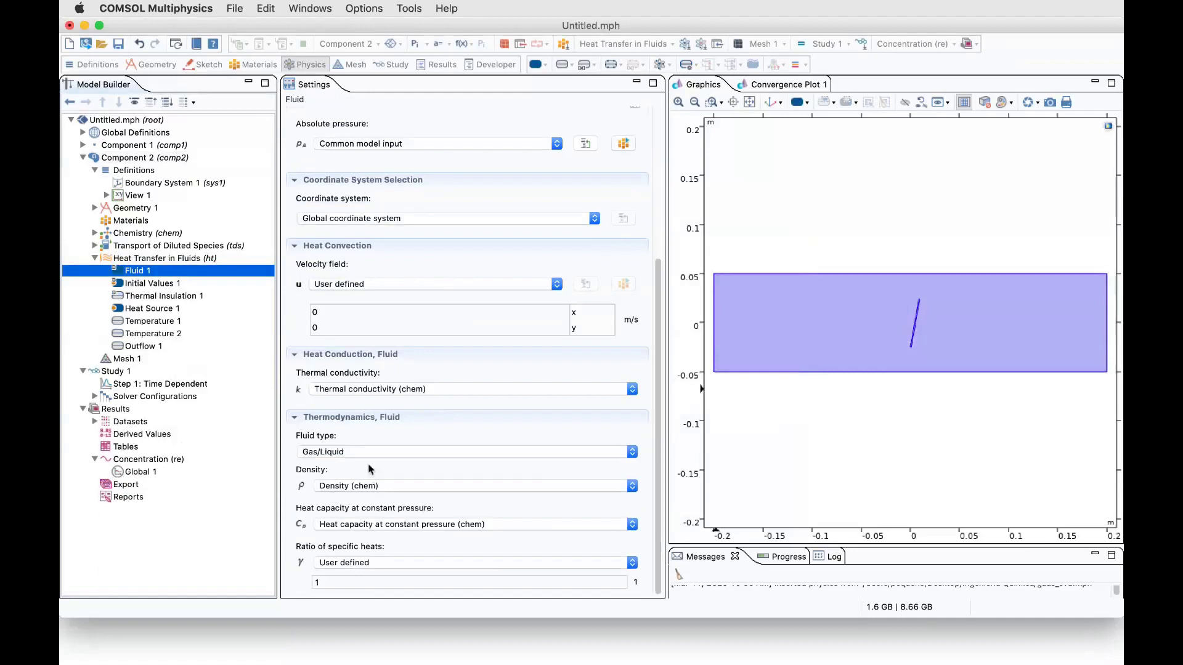
- Review the Chemistry interface's thermodynamic and transport property calculation settings, including the heat capacity, thermal conductivity and dynamic viscosity expressions
left_click(94, 234)
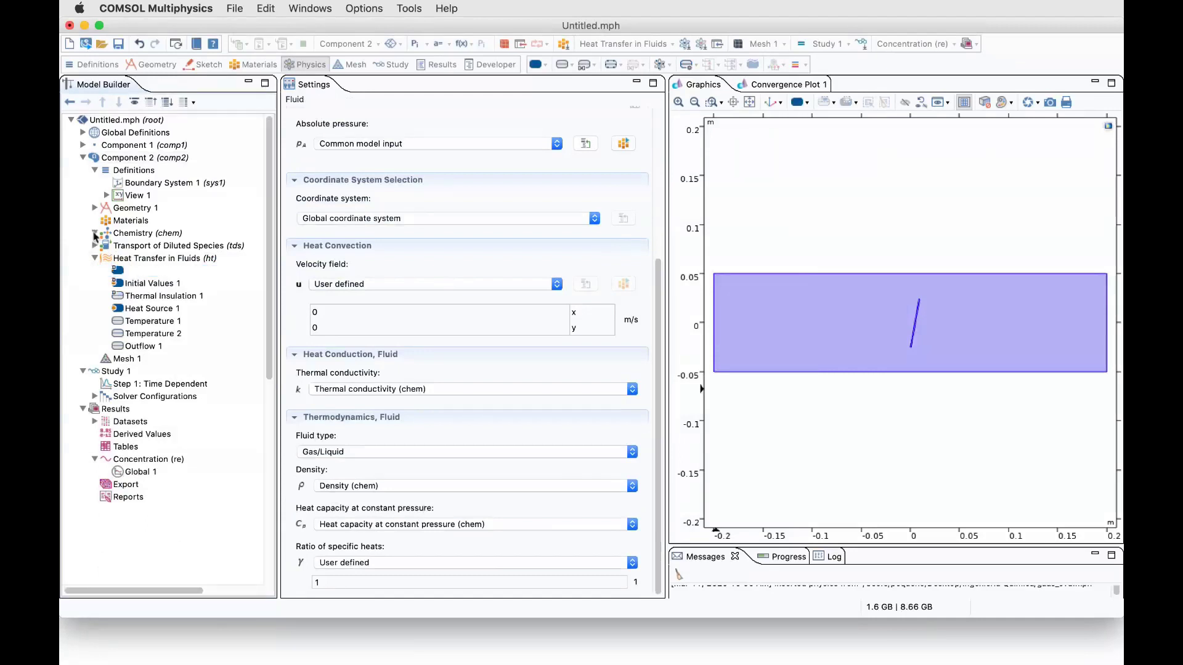
left_click(127, 234)
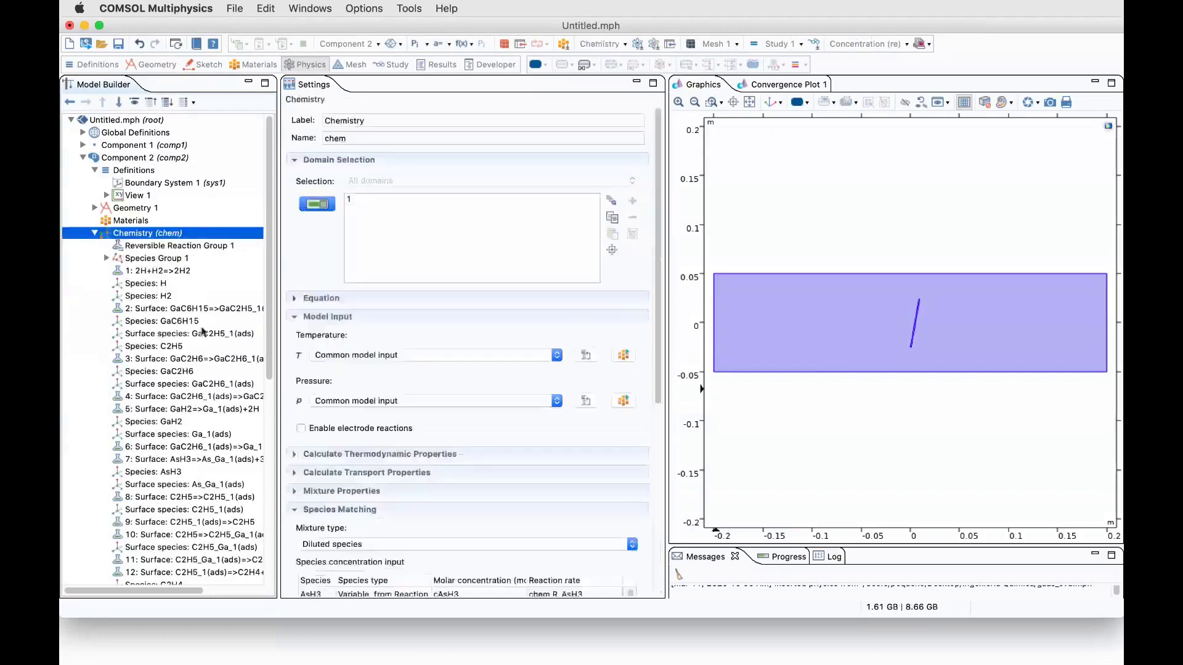
scroll(447, 425, "down", 3)
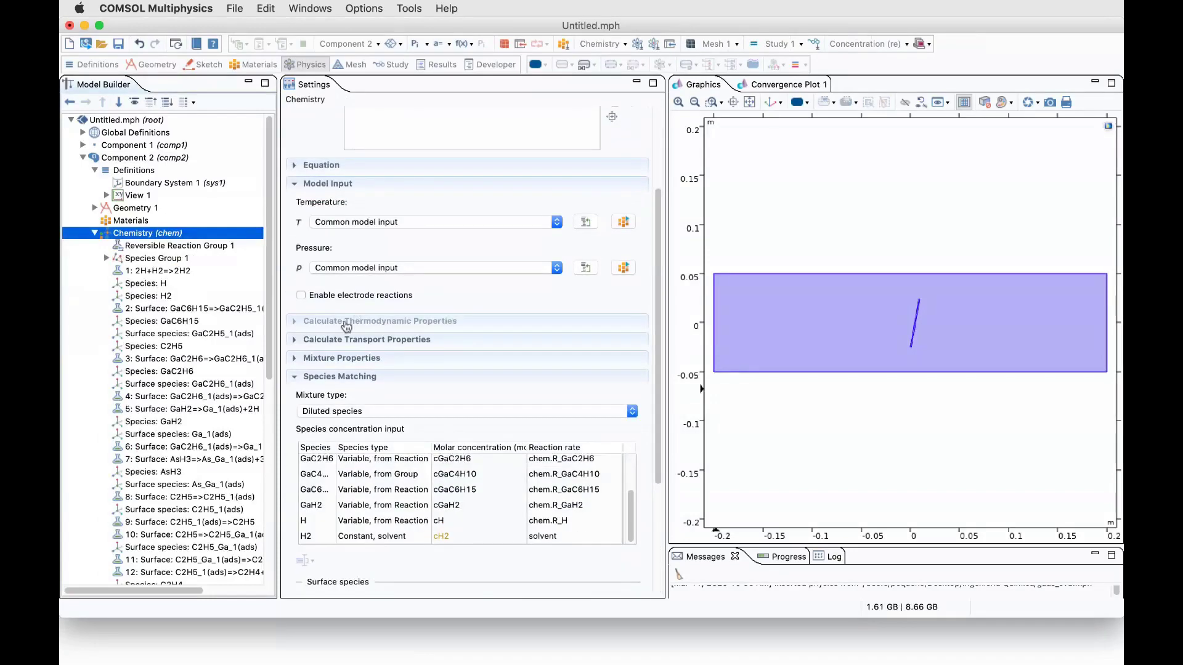
left_click(374, 327)
left_click(390, 342)
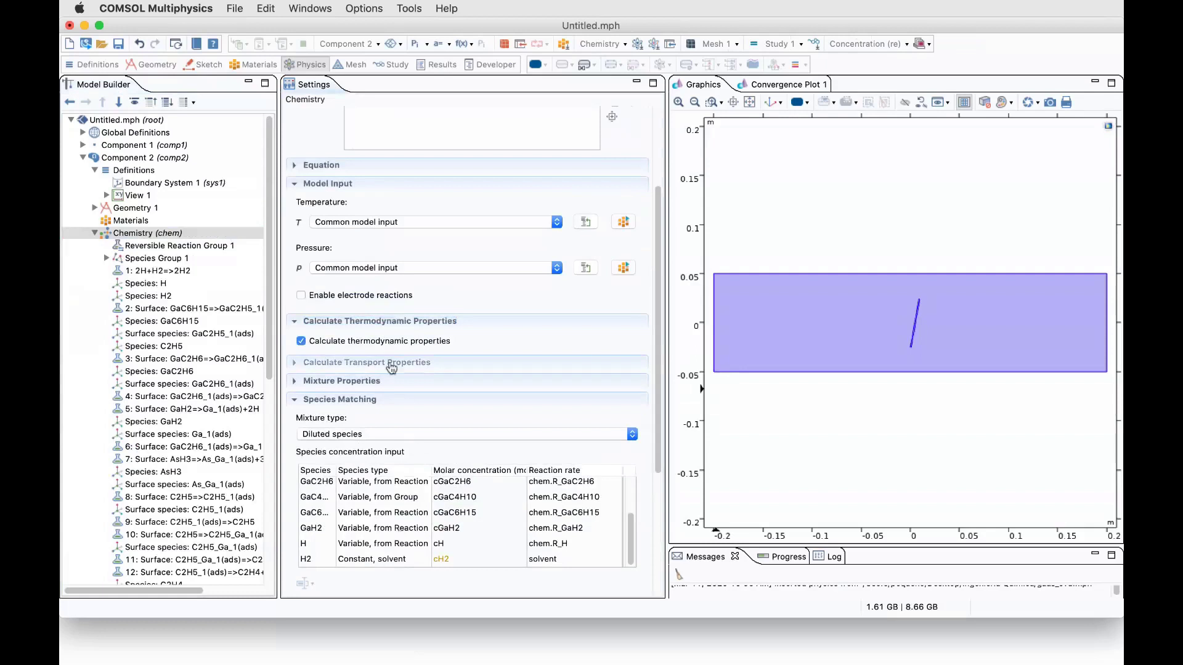
left_click(390, 365)
scroll(414, 403, "down", 3)
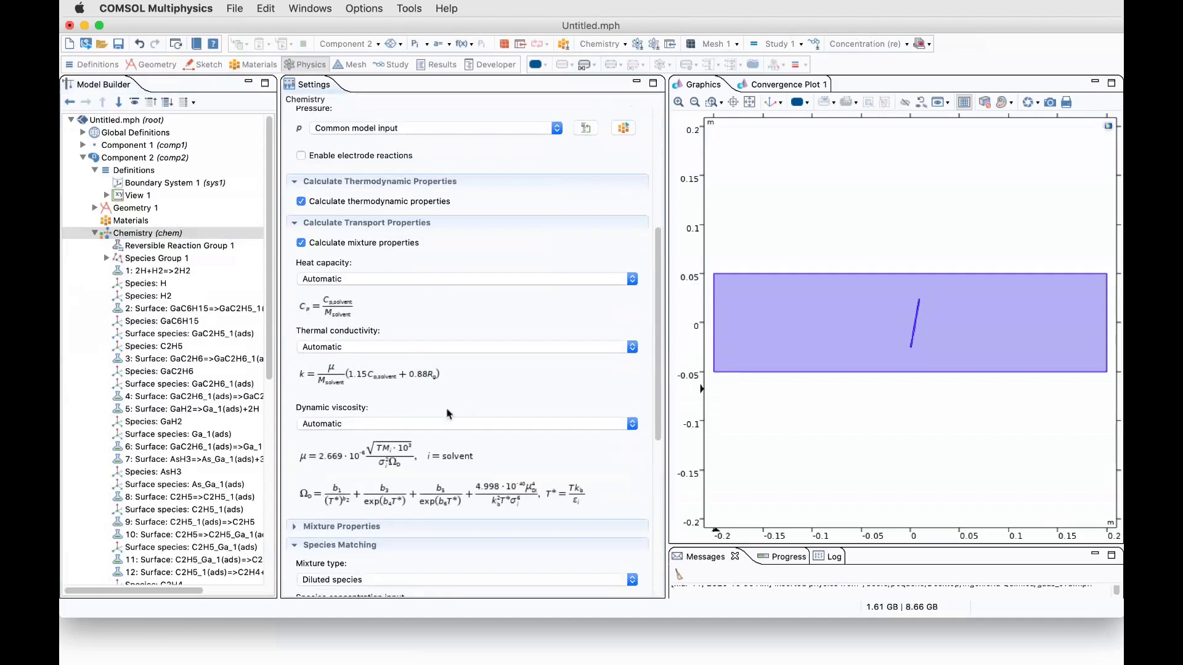
- Examine the phase and the user-defined mixture density expression in the Chemistry interface's mixture properties
scroll(436, 432, "down", 4)
left_click(333, 396)
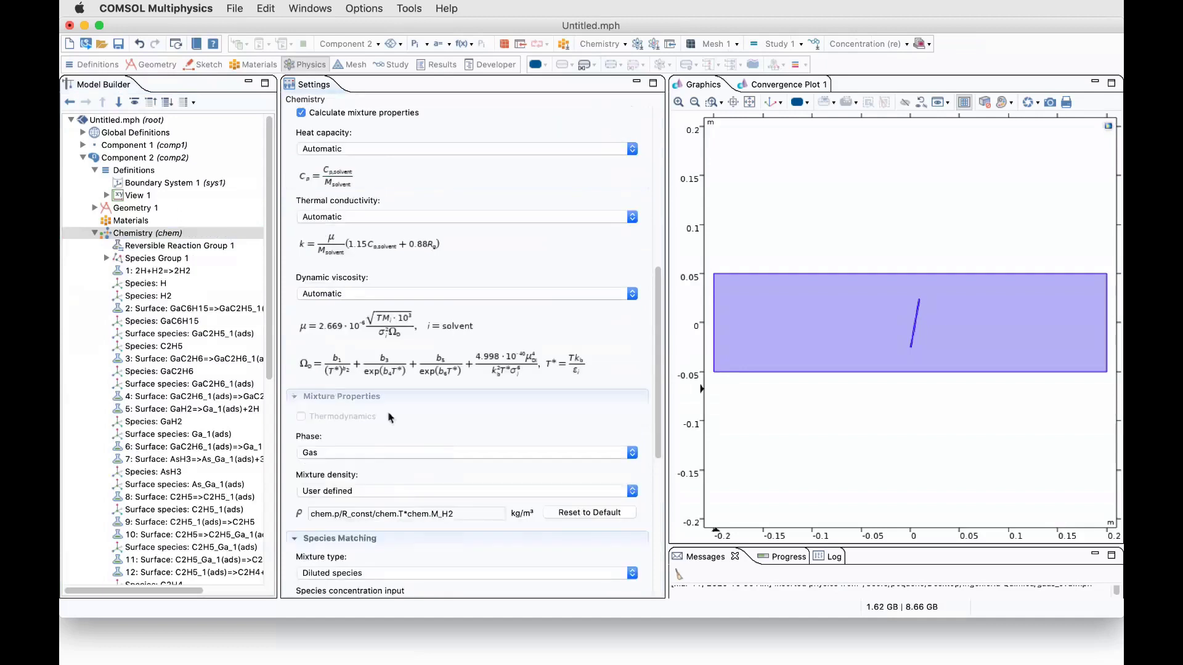
scroll(369, 417, "down", 3)
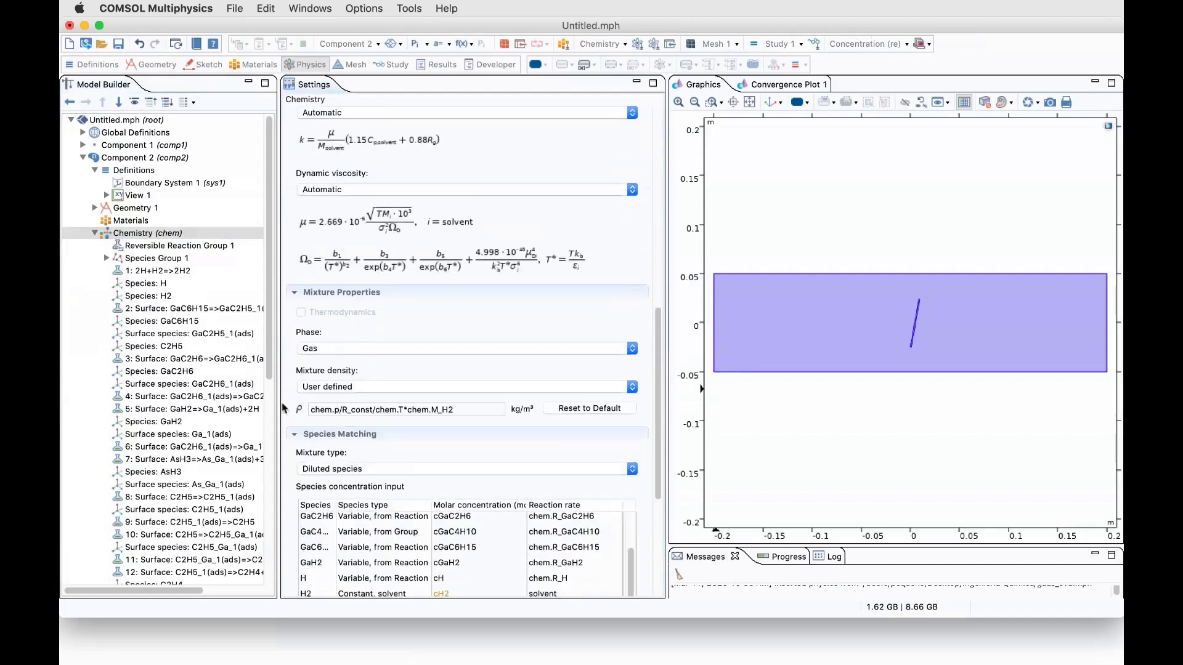
left_click_drag(311, 414, 465, 412)
left_click(464, 412)
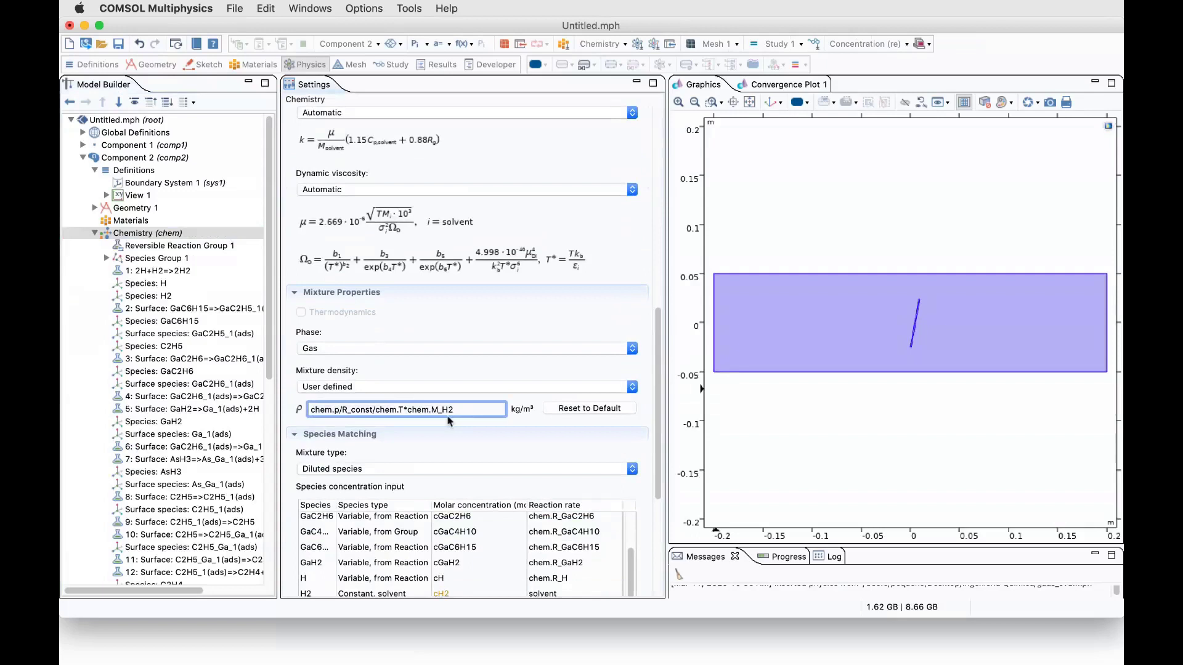
scroll(345, 290, "up", 3)
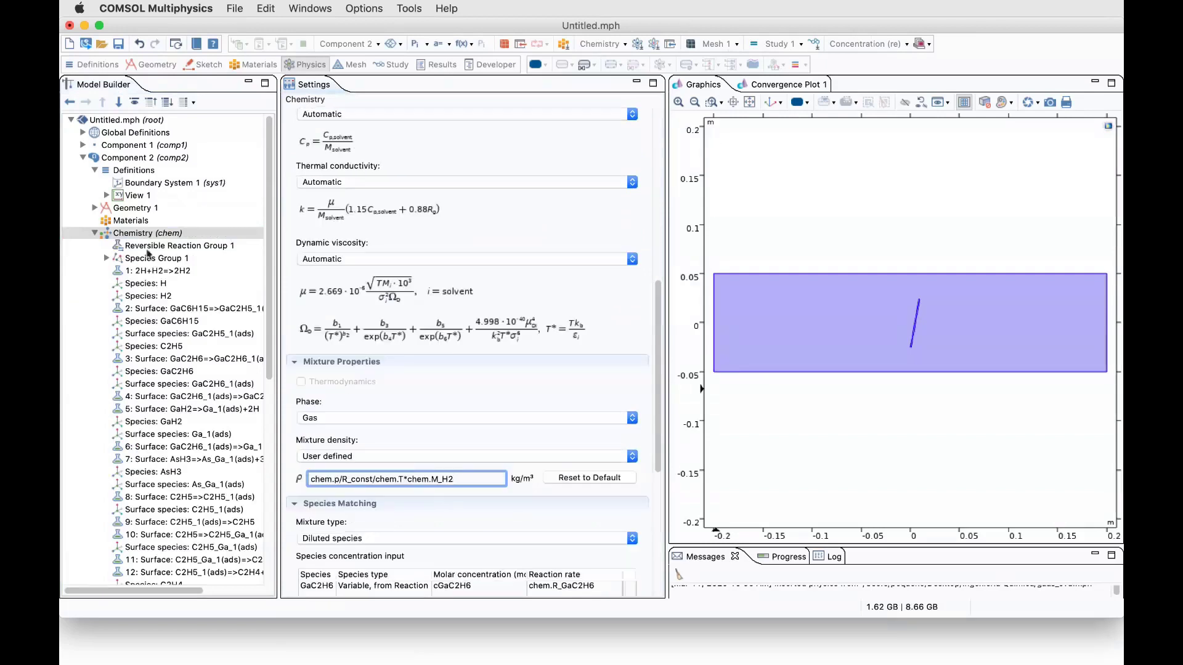
- Review the NASA-format data and CHEMKIN thermo file of Species Thermodynamics 1, plus the rate constants and thermodynamic properties of surface reaction 2
left_click(106, 261)
left_click(106, 258)
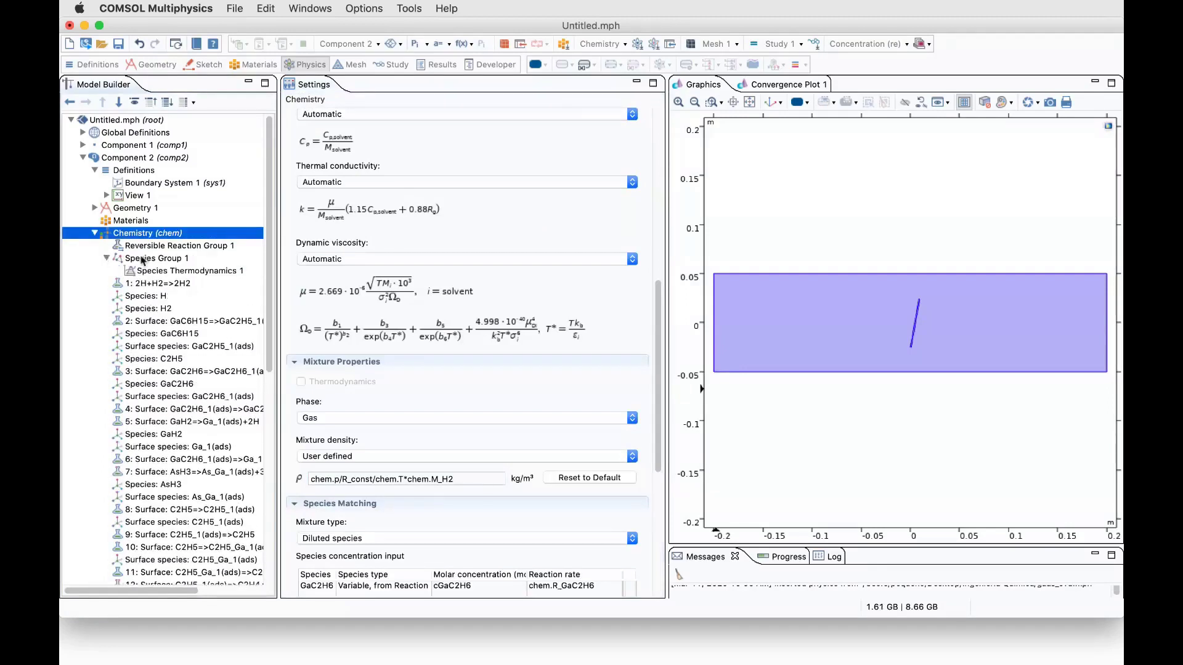
left_click(159, 273)
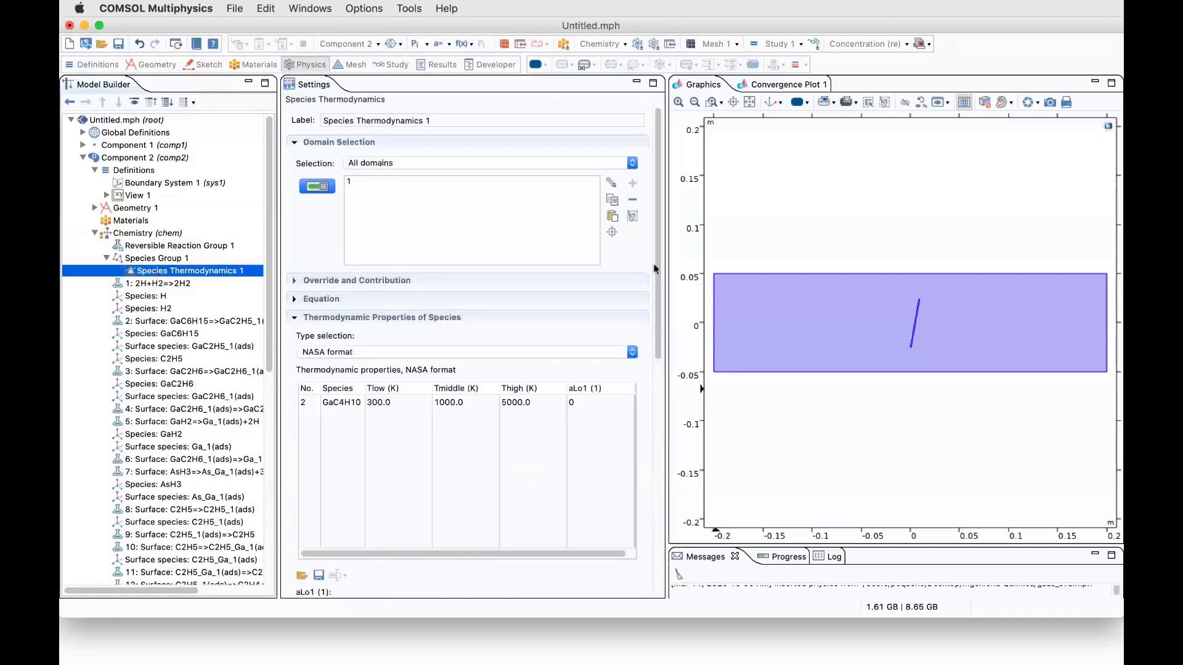
scroll(658, 295, "down", 10)
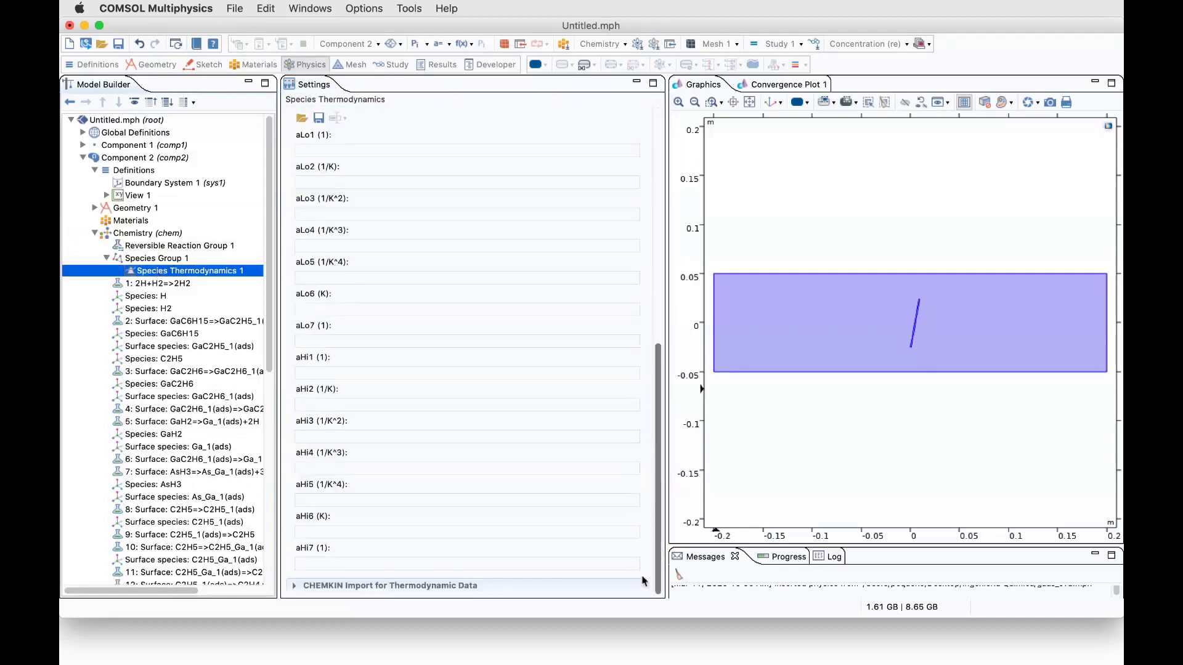
left_click(457, 586)
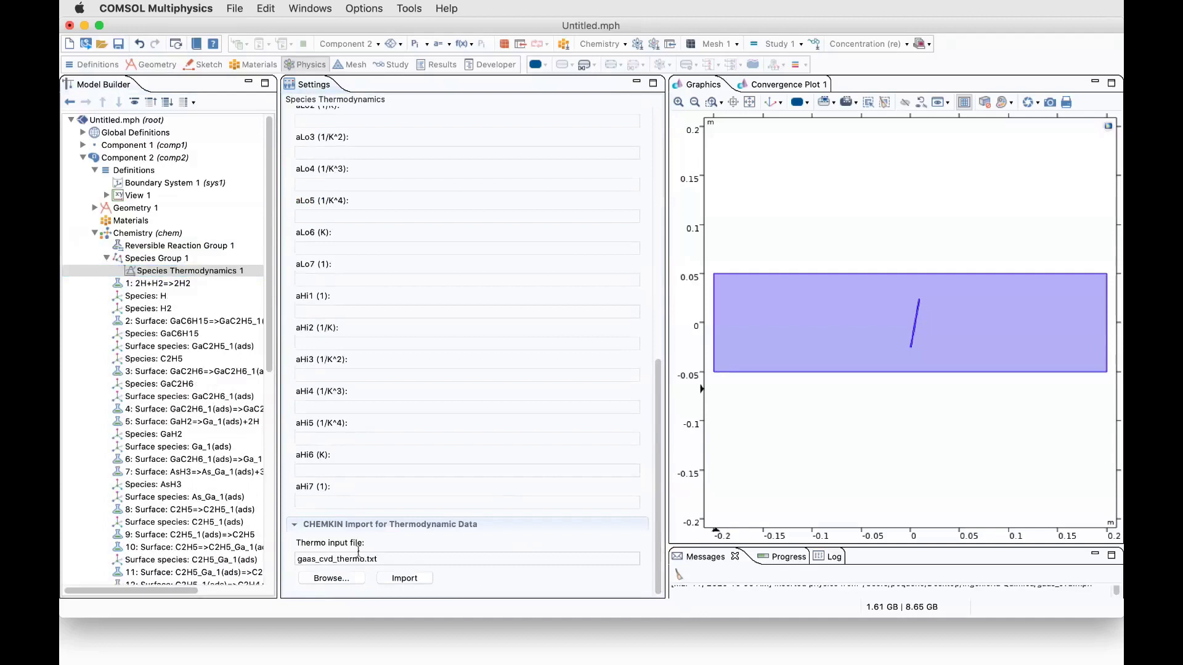
scroll(639, 275, "up", 15)
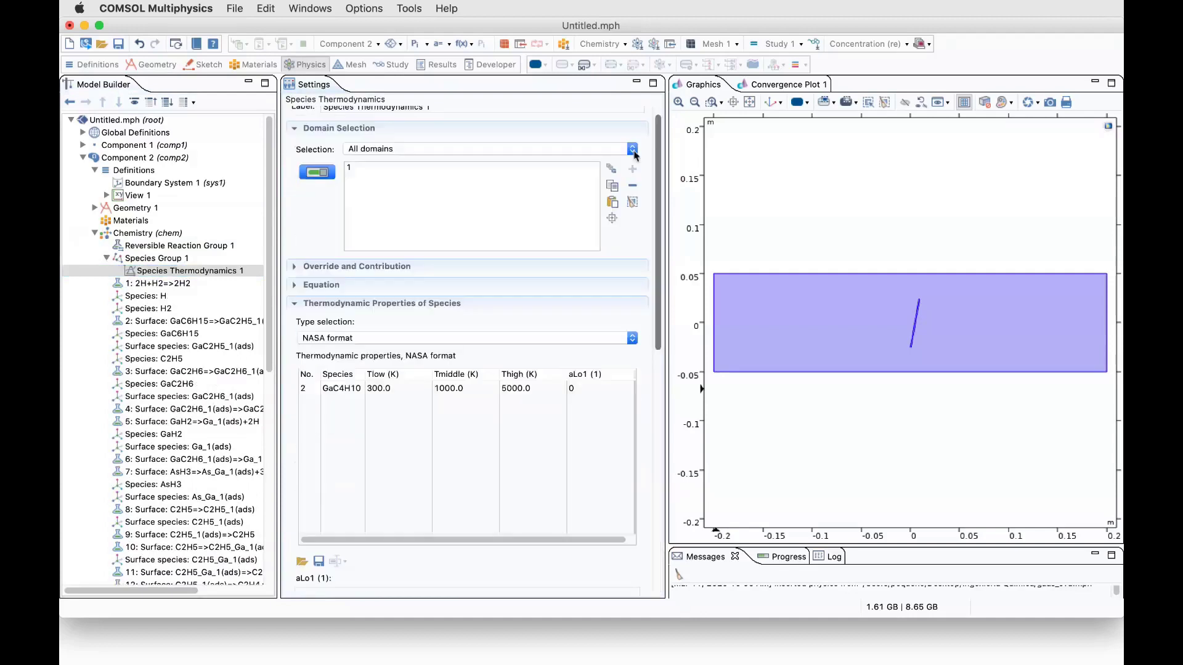
left_click(147, 321)
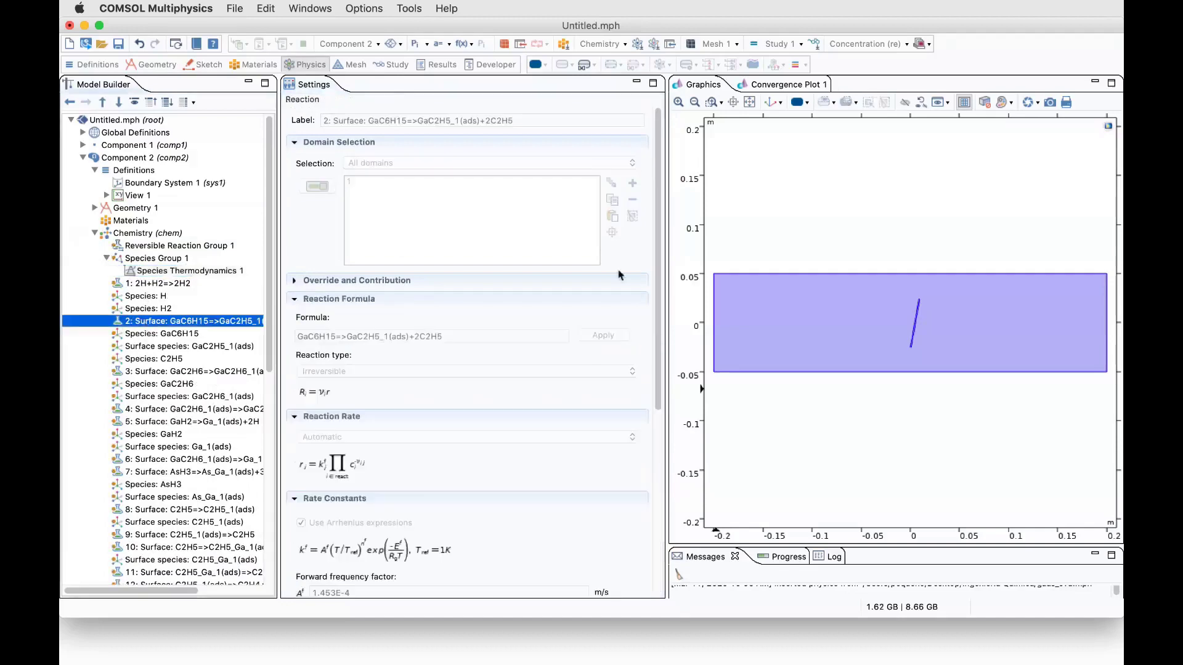
scroll(377, 416, "down", 5)
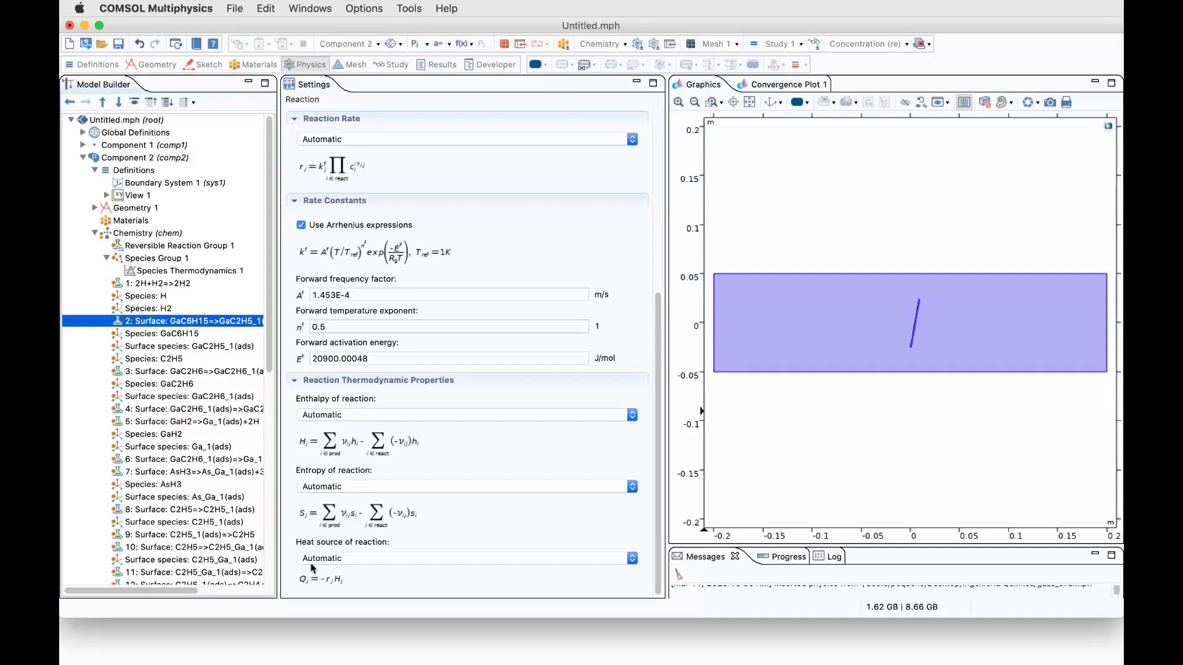
- Check the volumetric species properties and the CHEMKIN transport input file of Species Group 1 in Chemistry
left_click(112, 259)
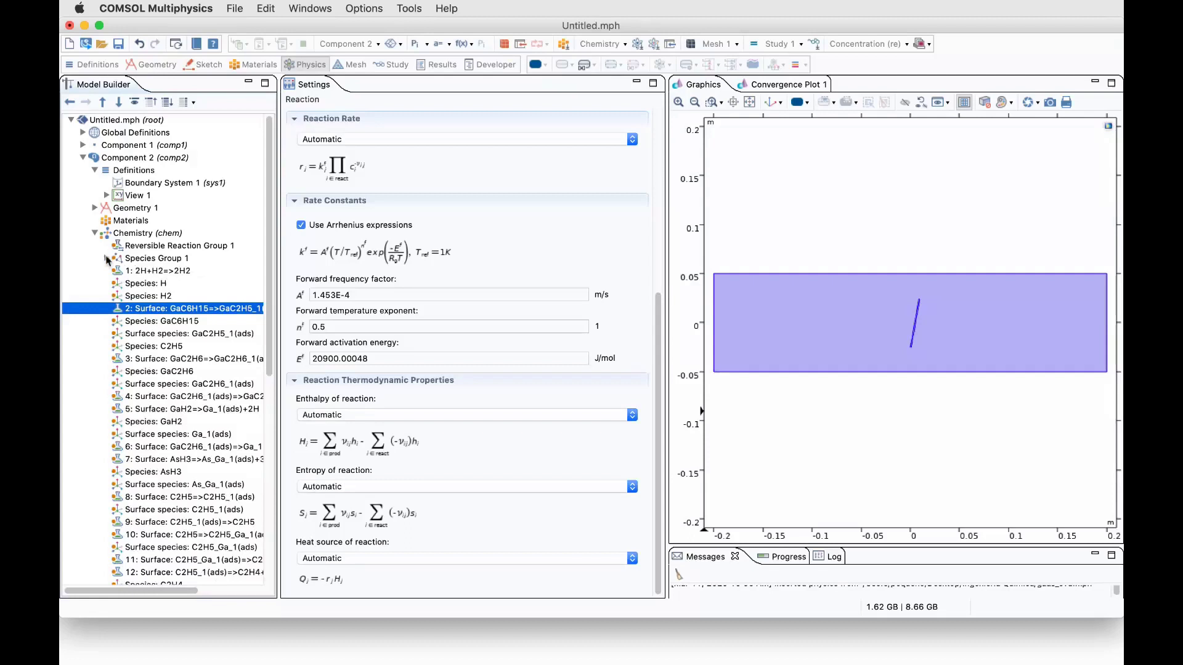
left_click(150, 263)
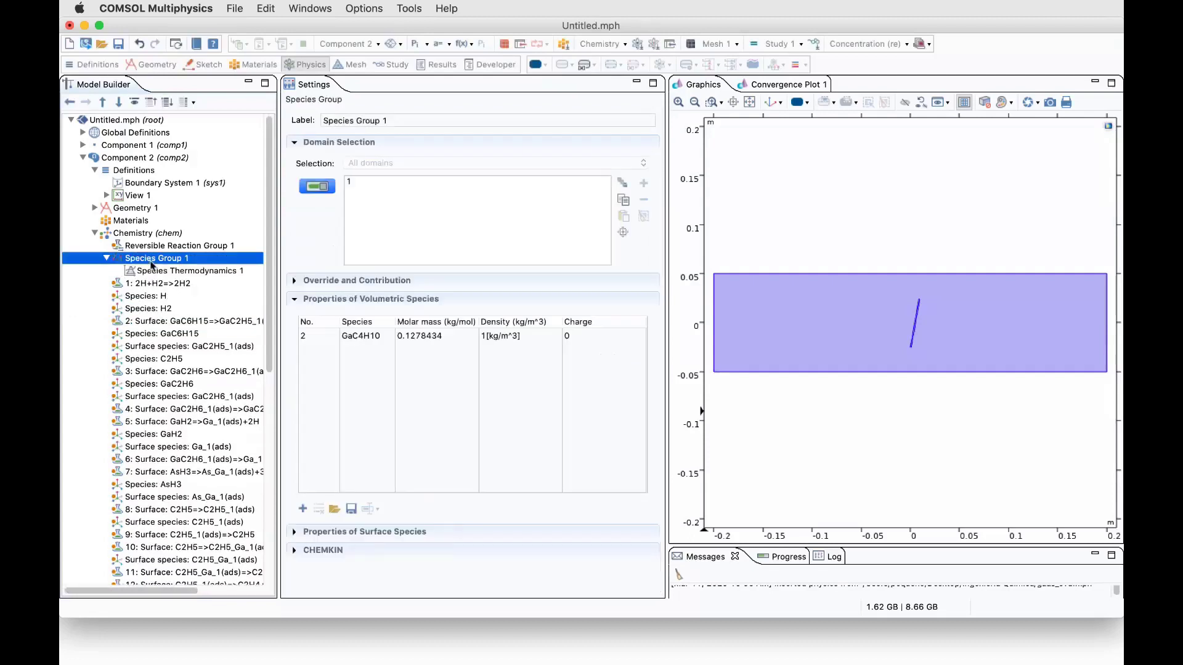
left_click(321, 550)
scroll(656, 502, "down", 2)
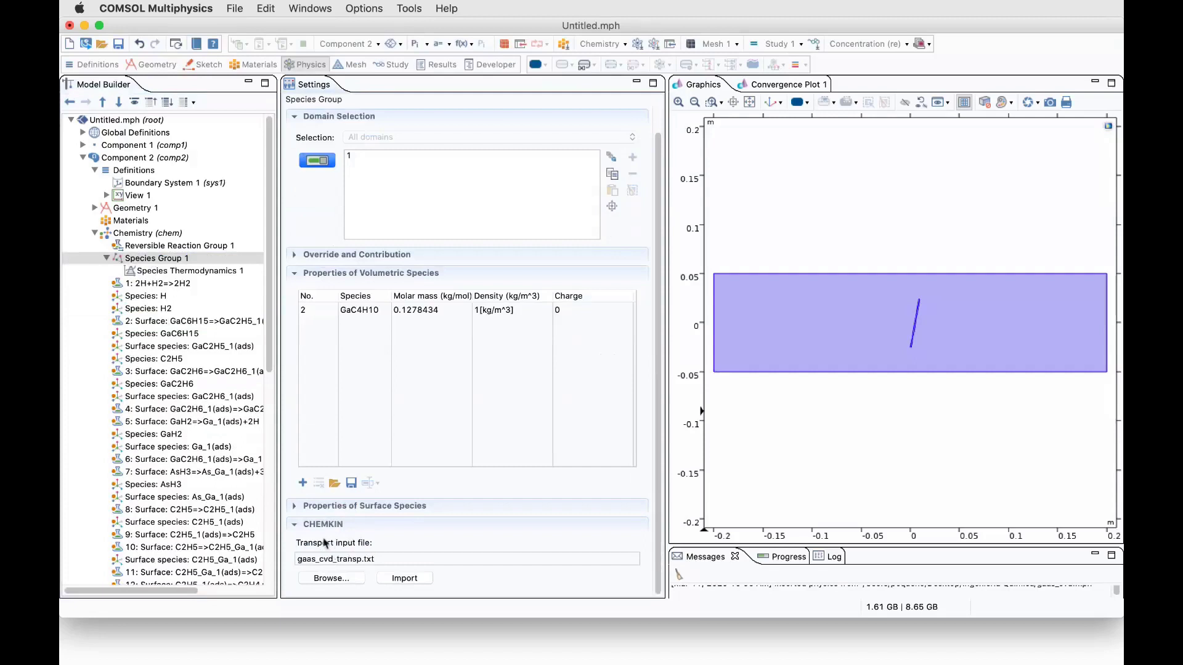
left_click(106, 259)
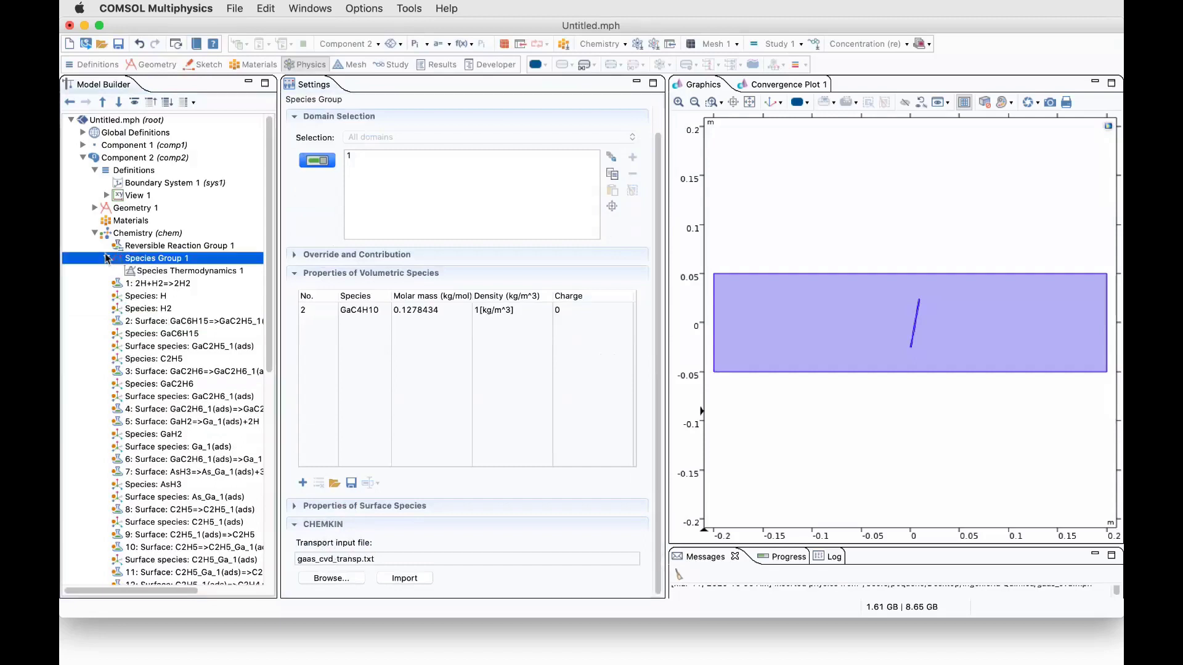
left_click(94, 234)
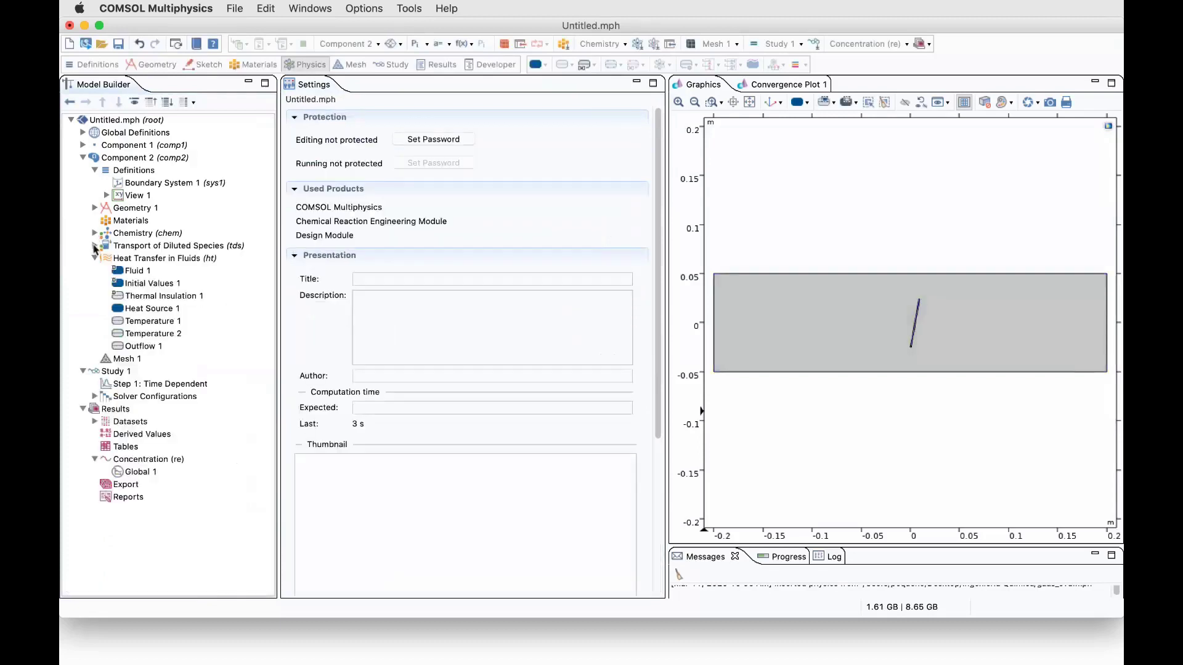
- Examine the species diffusion coefficient expressions in Transport Properties 1 of Transport of Diluted Species
left_click(95, 246)
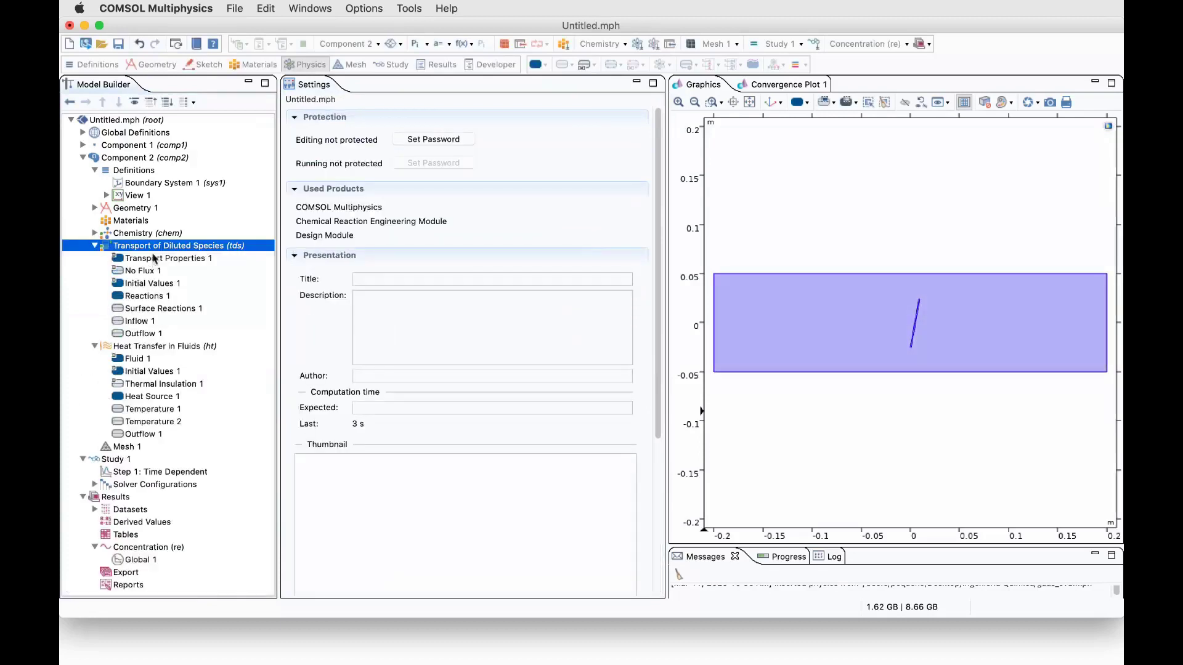
left_click(154, 259)
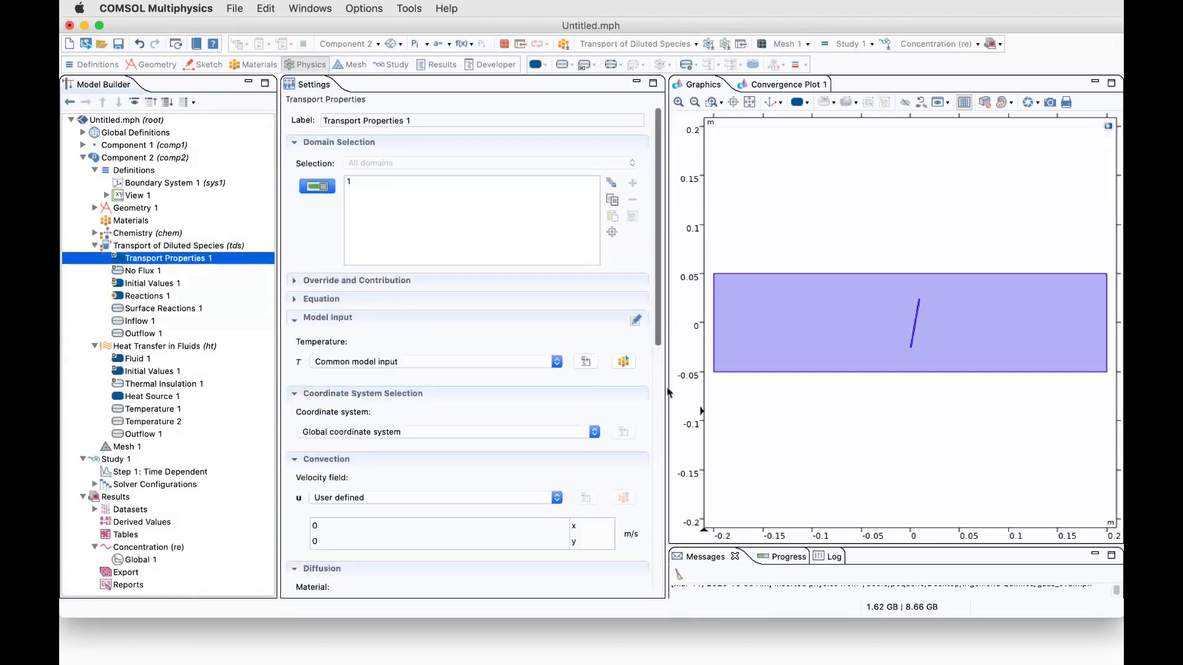
scroll(441, 189, "down", 15)
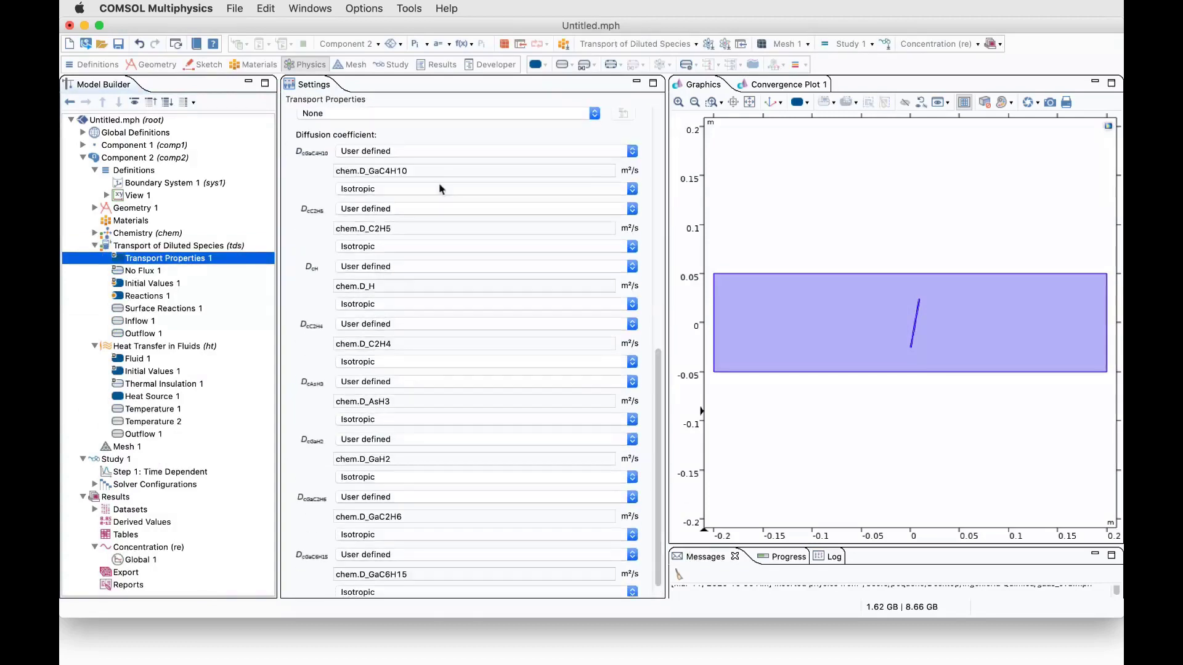
left_click(435, 176)
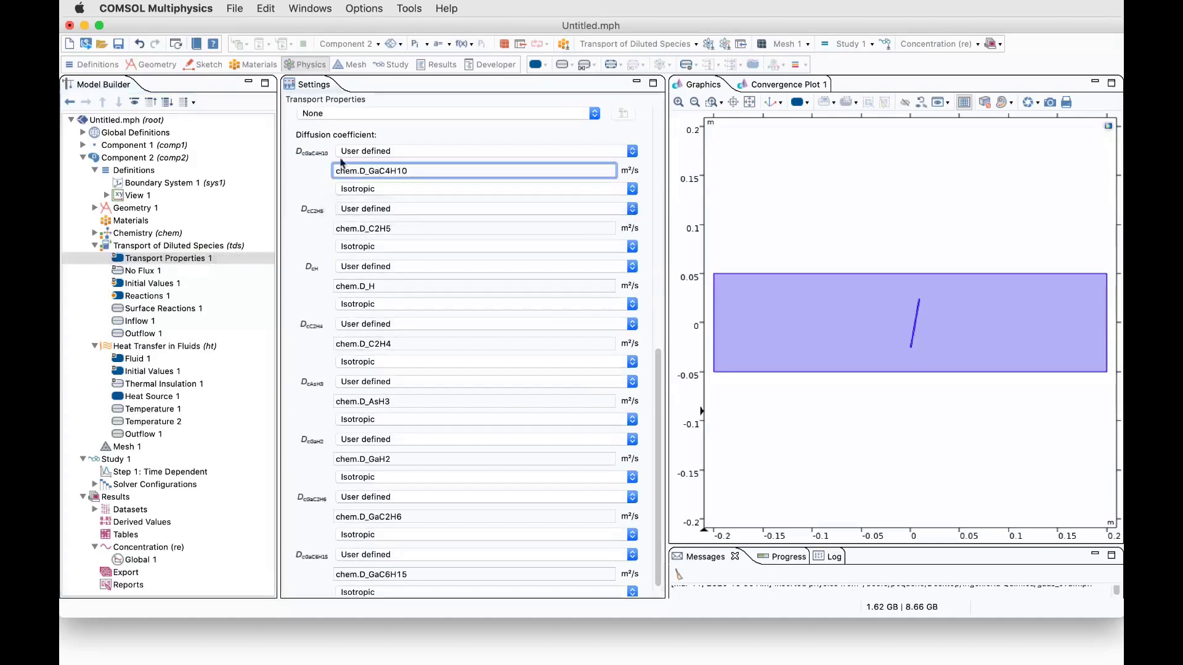
left_click(96, 246)
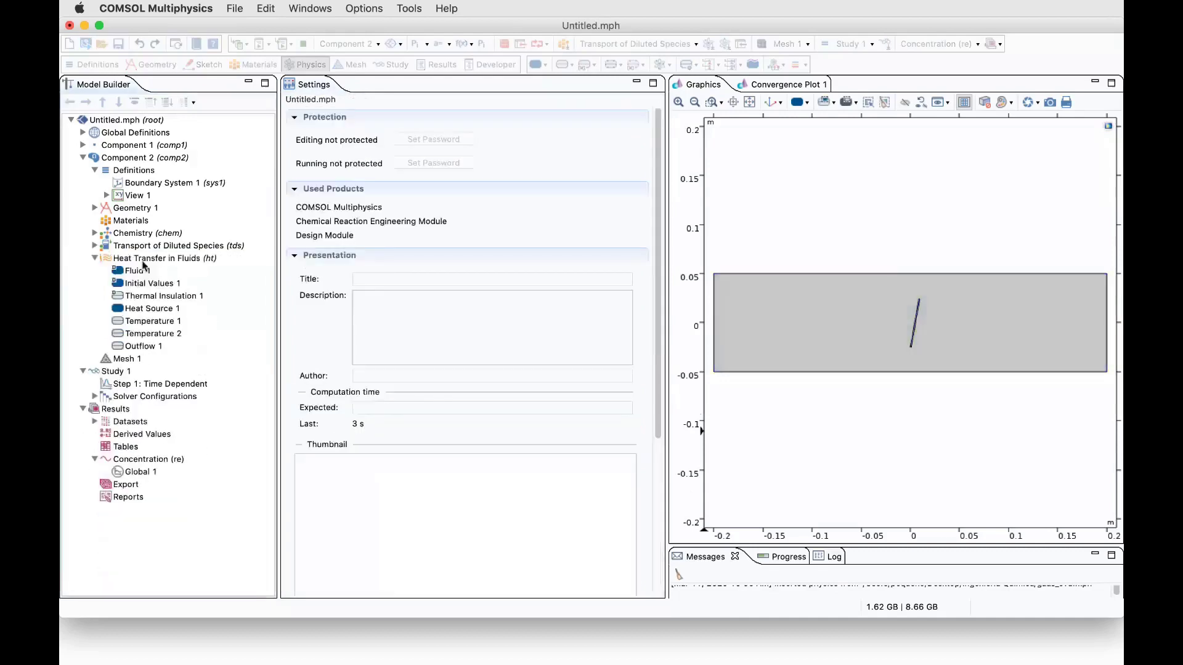
- Review the Heat Source 1, Temperature 1, Temperature 2 and Outflow 1 conditions and their selections in Heat Transfer in Fluids
left_click(142, 259)
left_click(159, 309)
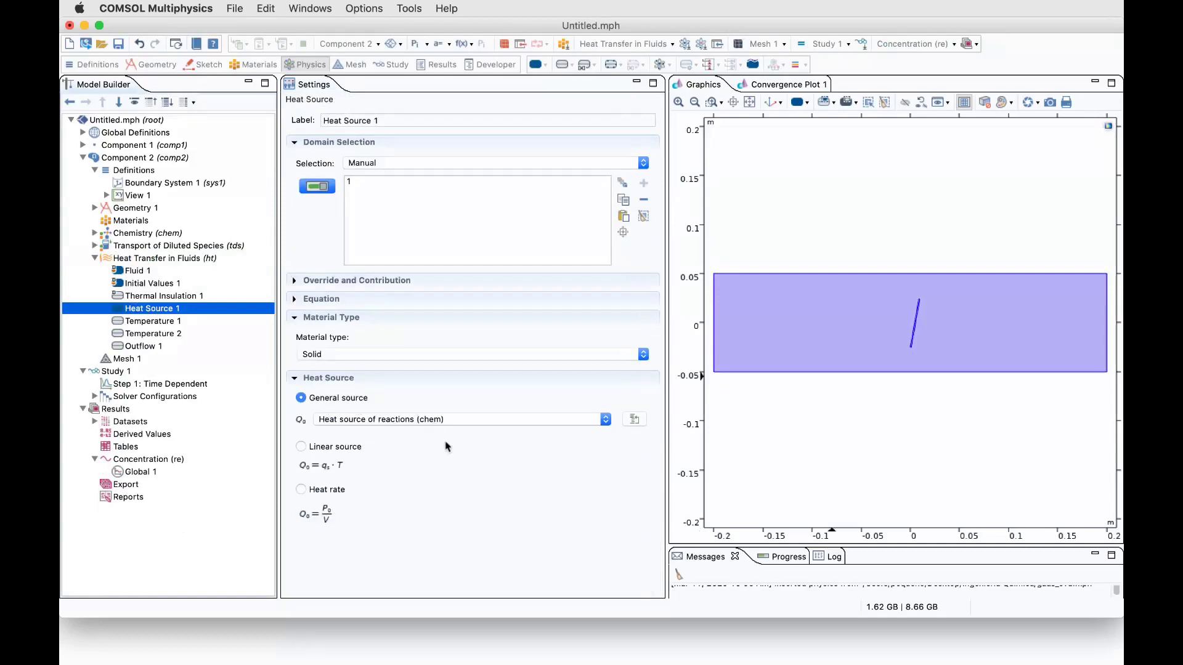
left_click(167, 322)
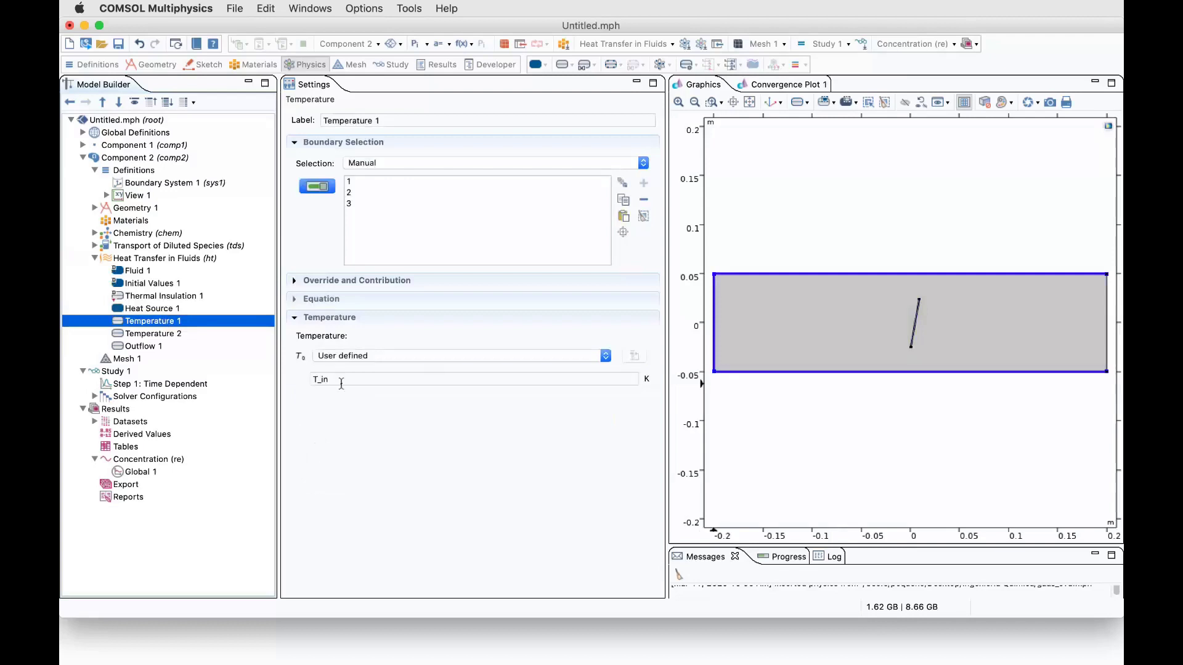
left_click(158, 335)
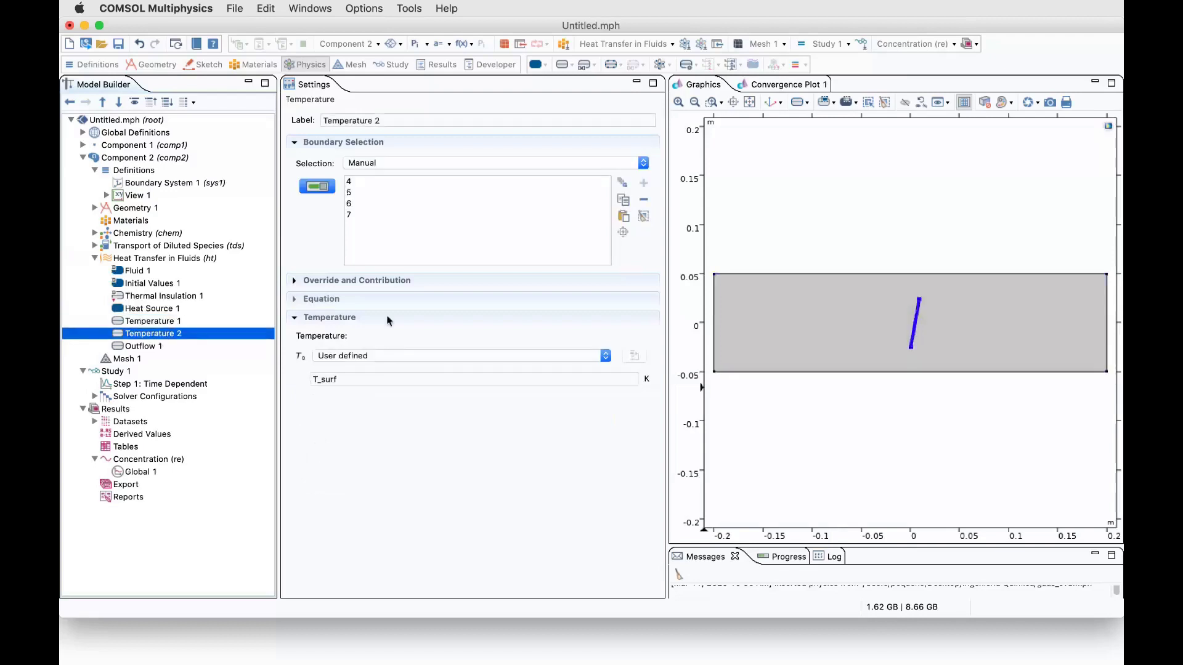
left_click(623, 232)
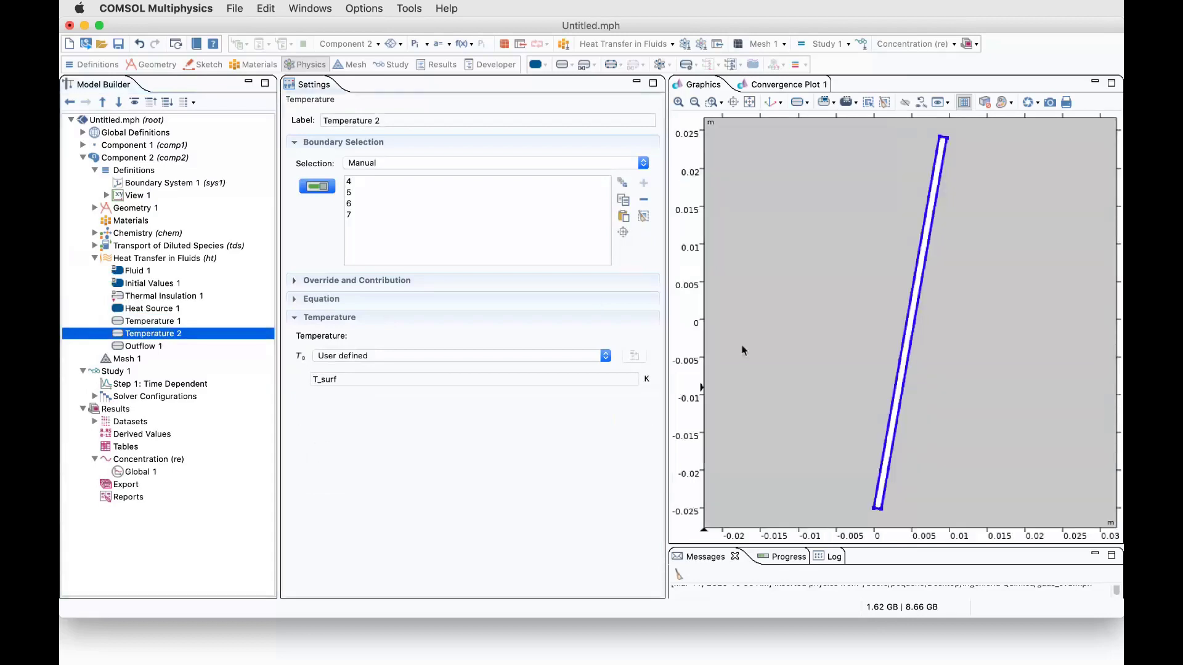
left_click(750, 101)
left_click(138, 346)
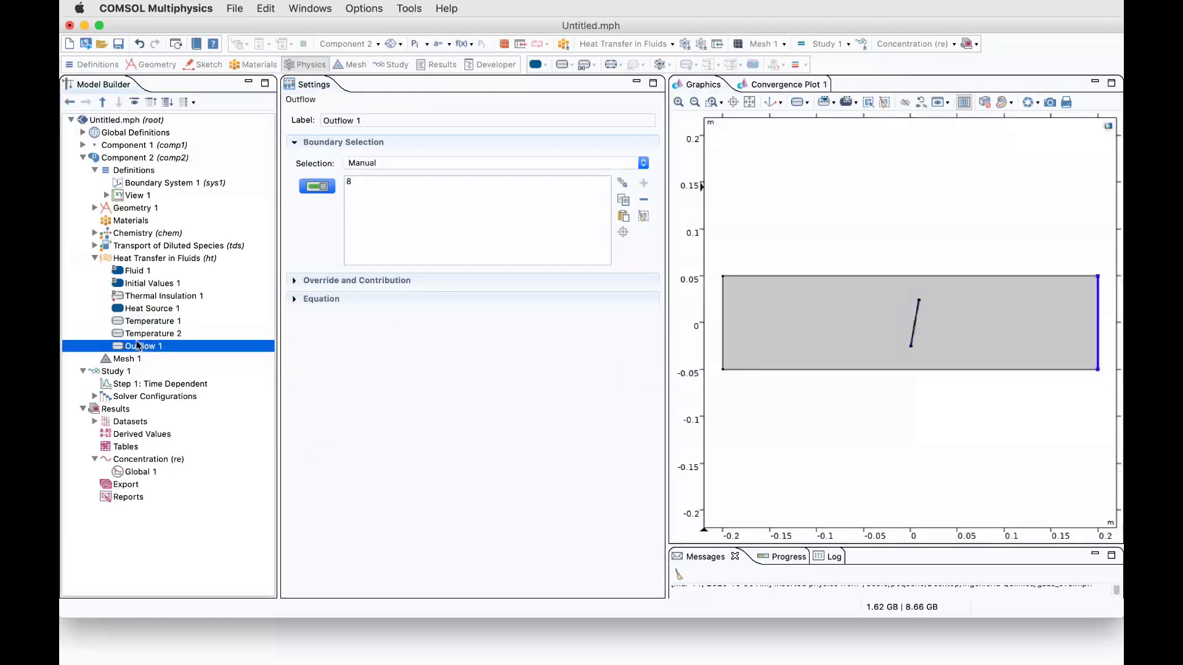
- Insert the 2D Laminar Flow physics from gaas_cvd.mph into Component 2
right_click(135, 162)
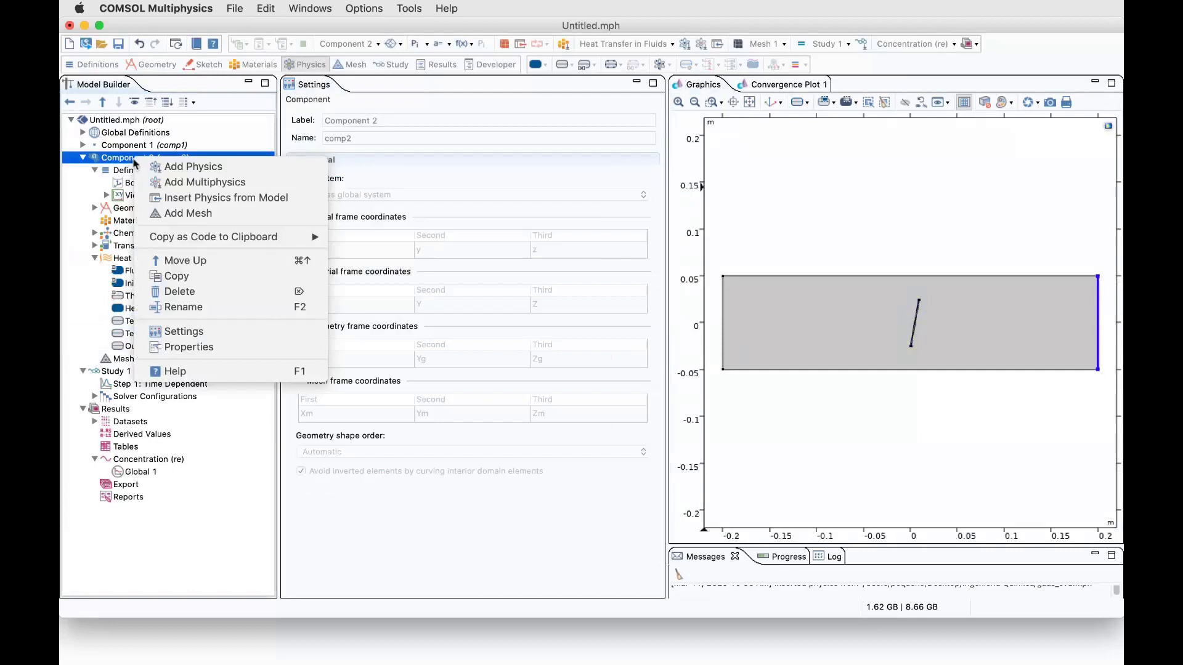
left_click(182, 198)
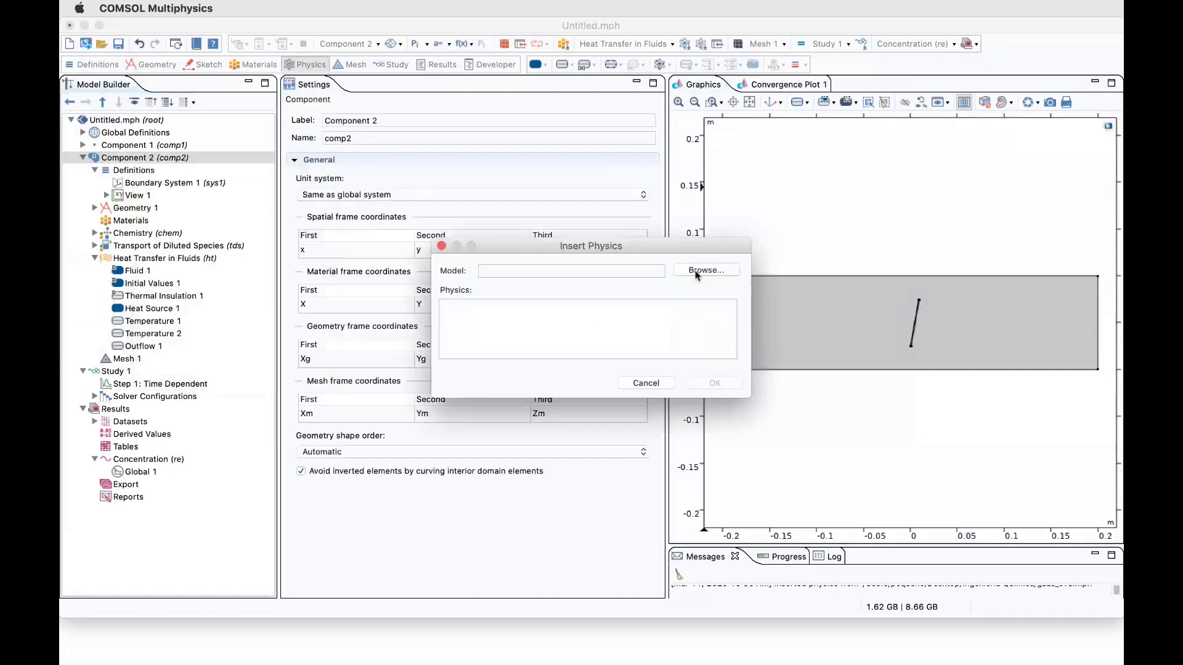
left_click(696, 271)
left_click(357, 179)
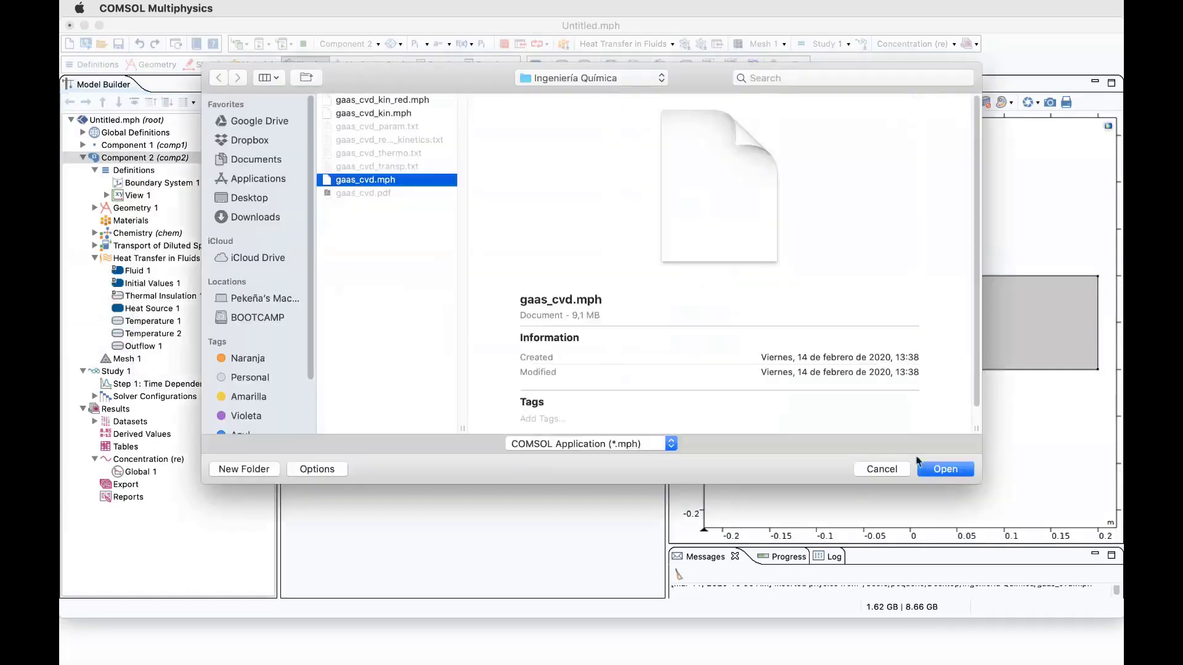
left_click(947, 471)
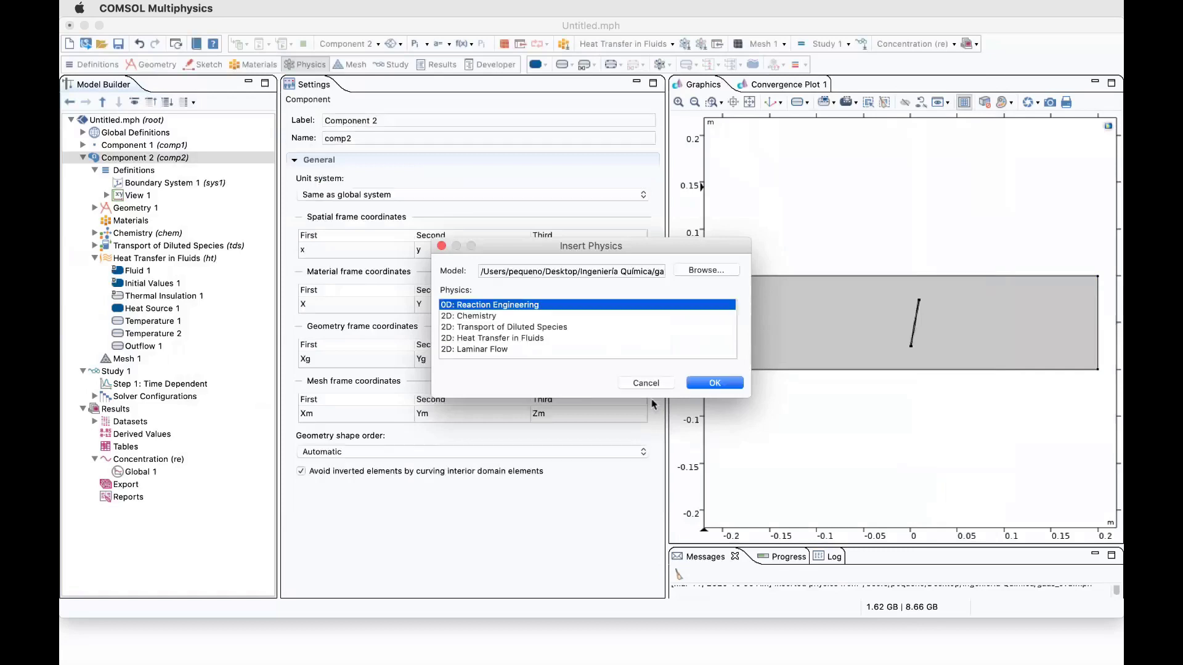
key("Return")
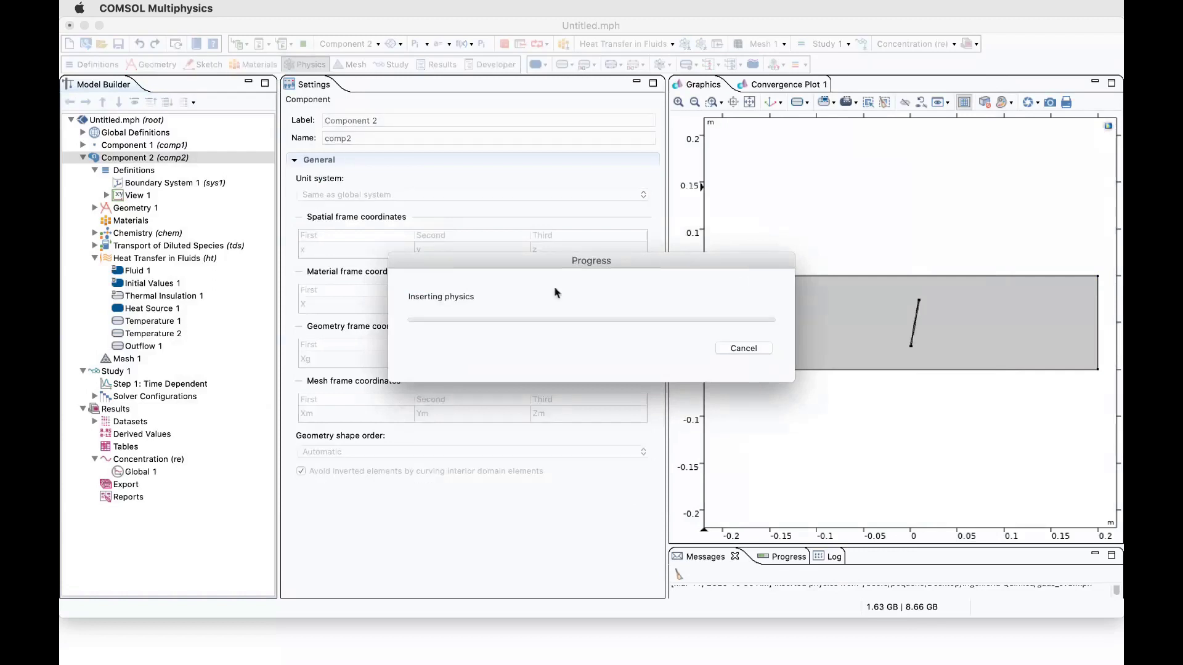
- Review the fluid properties, wall condition and inlet velocity of Laminar Flow, looking up u_in in the global parameters
left_click(134, 285)
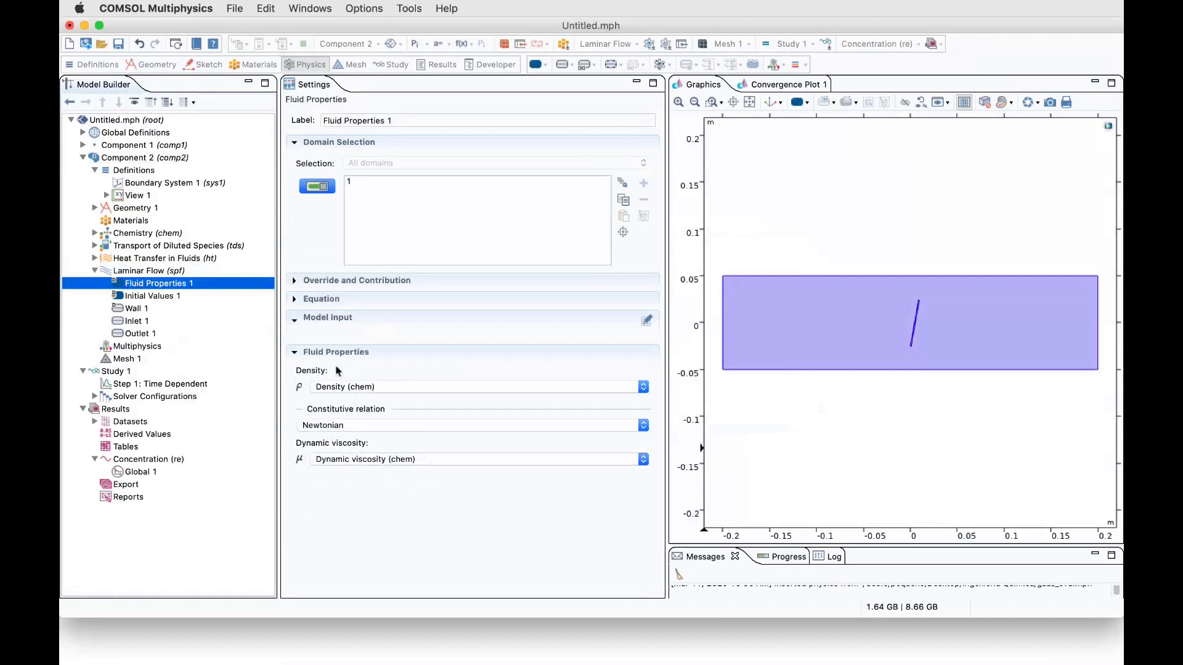
left_click(133, 311)
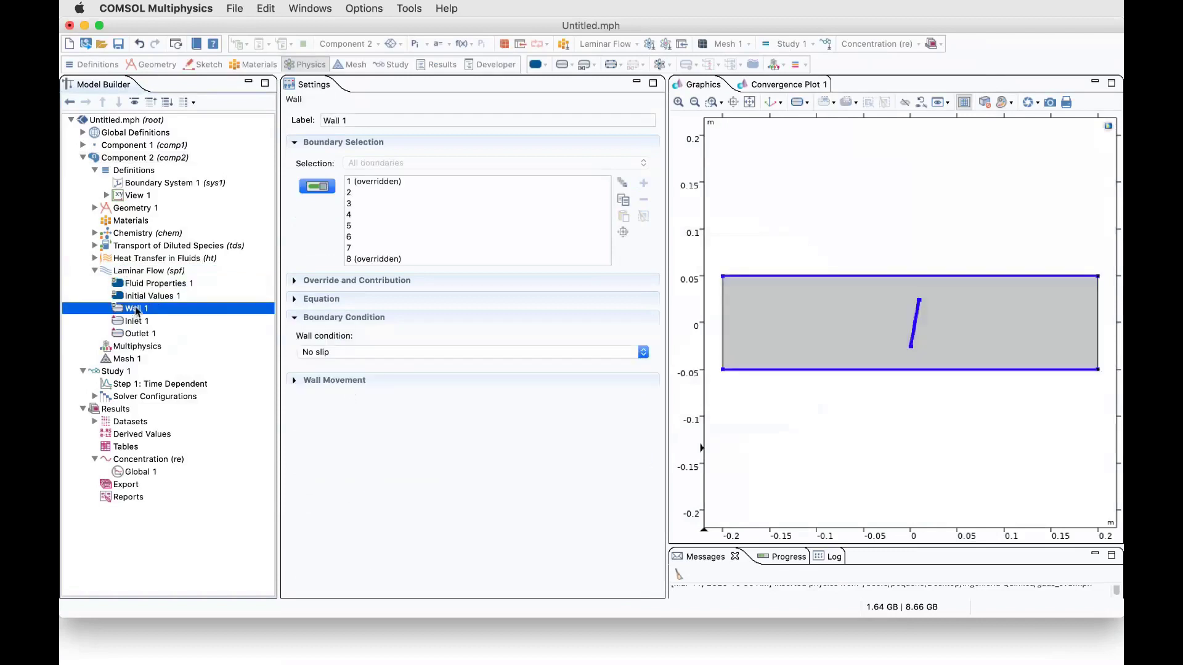
left_click(141, 321)
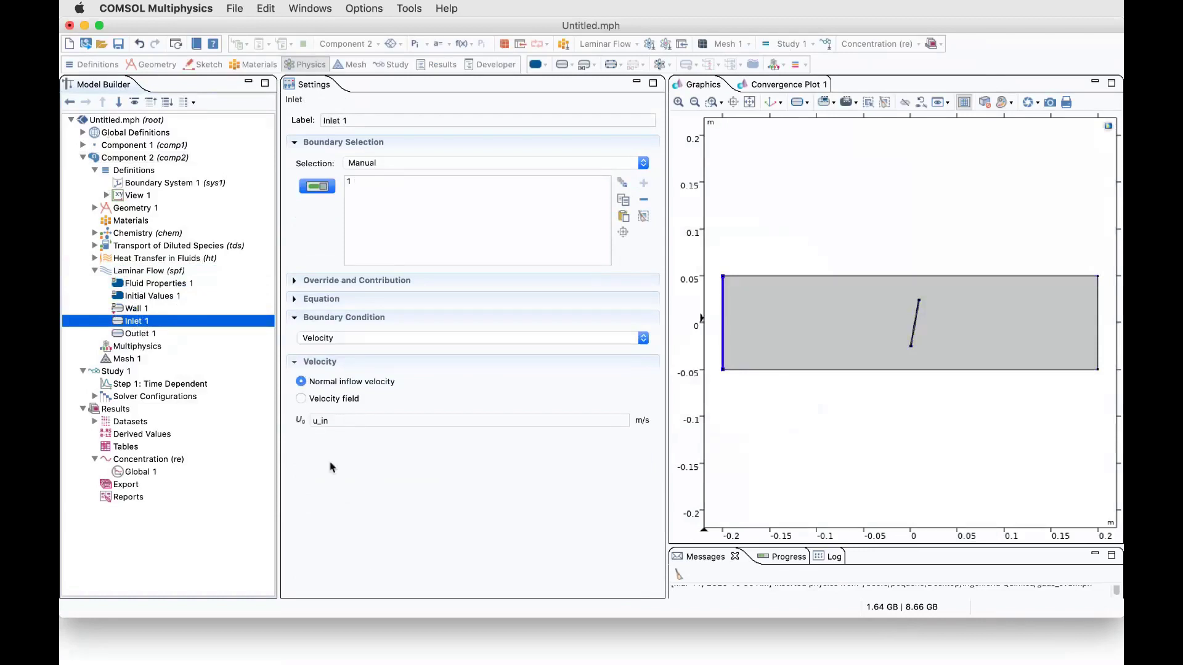
left_click(83, 132)
left_click(138, 145)
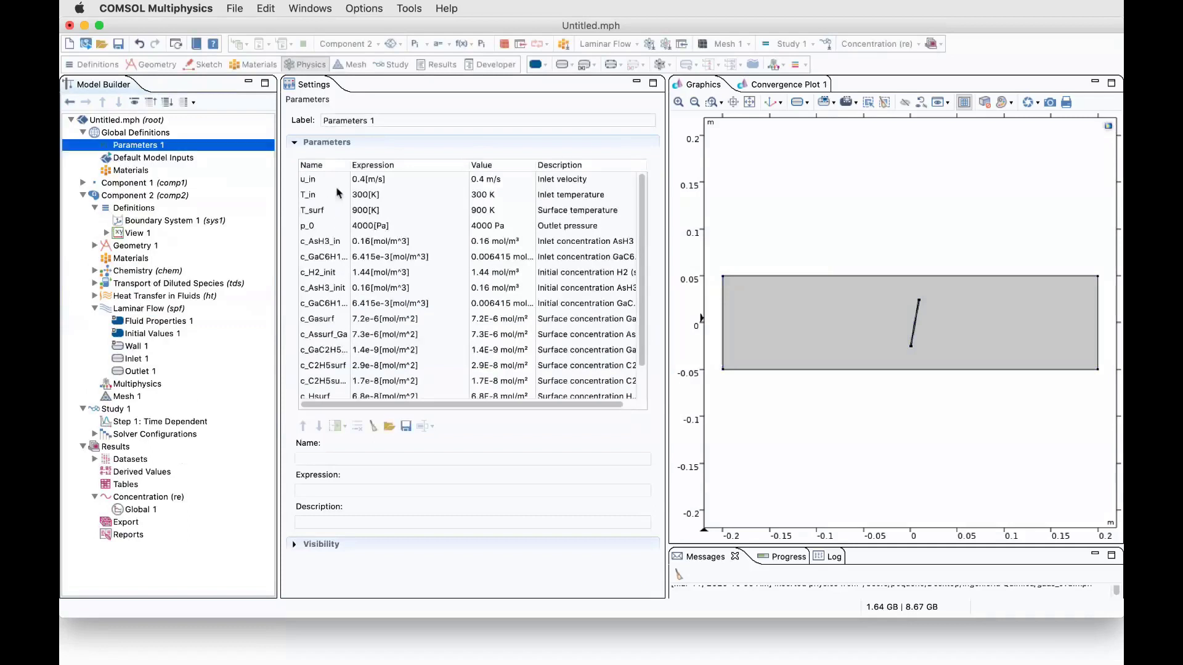
left_click(148, 360)
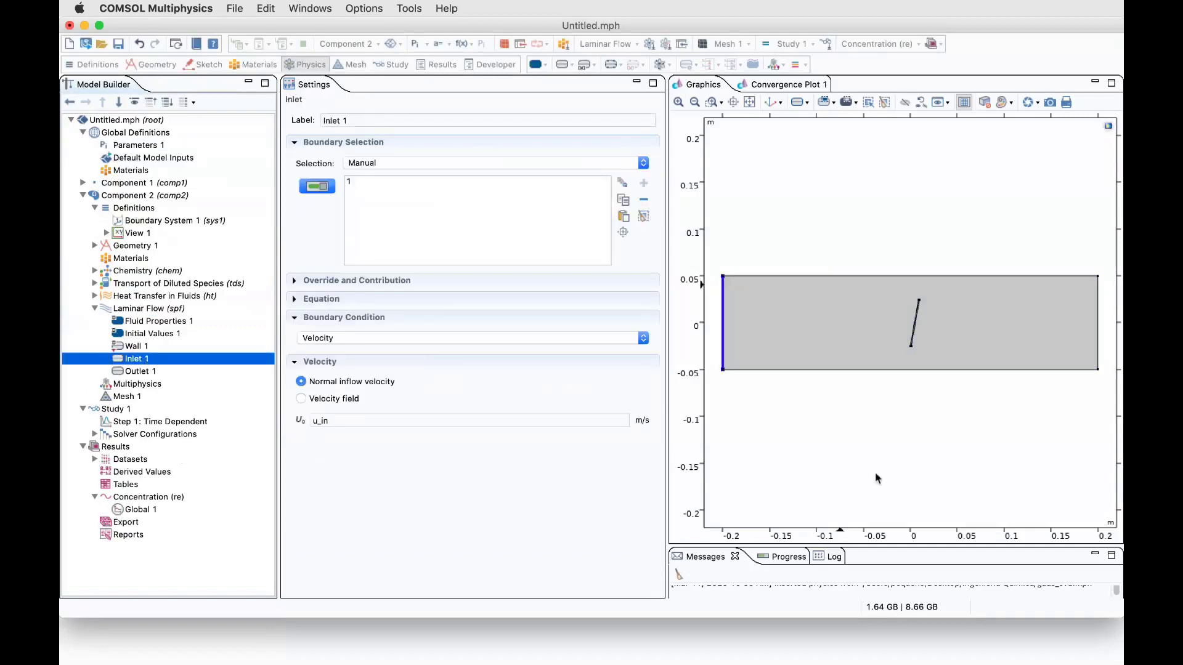
- Check the outlet pressure condition, fluid properties, initial values and physical model settings of Laminar Flow
left_click(136, 372)
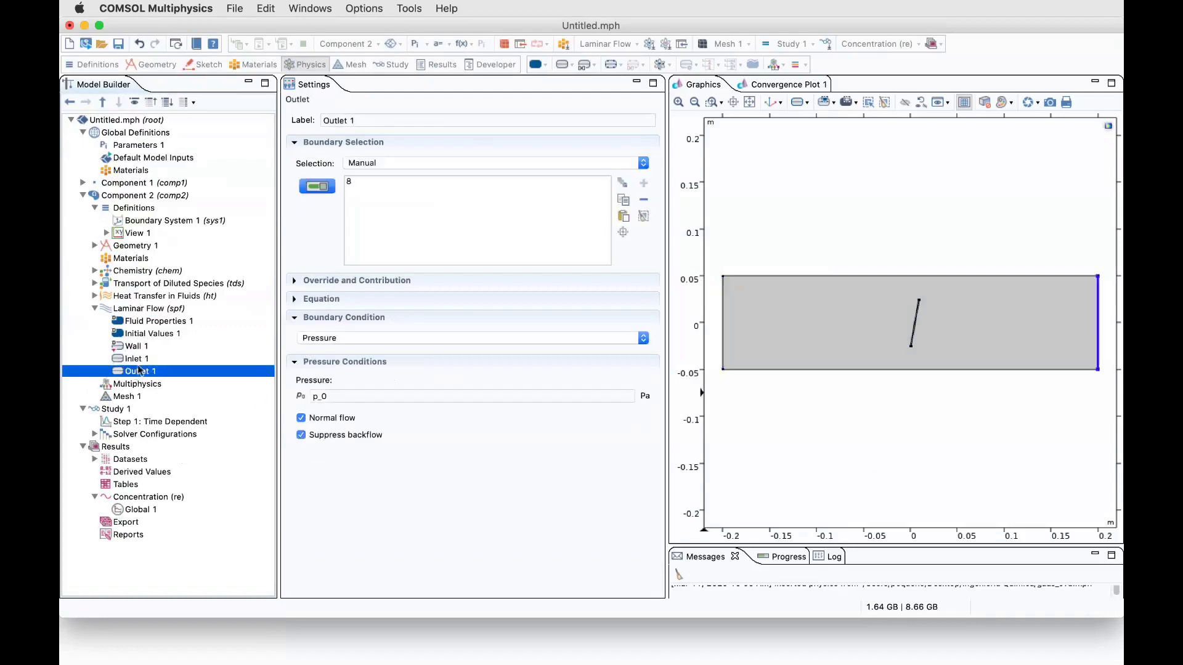
left_click(139, 327)
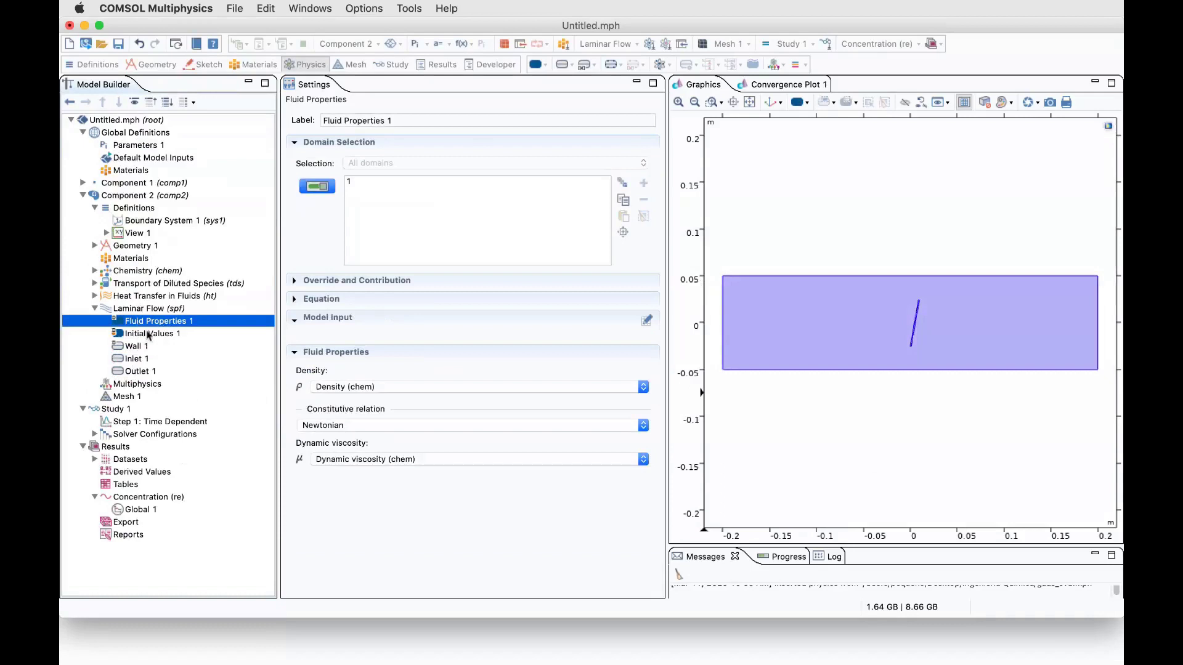
left_click(148, 334)
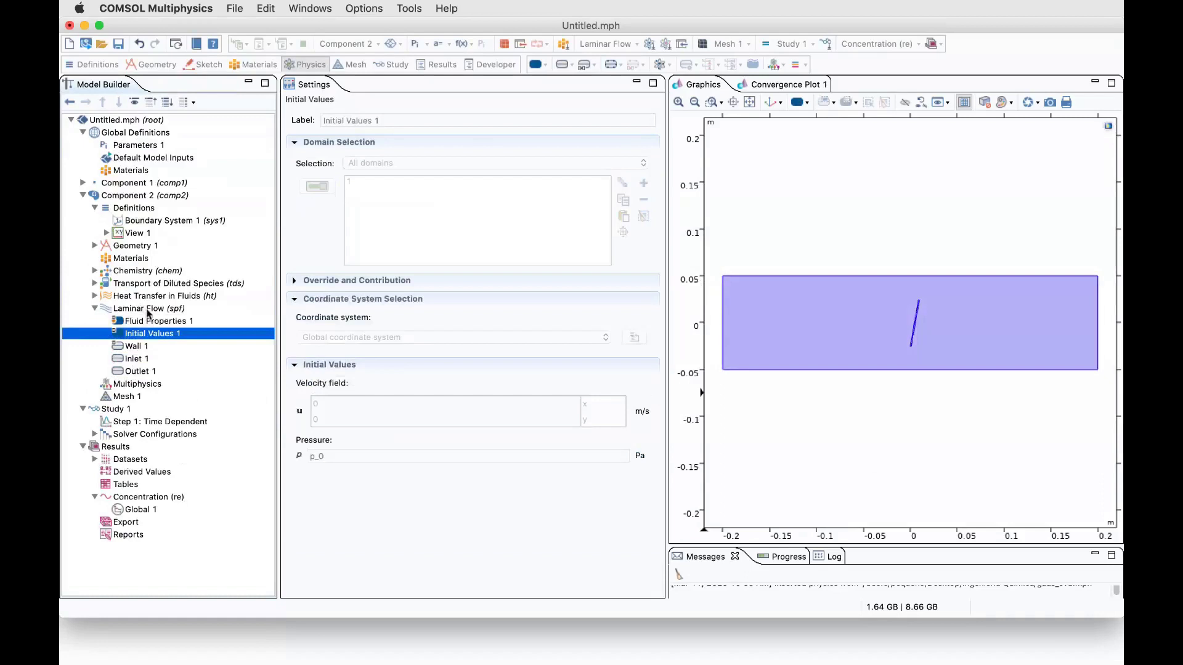
left_click(148, 309)
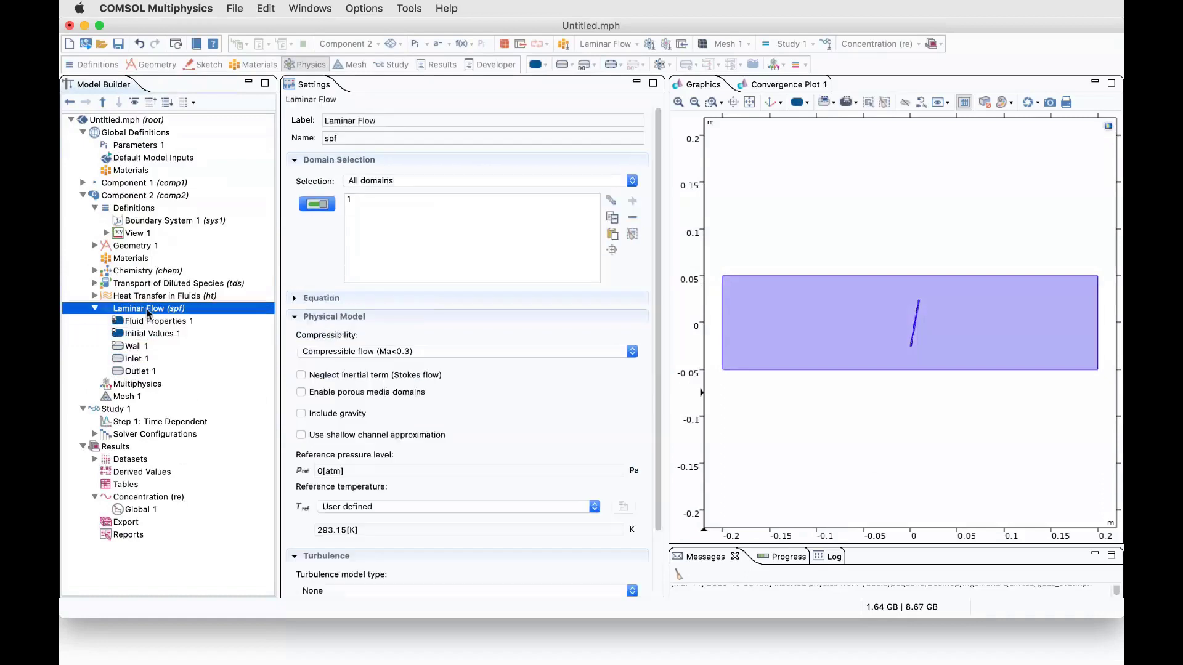
left_click(150, 336)
- Add a Nonisothermal Flow multiphysics coupling between Laminar Flow and Heat Transfer in Fluids
left_click(133, 385)
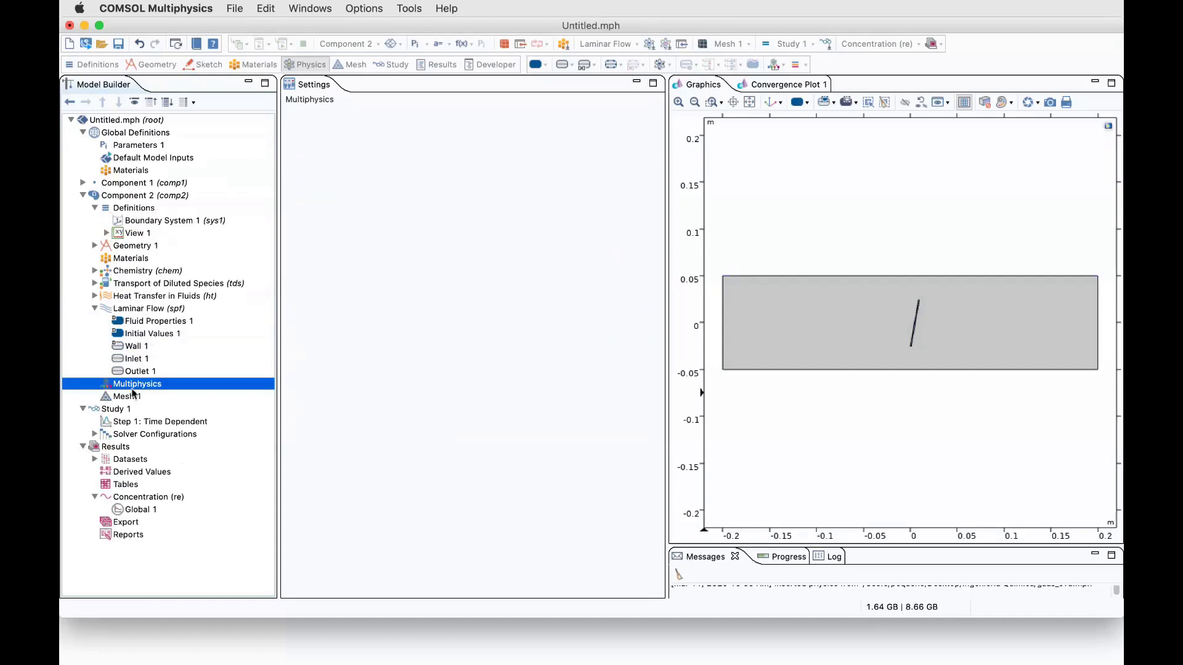
right_click(131, 388)
key("Escape")
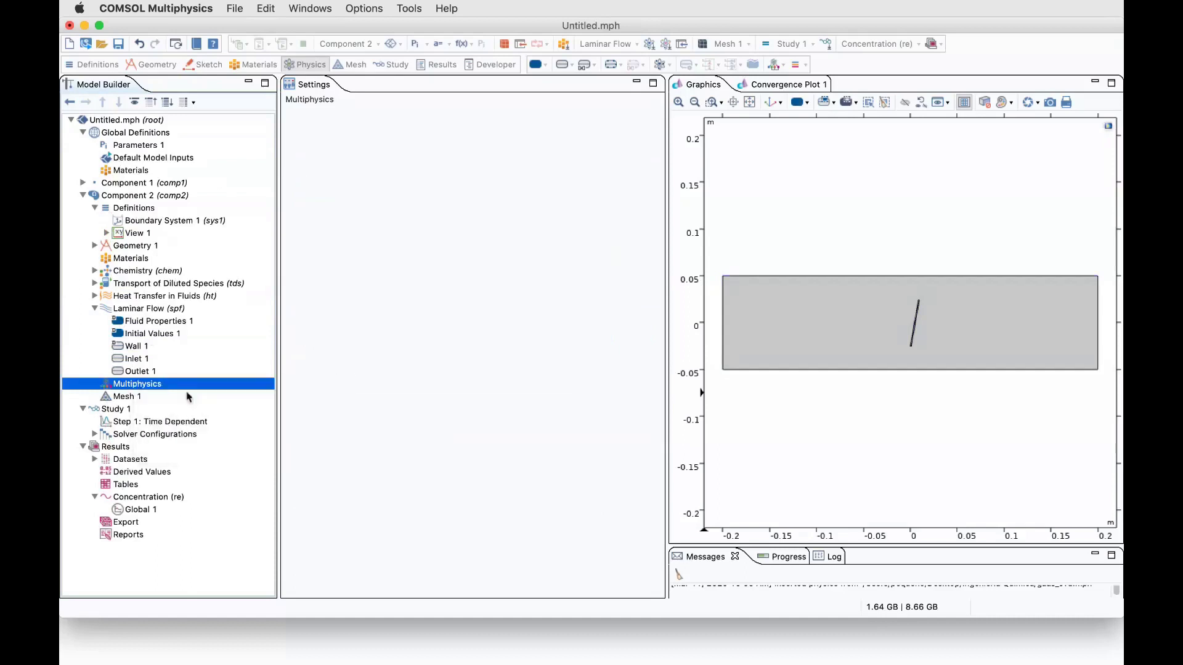
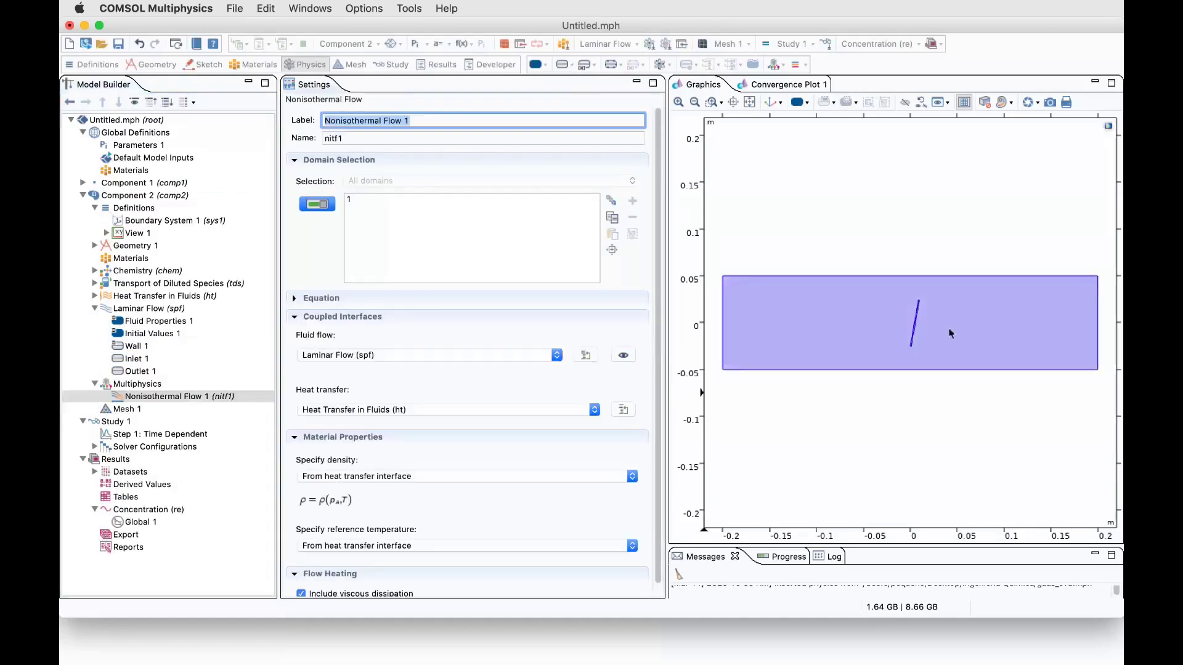
- Check Fluid 1 in Heat Transfer in Fluids and add the Reacting Flow, Diluted Species multiphysics coupling
left_click(94, 295)
left_click(139, 311)
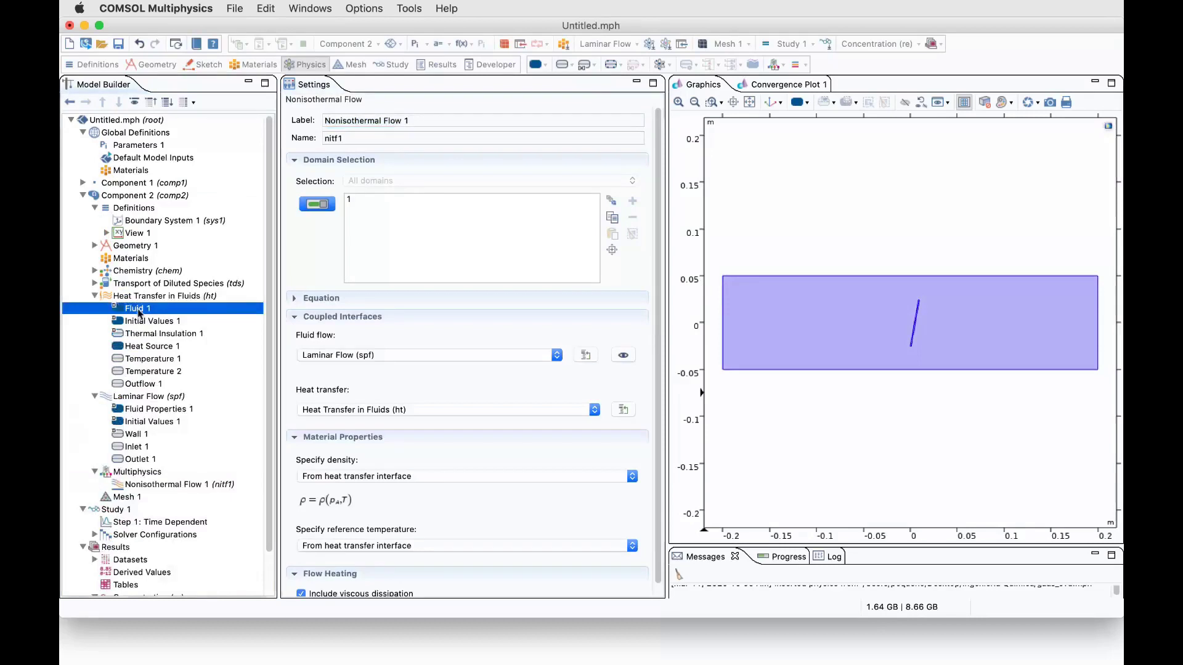
scroll(327, 444, "down", 5)
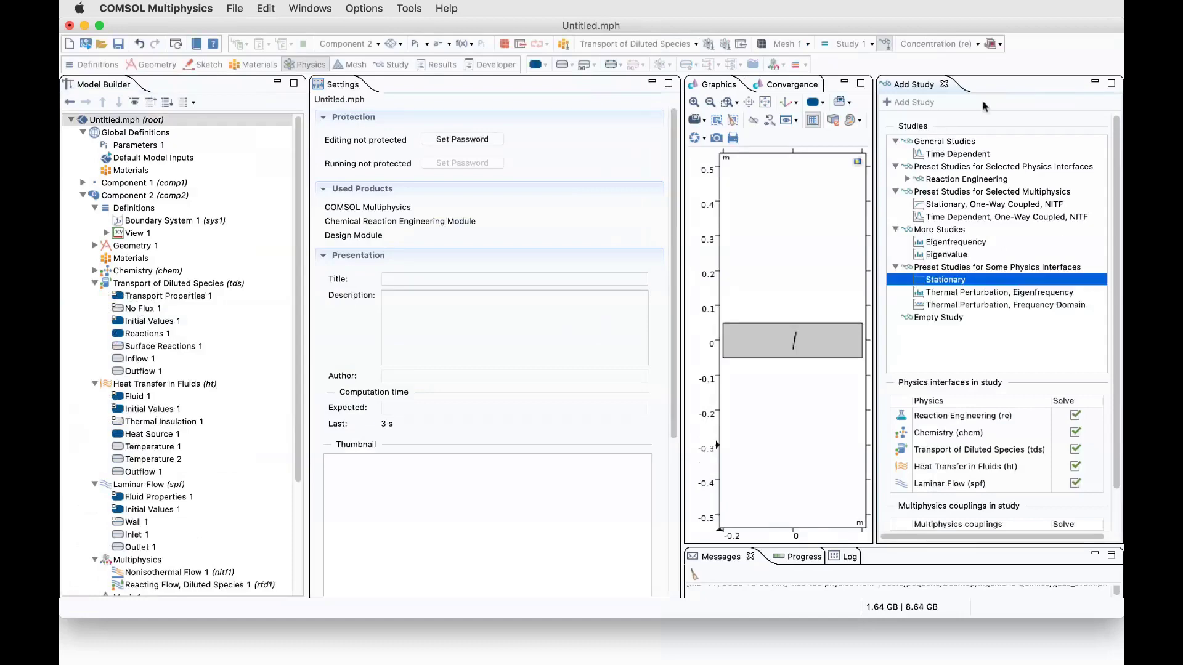
- Add a Stationary study and exclude Reaction Engineering from the physics it solves for
left_click(945, 84)
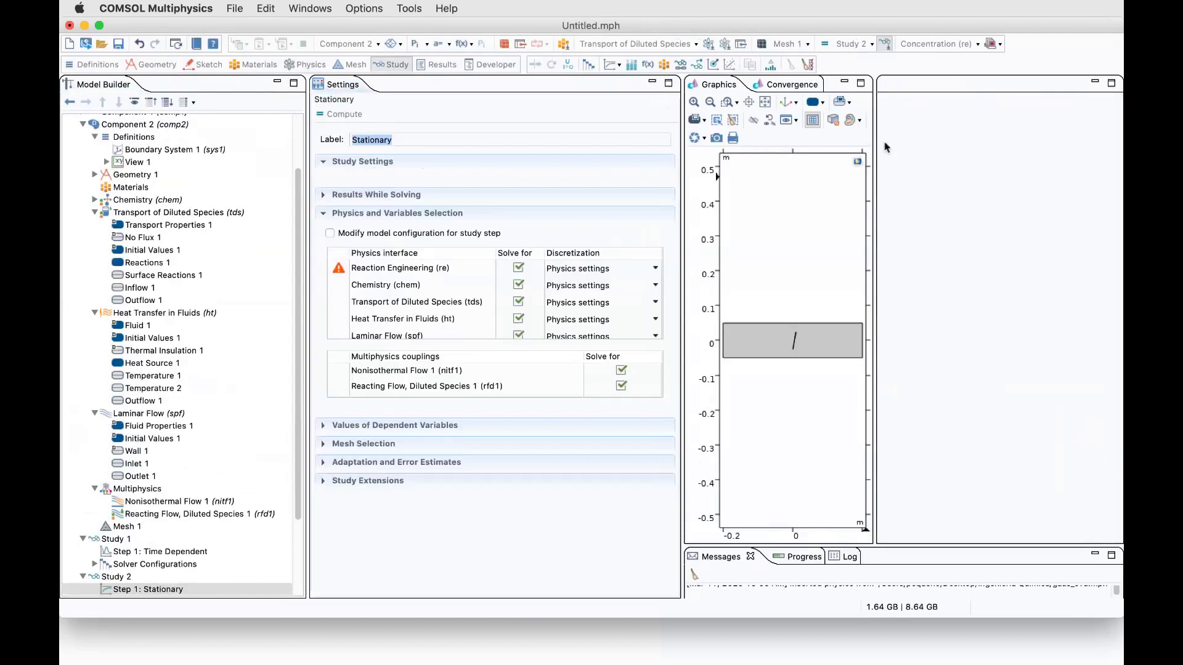
left_click(518, 268)
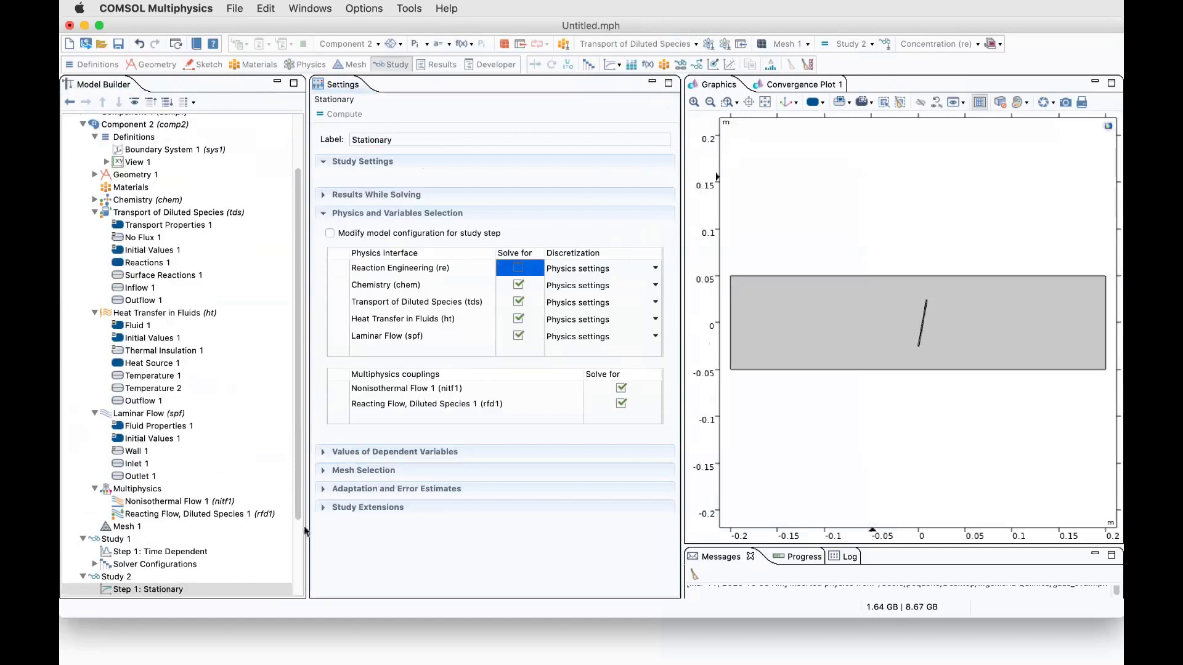
scroll(301, 511, "down", 4)
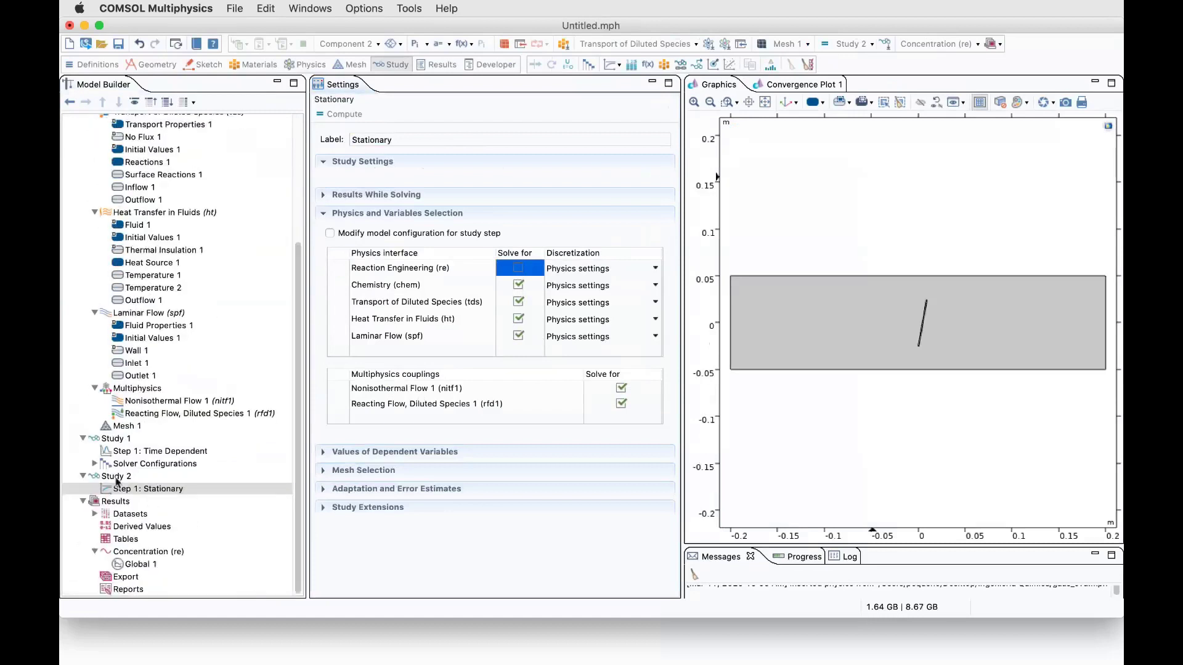
left_click(289, 476)
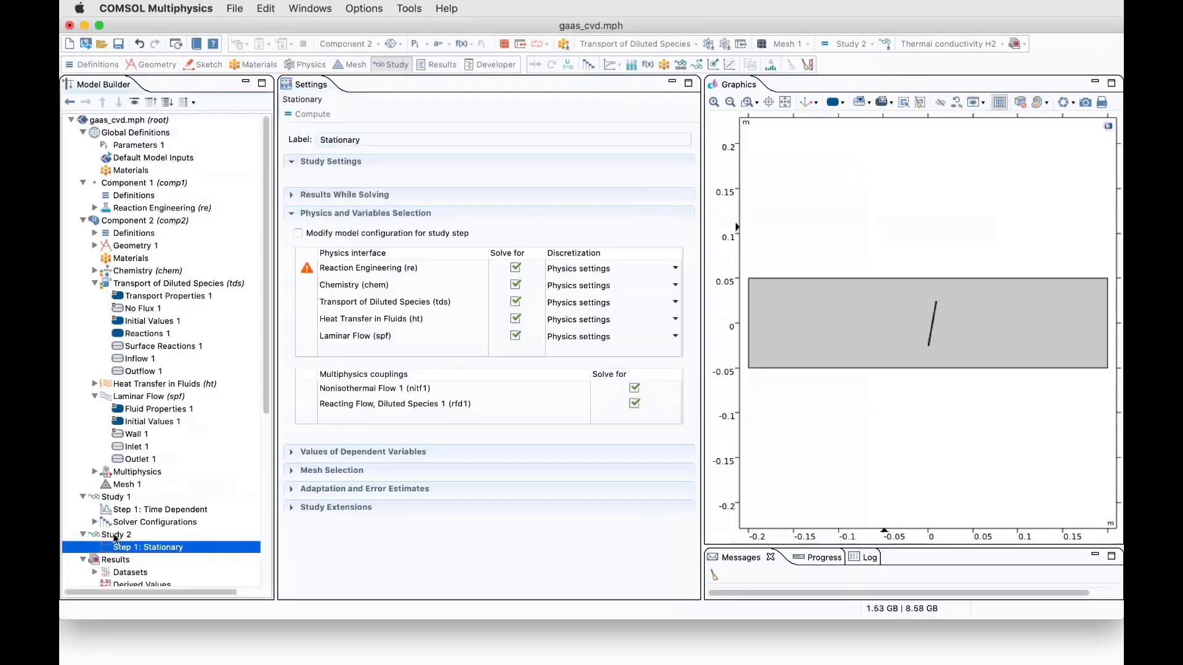
- Reopen gaas_cvd.mph from the Ingeniería Química folder without saving the changes to the open model
left_click(115, 536)
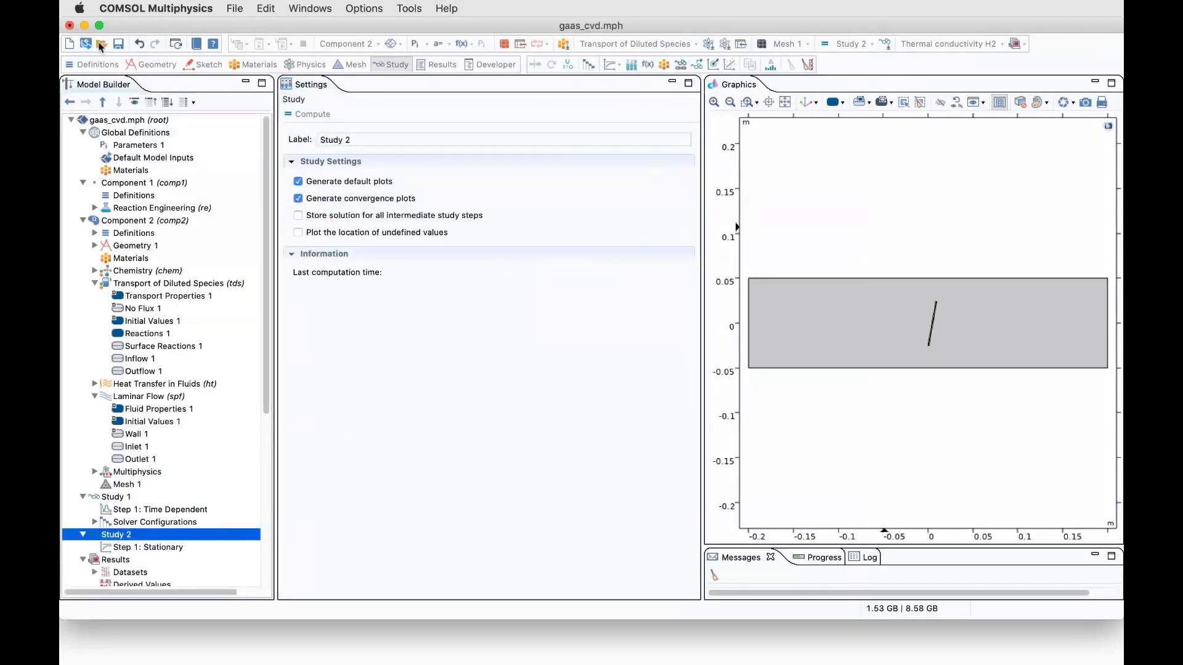
left_click(101, 44)
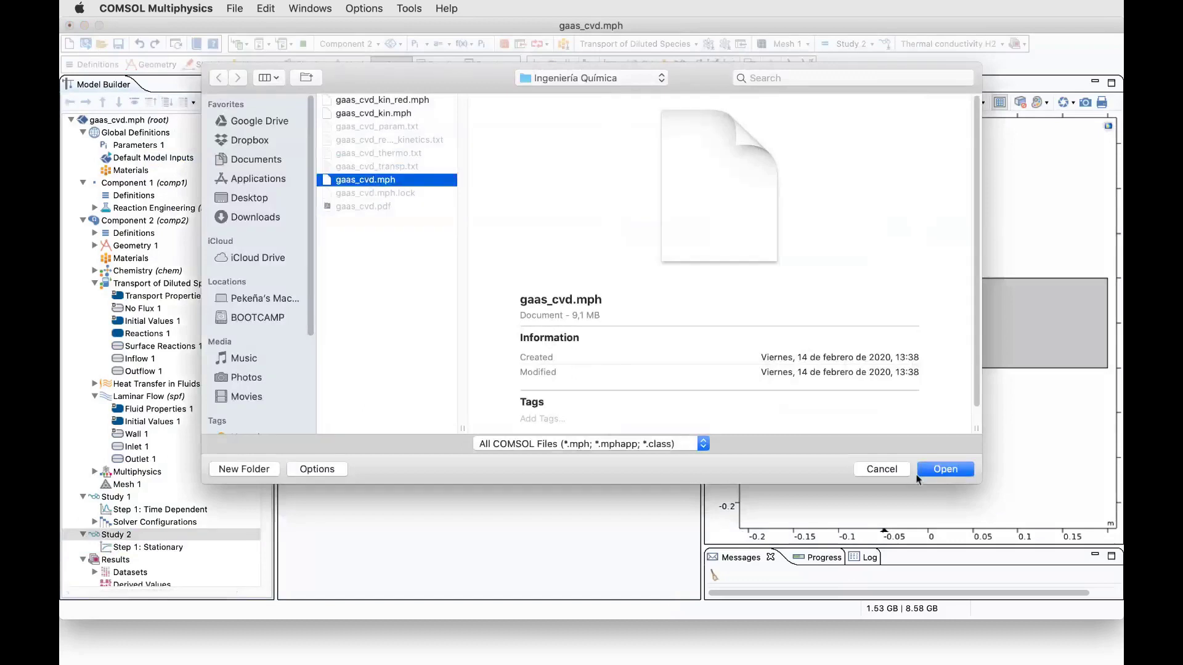
left_click(939, 473)
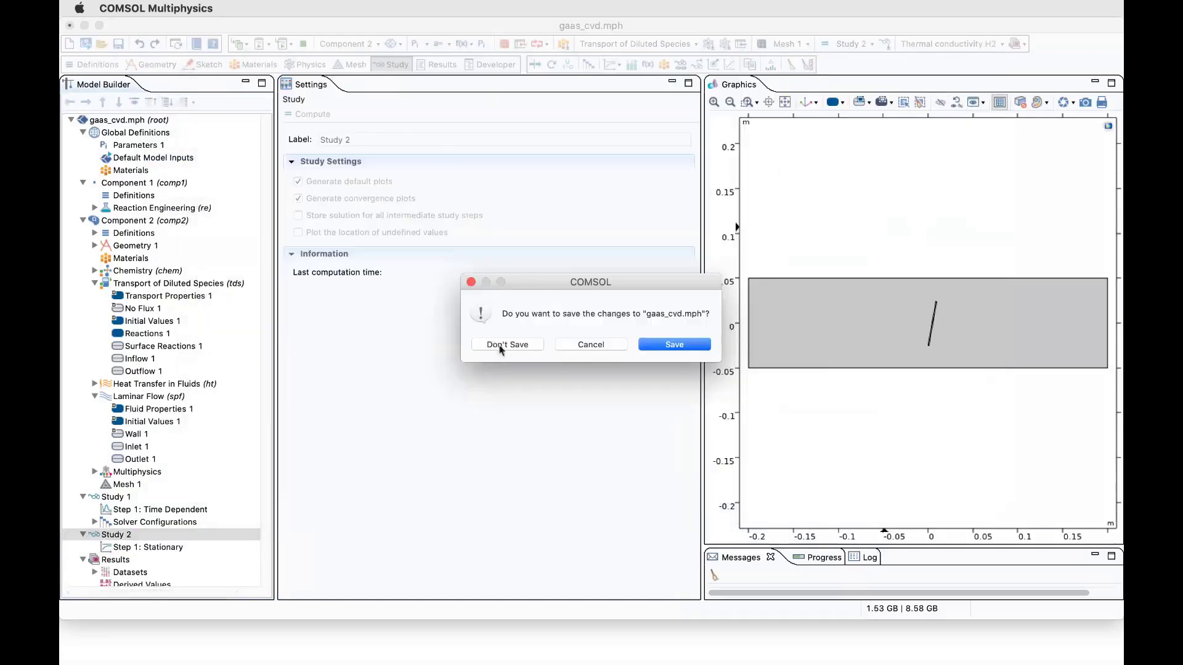
left_click(499, 347)
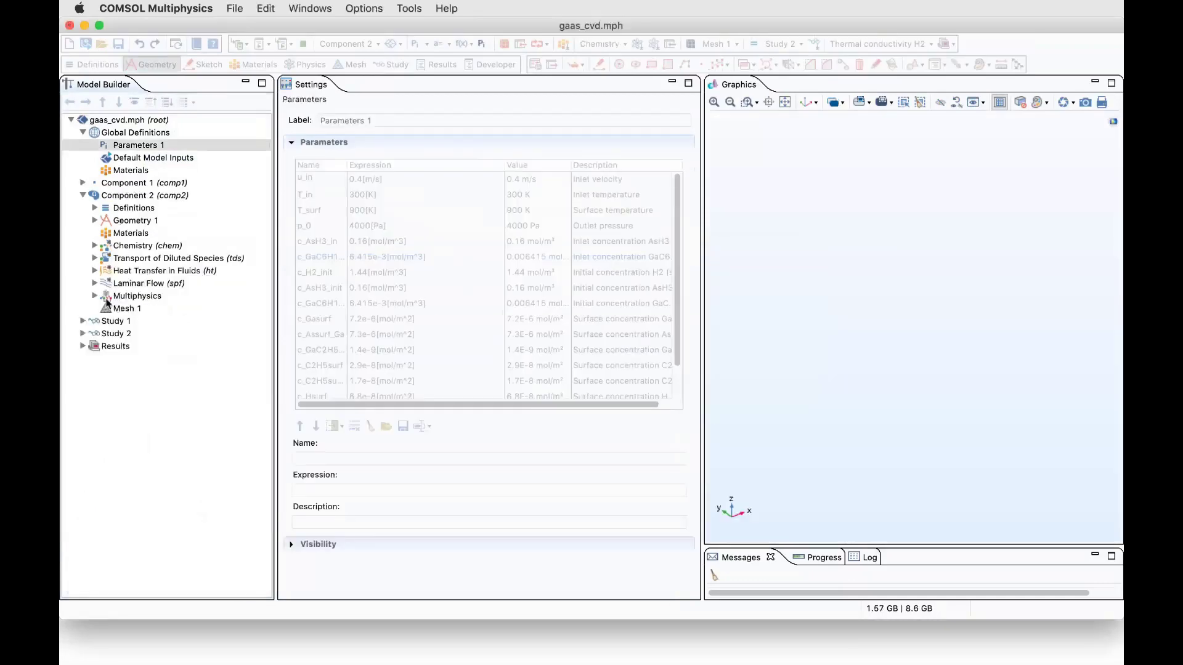
- Examine the 2D concentration plots in the results, including GaC4H10, C2H5, C2H4 and GaC6H15
left_click(82, 346)
scroll(165, 378, "down", 3)
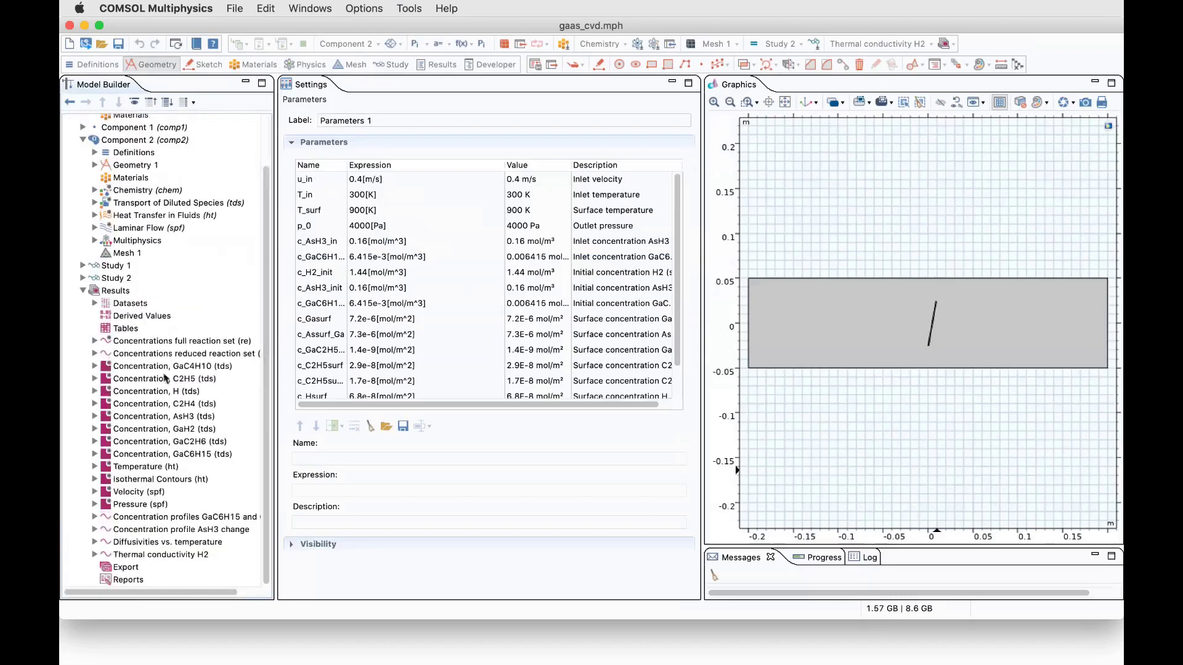
left_click(164, 369)
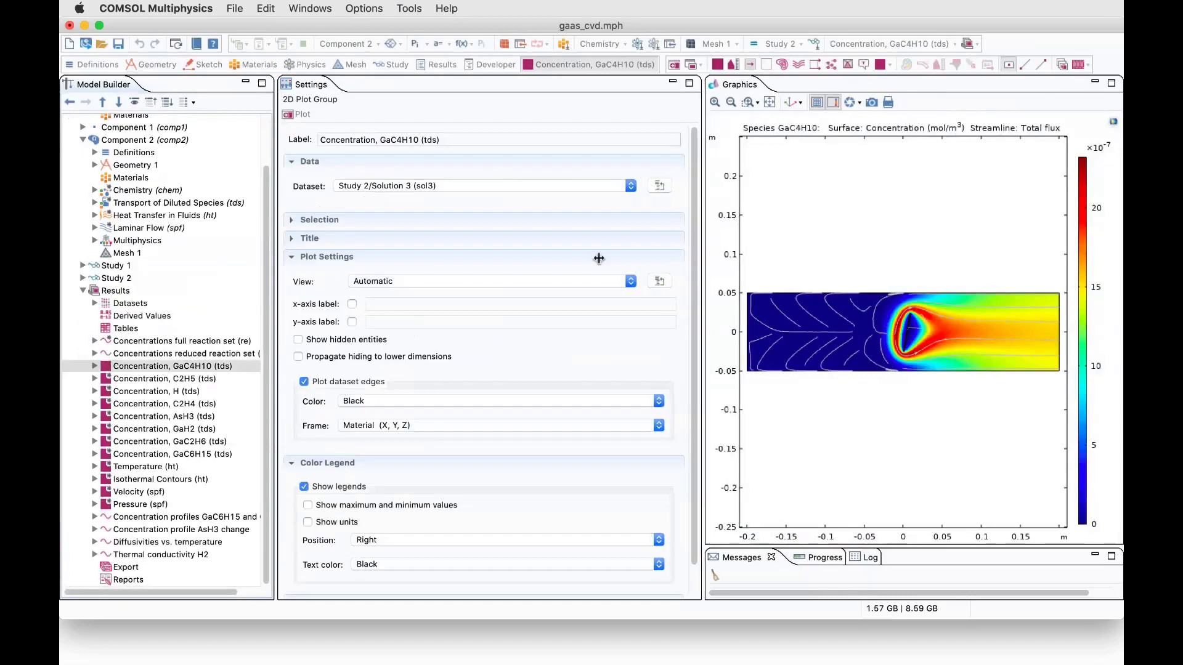
left_click_drag(599, 258, 558, 258)
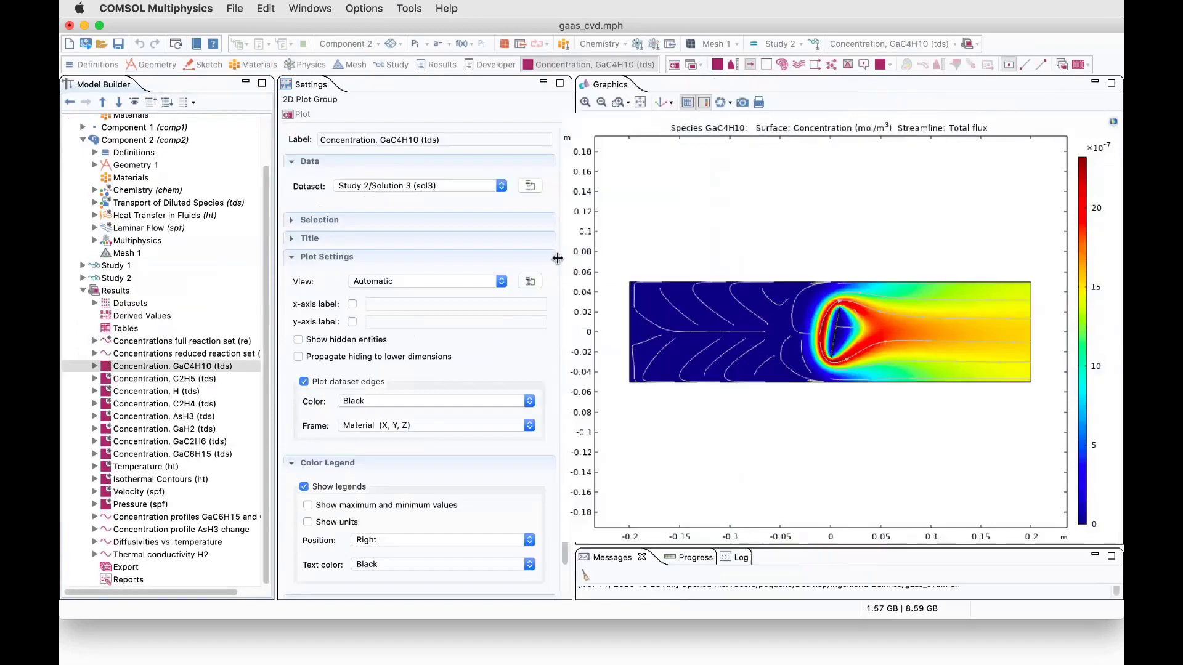
left_click(176, 380)
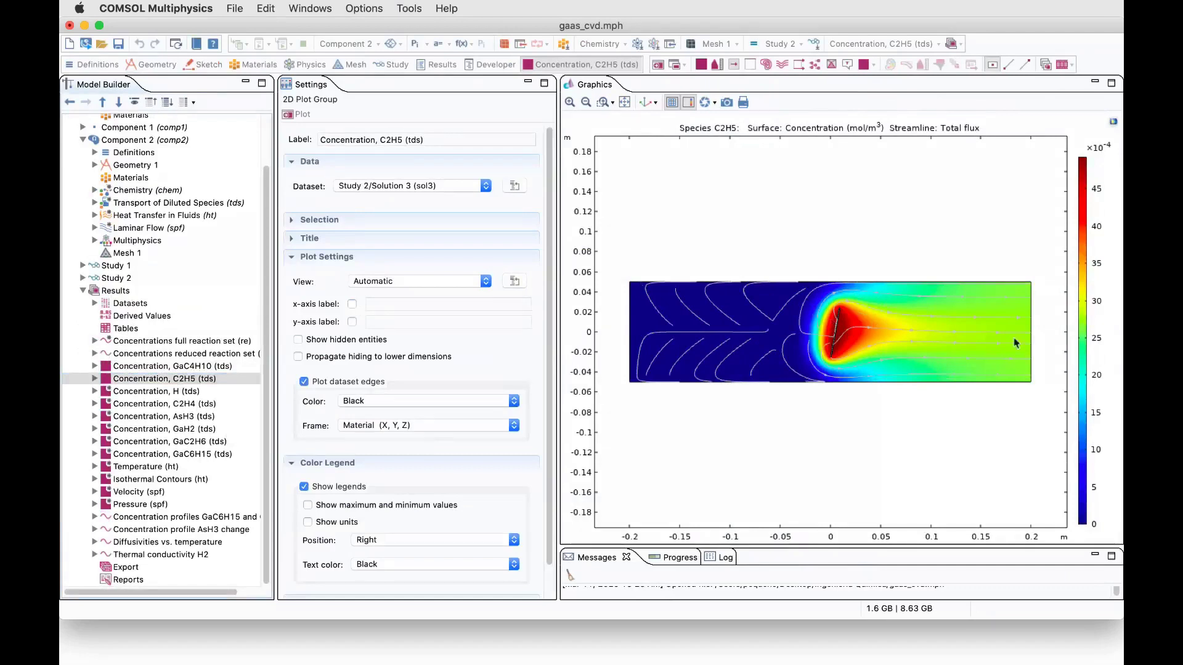
left_click(191, 404)
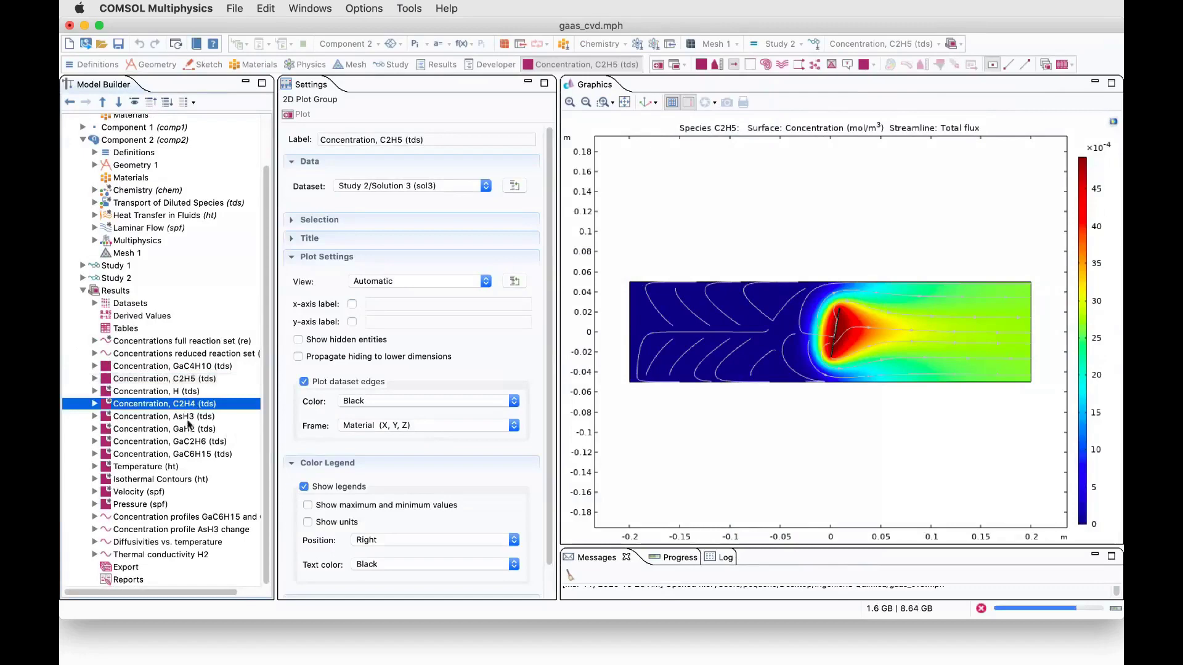
left_click(173, 456)
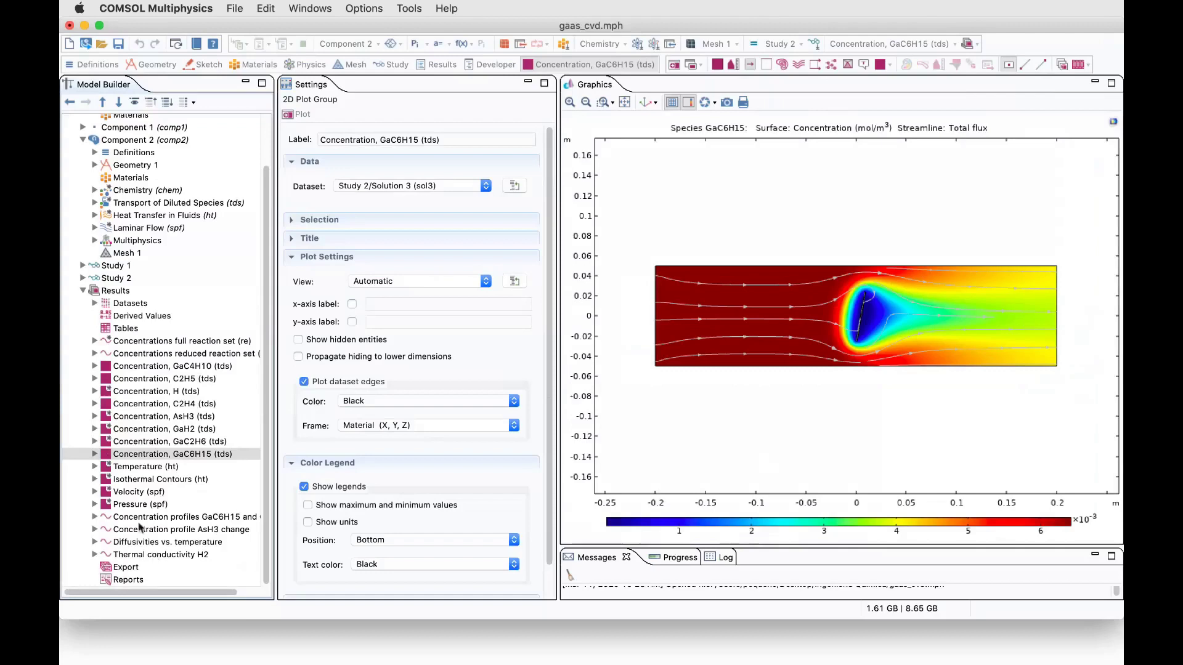
- View the isothermal contour, velocity and temperature plots, plus the concentration profiles of GaC6H15, GaH2 and the AsH3 change
left_click(136, 481)
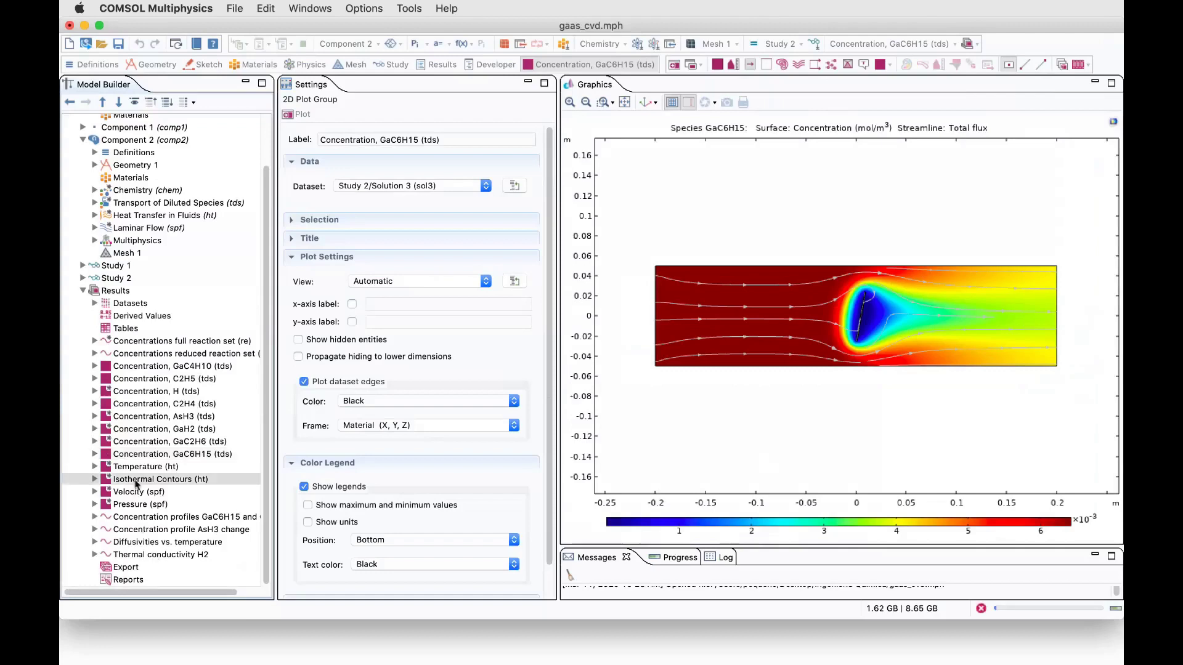
left_click(136, 492)
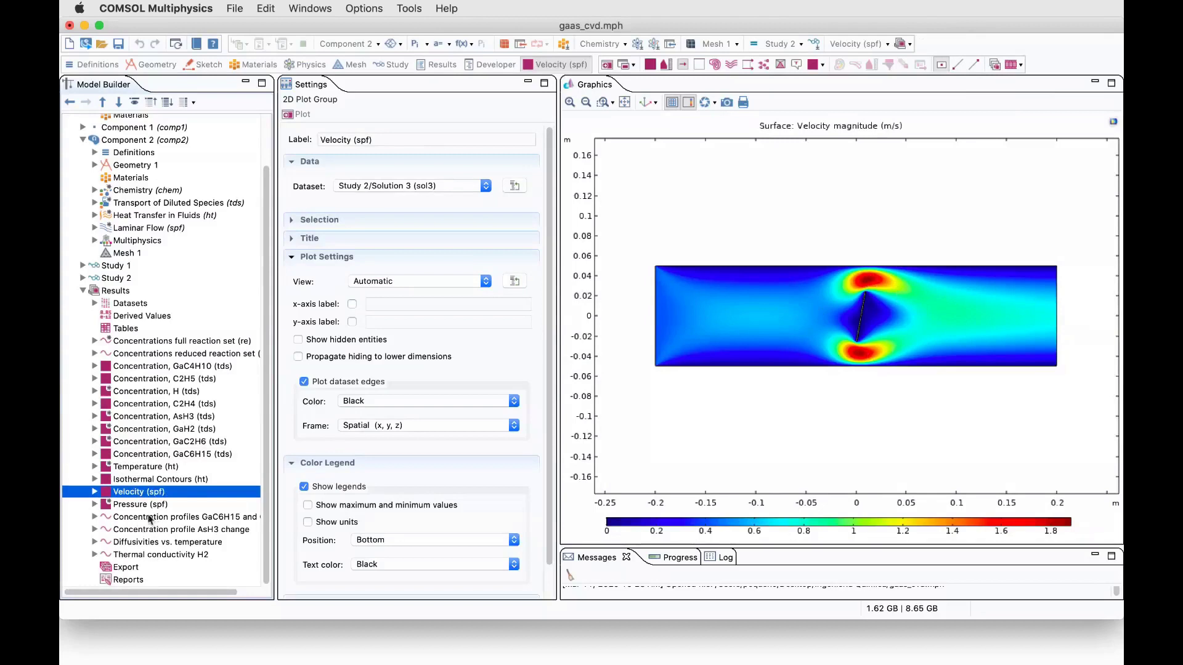
left_click(142, 467)
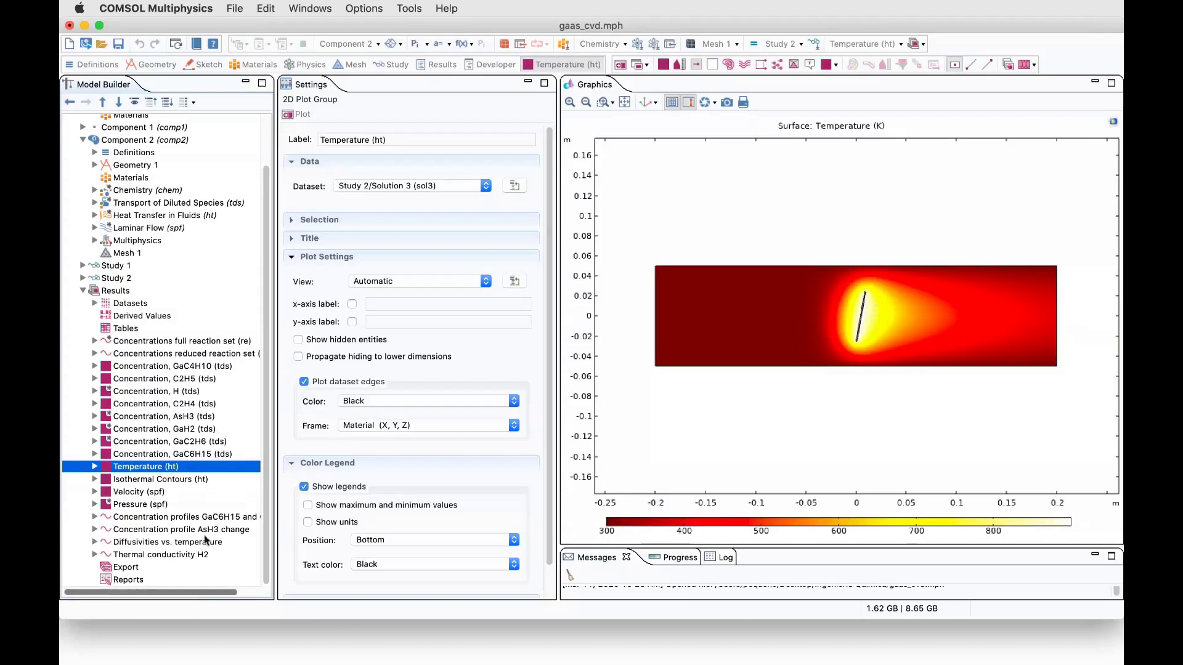
left_click(151, 521)
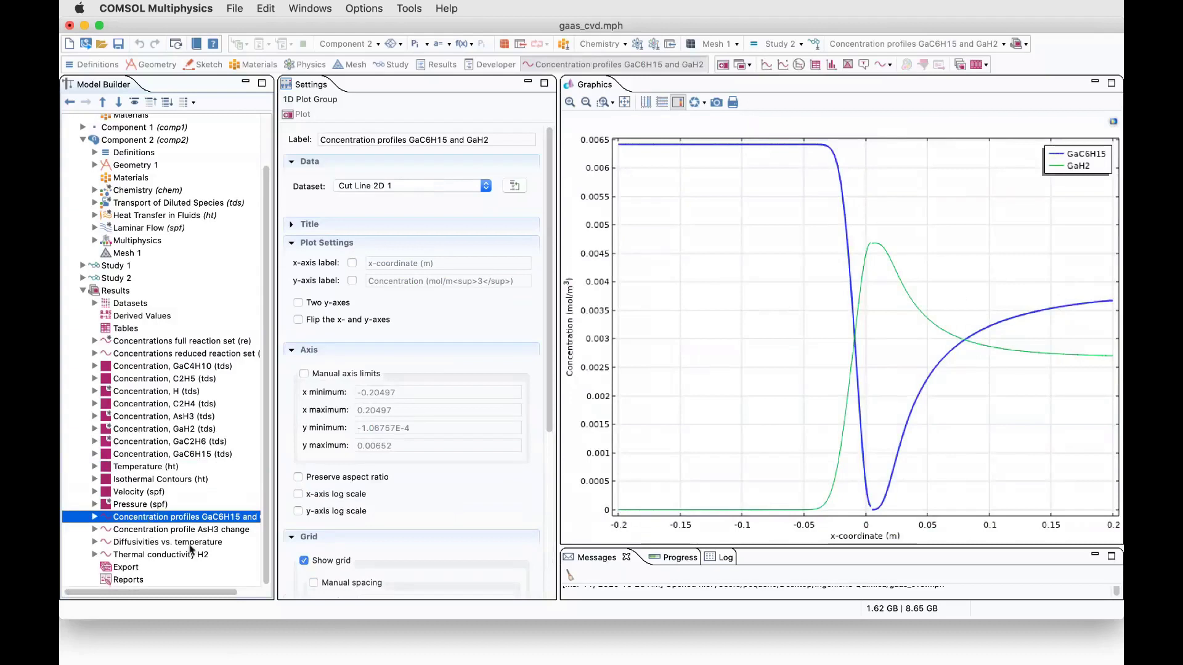
left_click(176, 531)
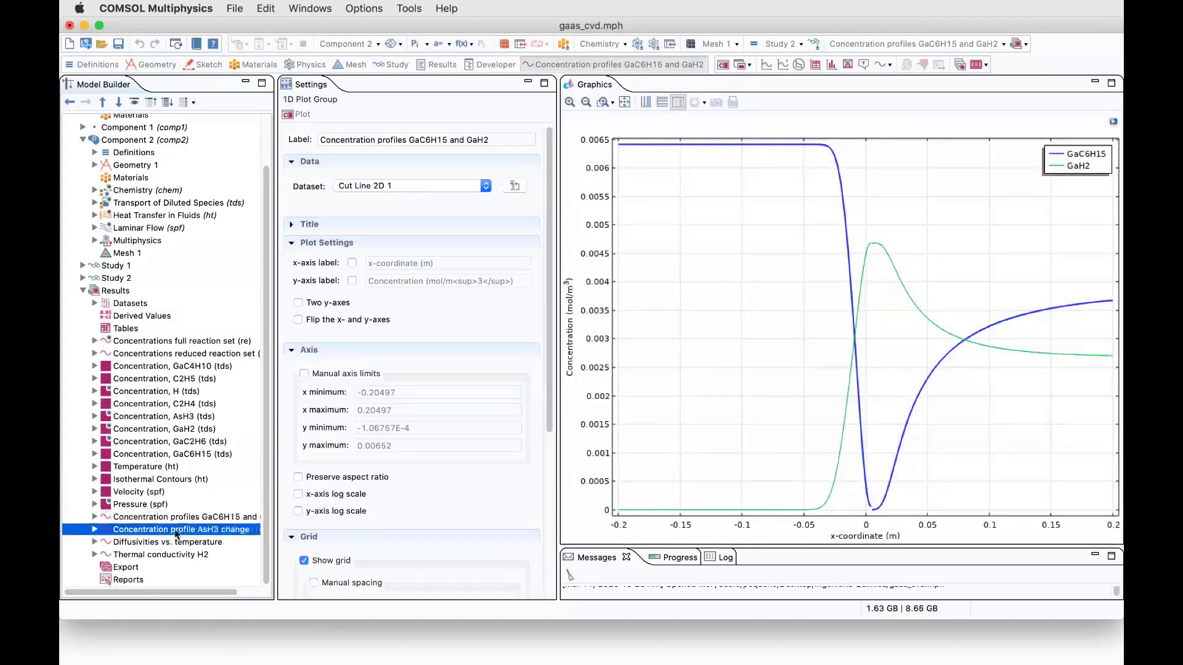